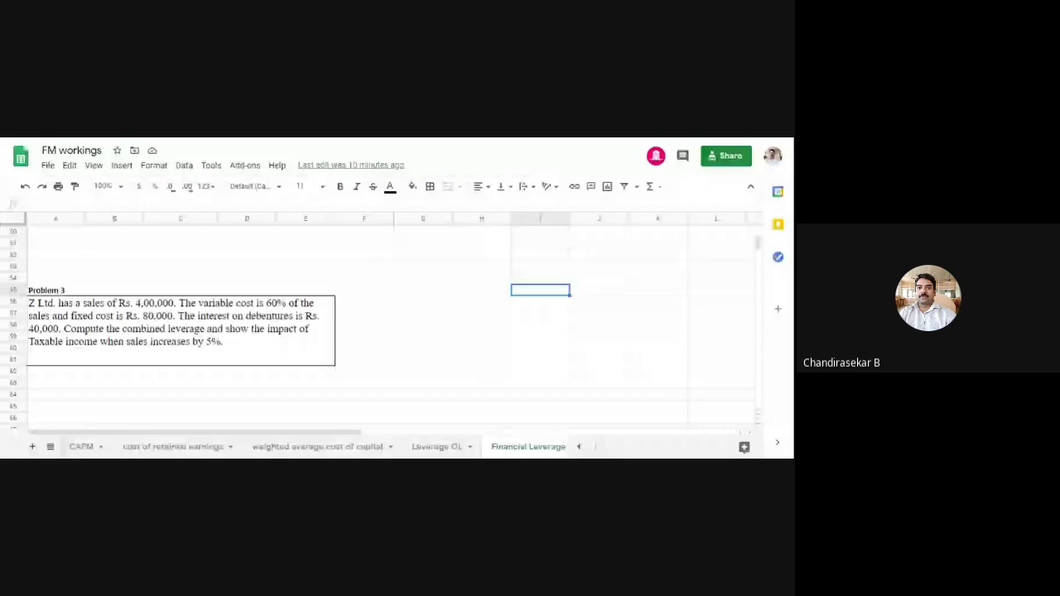
- Switch to the Leverage OL sheet and locate Problem 1 with the blank working table below it
click(422, 446)
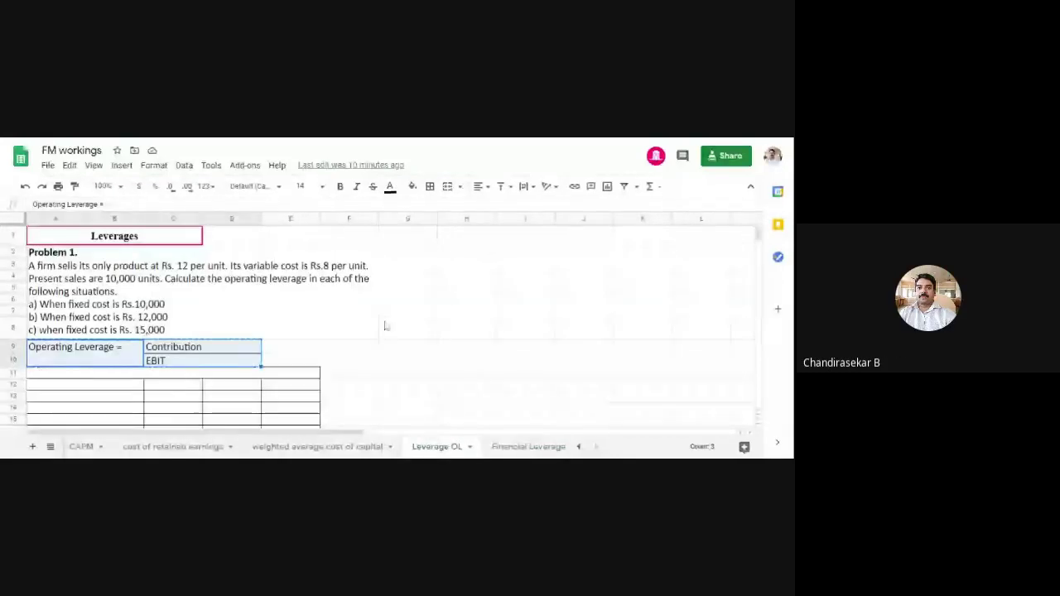
click(466, 327)
scroll(382, 343, down, 2)
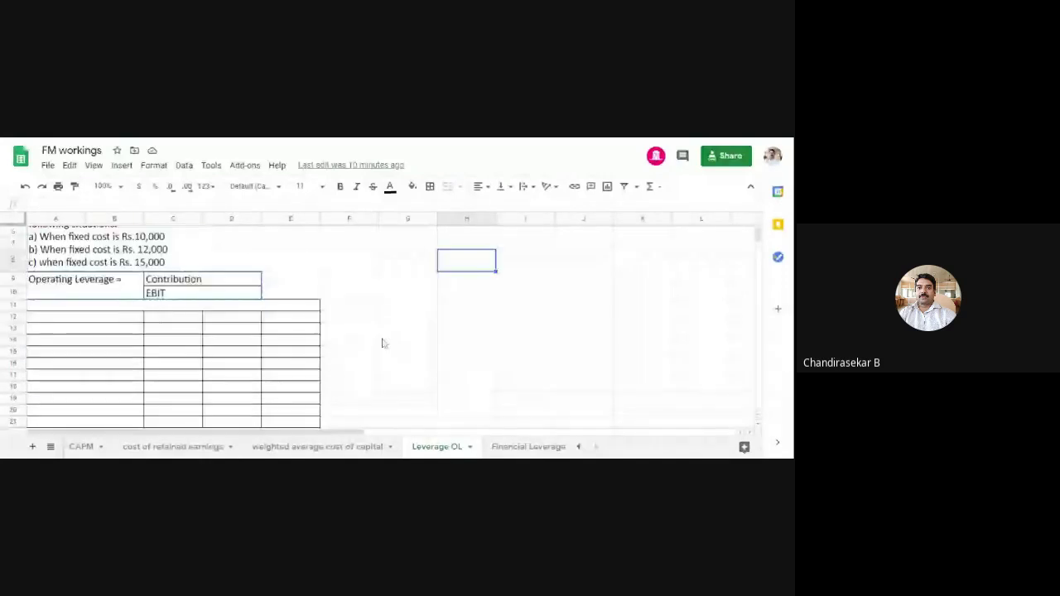
click(353, 296)
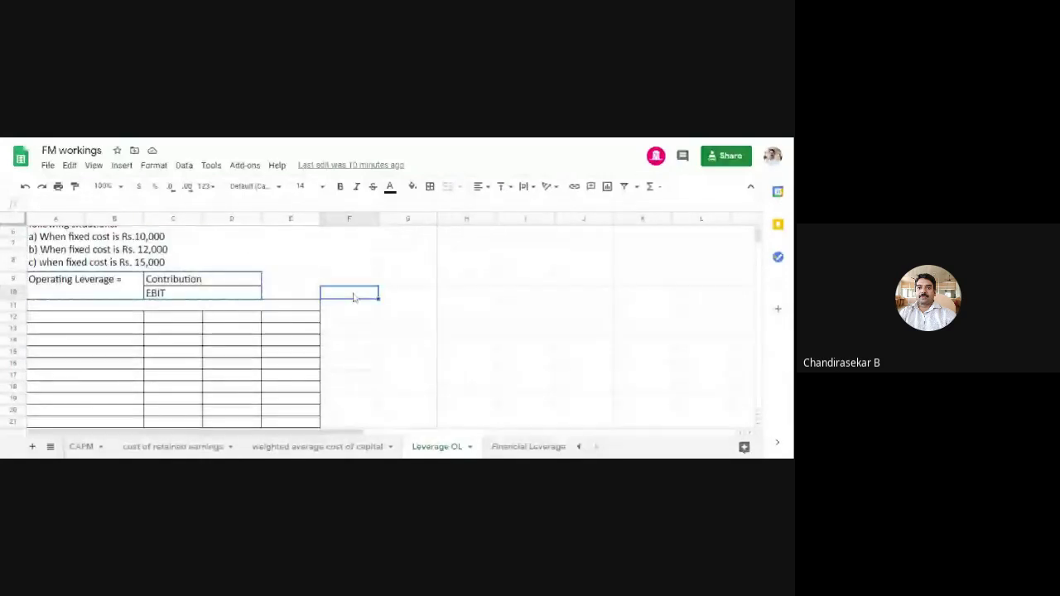
click(308, 254)
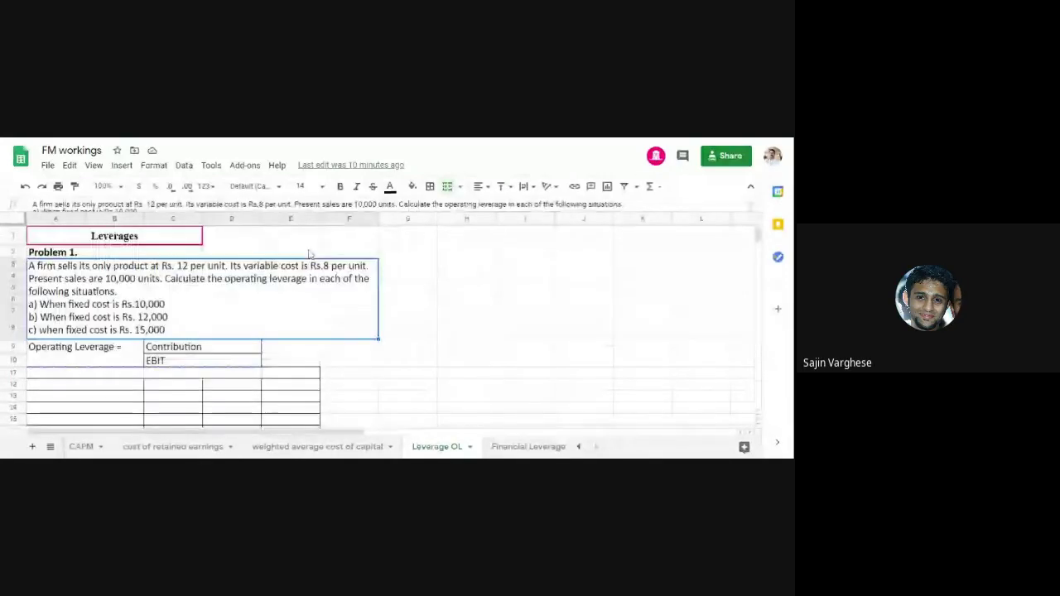
click(488, 312)
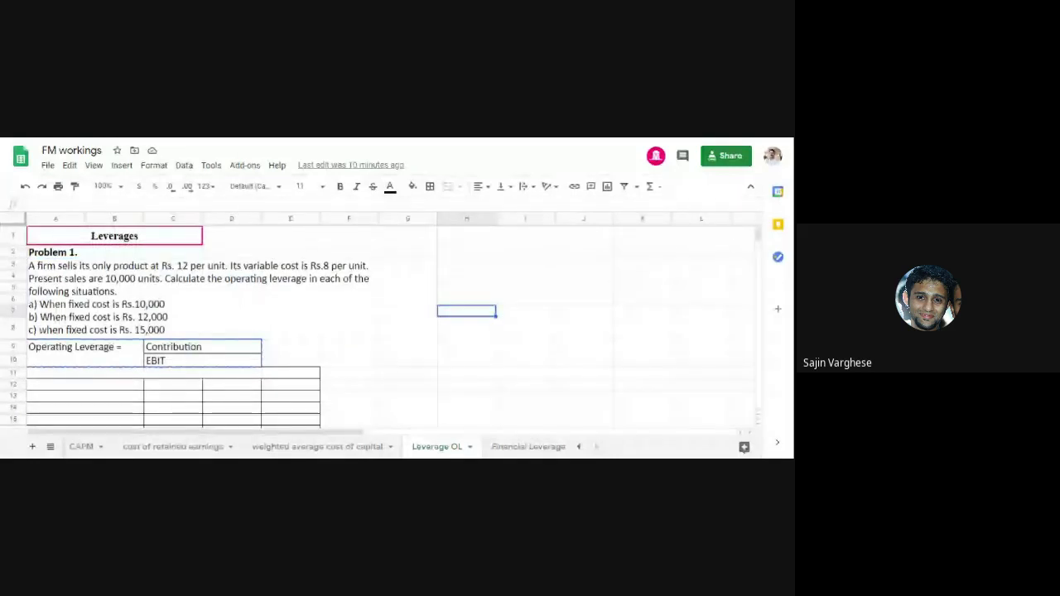
click(407, 373)
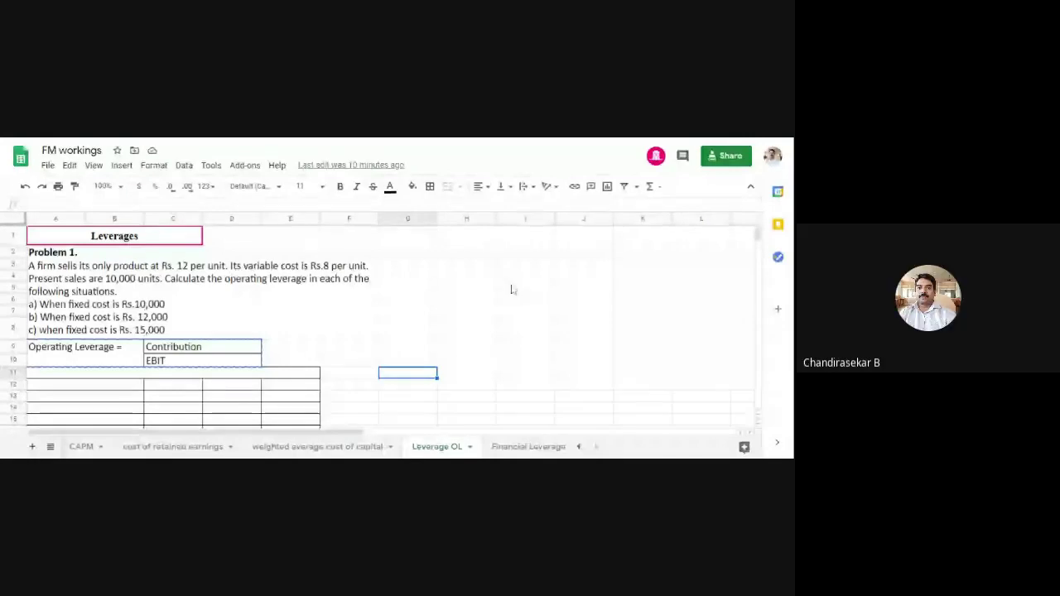
scroll(507, 294, down, 1)
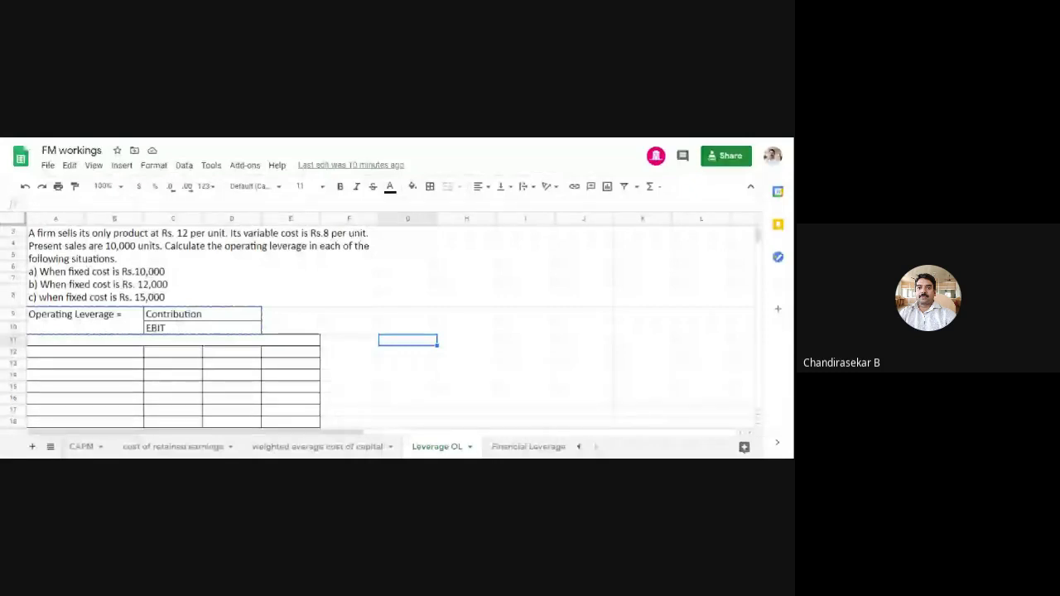
click(450, 301)
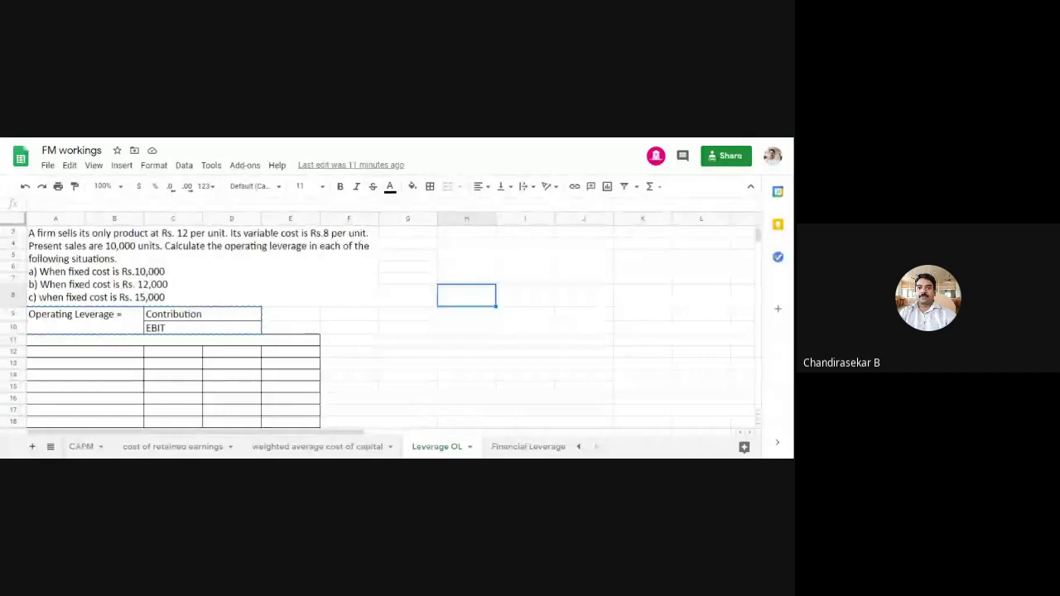
click(376, 330)
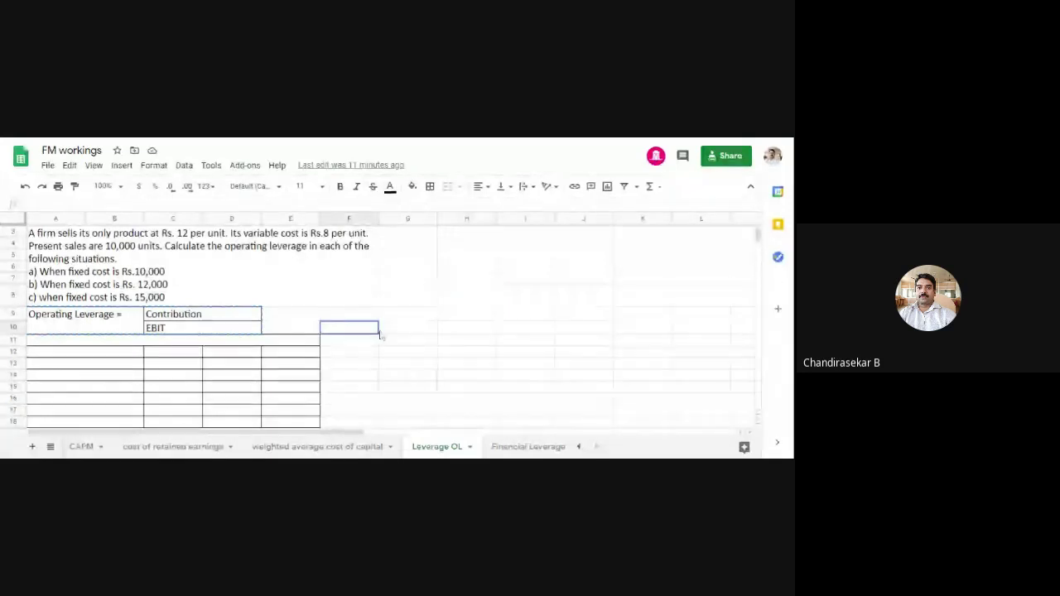
scroll(113, 331, down, 1)
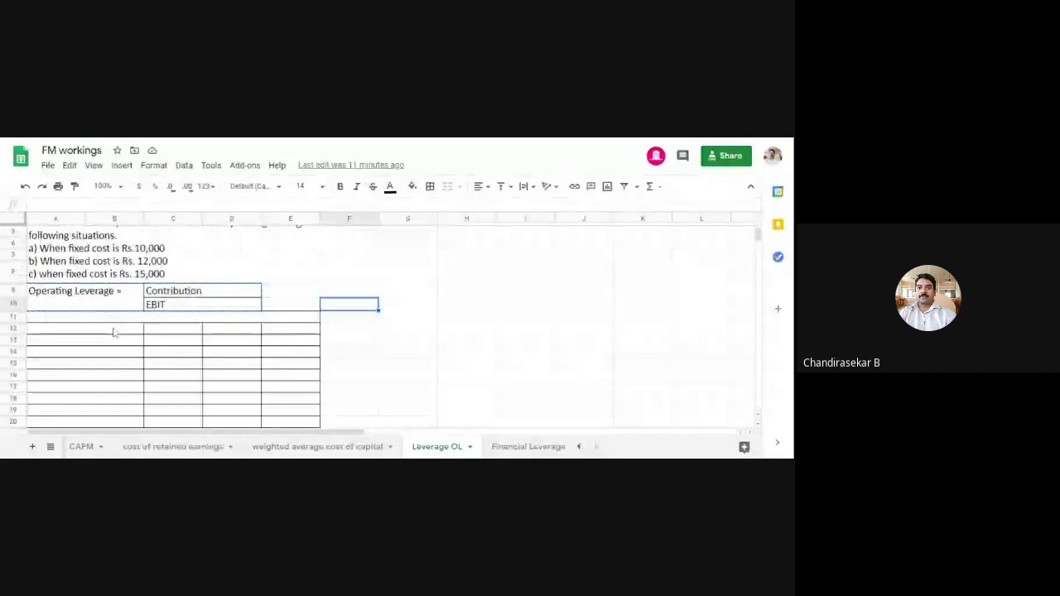
key(Down)
key(Down)
key(Down)
key(Down)
key(Down)
key(Right)
key(Right)
scroll(322, 334, up, 2)
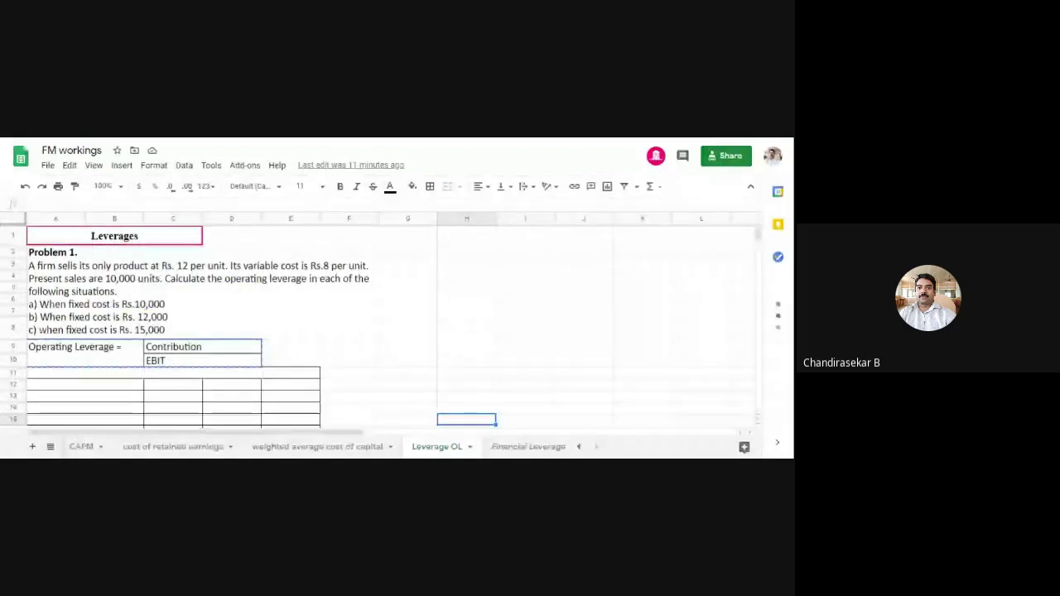
- Examine the Problem 1 statement with its three fixed-cost situations and the Operating Leverage formula beneath it
click(326, 253)
drag(325, 259, 402, 295)
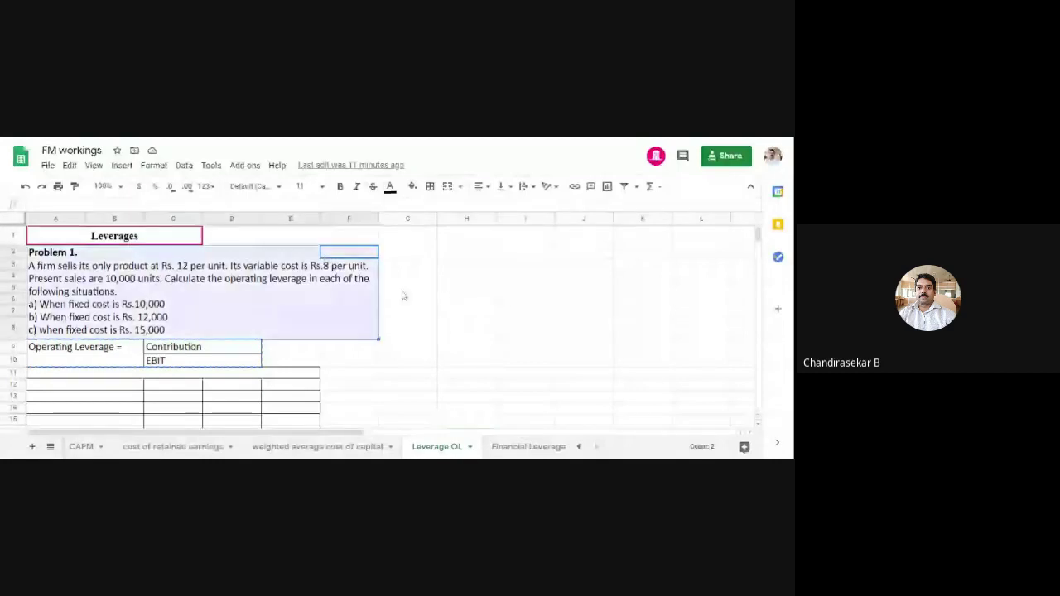
click(525, 311)
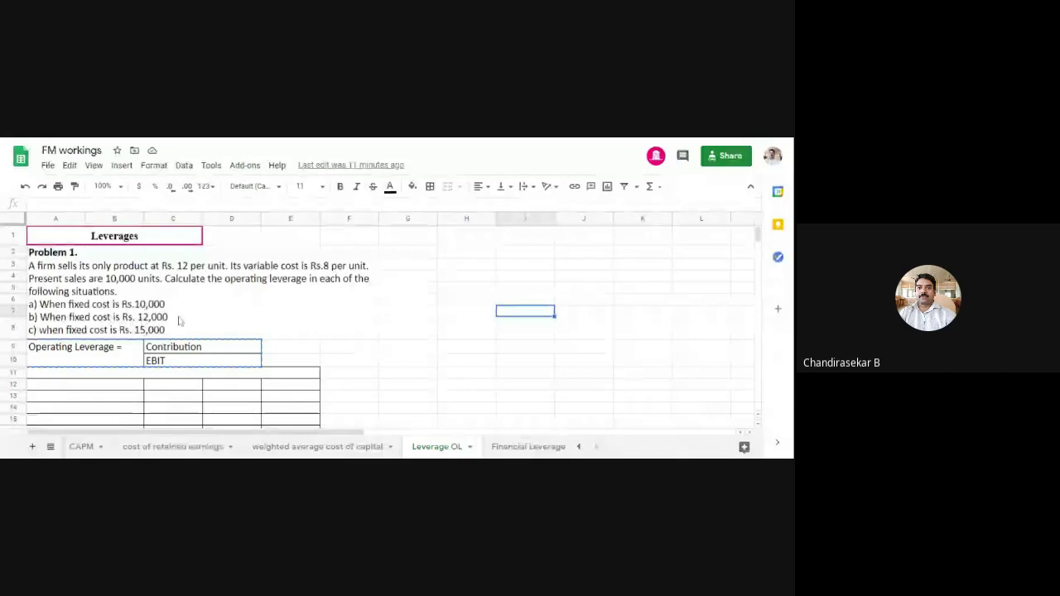
click(489, 352)
click(99, 357)
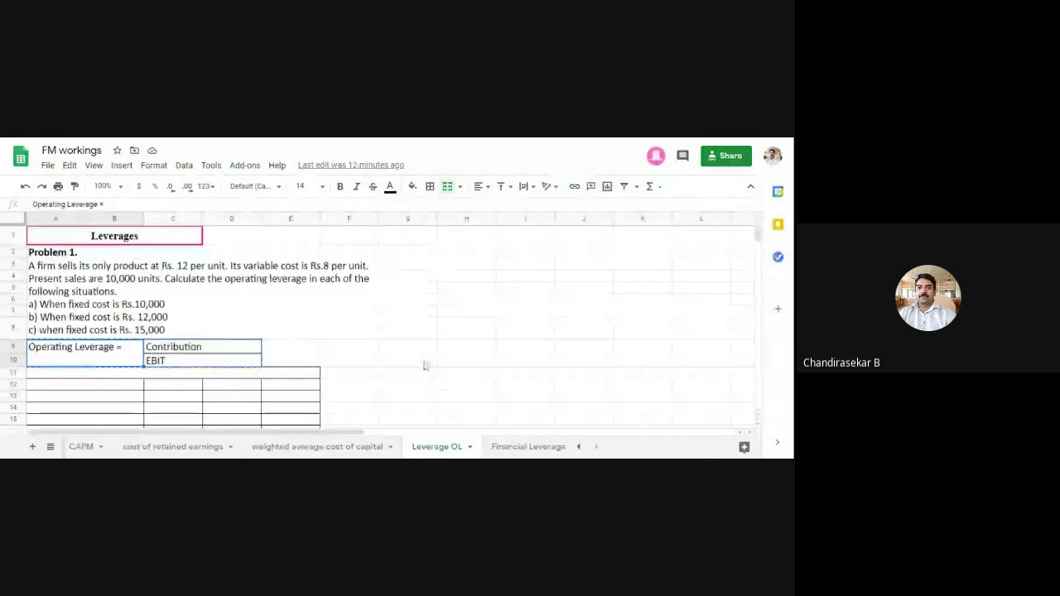
click(153, 333)
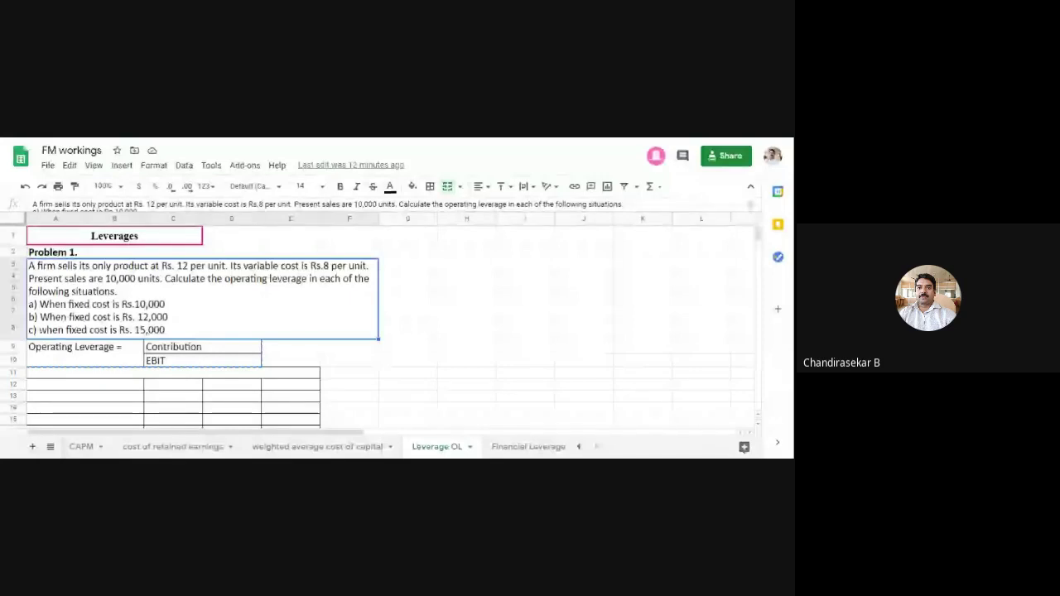
click(408, 360)
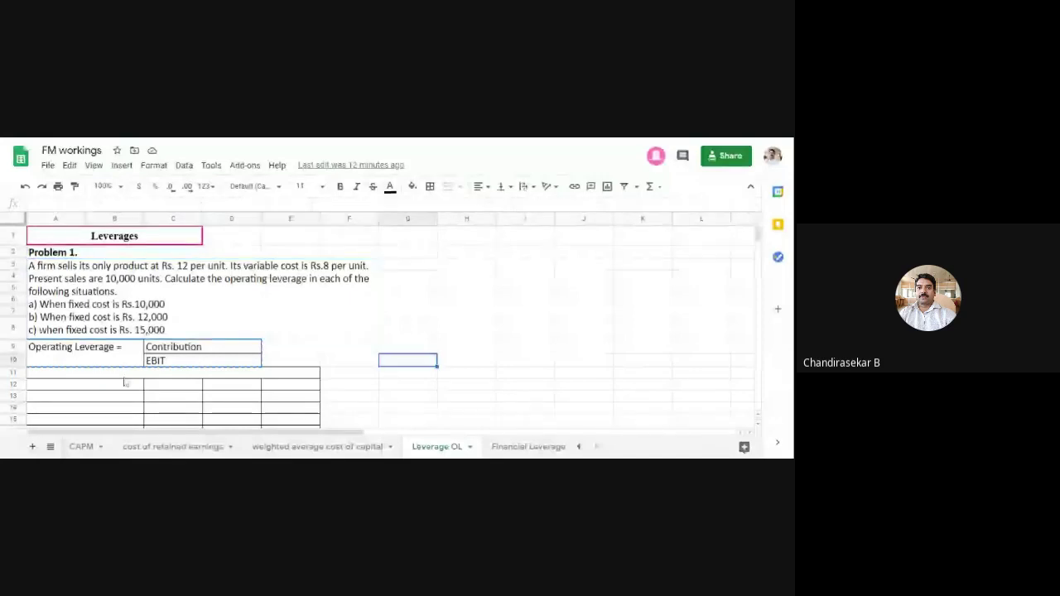
- Enter the heading "Profitability Statement" in the merged row 11 at the head of the blank table
click(114, 377)
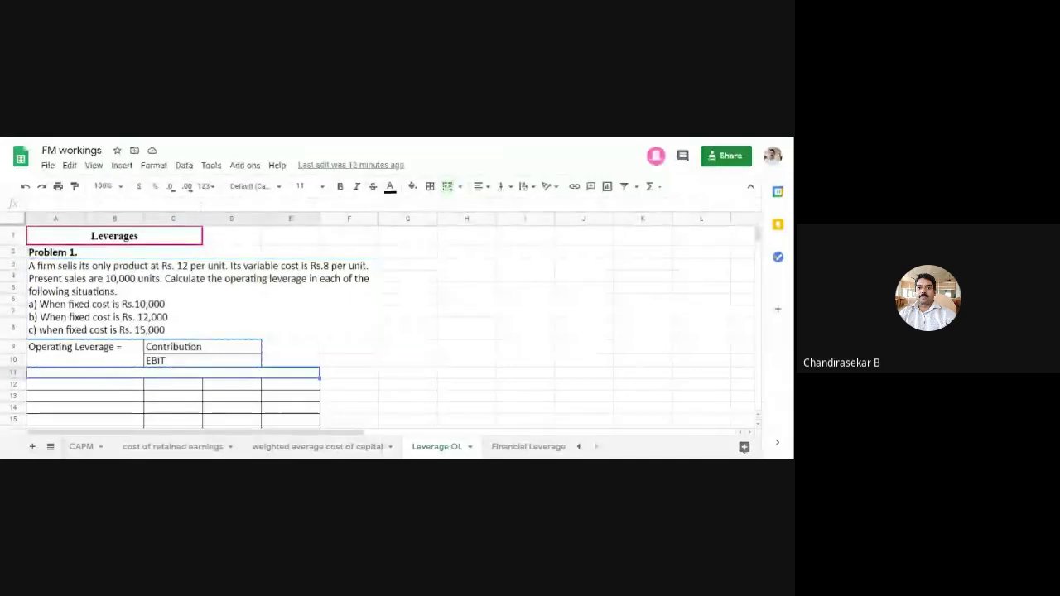
text(Pro)
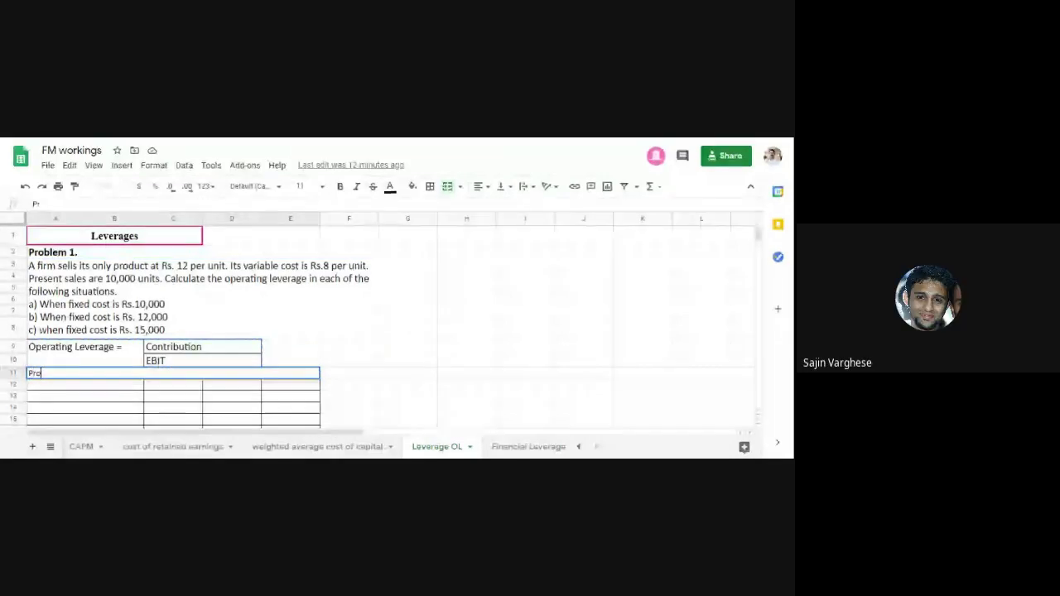
text(fitab)
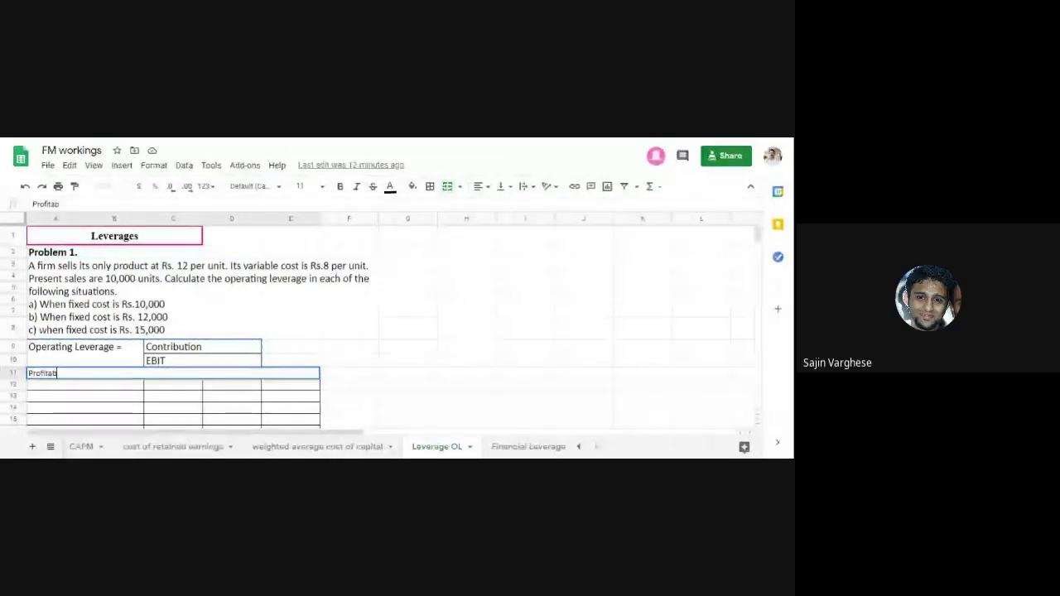
text(ility Sta)
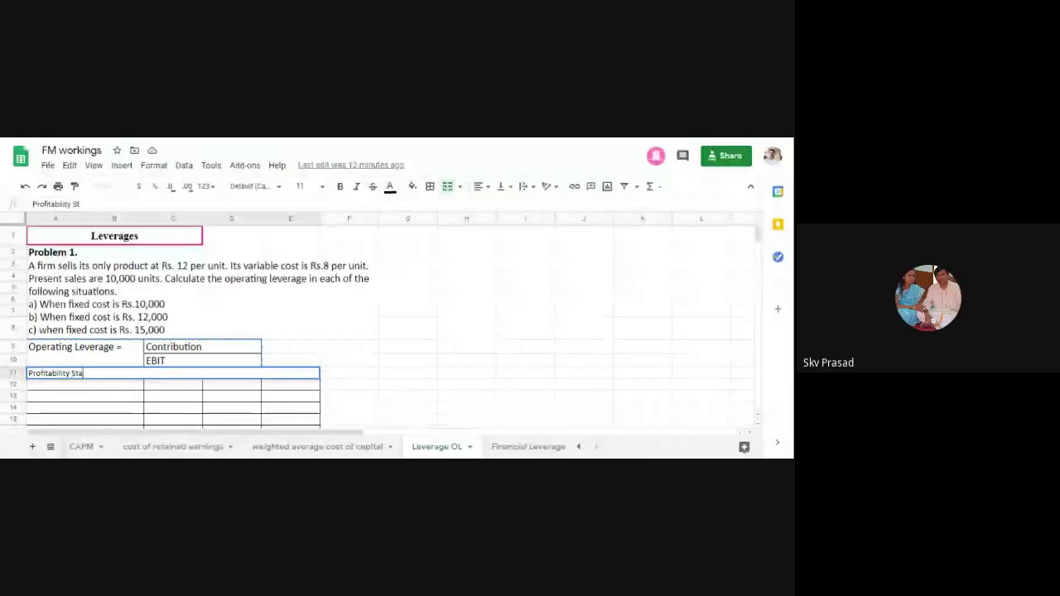
text(temnet)
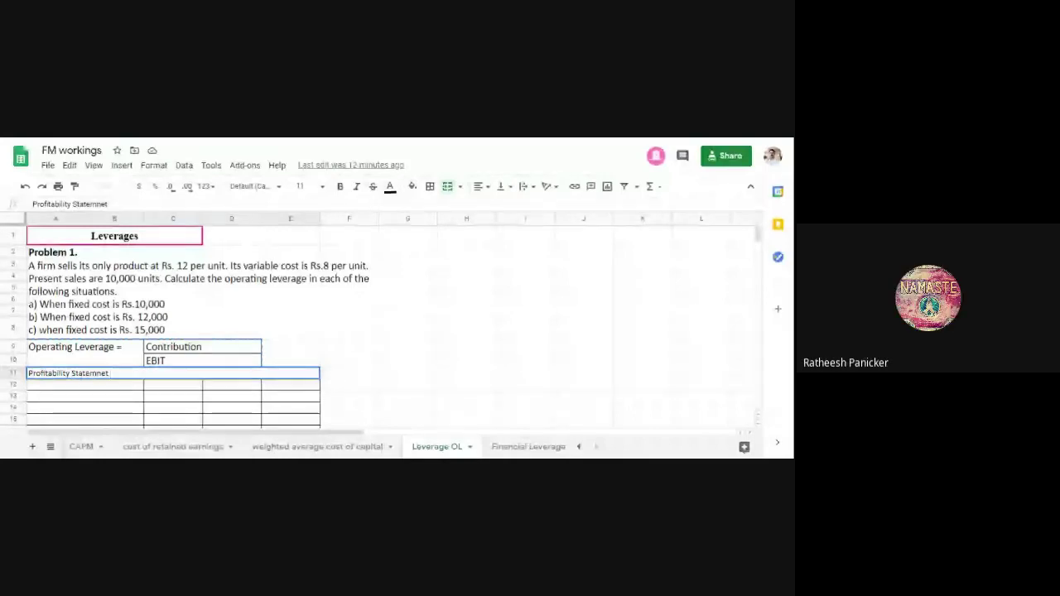
key(BackSpace)
key(BackSpace)
key(BackSpace)
text(ent)
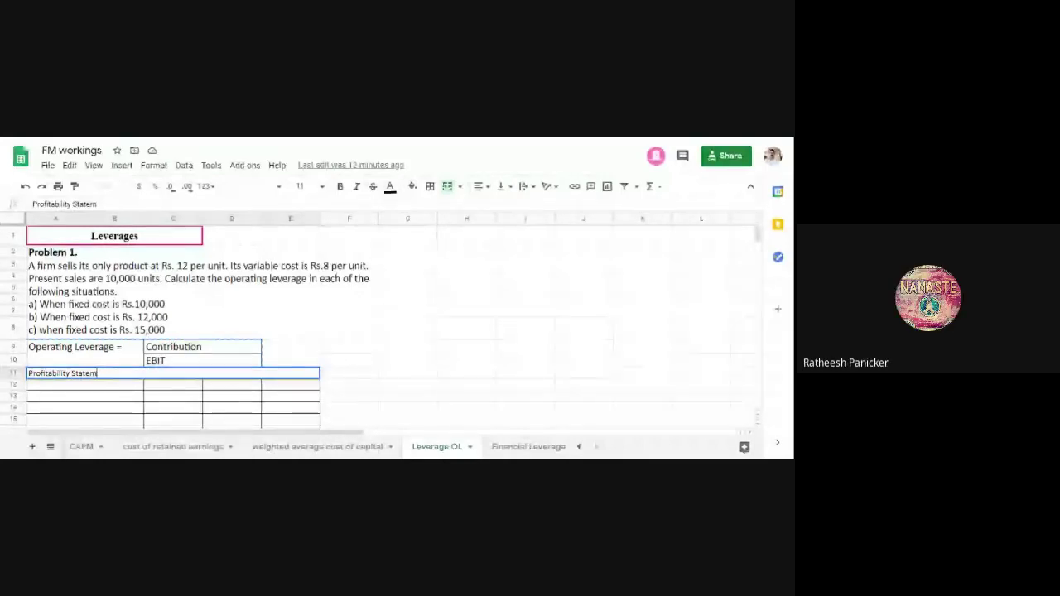
click(493, 361)
- Set the font size of the table range A11:E21, including the Profitability Statement heading, to 14
click(132, 373)
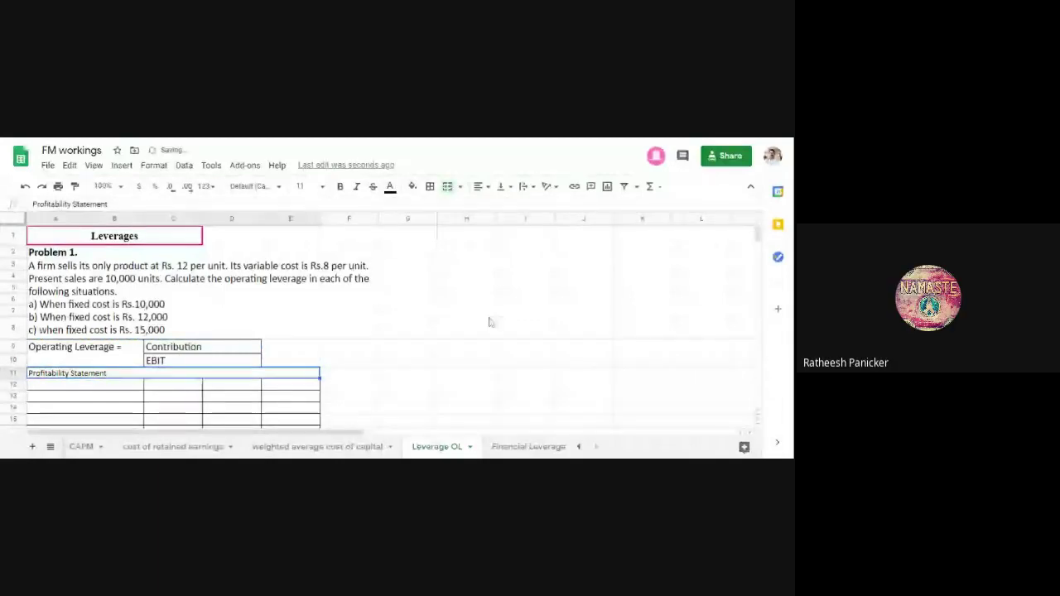
scroll(166, 348, down, 2)
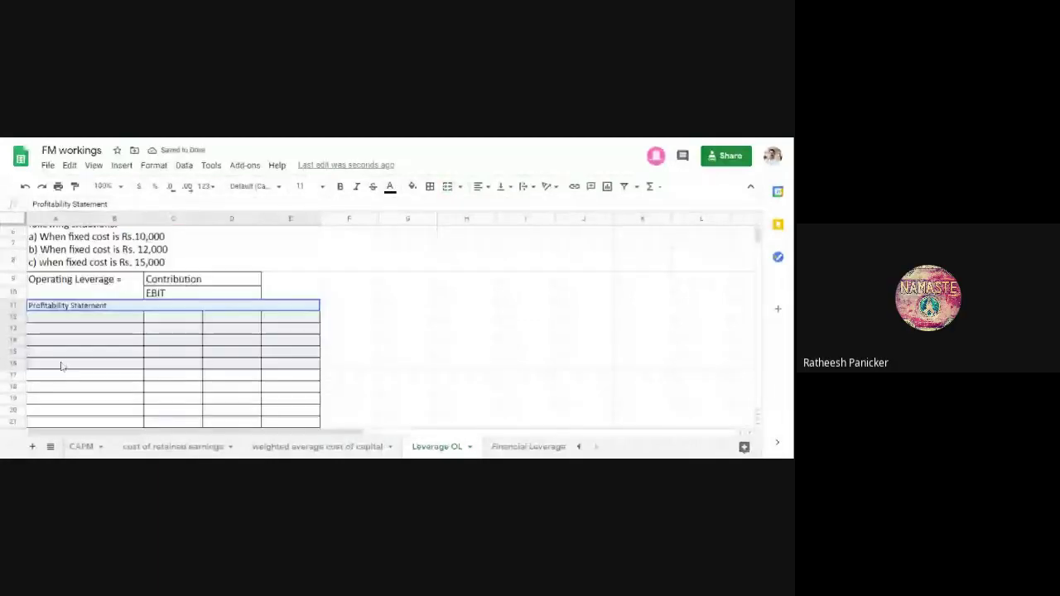
shift+click(69, 426)
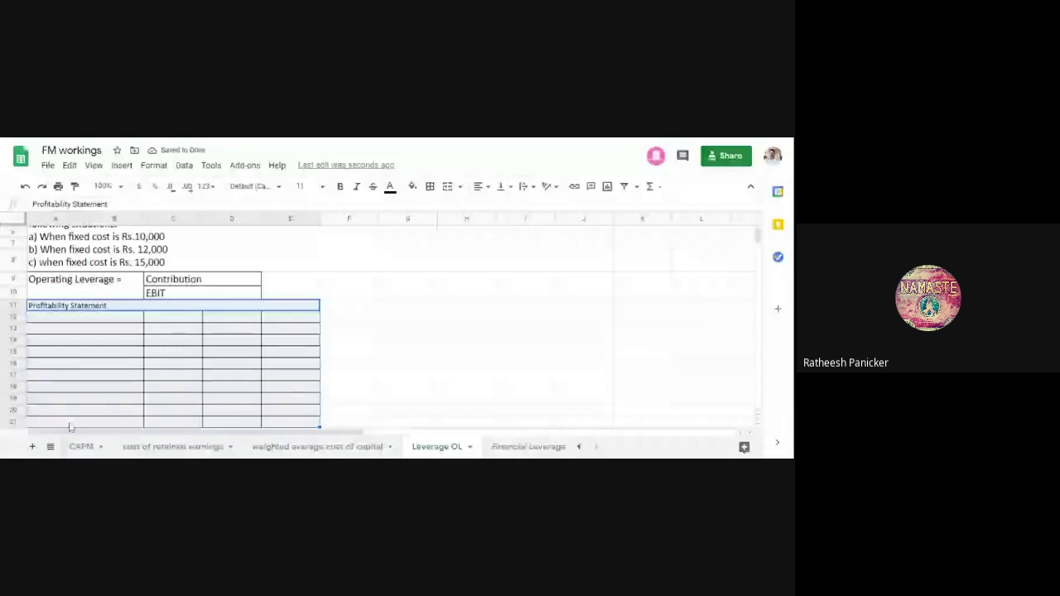
click(322, 187)
click(305, 337)
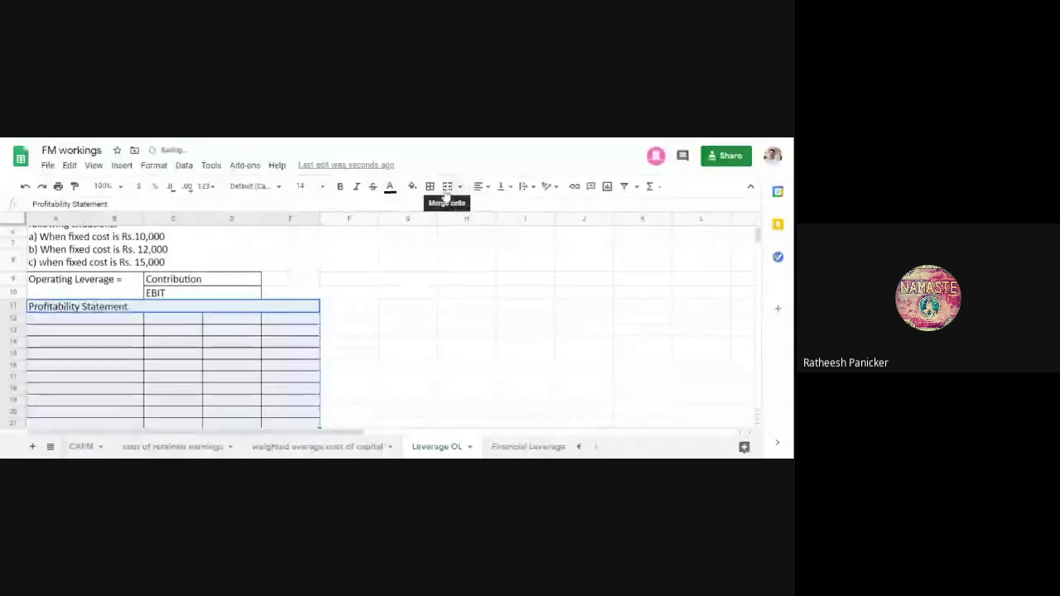
click(466, 260)
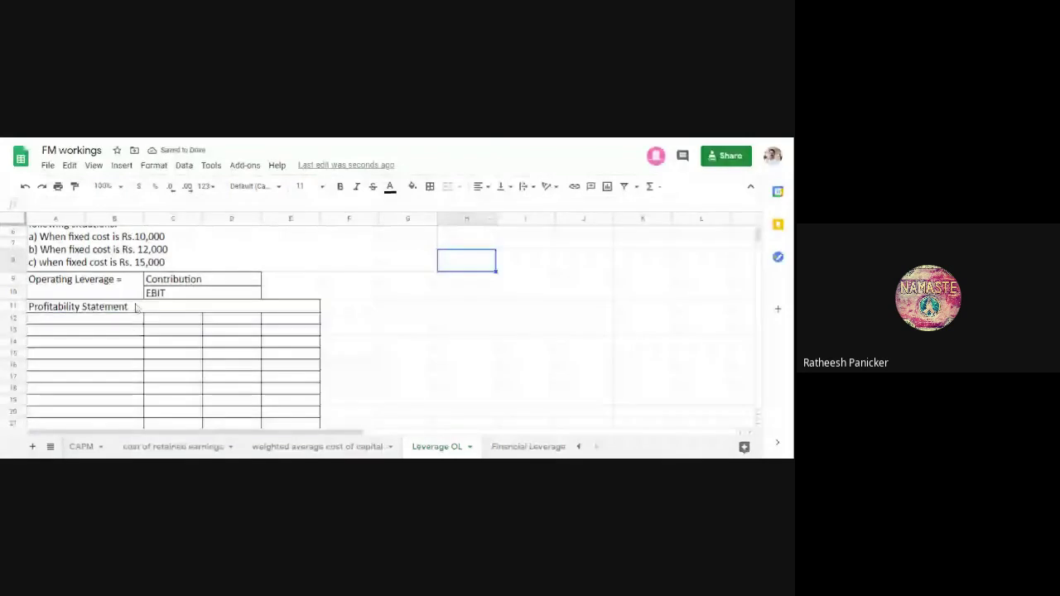
- Make the Profitability Statement heading bold and centre it horizontally across the table
click(137, 307)
key(ctrl+b)
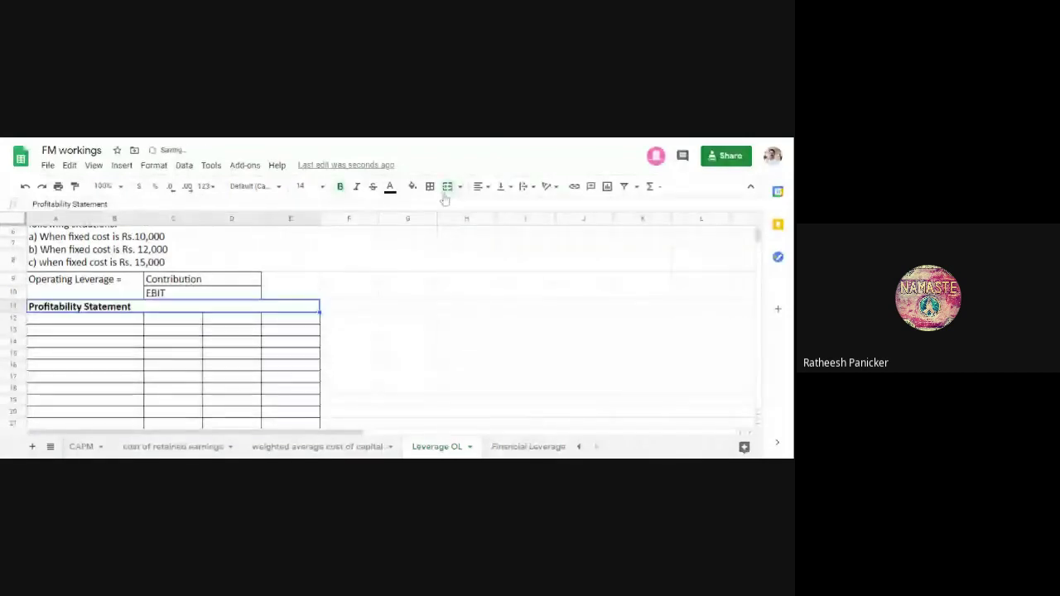
click(477, 186)
click(492, 206)
click(466, 292)
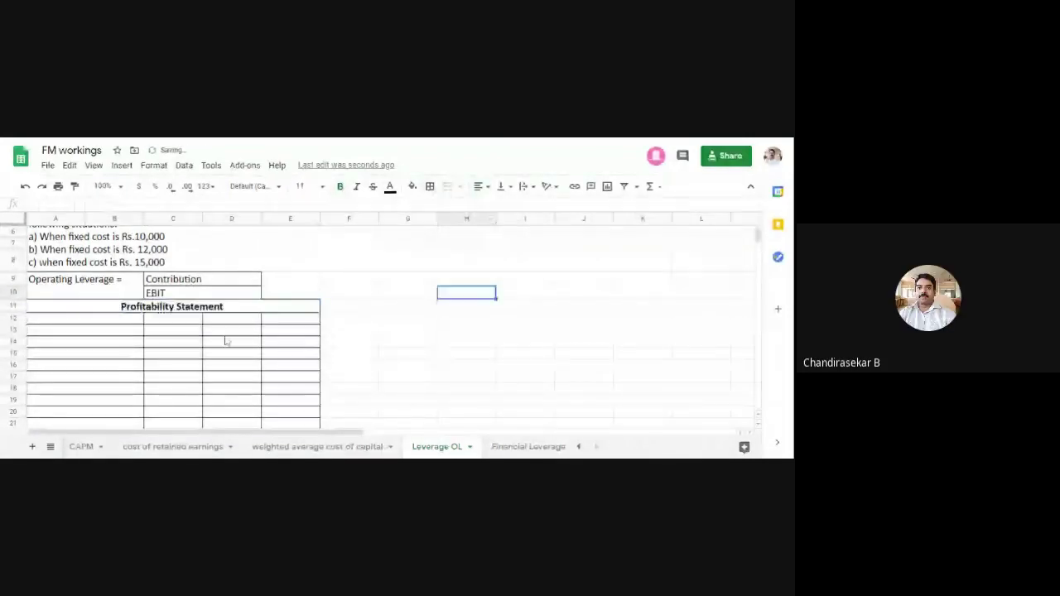
- Enter the situation labels a, b and c in cells C12, D12 and E12 under the Profitability Statement heading
scroll(225, 341, up, 2)
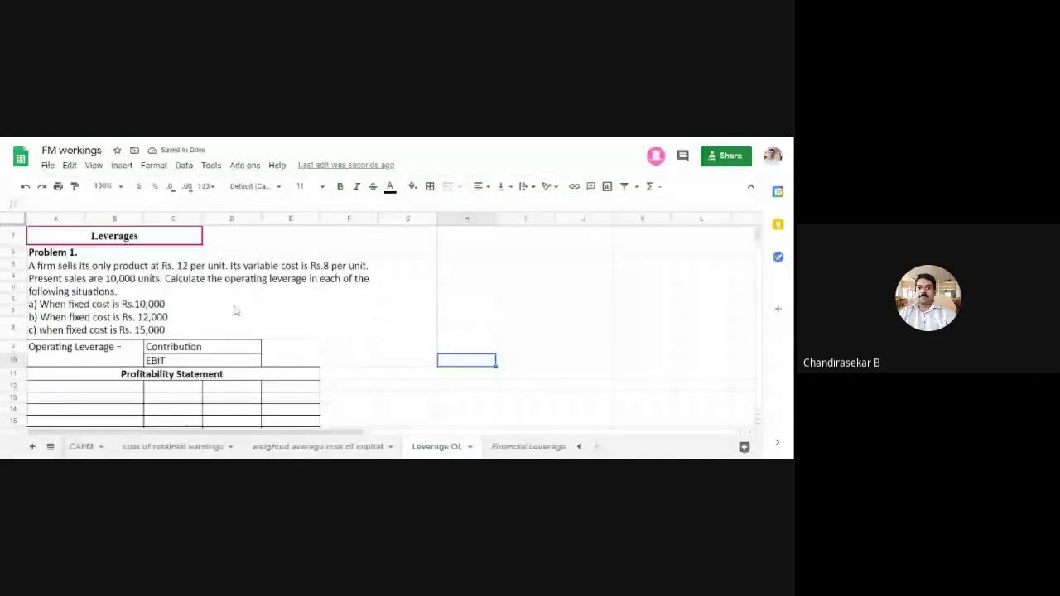
click(183, 389)
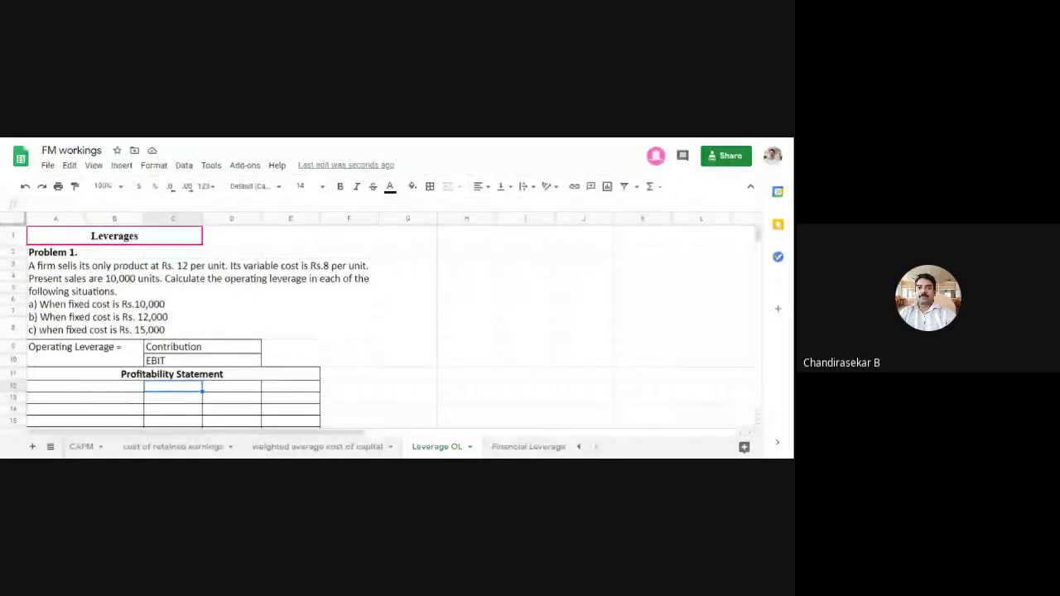
text(a)
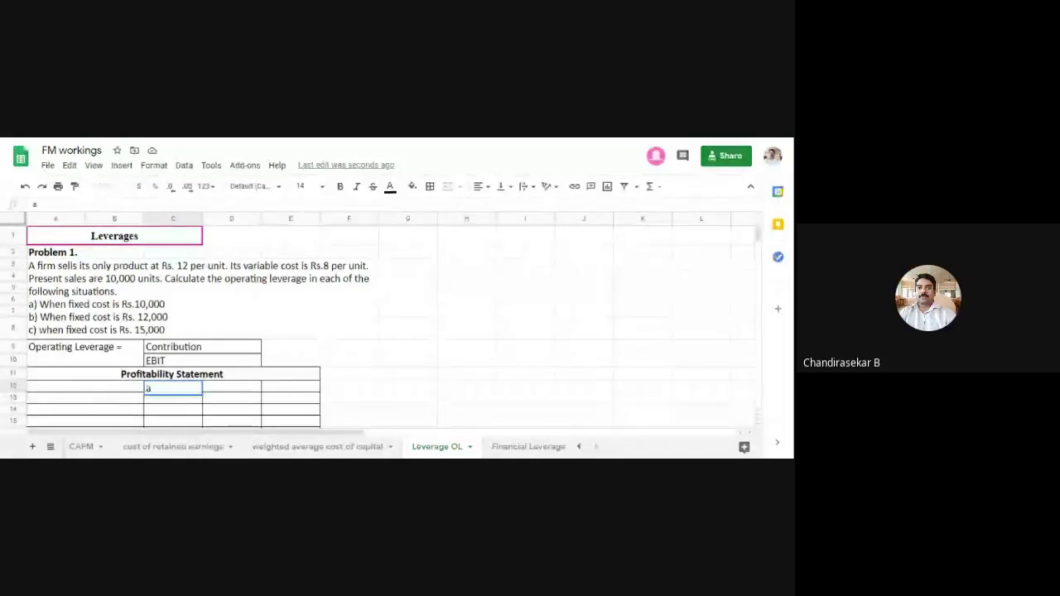
click(245, 388)
text(b)
click(296, 391)
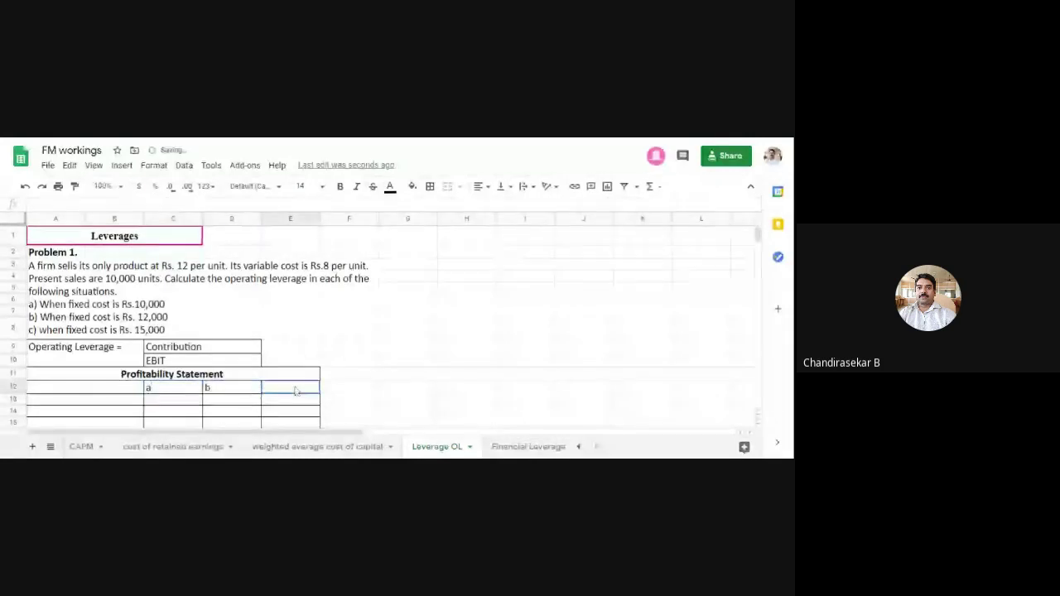
text(c)
- Centre the column labels in C12:E12 horizontally
drag(169, 388, 300, 393)
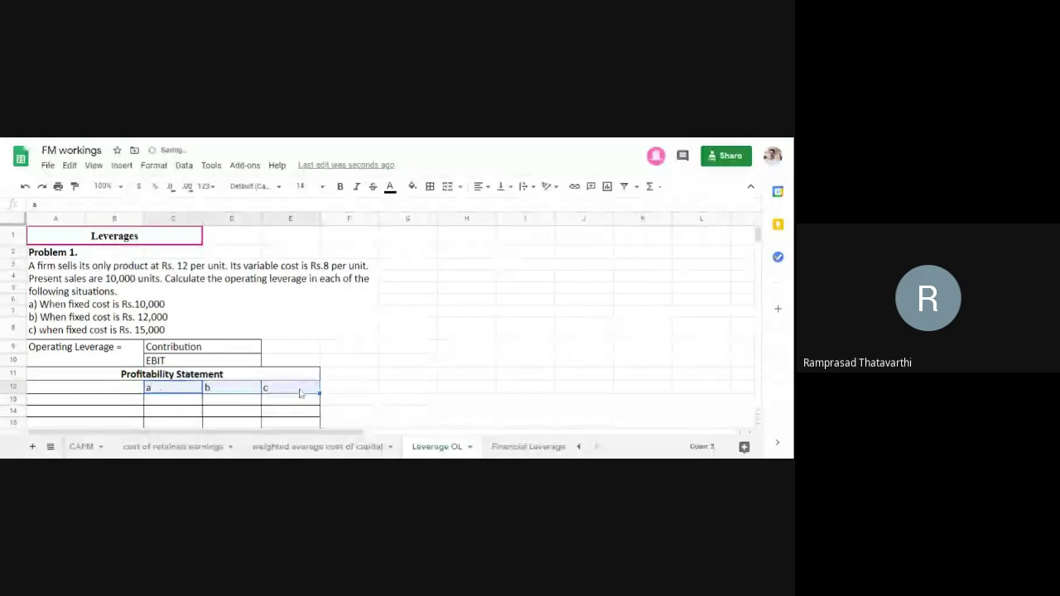
click(478, 186)
click(490, 205)
click(513, 299)
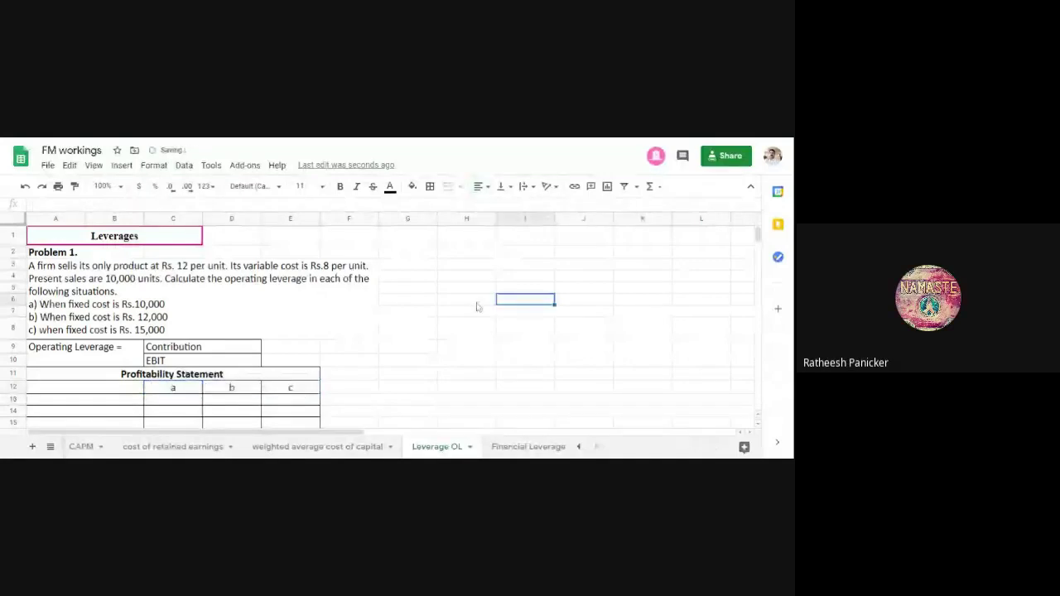
- Enter the row label Sales in cell A13, directly under the situation labels of the Profitability Statement
scroll(98, 333, down, 2)
click(96, 334)
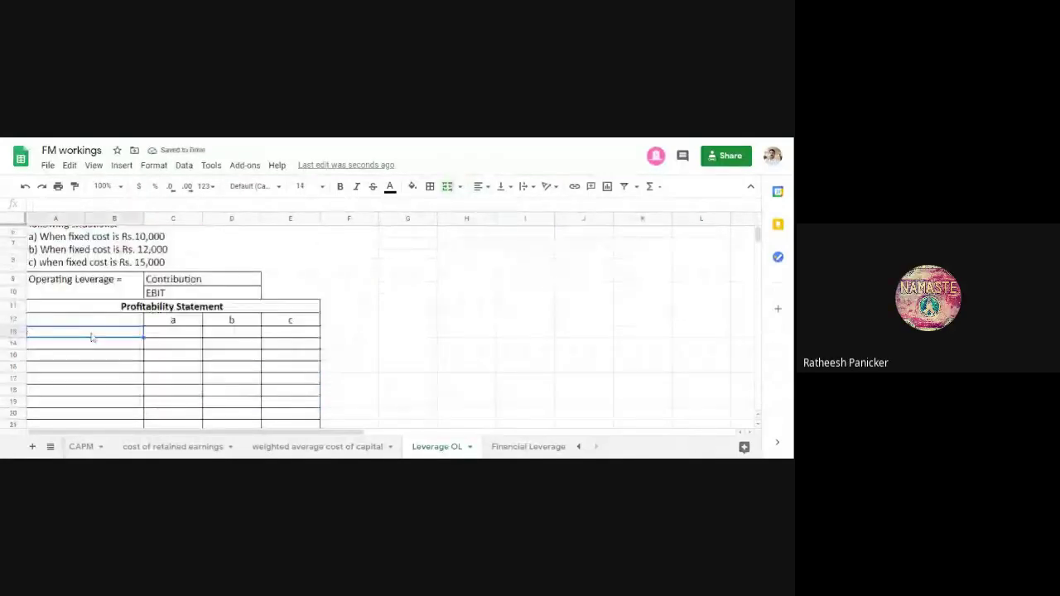
text(Se)
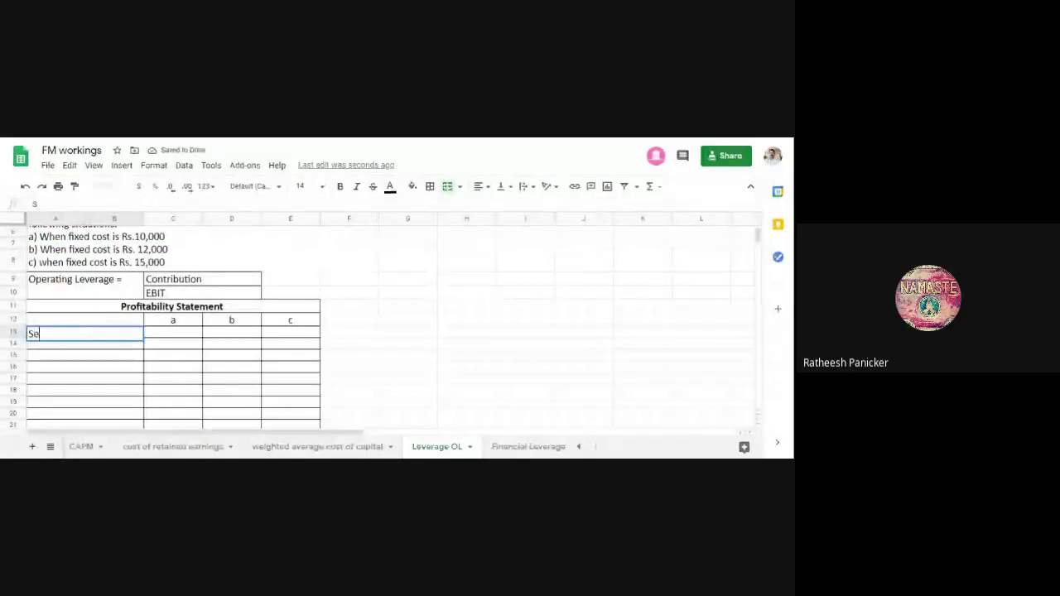
text(les)
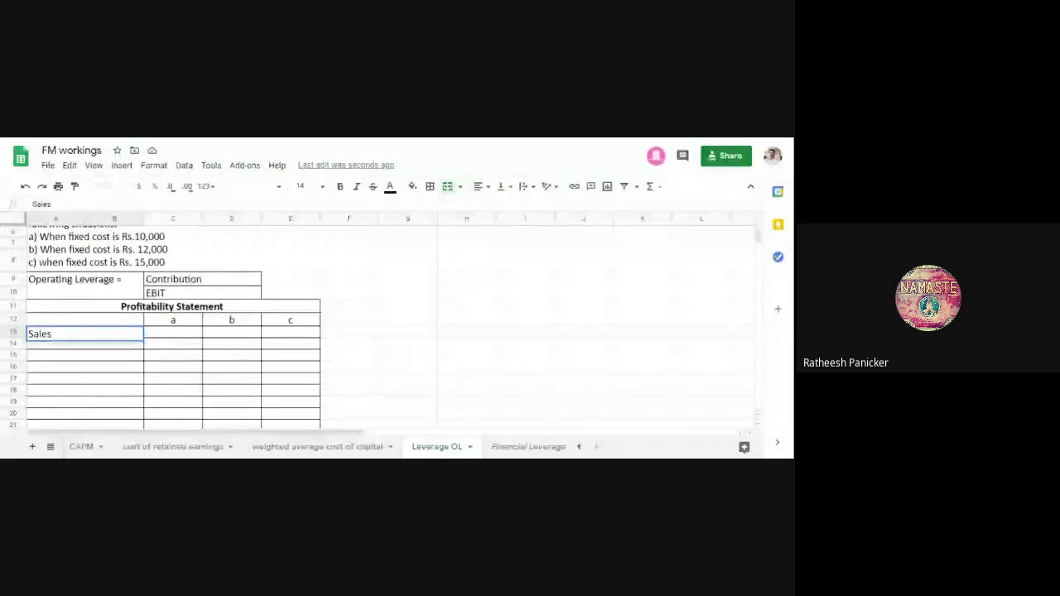
scroll(281, 342, up, 2)
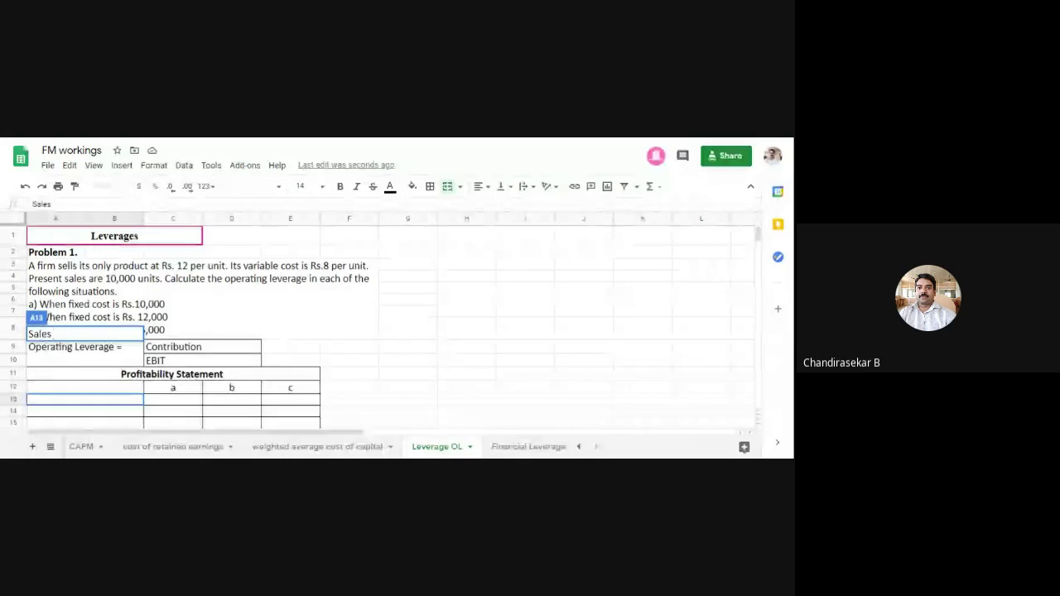
scroll(119, 381, down, 1)
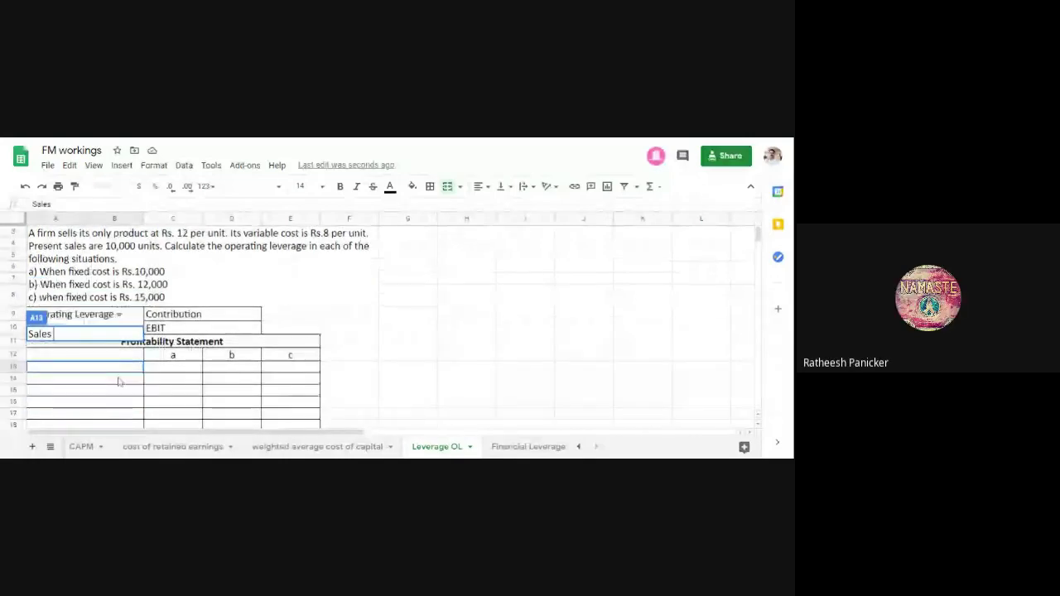
scroll(119, 381, down, 1)
key(Return)
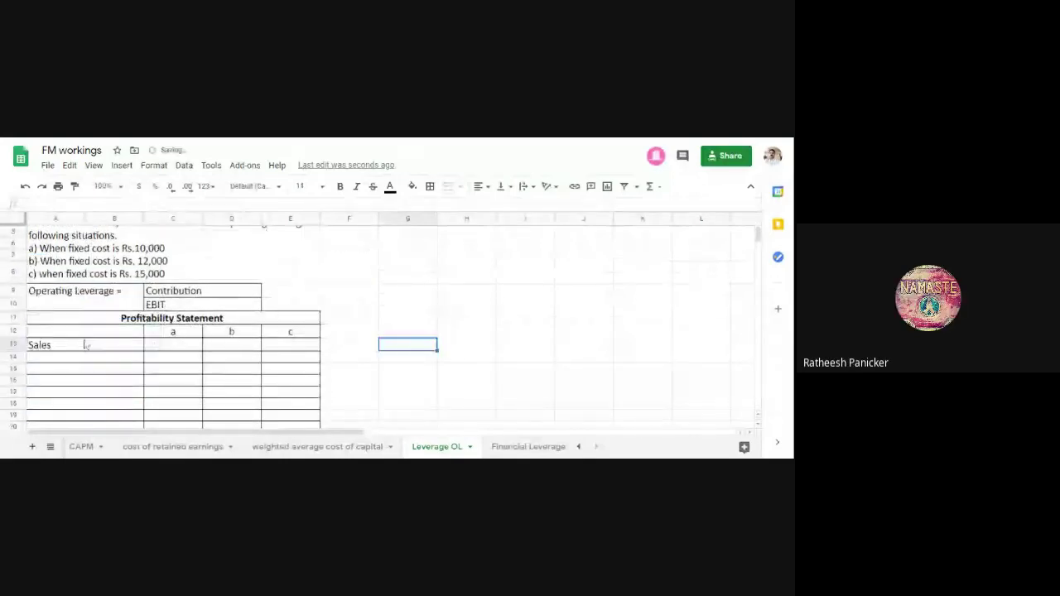
- Extend the Sales label in A13 with the working (10,000 x 12)
double_click(84, 344)
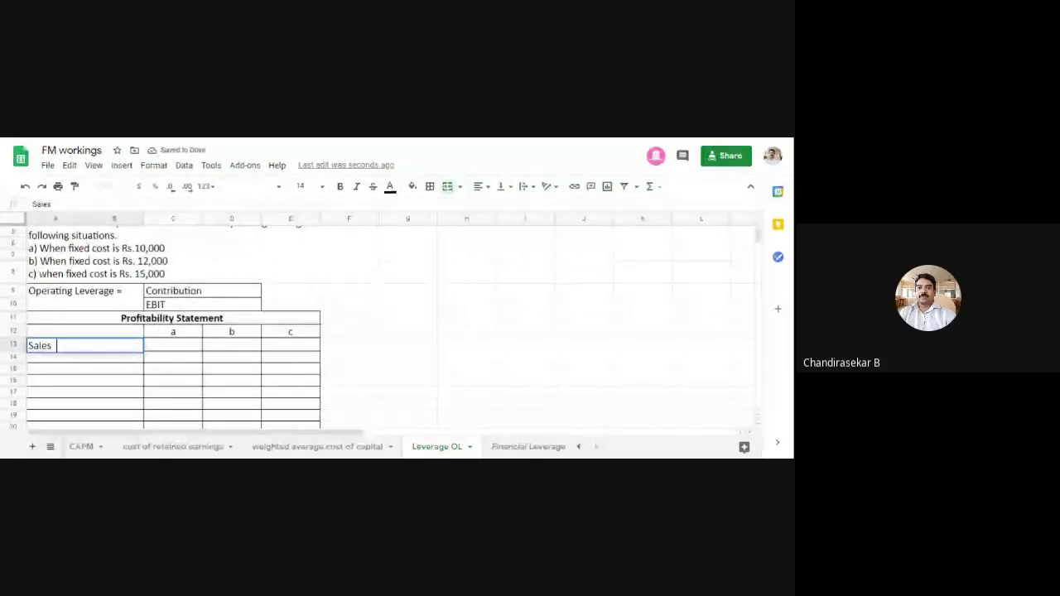
text((10,0)
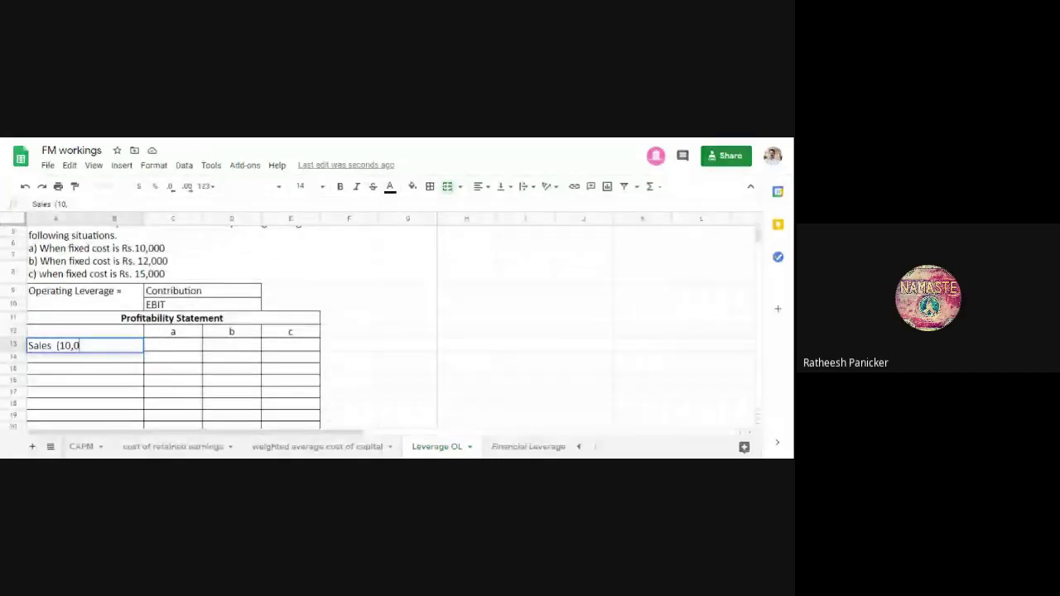
text(00 x )
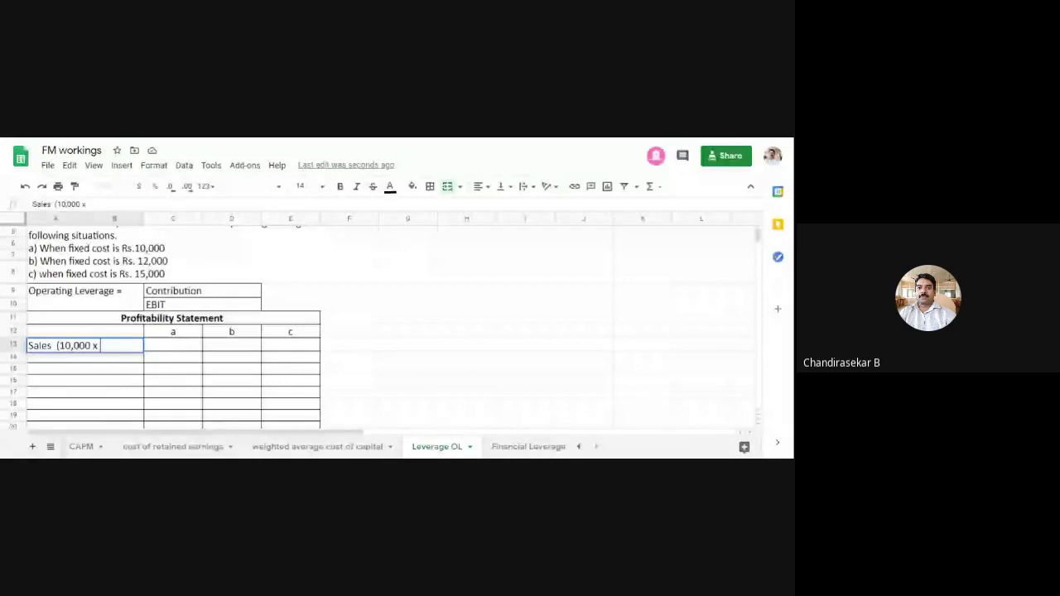
text(12))
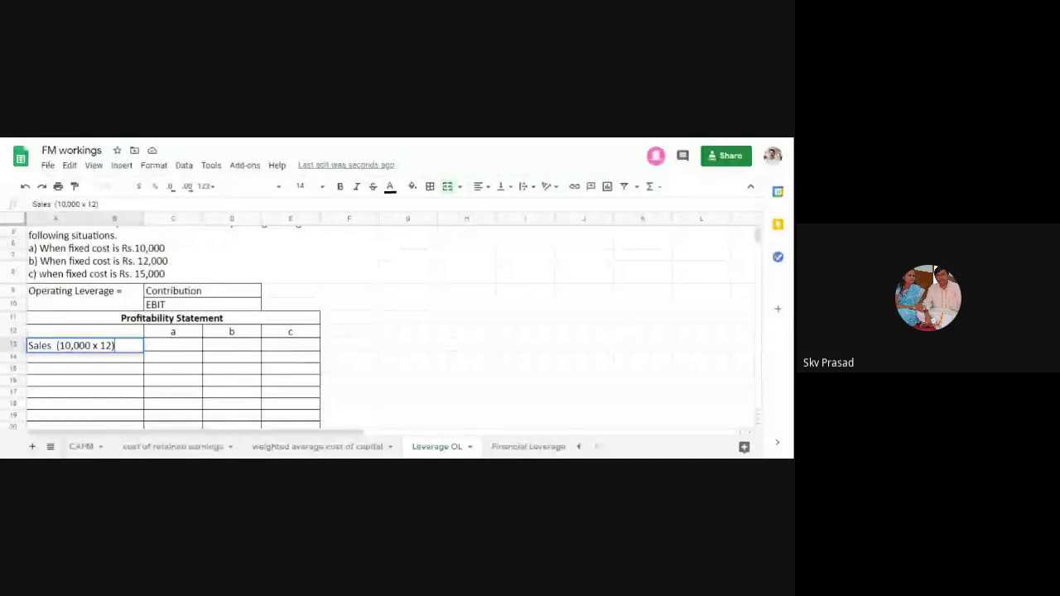
- Enter 1,20,000 as the sales amount for situations a, b and c in cells C13, D13 and E13
click(172, 349)
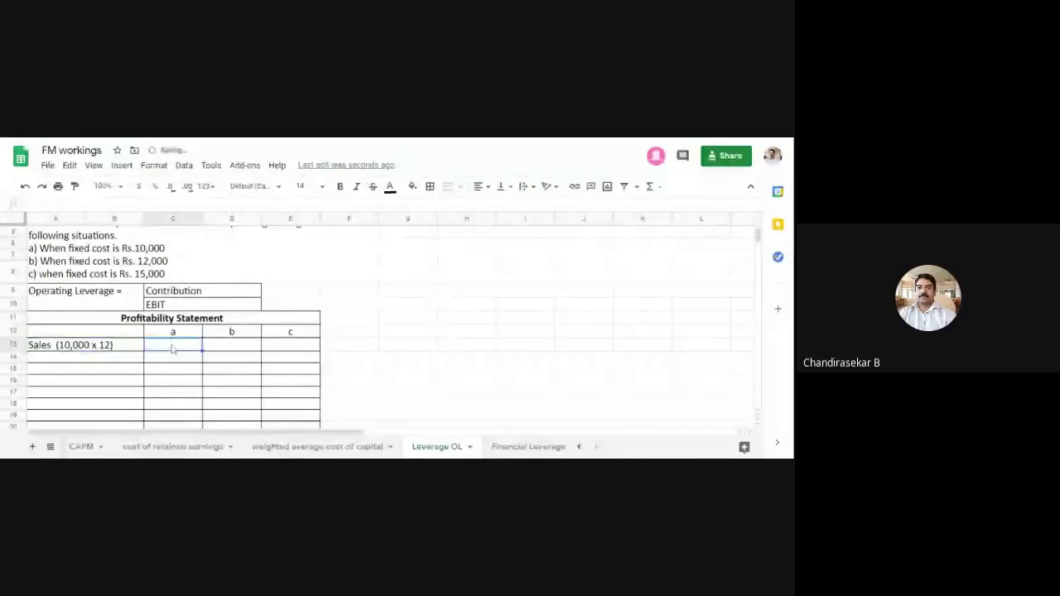
text(1,20,)
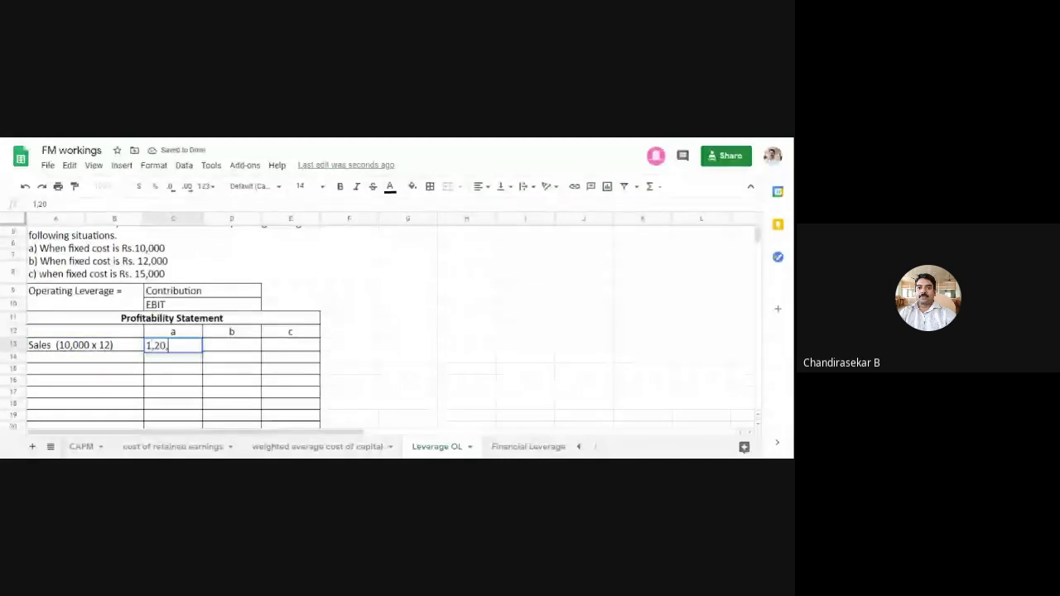
text(000)
key(Tab)
text(1,20,000)
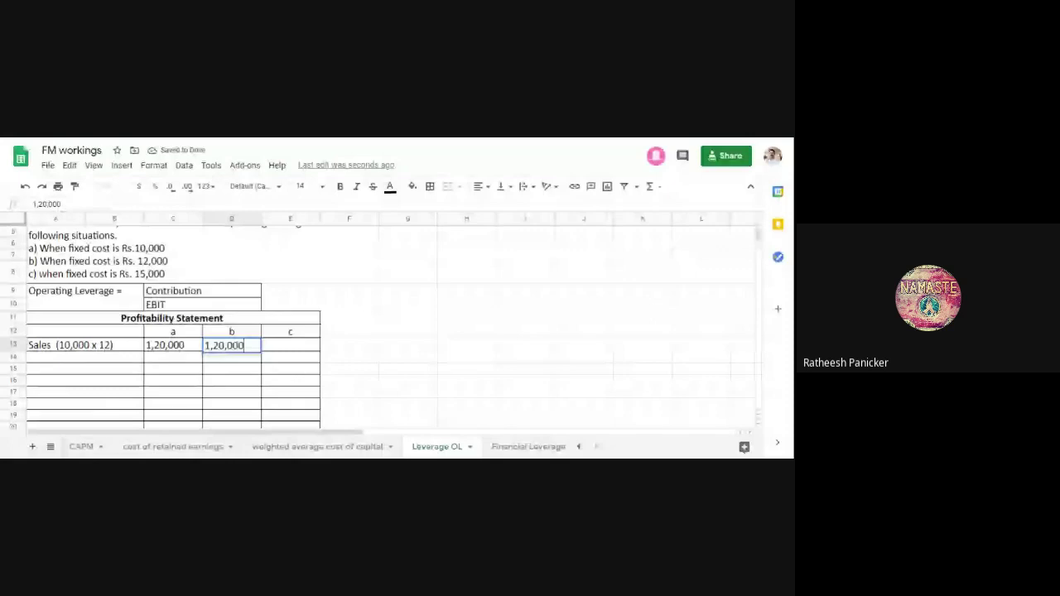
key(Tab)
text(1)
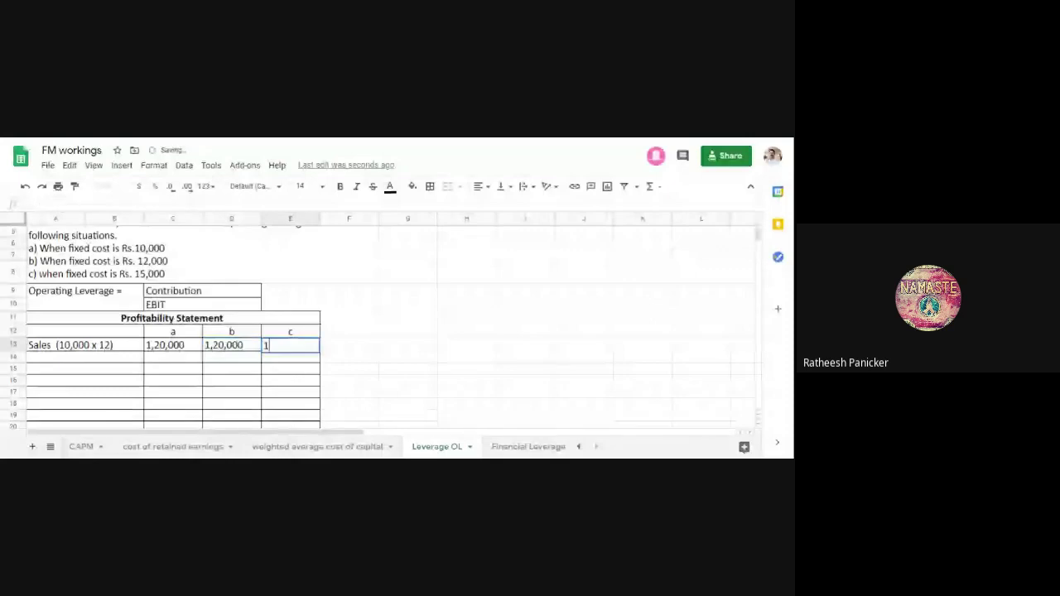
text(,20,000)
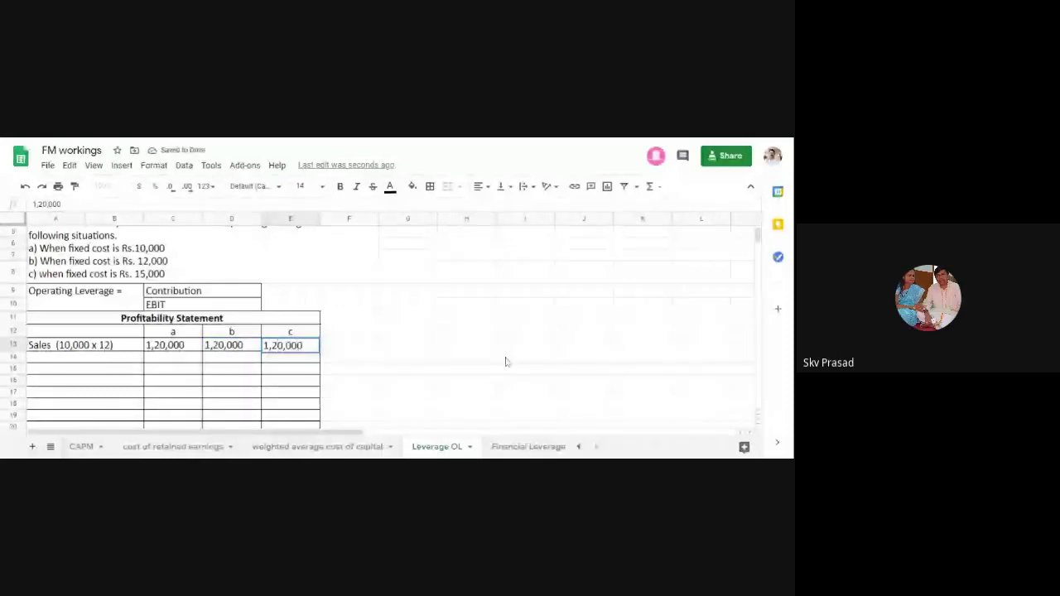
- Enter the row label (Less) Variable cost in cell A14 below Sales
click(36, 364)
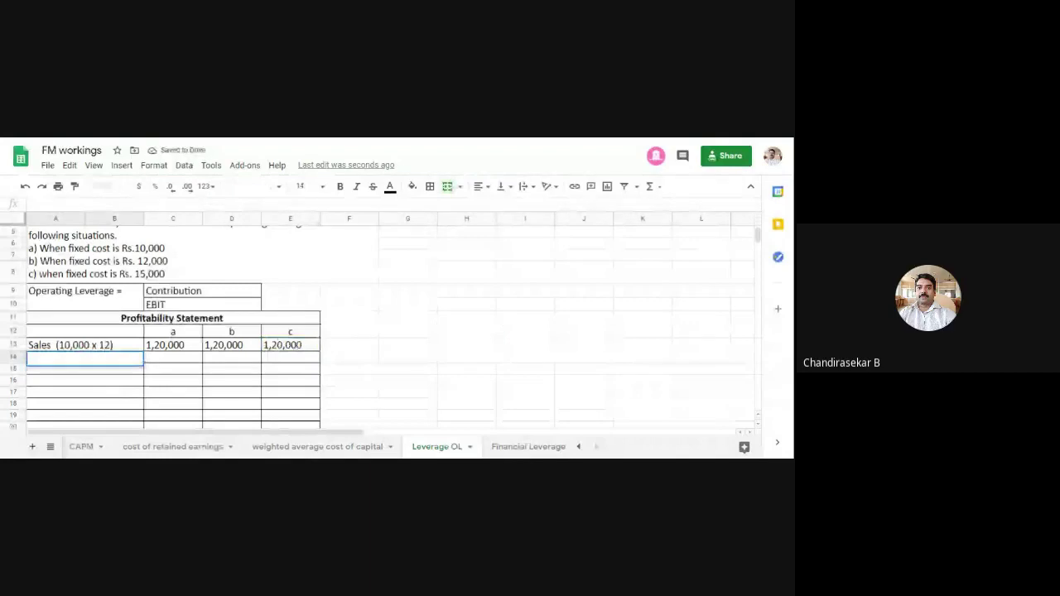
text((Le)
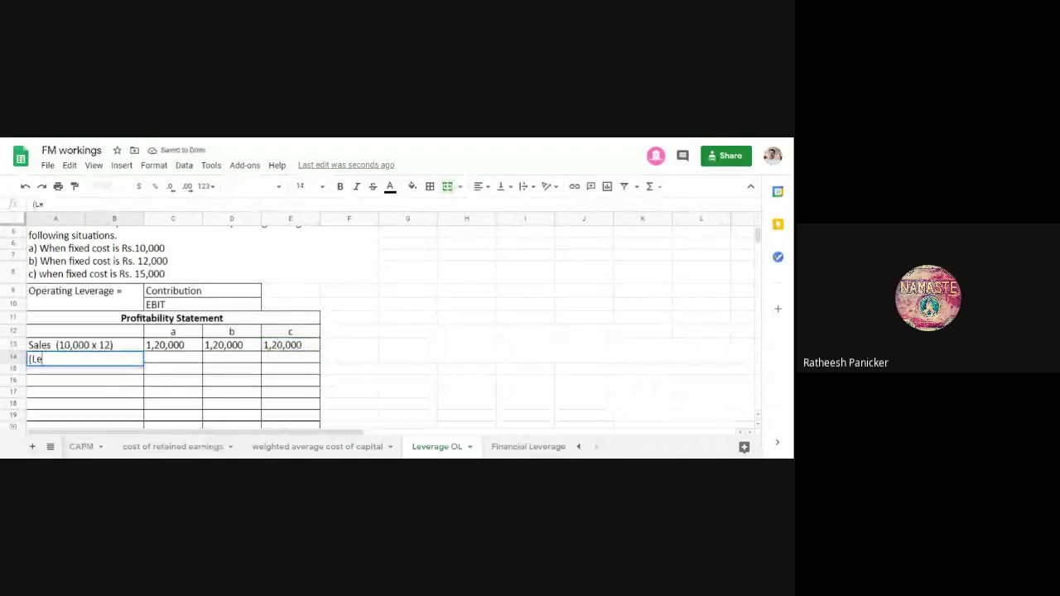
text(ss) Var)
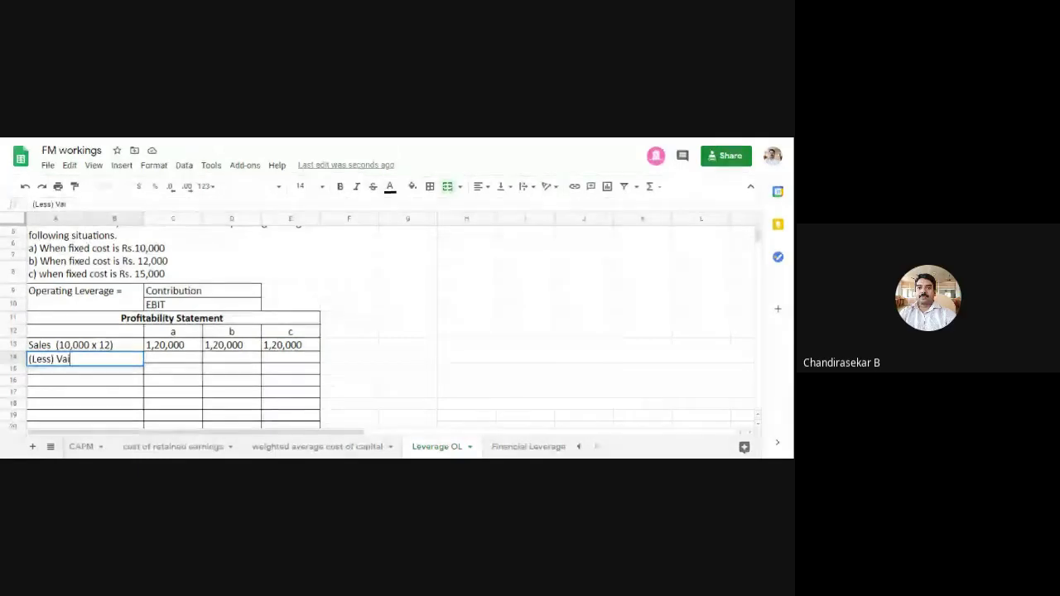
key(BackSpace)
text(riable )
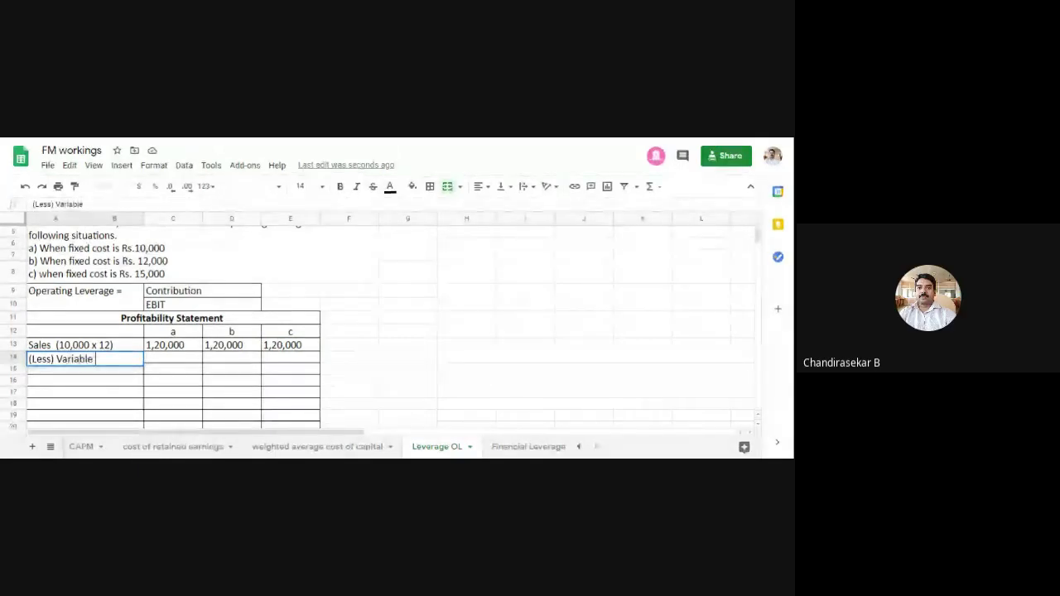
text(cost)
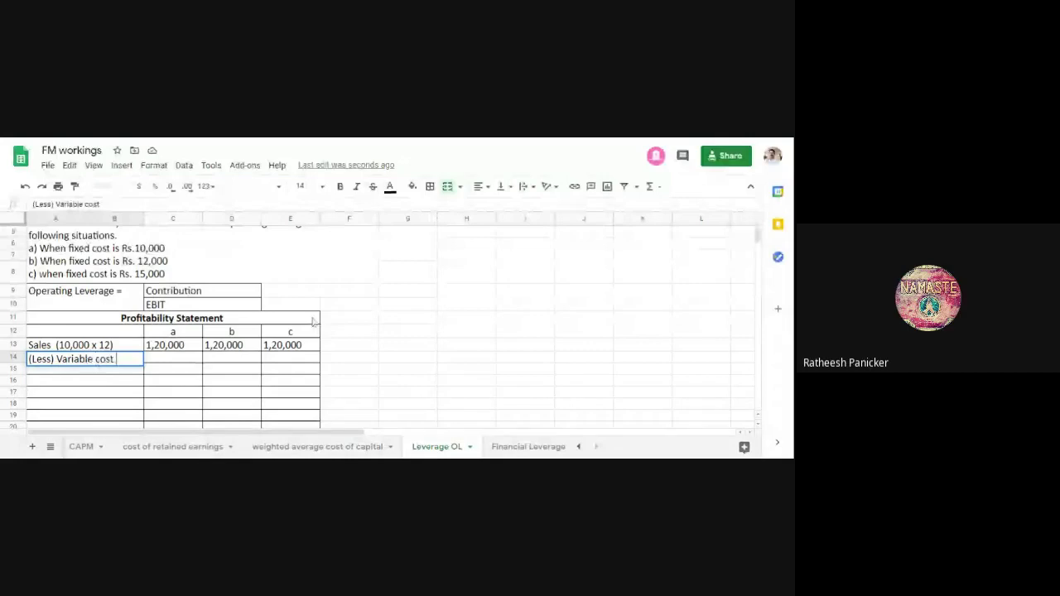
click(468, 335)
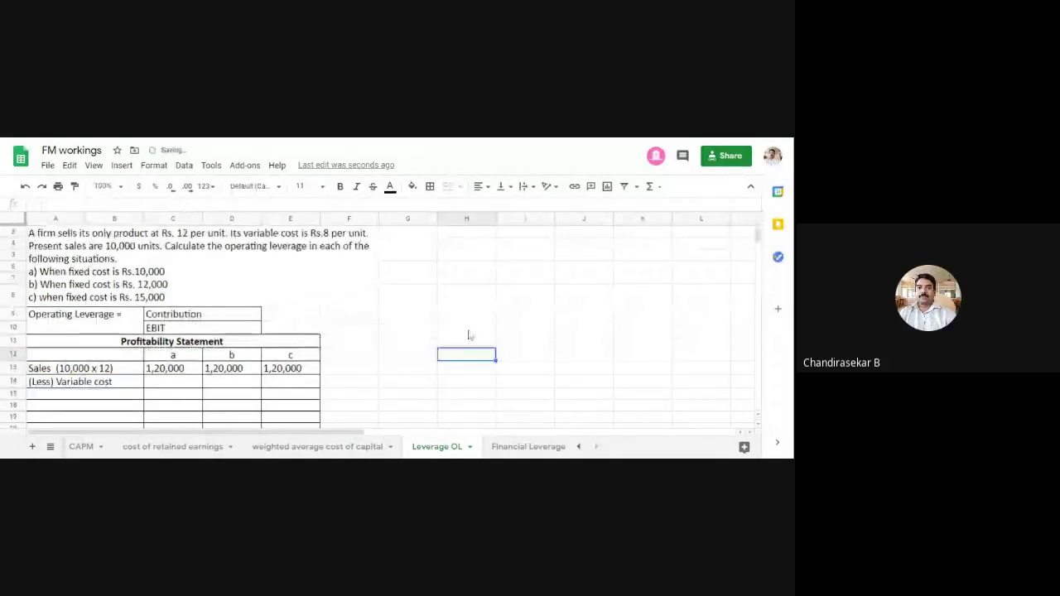
- Append the working (10,000 x 8) to the Variable cost label in A14 and widen column B to fit the text
scroll(274, 282, up, 1)
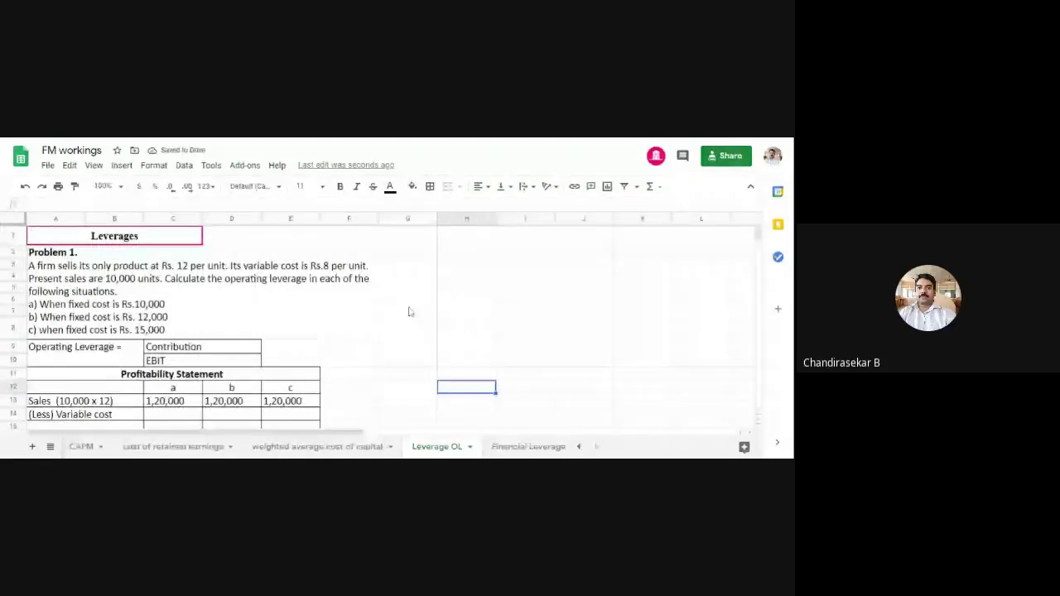
click(132, 416)
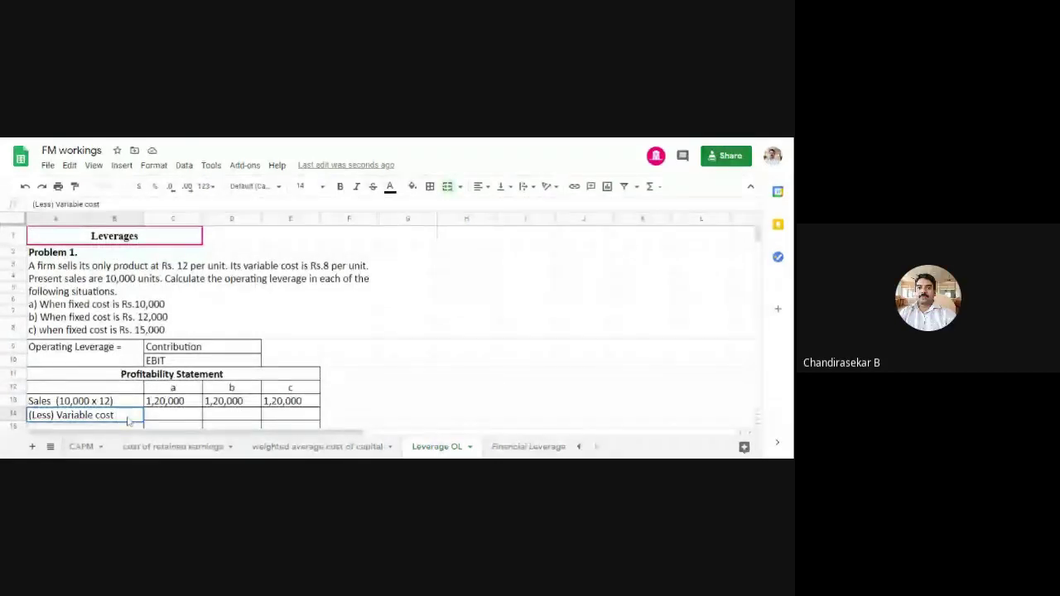
double_click(128, 420)
text((8)
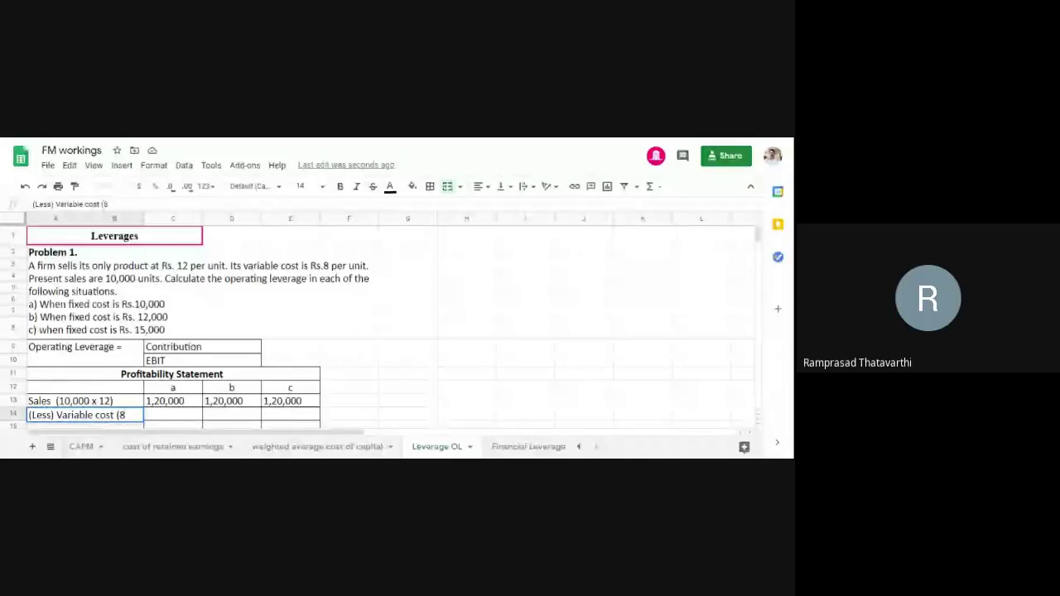
text())
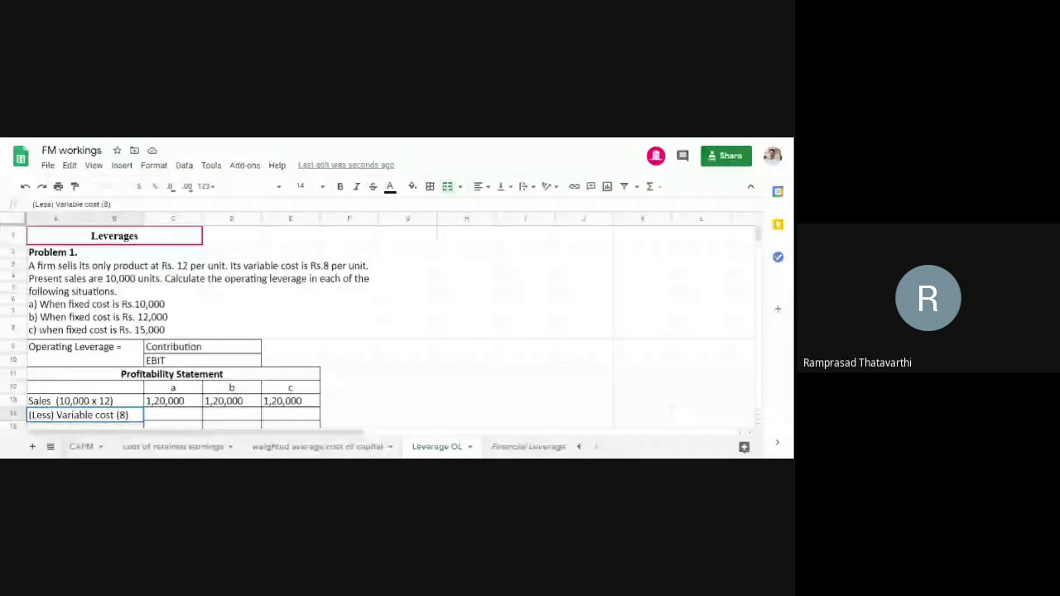
click(121, 414)
text(10,000 x)
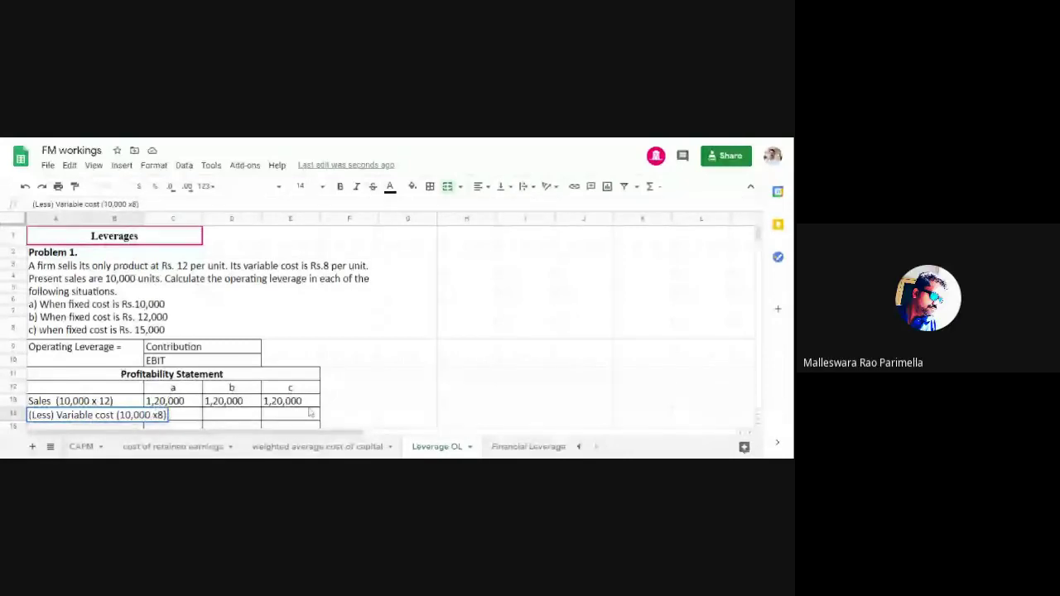
click(407, 387)
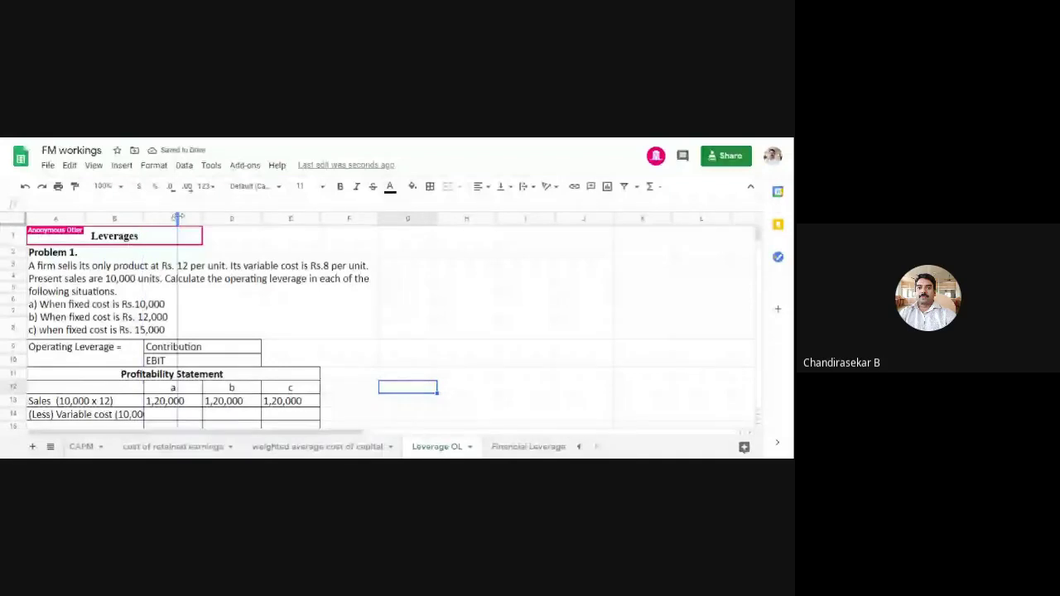
drag(177, 217, 179, 216)
- Enter 80,000 as the variable cost for situations a, b and c in cells C14, D14 and E14
scroll(361, 367, down, 2)
click(207, 323)
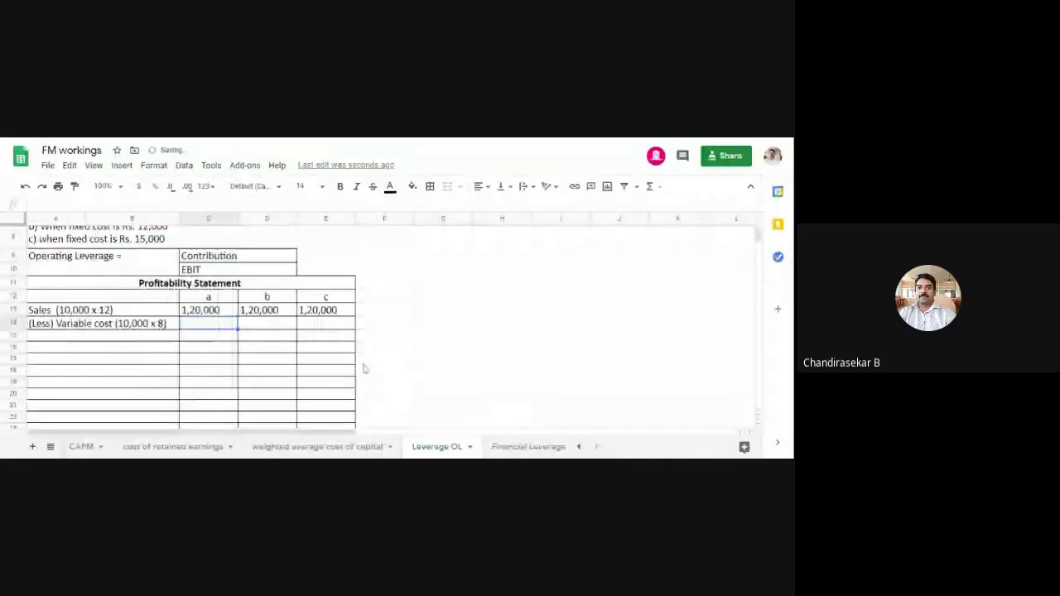
text(800000)
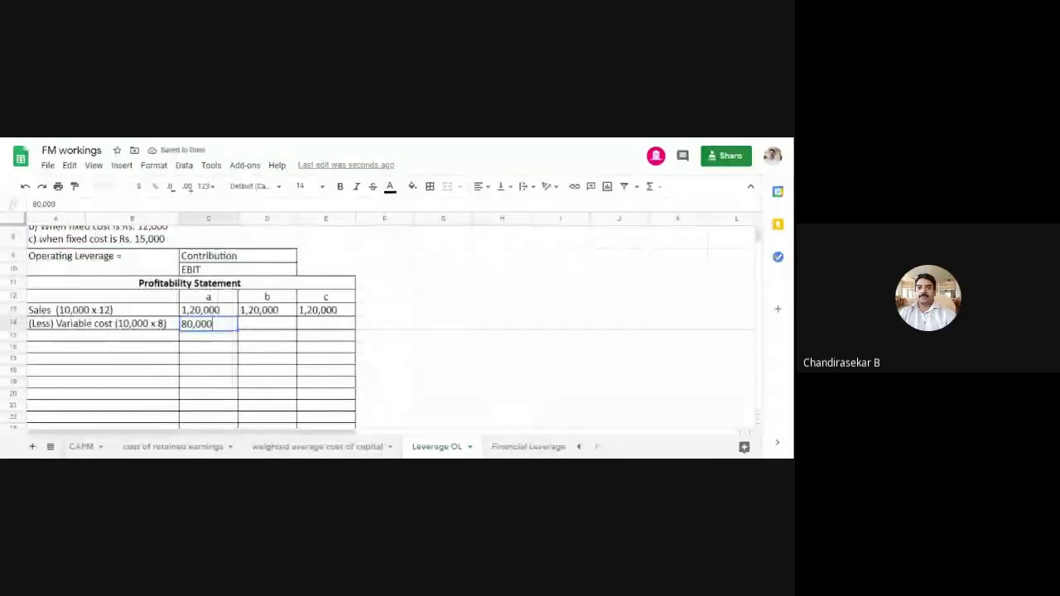
key(Tab)
text(80,000)
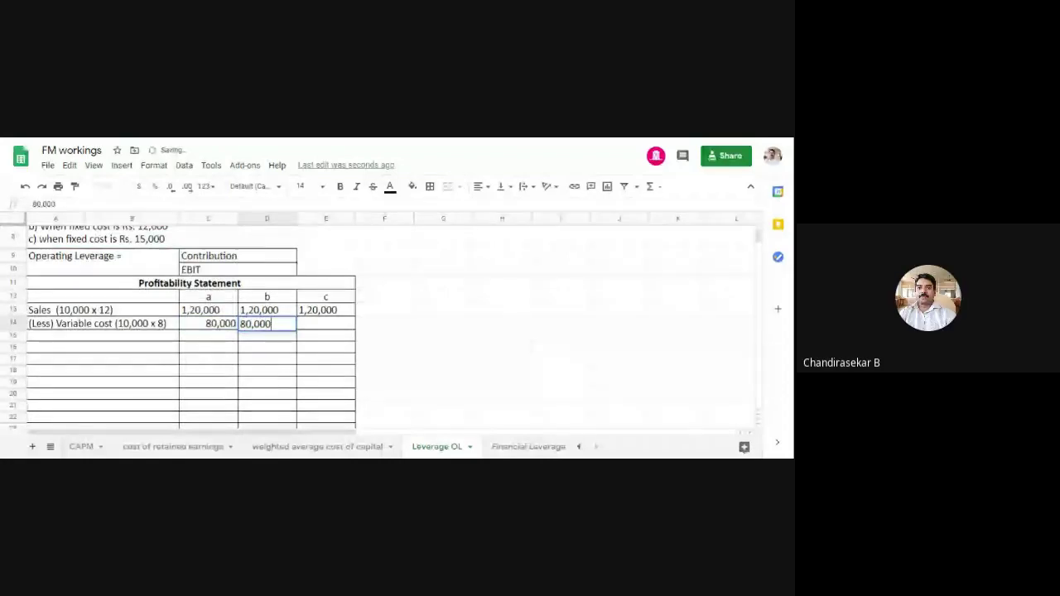
key(Tab)
text(80,000)
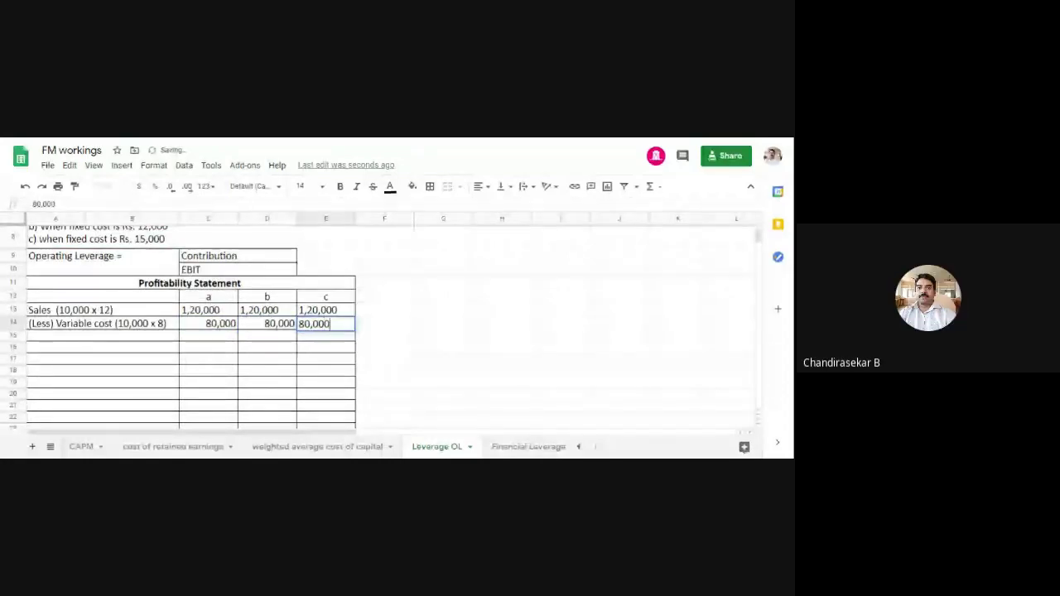
click(441, 299)
- Right-align the amount cells C13:E21 of the Profitability Statement
drag(199, 310, 354, 414)
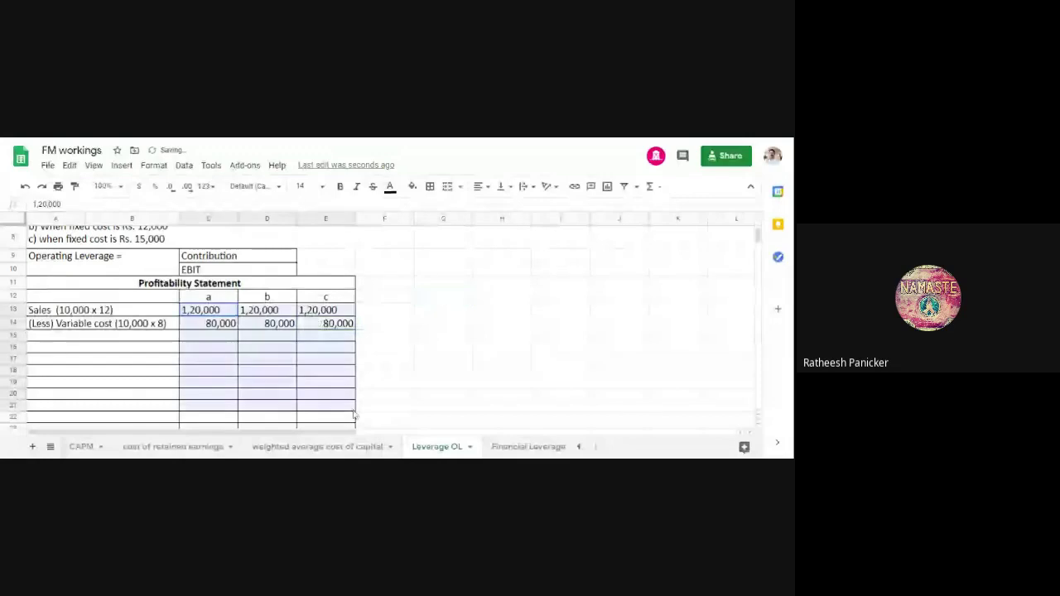
click(481, 186)
click(508, 205)
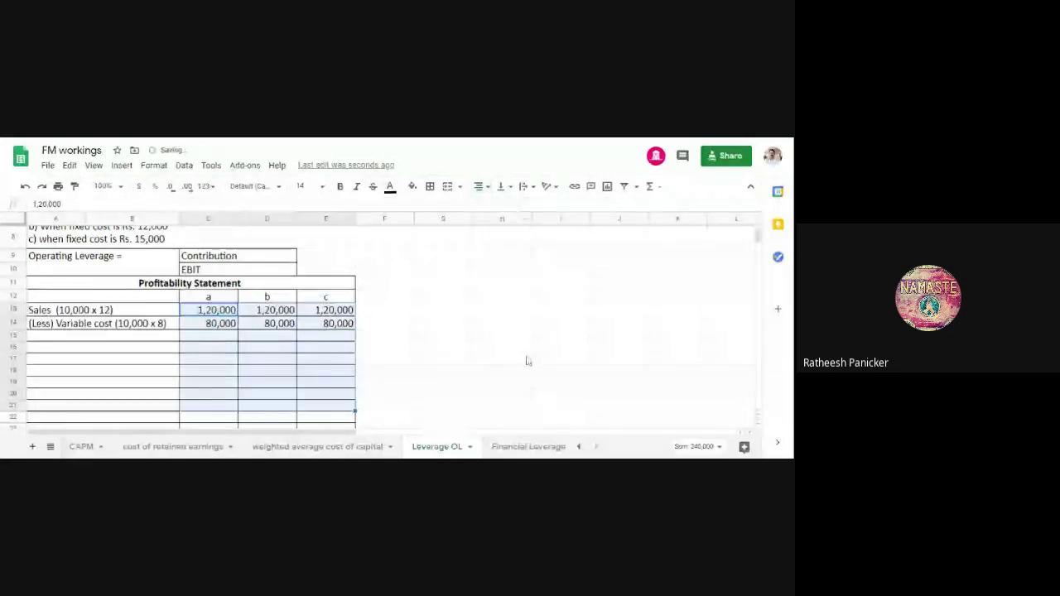
click(525, 359)
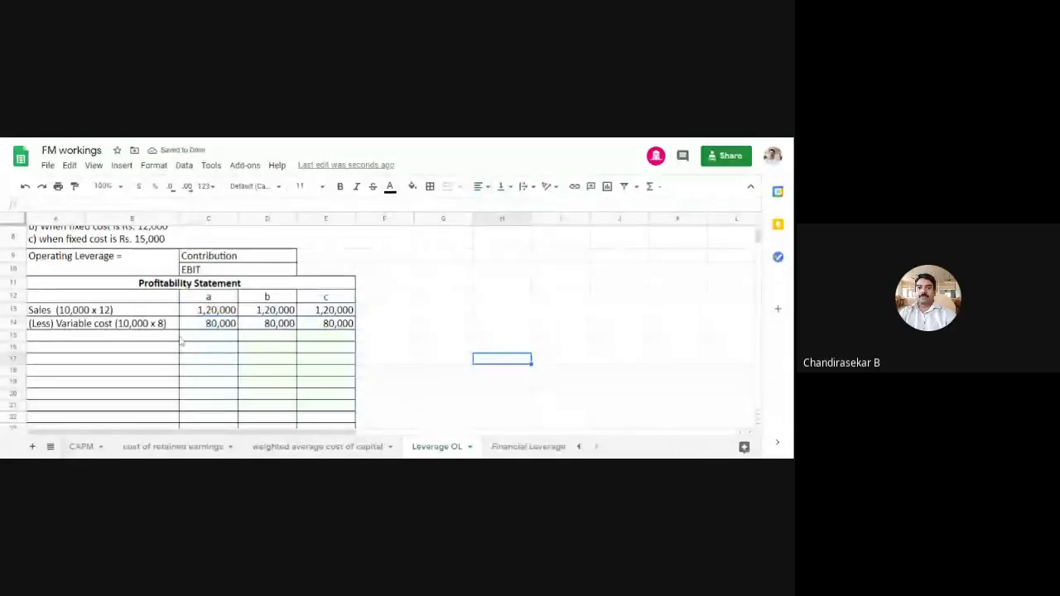
- Enter the row label Contribution in cell A15 below Variable cost and make it bold
click(165, 340)
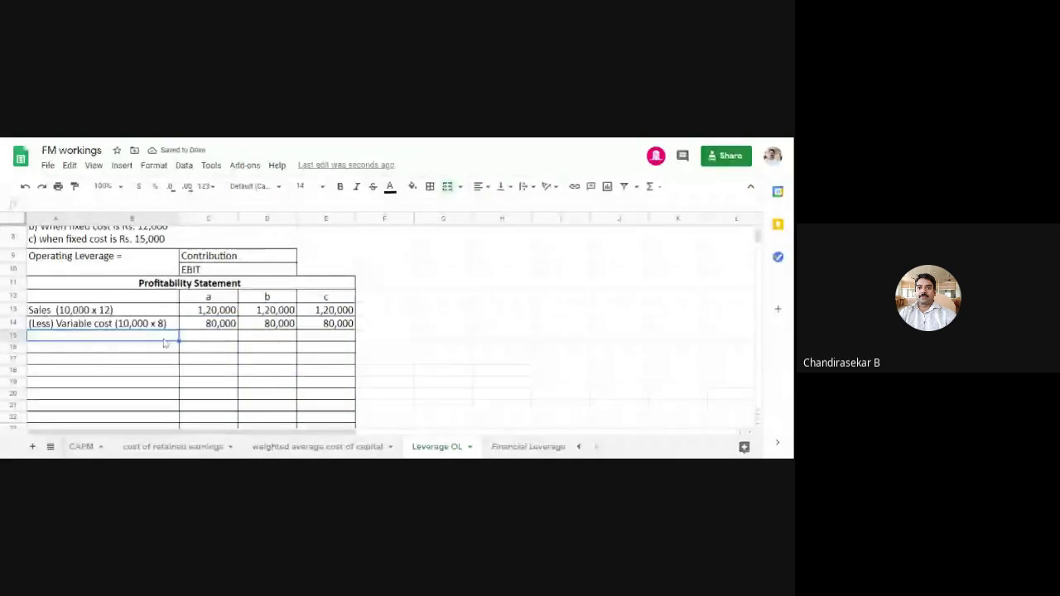
text(Contributio)
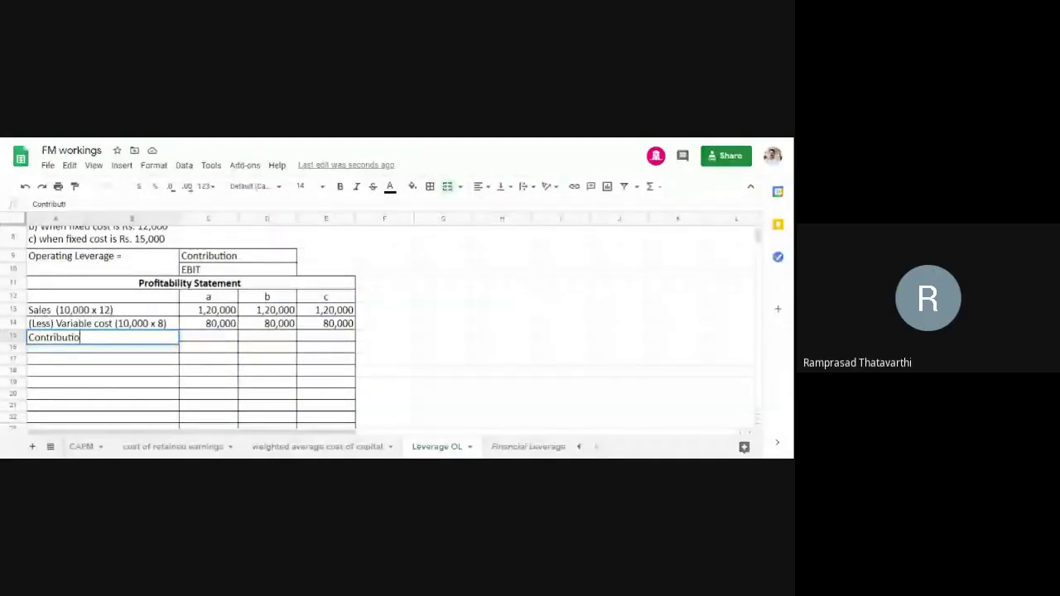
text(n)
click(443, 352)
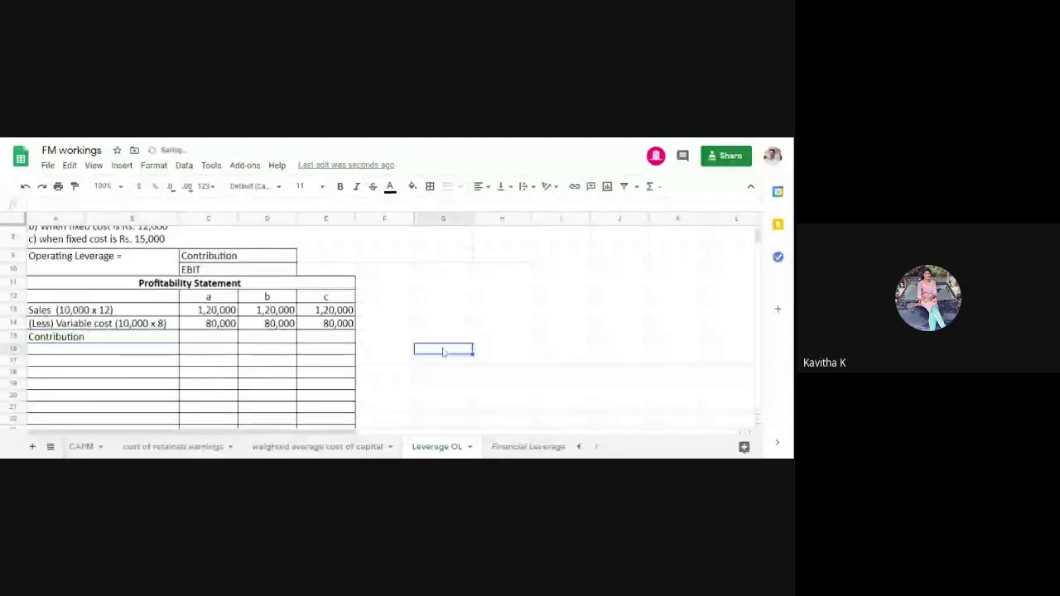
click(99, 337)
key(ctrl+b)
click(446, 326)
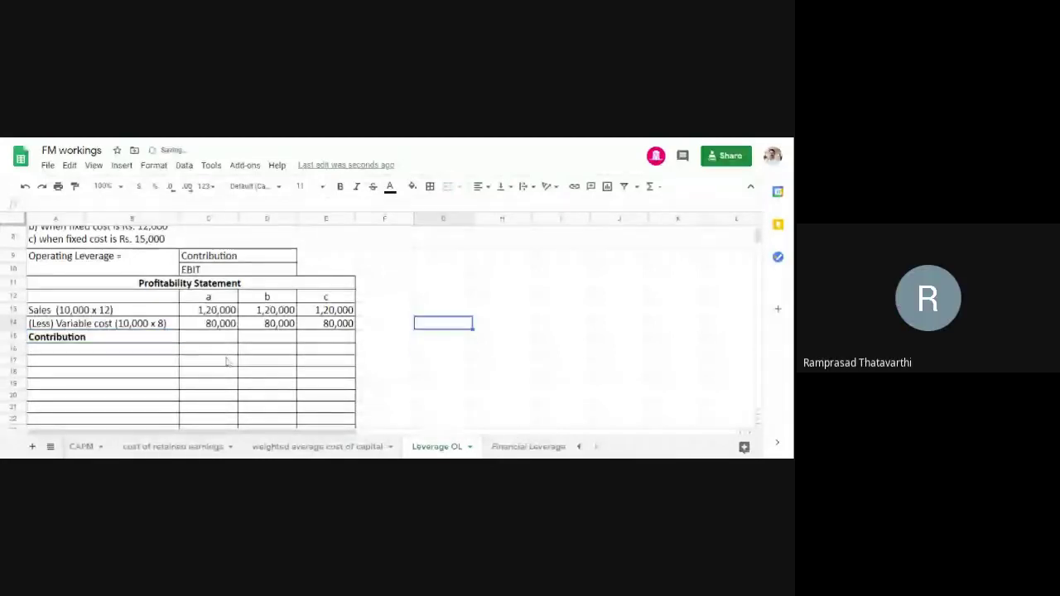
- Enter 40,000 as the contribution for situations a, b and c in cells C15, D15 and E15
click(213, 340)
text(40)
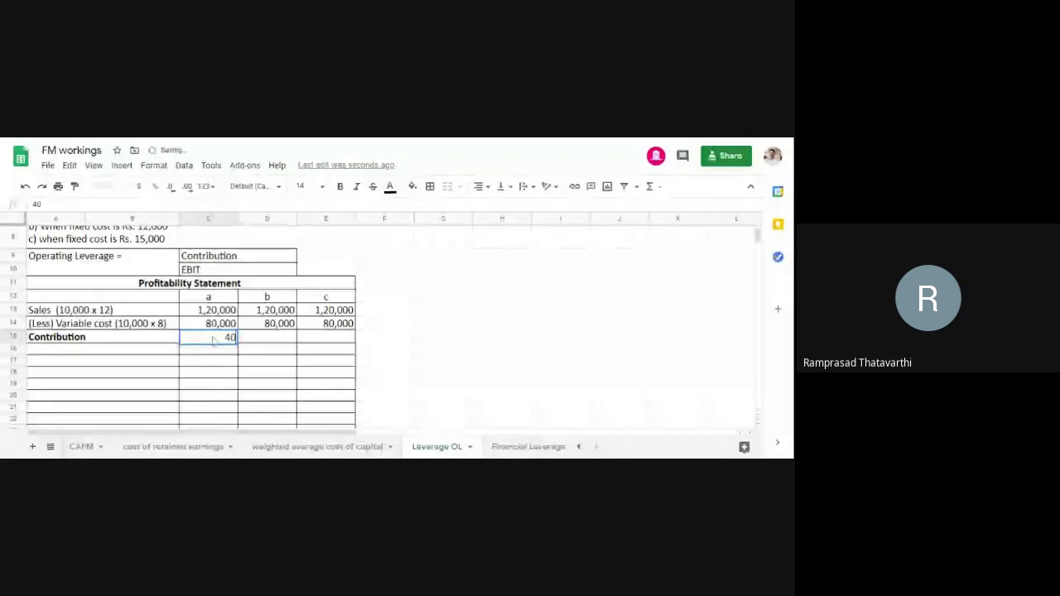
text(,000)
key(Tab)
text(40,0)
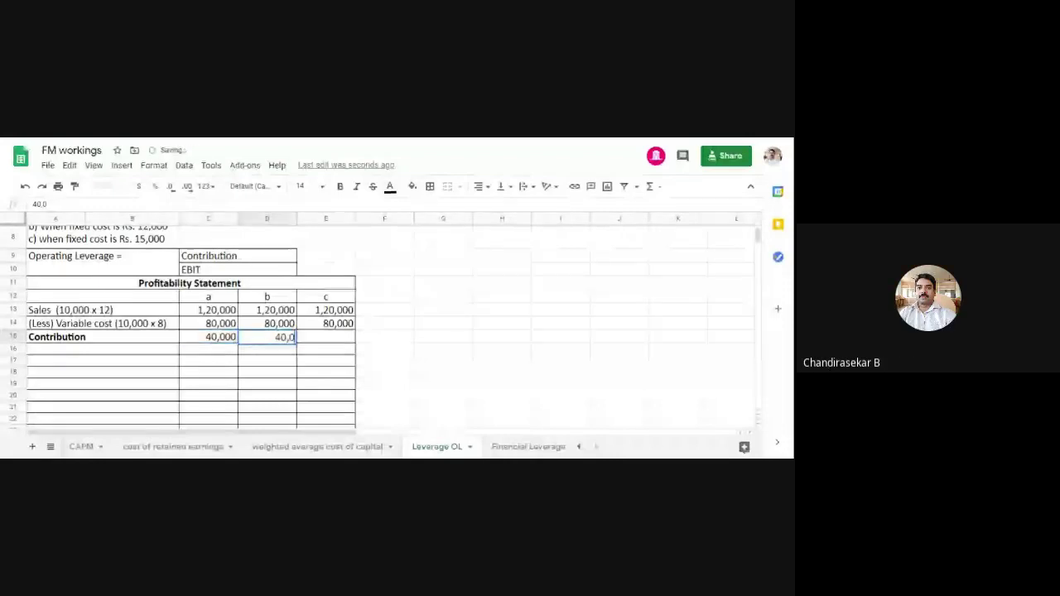
text(00)
key(Tab)
text(40,000)
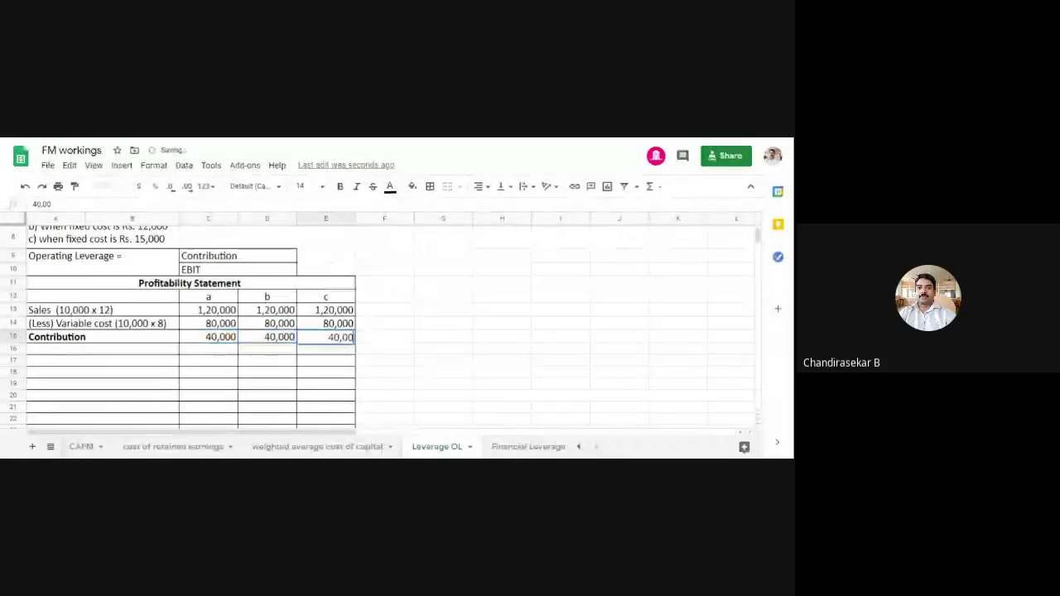
click(615, 364)
- Make the contribution amounts in cells C15:E15 bold
click(212, 338)
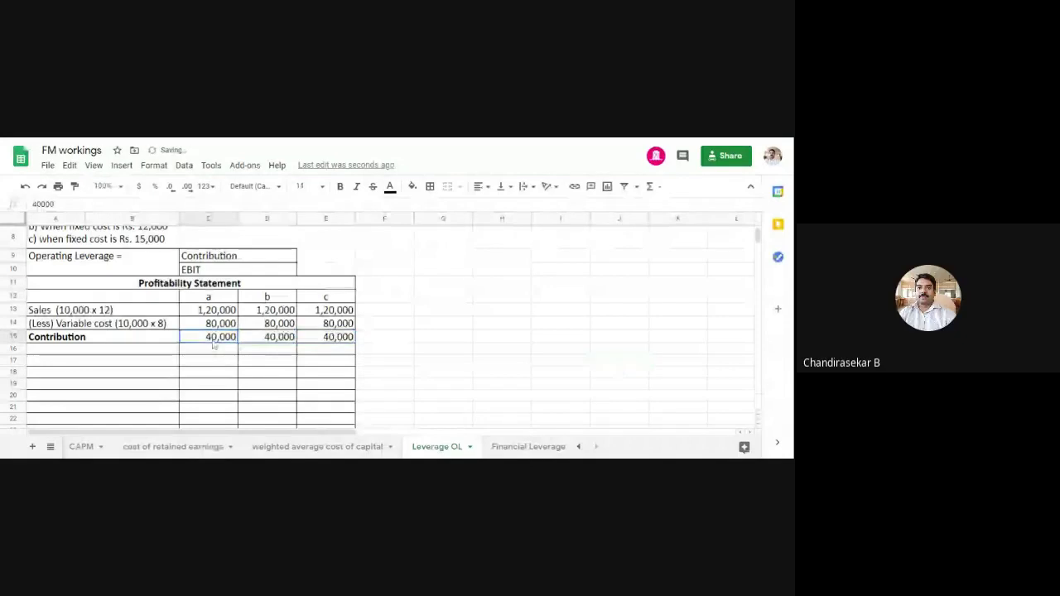
drag(211, 346, 331, 339)
key(ctrl+b)
click(431, 327)
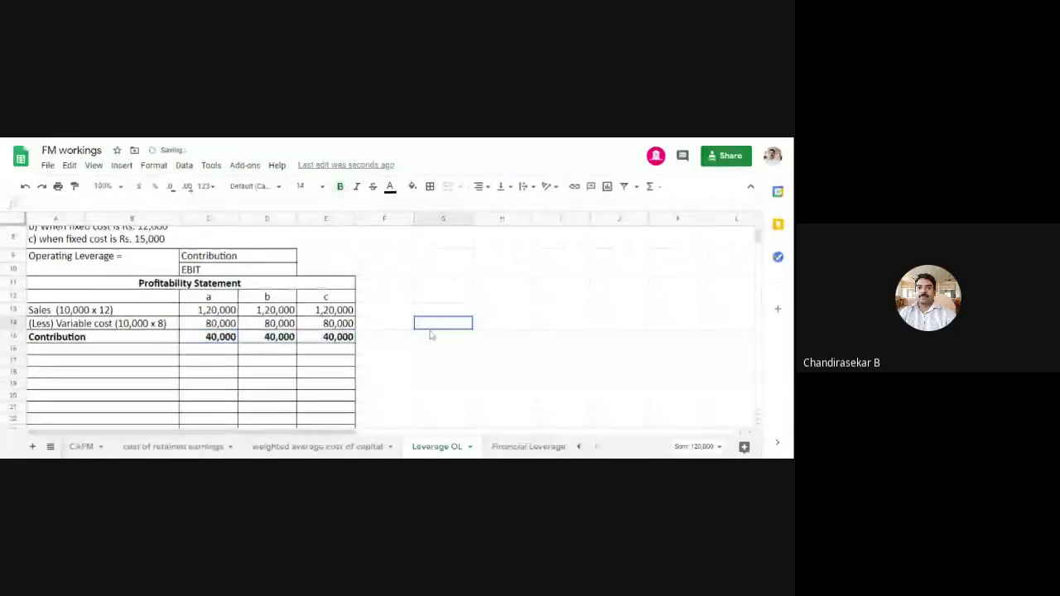
- Enter the row label (Less) Fixed cost in cell A16 below Contribution
click(114, 351)
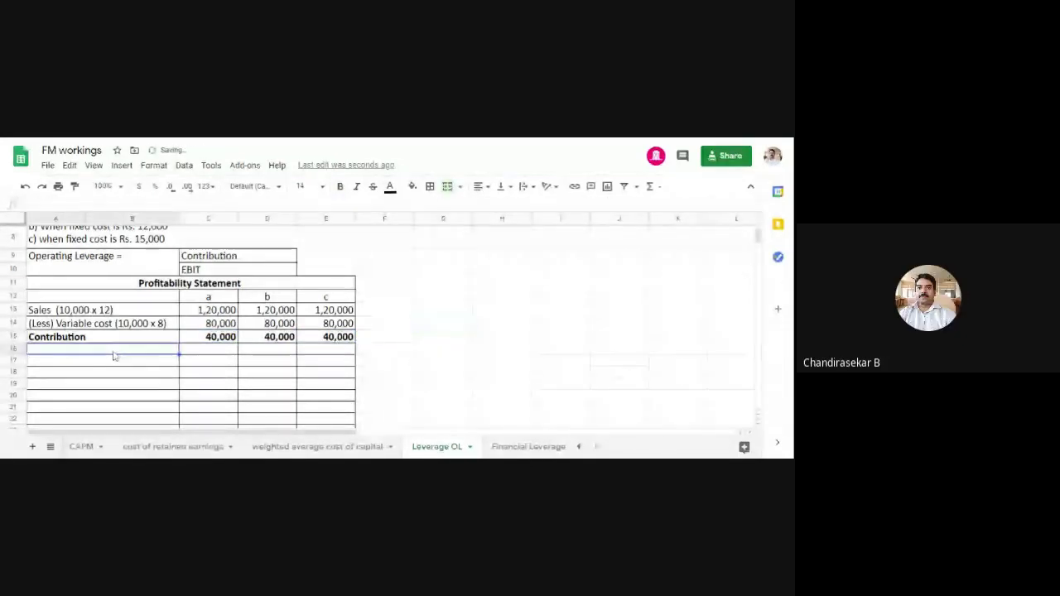
text((Less)
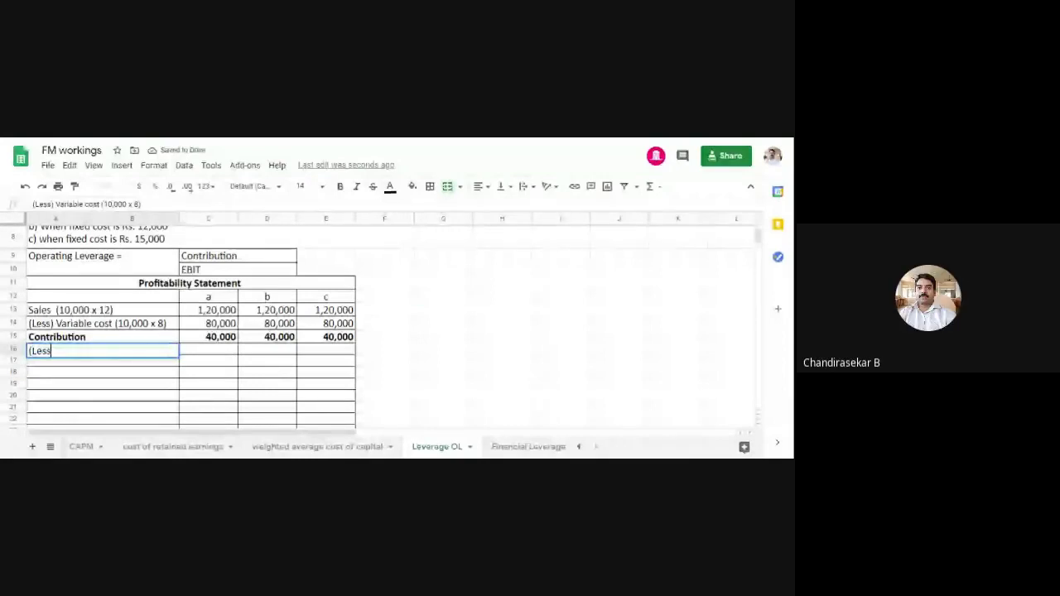
text() Fixed)
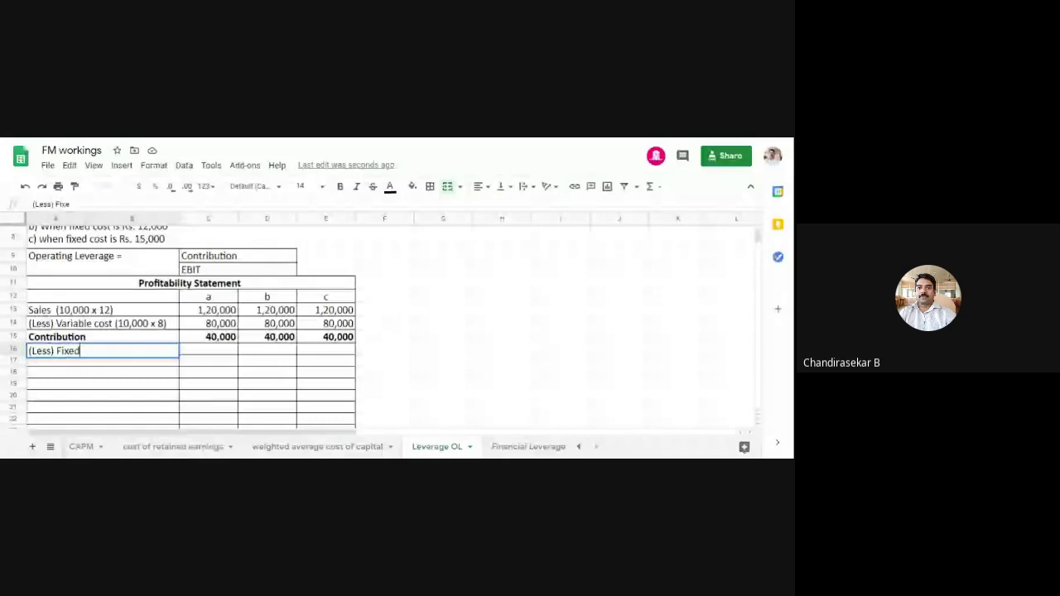
text( chan)
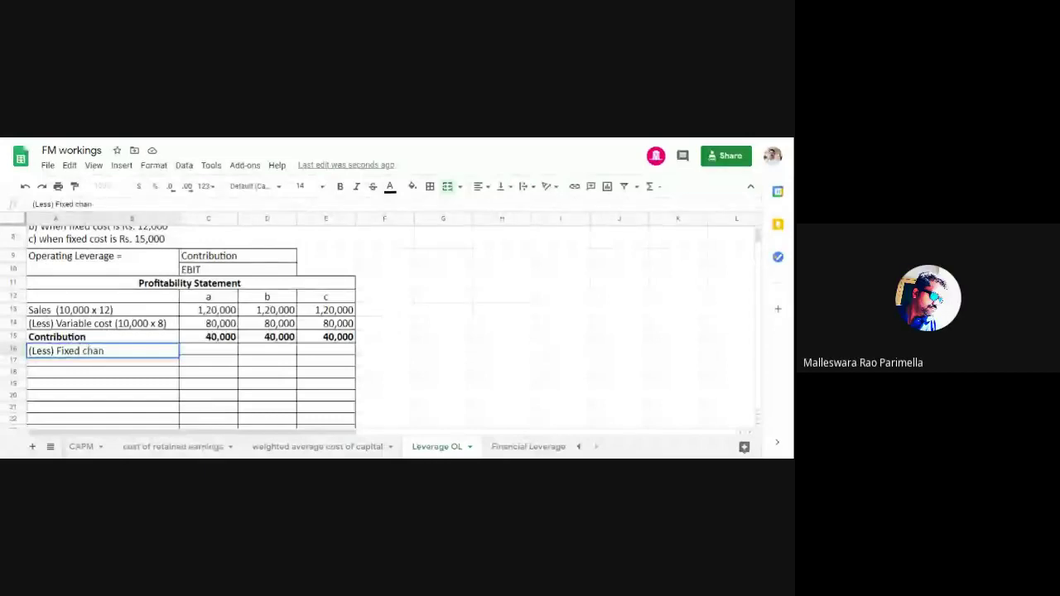
key(BackSpace)
key(BackSpace)
key(BackSpace)
key(BackSpace)
key(BackSpace)
text(cost)
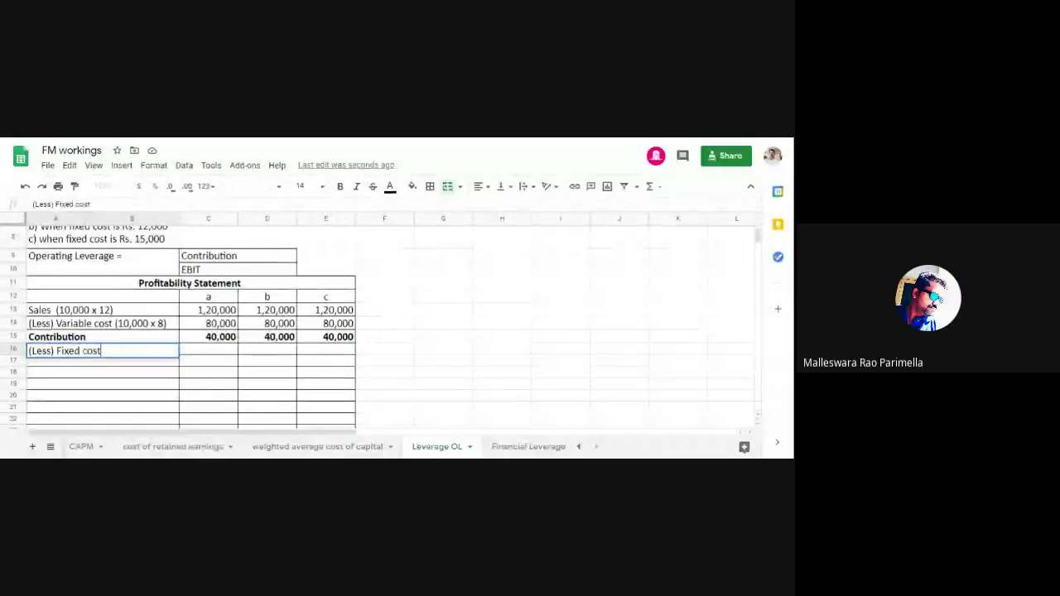
click(455, 310)
- Enter the fixed costs 10,000, 12,000 and 15,000 for situations a, b and c in cells C16, D16 and E16
scroll(371, 346, up, 2)
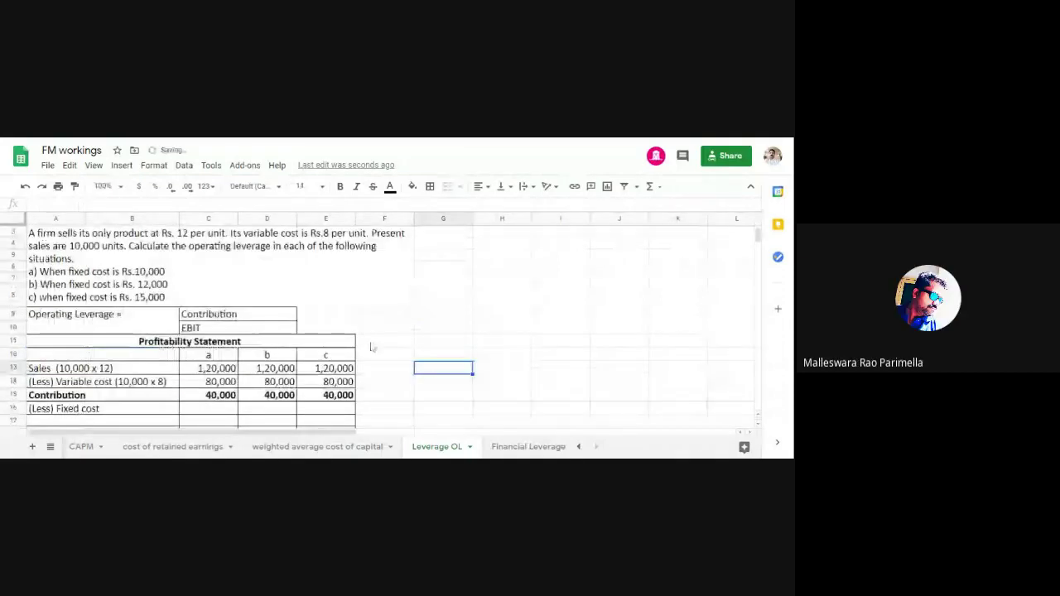
scroll(372, 347, down, 1)
click(214, 386)
text(10,000)
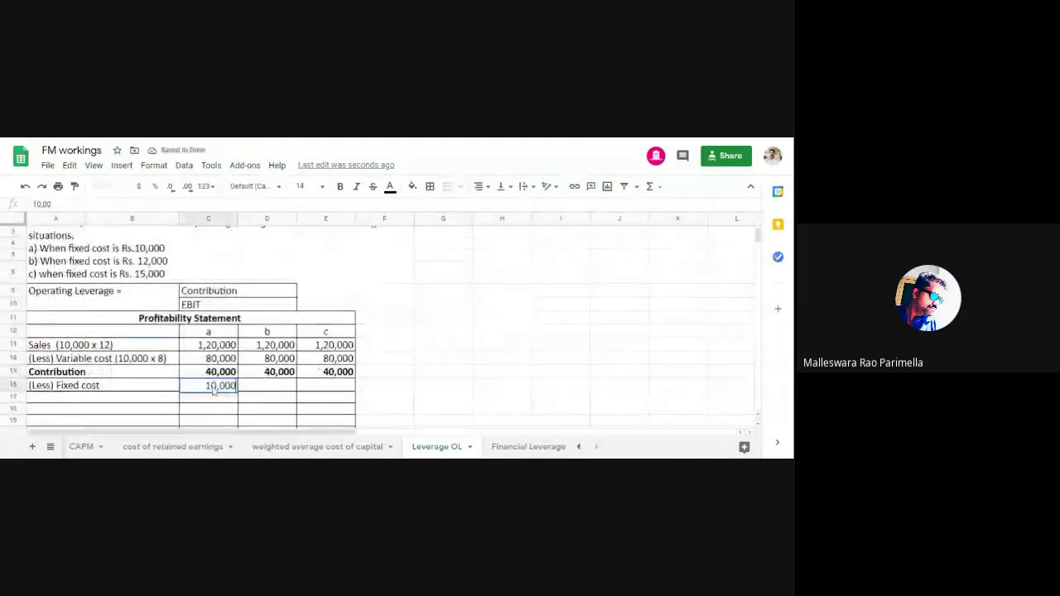
key(Tab)
text(12,)
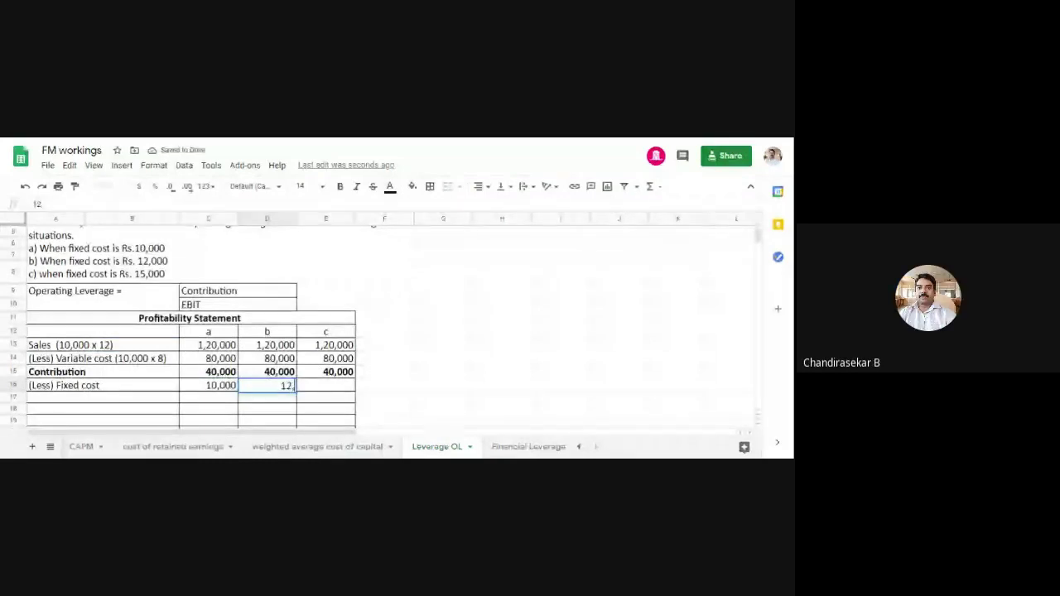
text(000)
key(Tab)
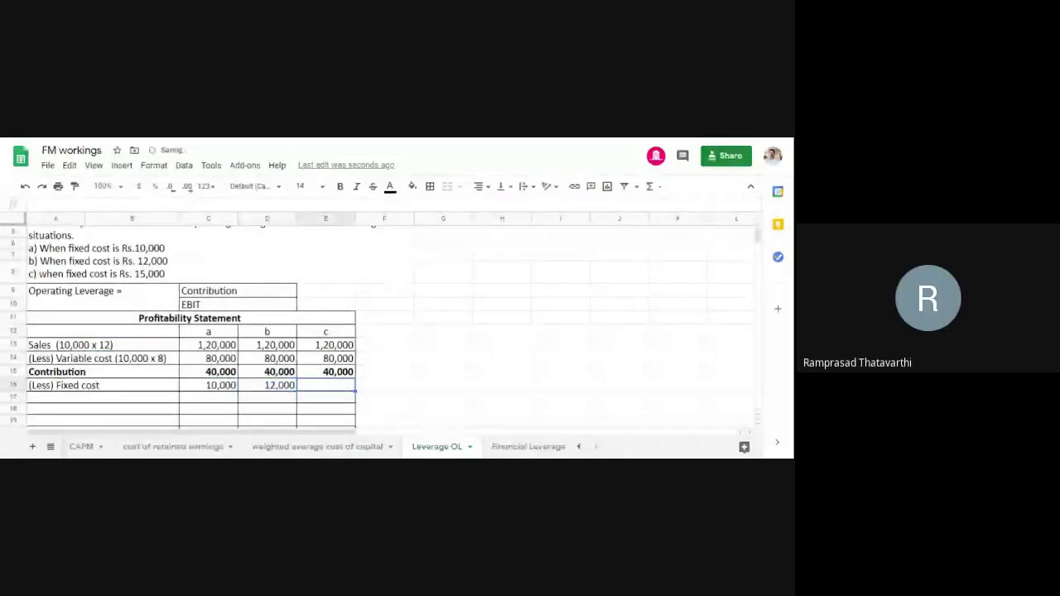
text(15,00)
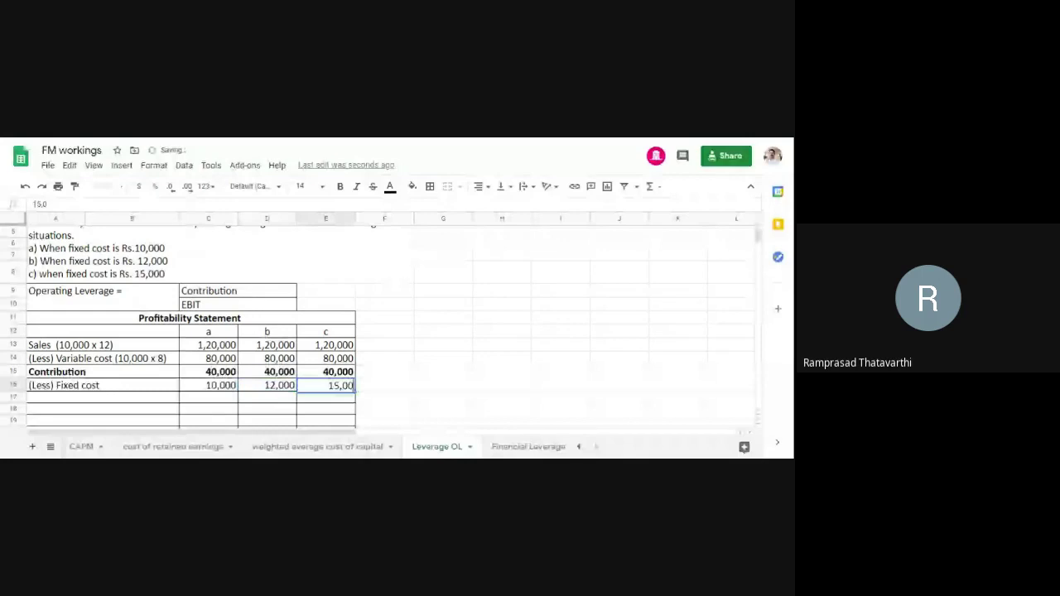
text(0)
click(501, 345)
- Enter the row label Operating Profit ( EBIT) in cell A17 below Fixed cost
scroll(417, 370, down, 2)
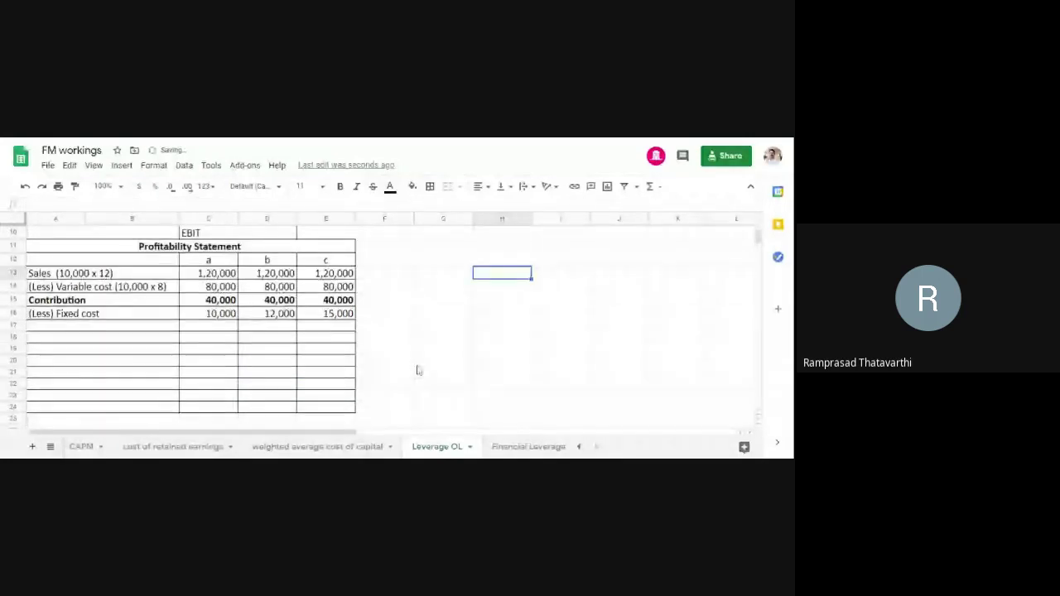
scroll(418, 370, up, 1)
scroll(418, 370, down, 1)
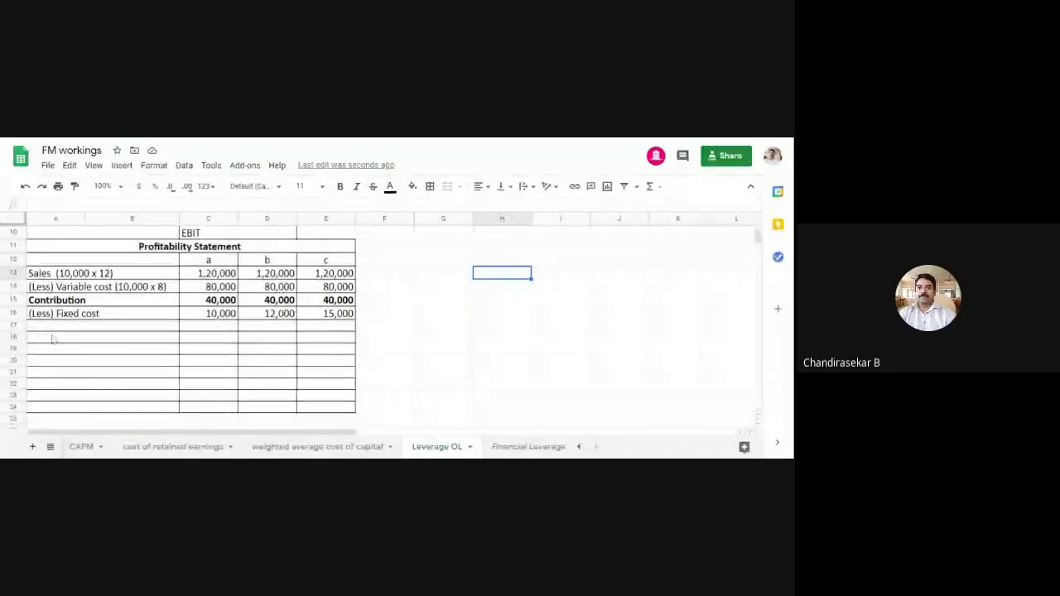
click(199, 329)
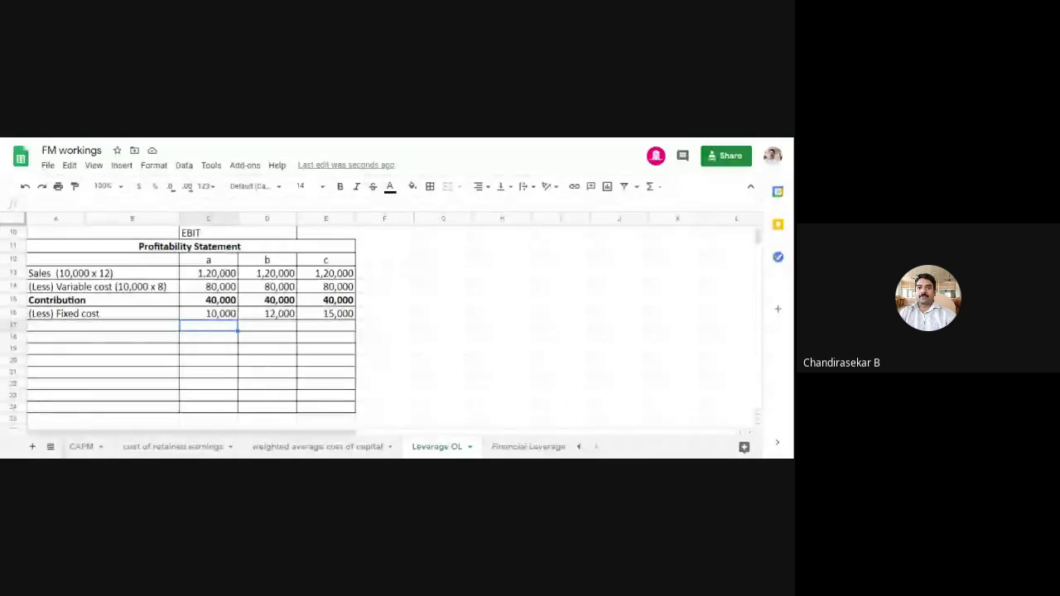
click(141, 330)
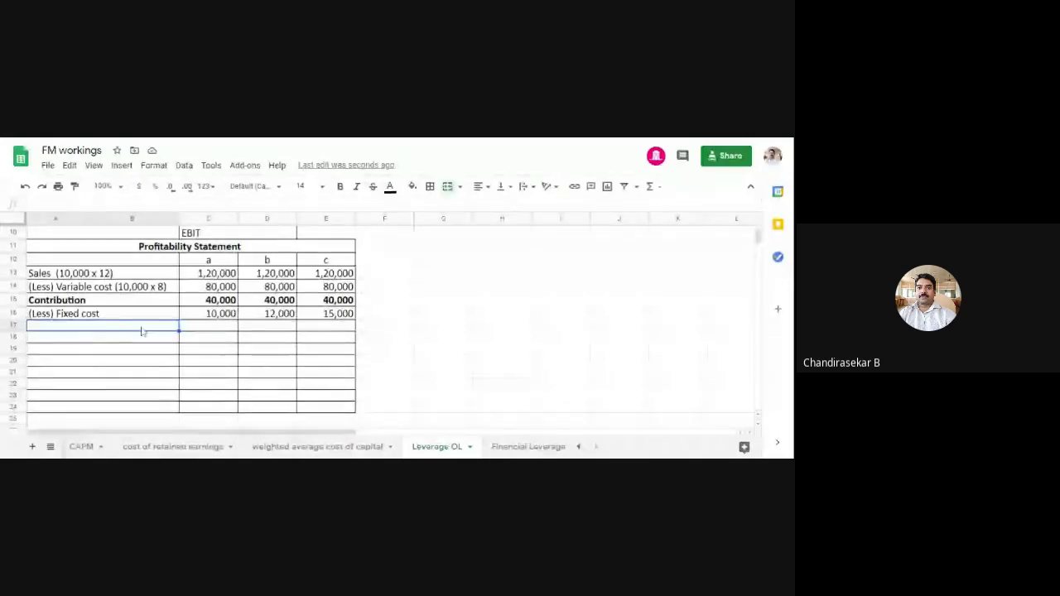
text(Opera)
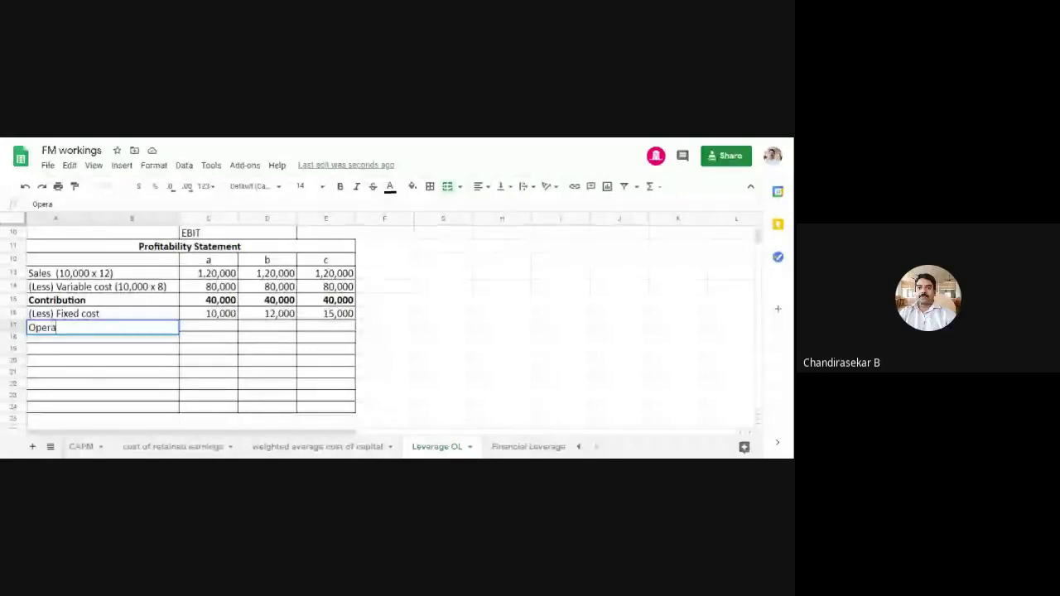
text(ting Profit )
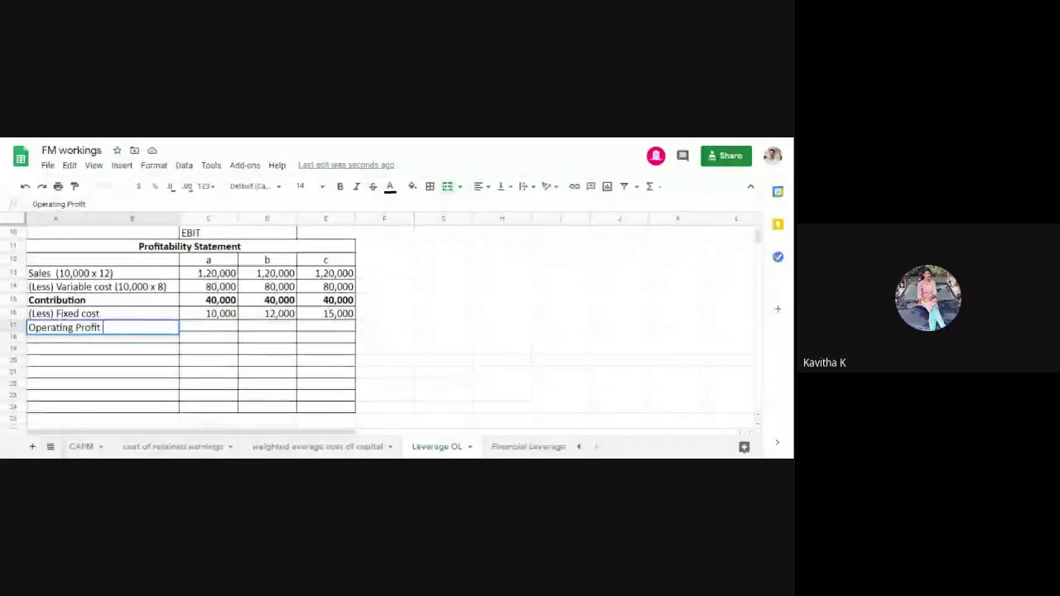
text(( E)
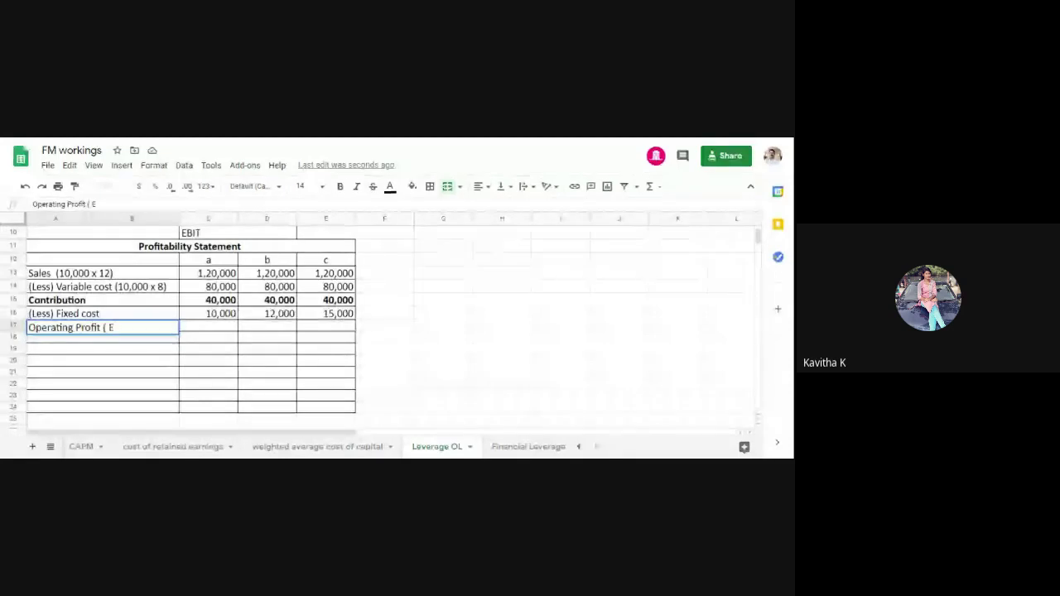
text(BIT))
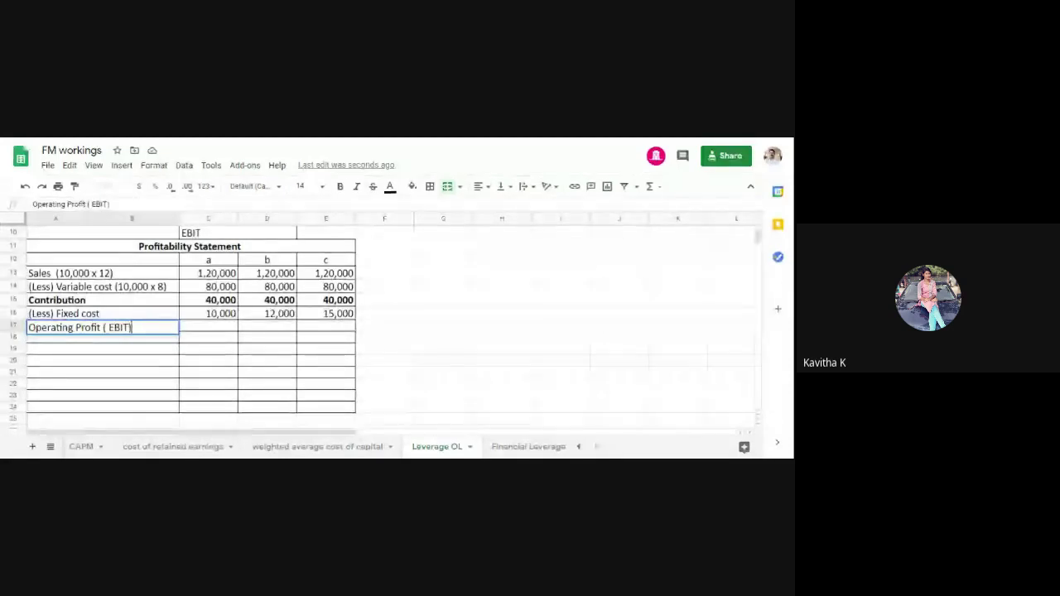
click(483, 362)
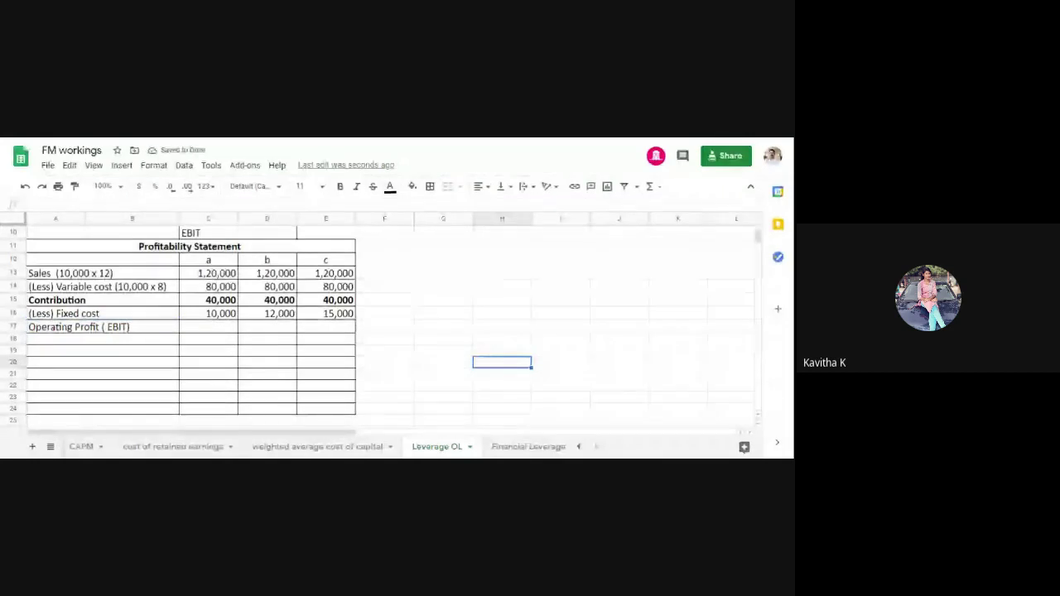
- Enter the operating profits 30,000, 28,000 and 25,000 for situations a, b and c in cells C17, D17 and E17
click(212, 330)
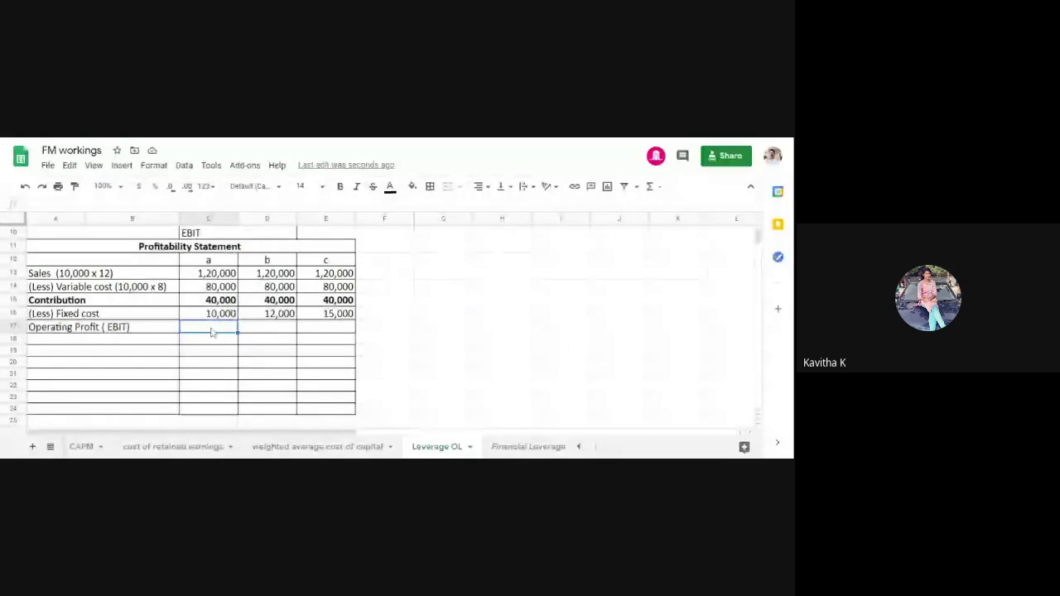
text(30,000)
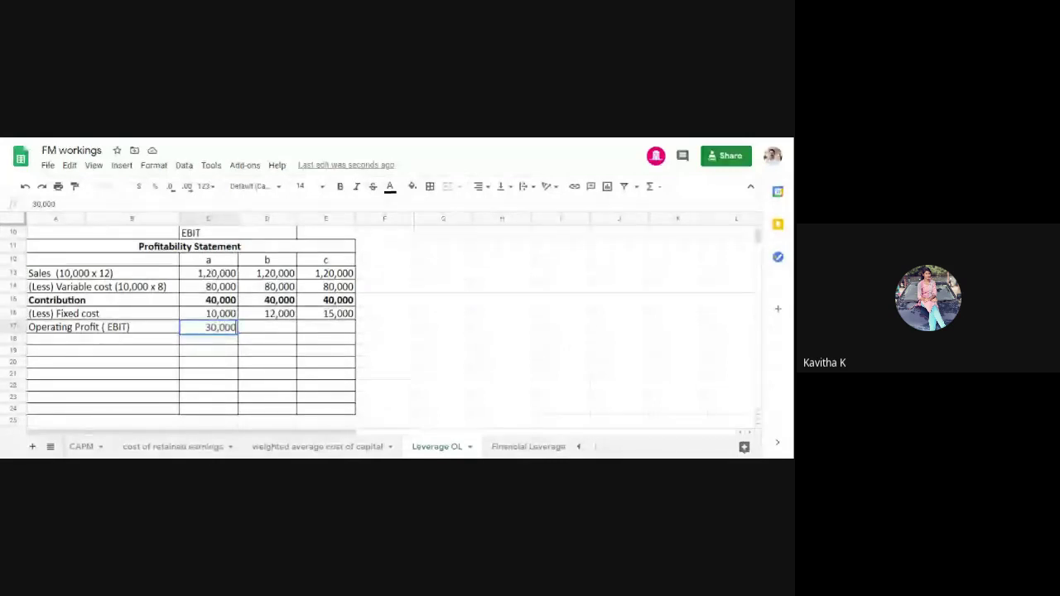
click(265, 329)
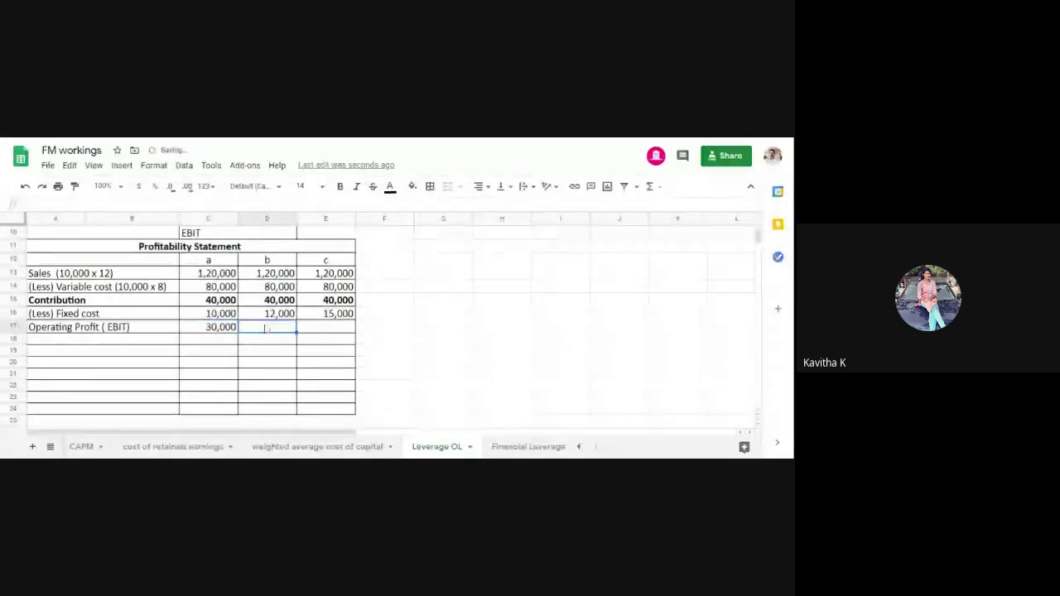
text(28,000)
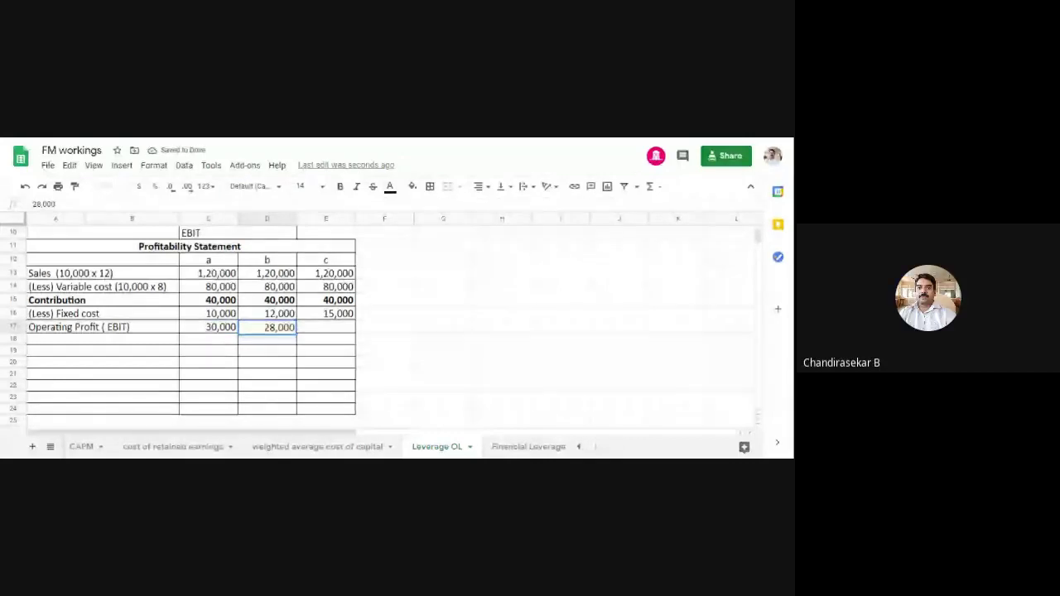
click(326, 327)
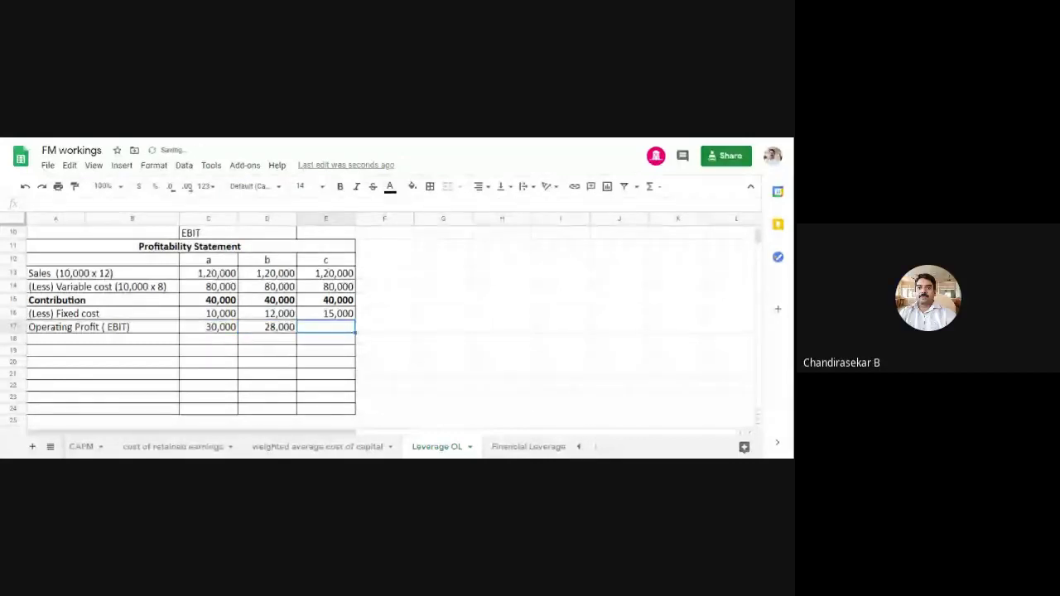
text(25,000)
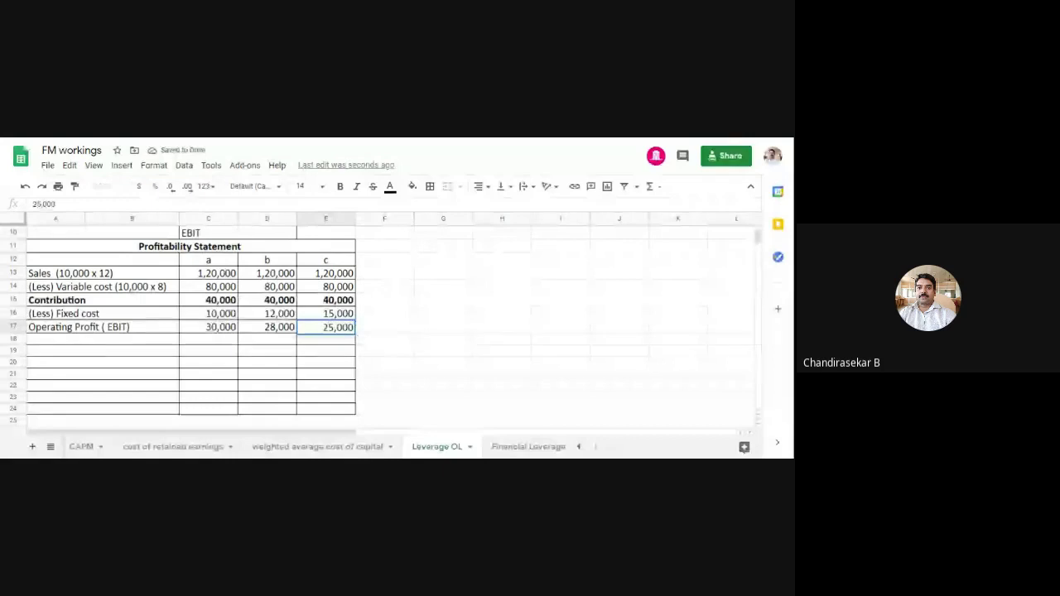
click(457, 331)
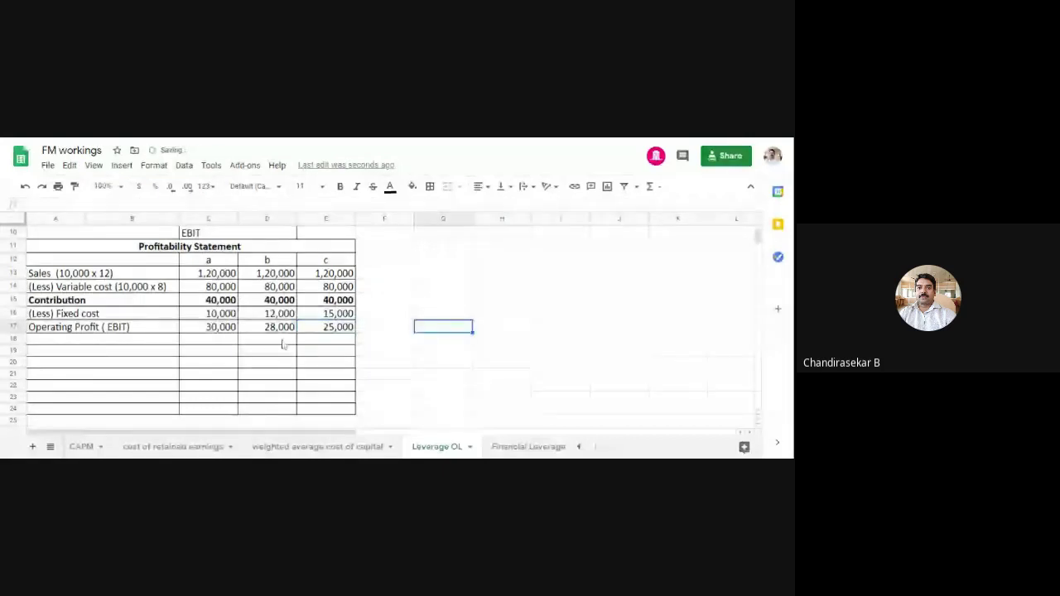
- Make the operating profit figures for situations a, b and c in cells C17 to E17 bold
drag(208, 327, 335, 327)
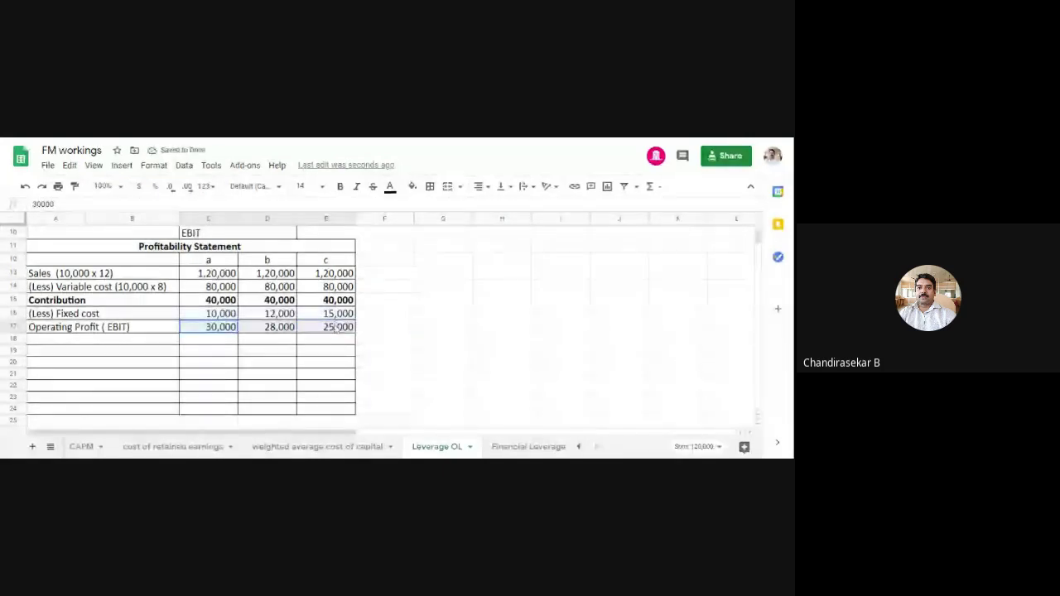
key(ctrl+b)
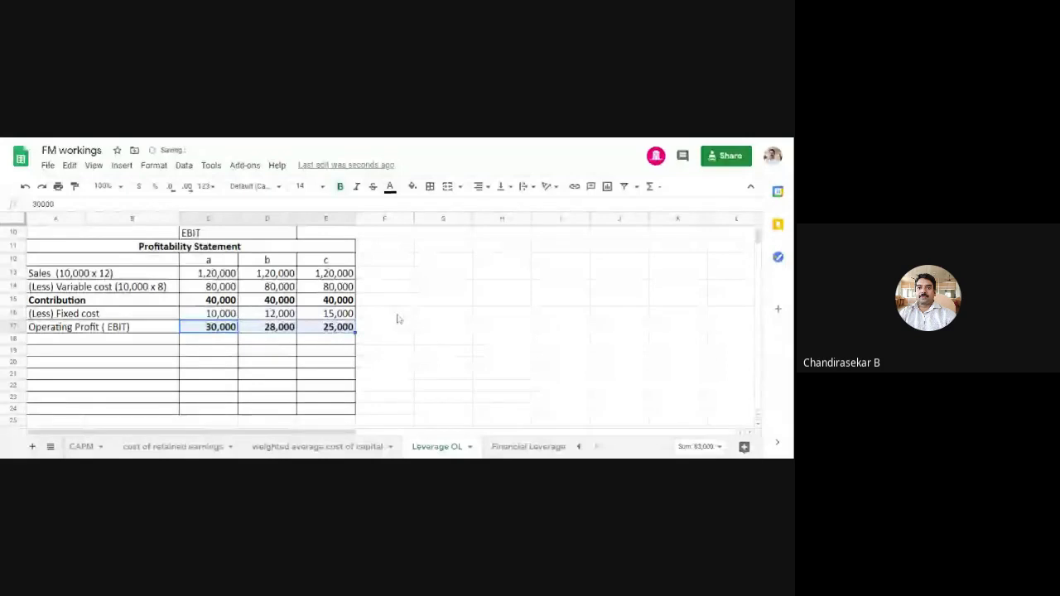
- Enter the row label Operating Leverage in cell A19, leaving row 18 blank below Operating Profit
key(ctrl+Home)
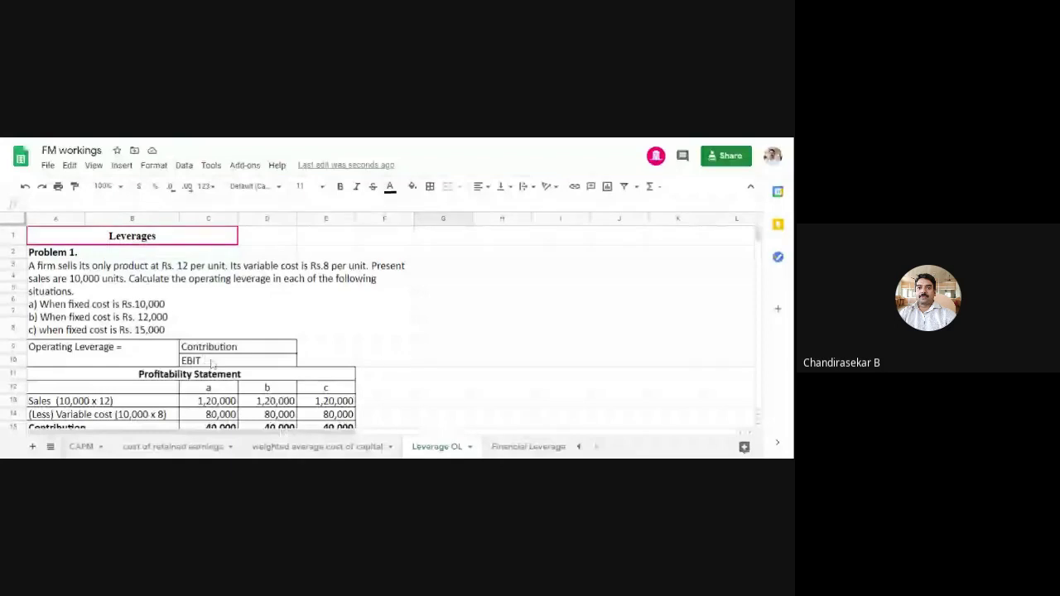
scroll(212, 364, down, 3)
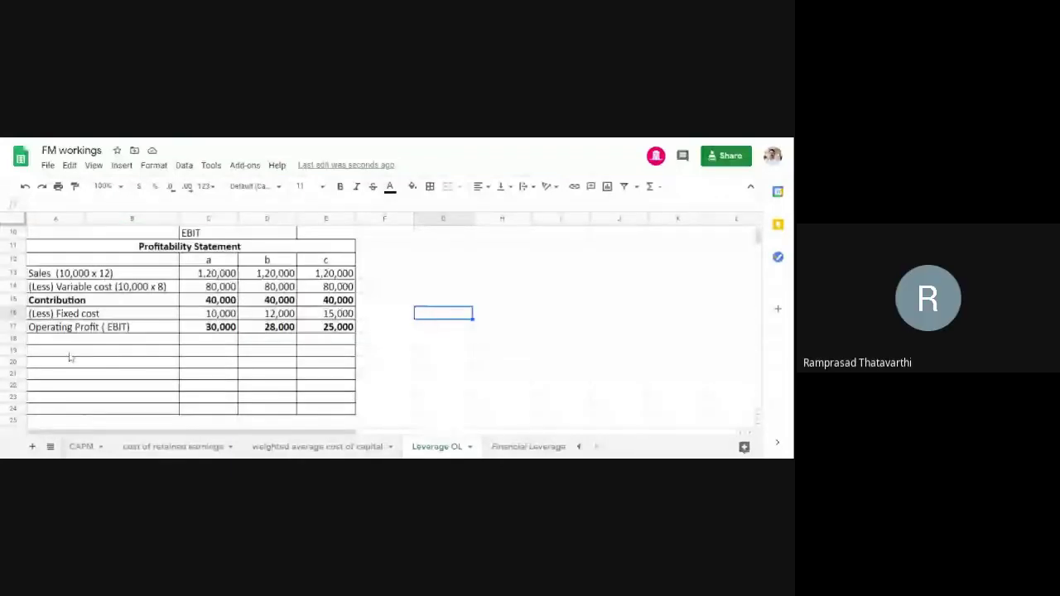
click(66, 351)
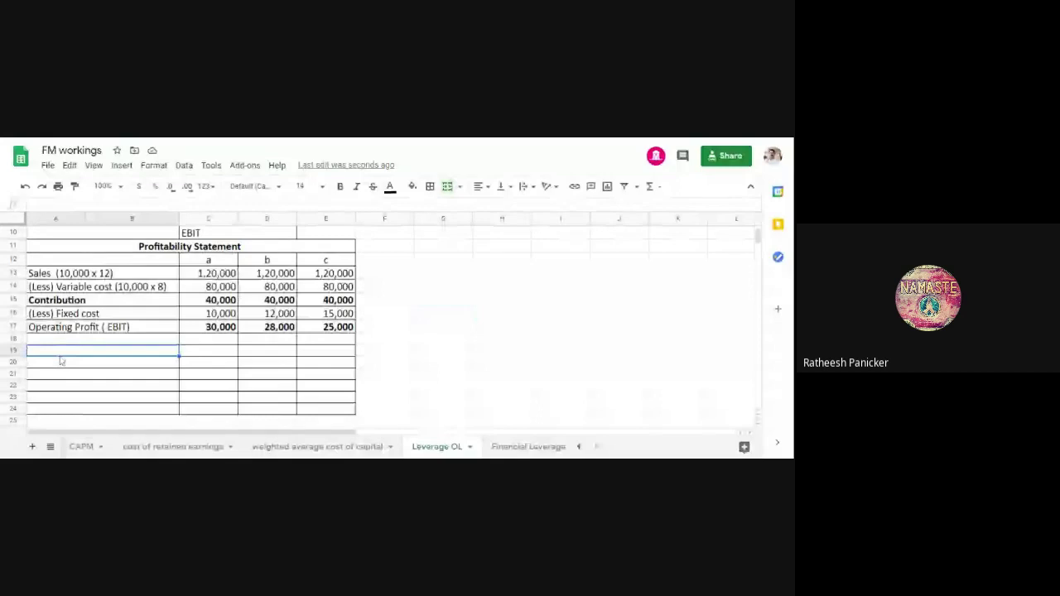
text(Operating )
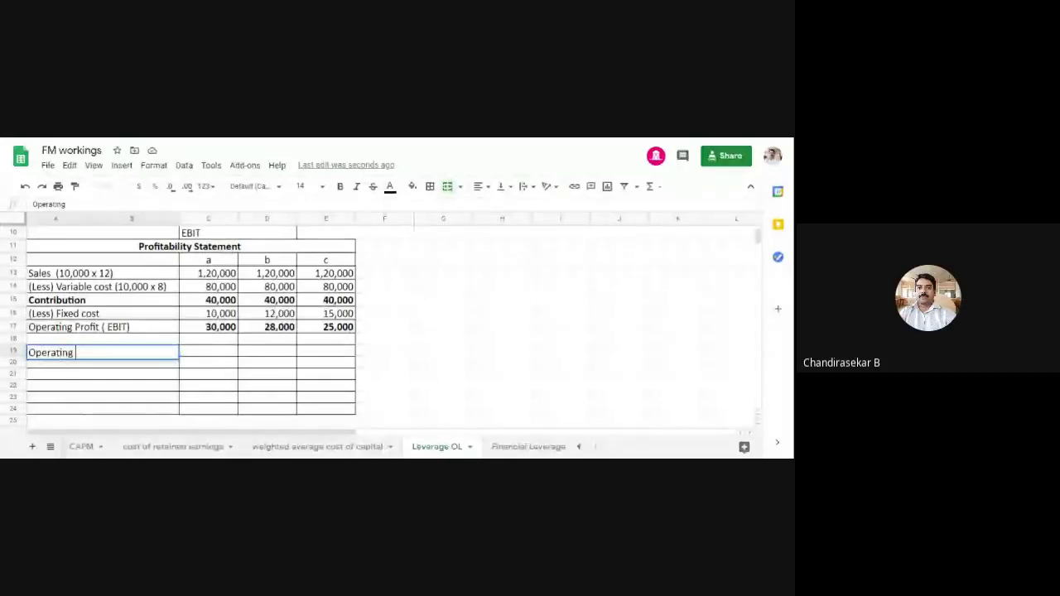
text(Le)
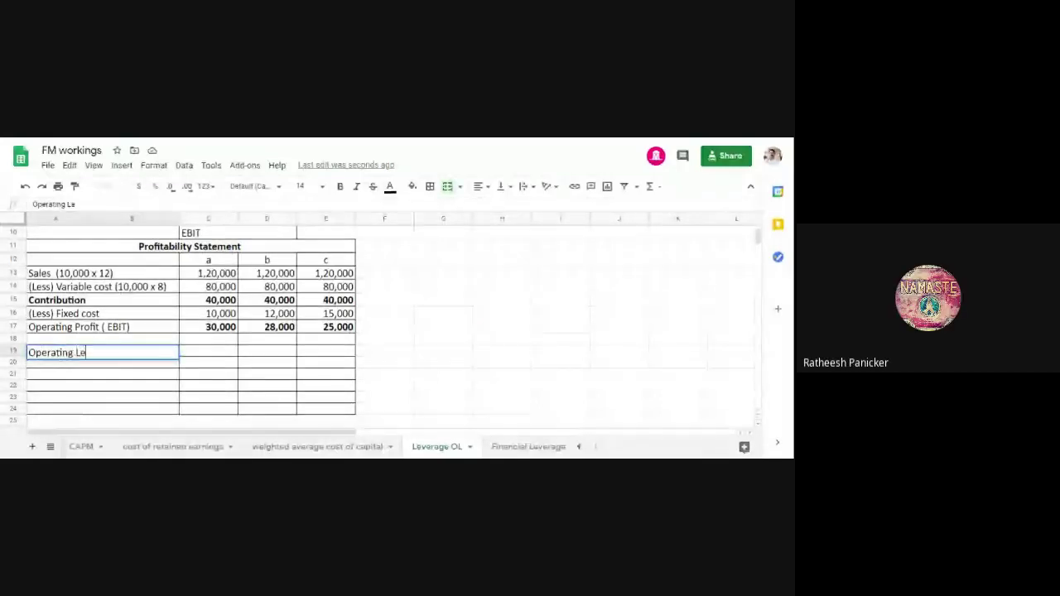
text(verage)
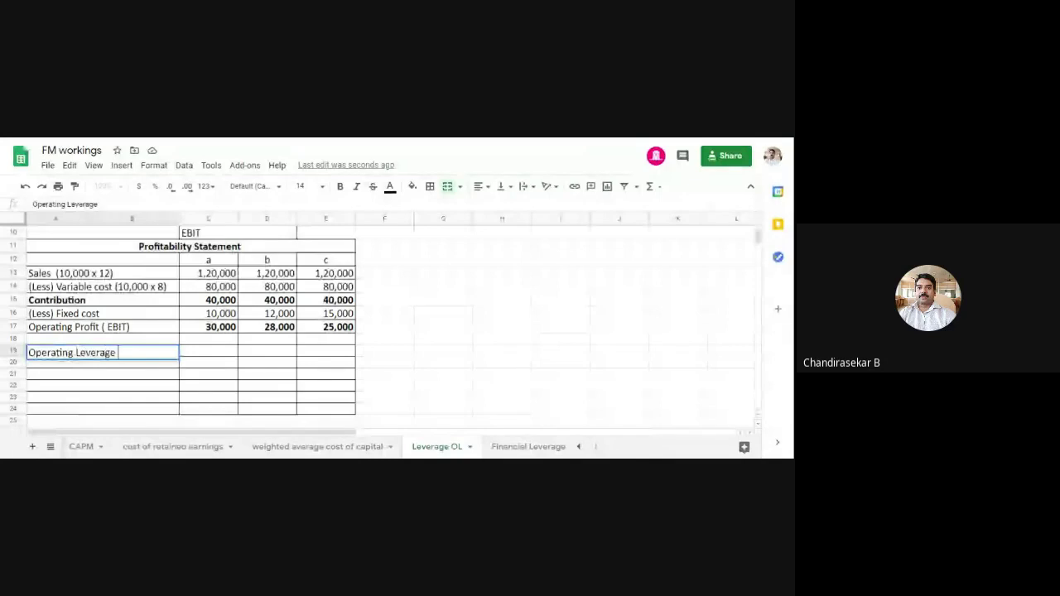
click(234, 402)
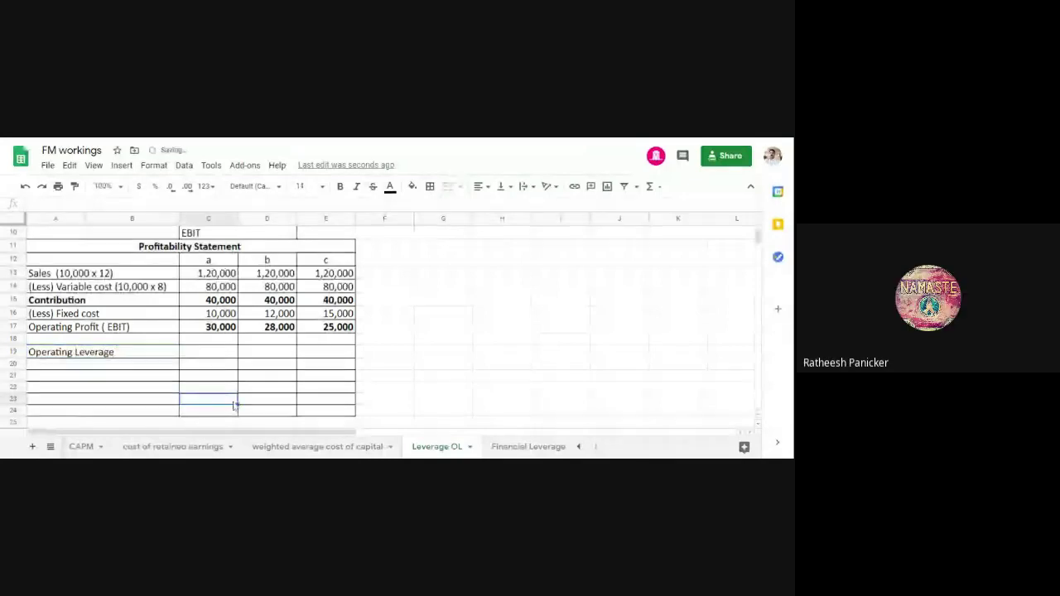
- Merge the Operating Leverage label cell with the cell below it in row 20 and centre the label vertically
click(204, 355)
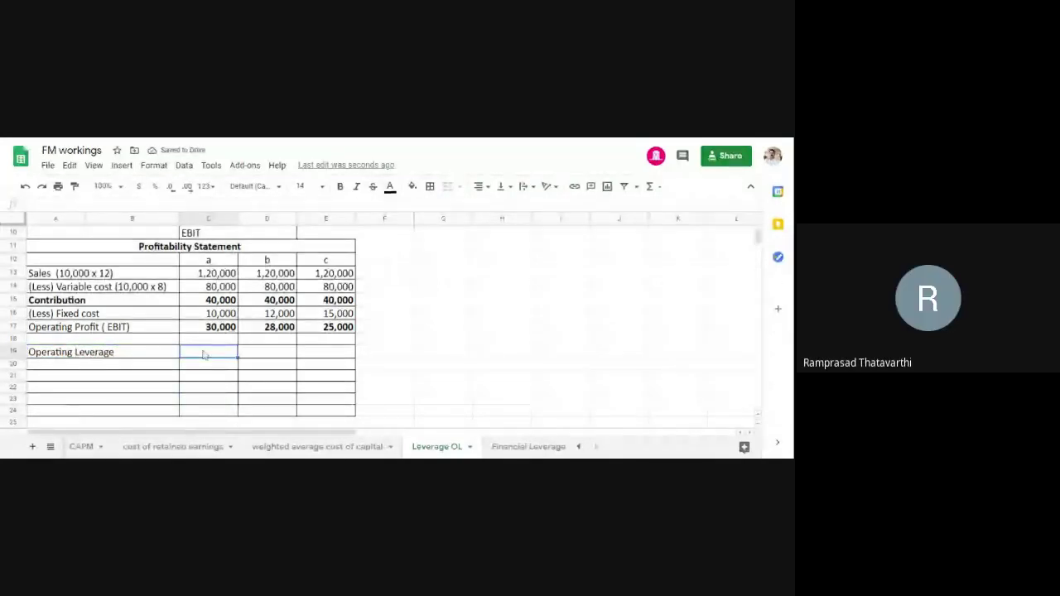
click(158, 356)
drag(158, 357, 161, 372)
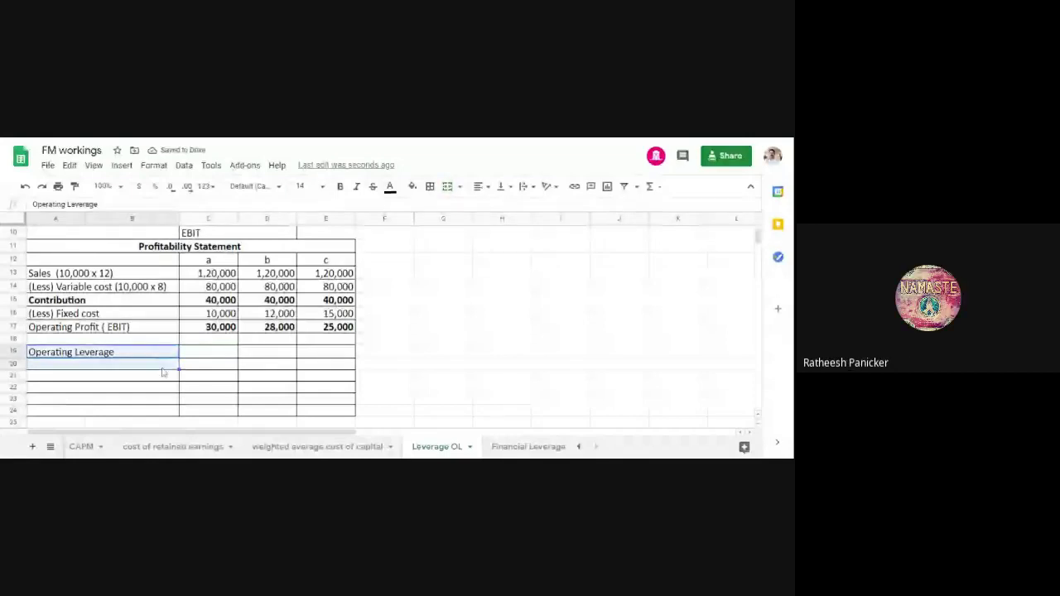
click(447, 185)
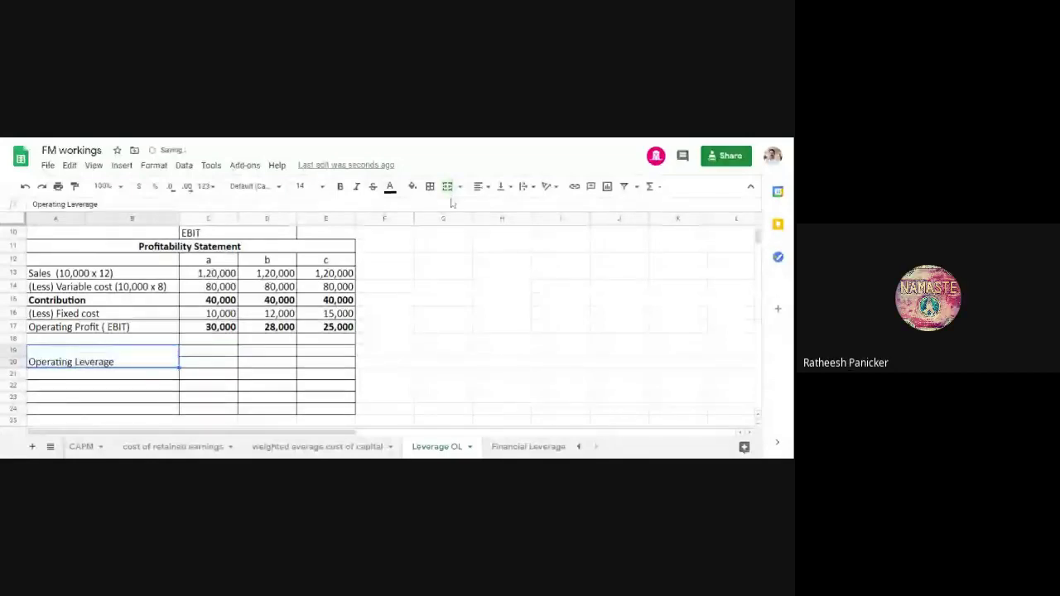
click(501, 186)
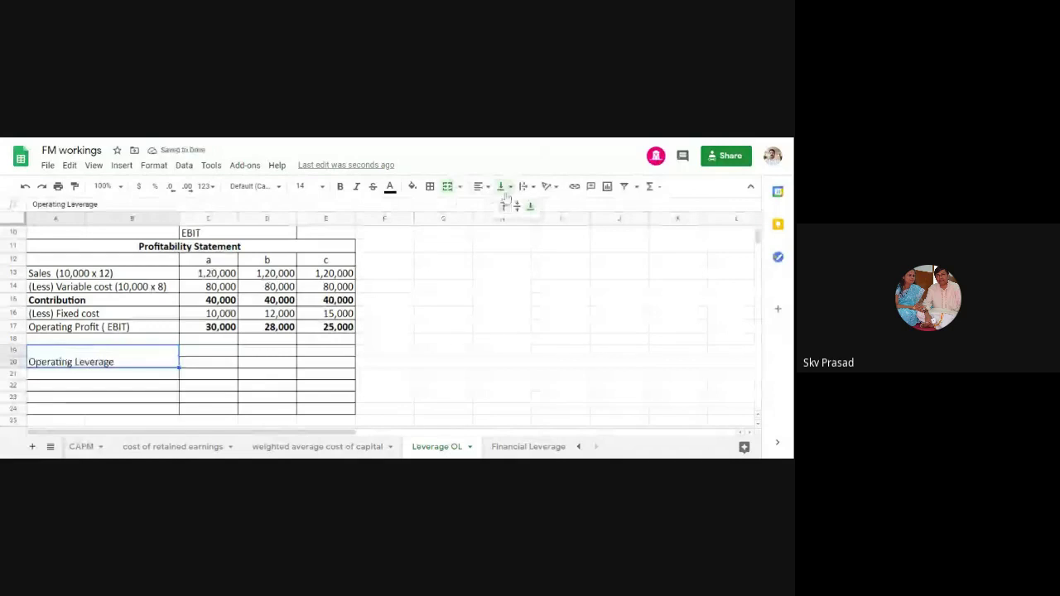
click(516, 205)
click(502, 273)
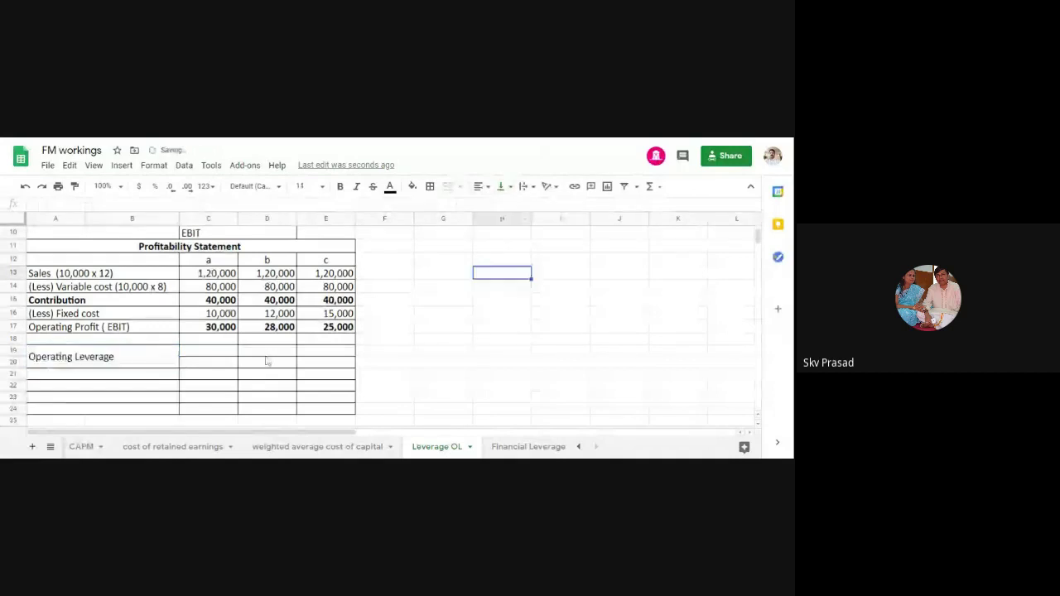
- Enter situation a's leverage fraction, with contribution 40,000 in cell C19 and EBIT 30,000 in cell C20
click(211, 357)
scroll(282, 290, up, 2)
scroll(228, 378, down, 2)
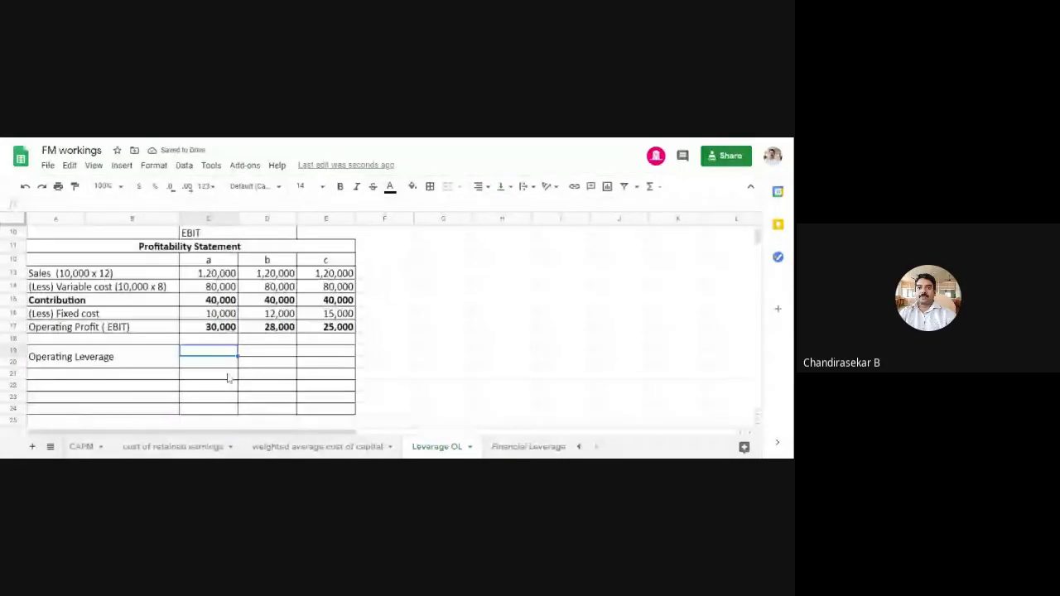
text(40)
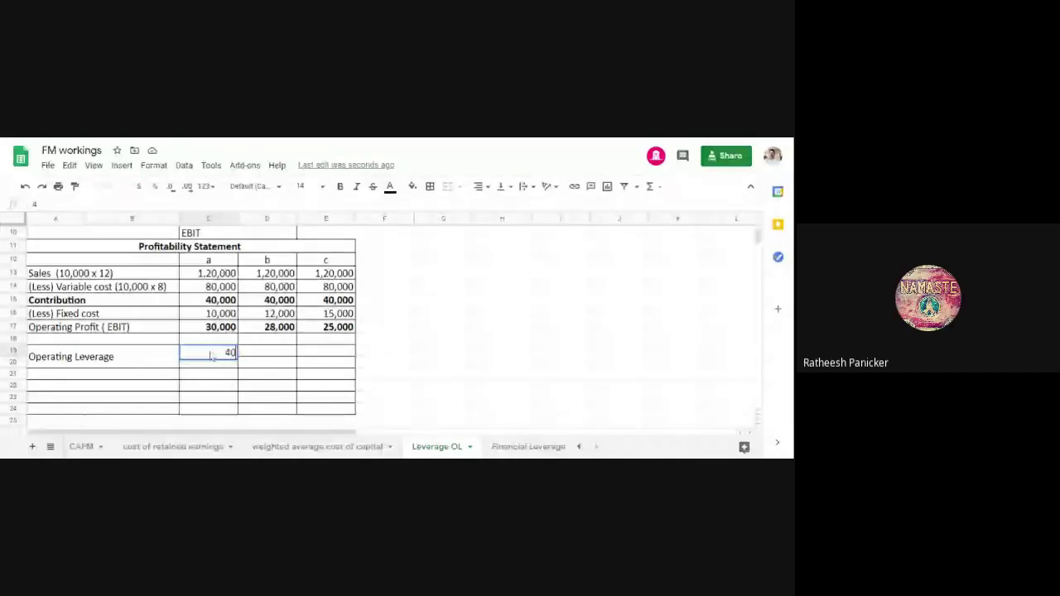
text(,000)
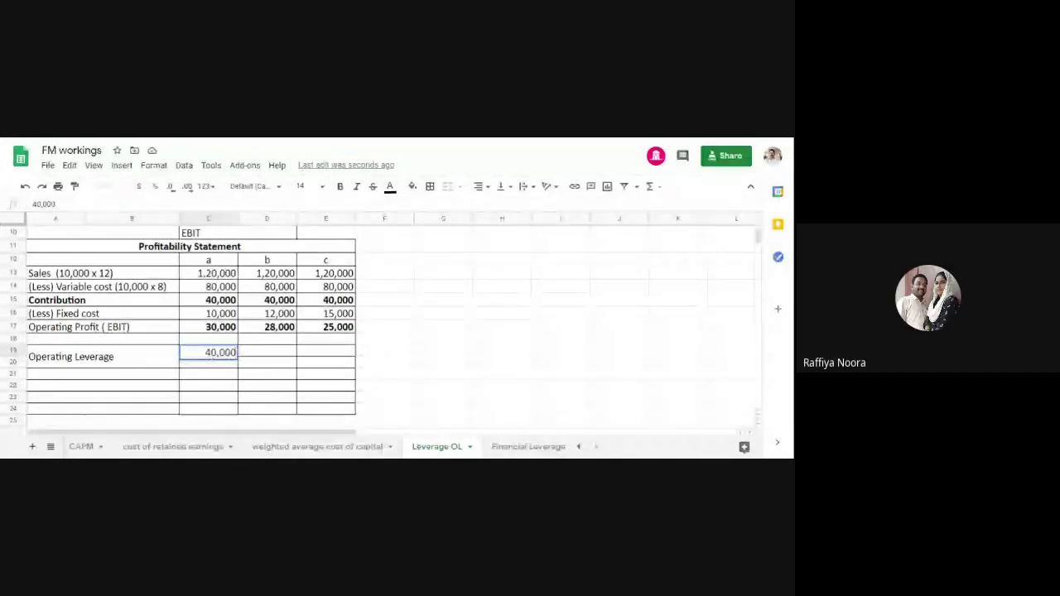
key(Return)
text(3)
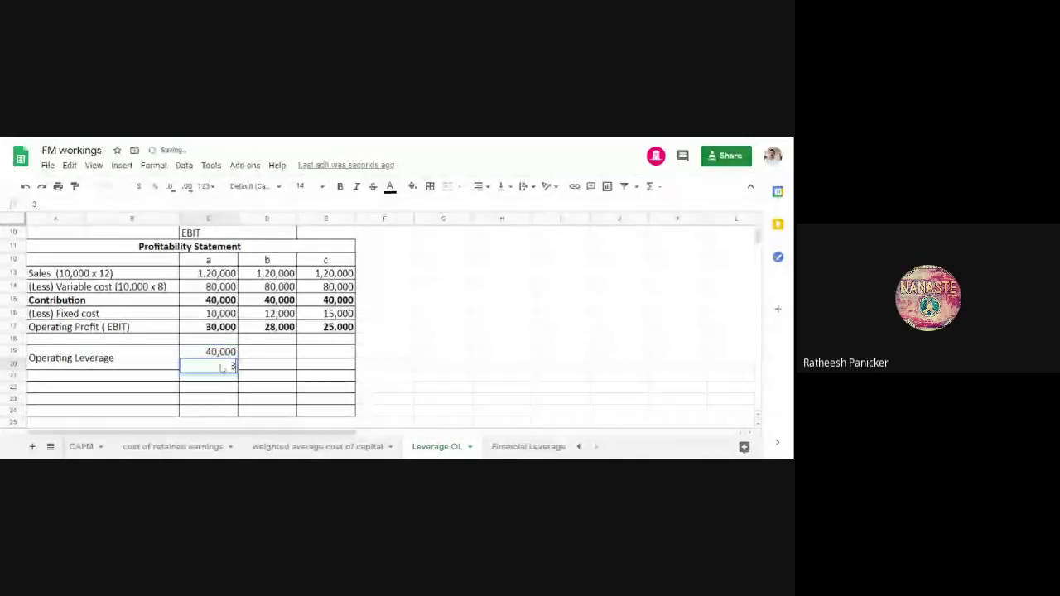
text(0,000)
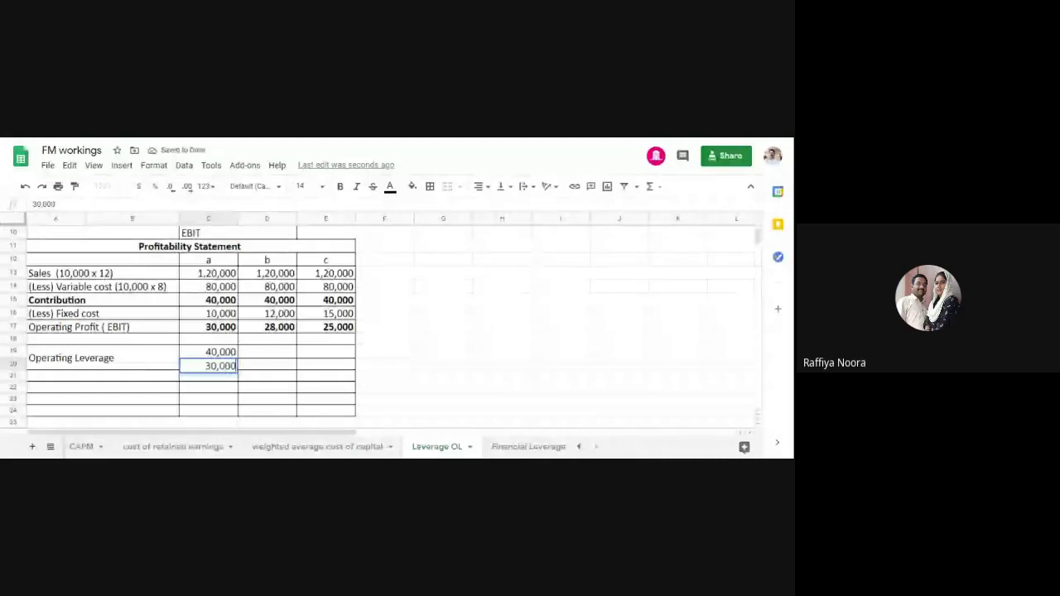
- Enter the leverage fractions 40,000 over 28,000 in cells D19 and D20, and 40,000 over 25,000 in cells E19 and E20
click(277, 354)
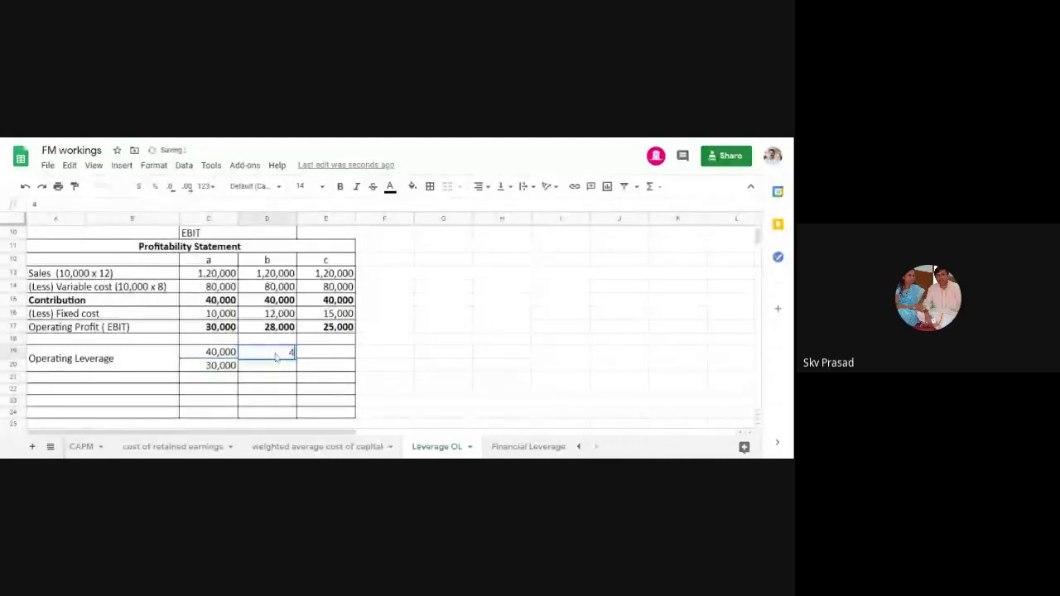
text(40,000)
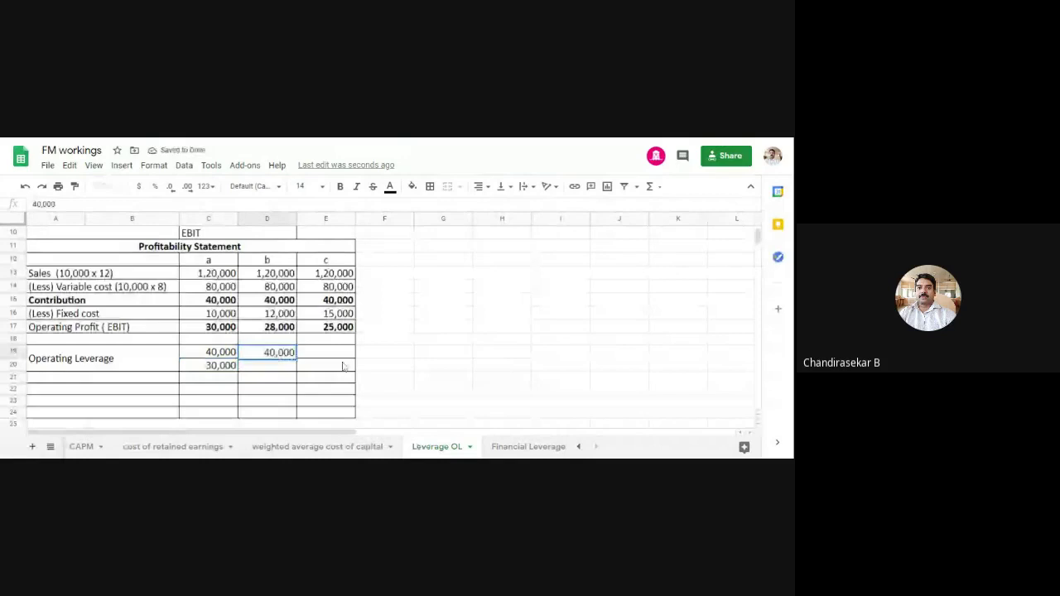
click(282, 370)
text(28,000)
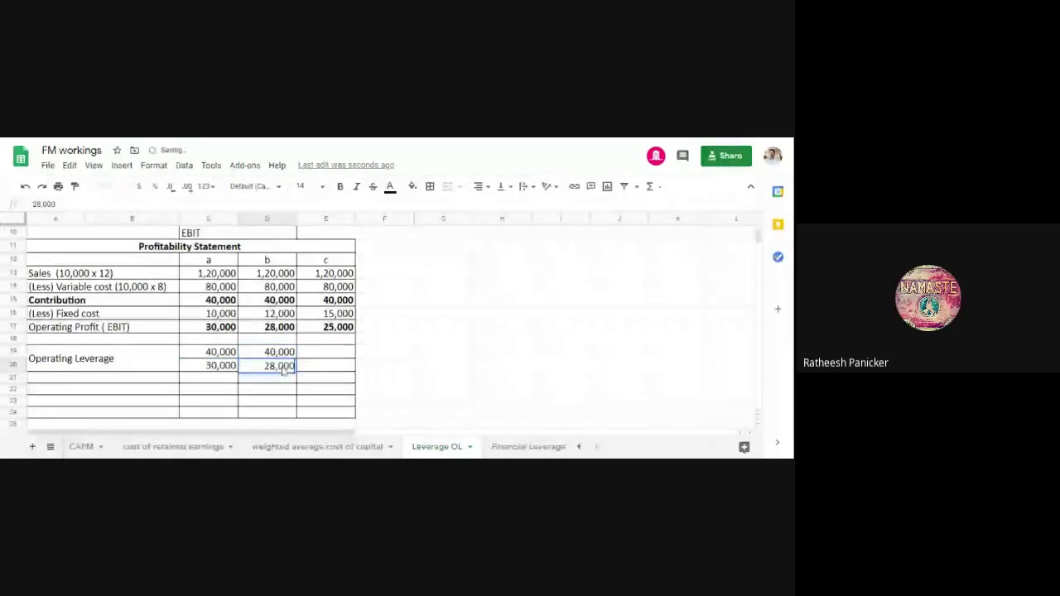
click(320, 355)
text(4)
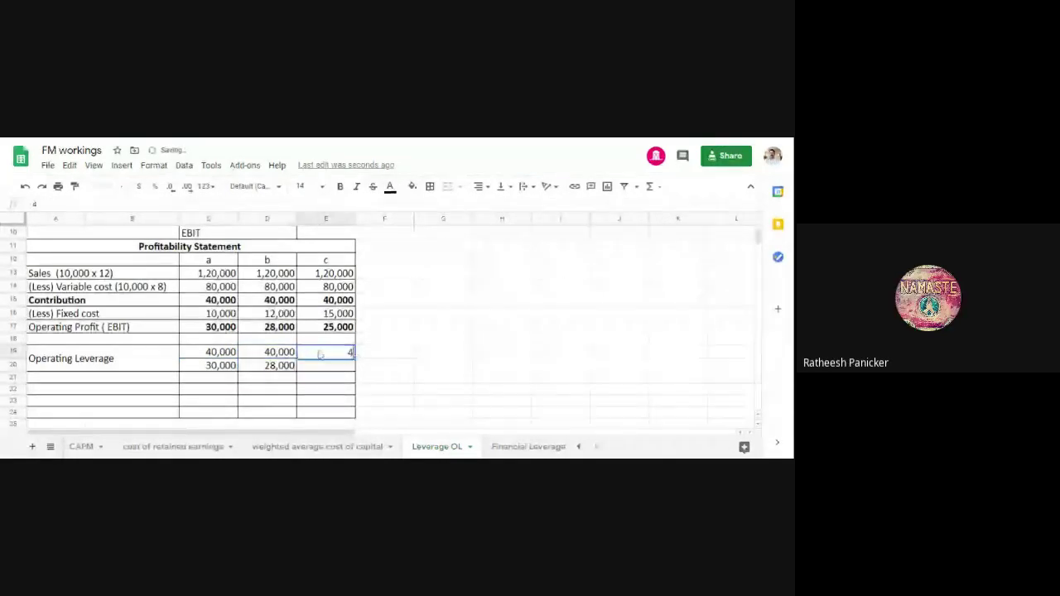
text(0,000)
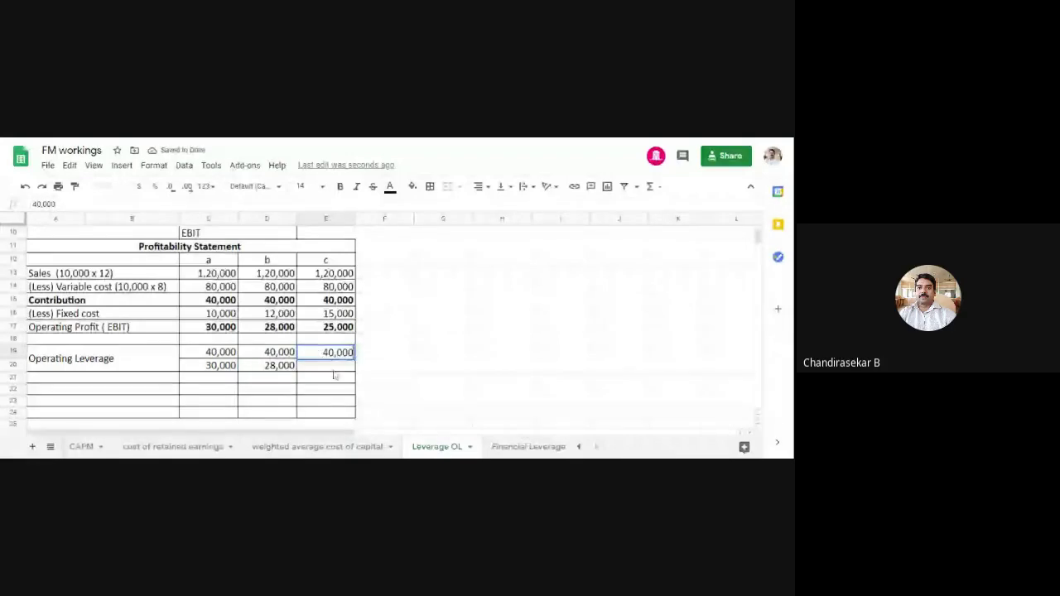
click(334, 375)
text(25,000)
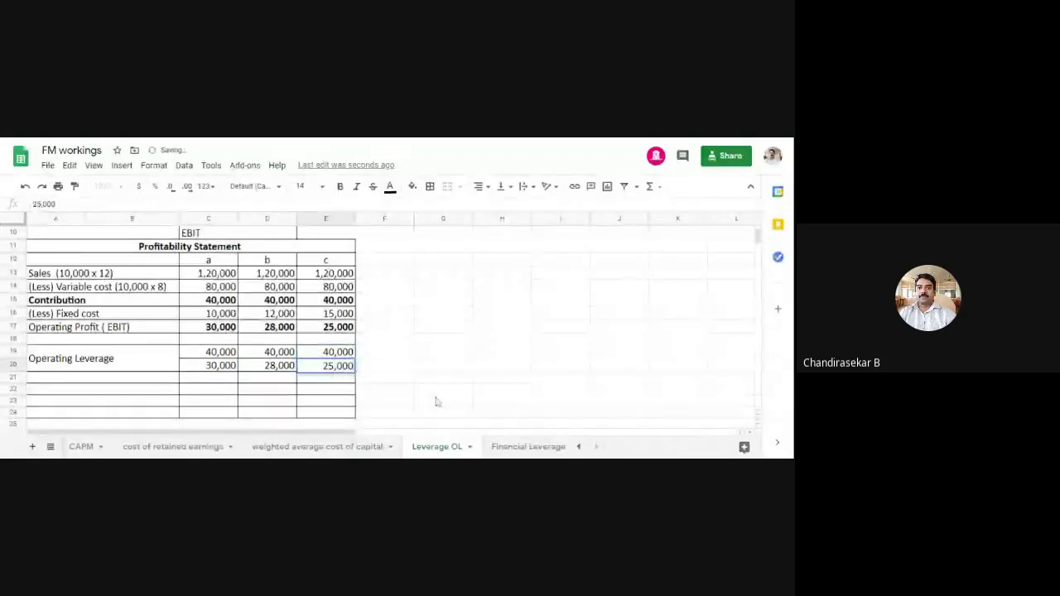
click(442, 392)
- Enter the operating leverage results 1.33 times, 1.43 and 1.6 for situations a, b and c in cells C21, D21 and E21
click(208, 379)
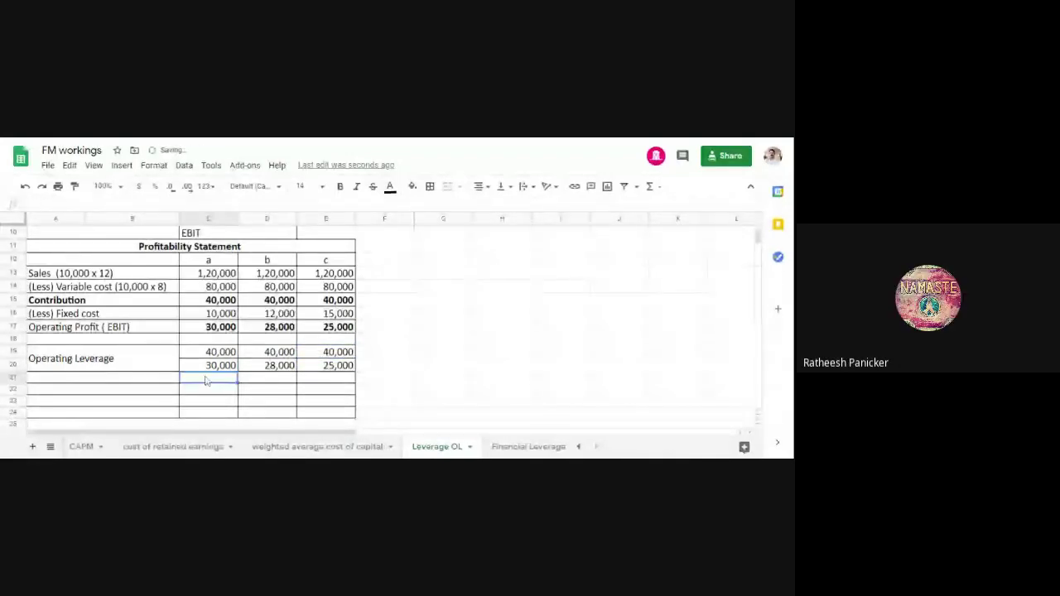
text(1.33)
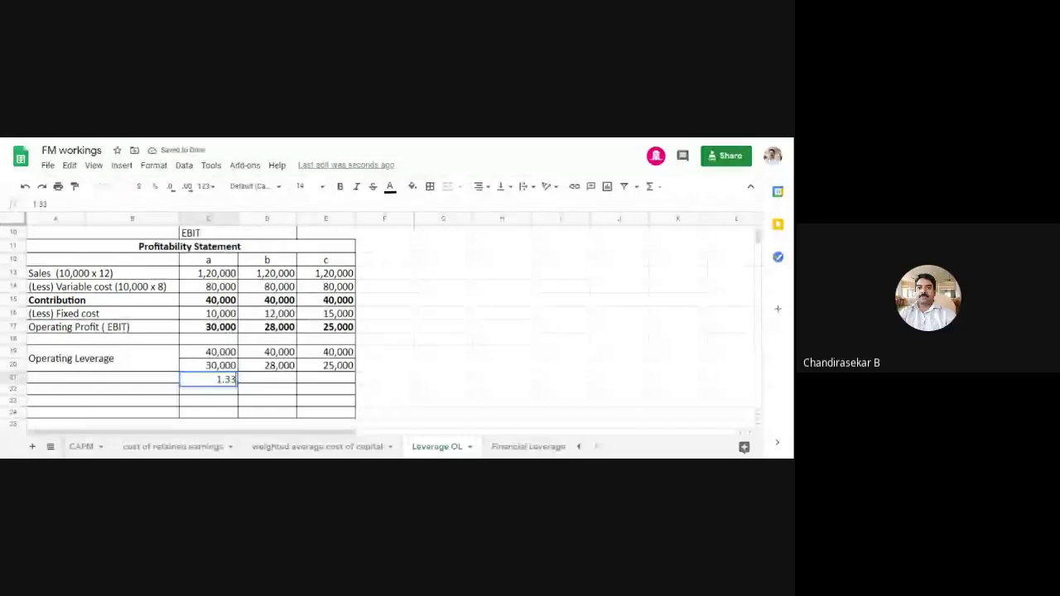
text( times)
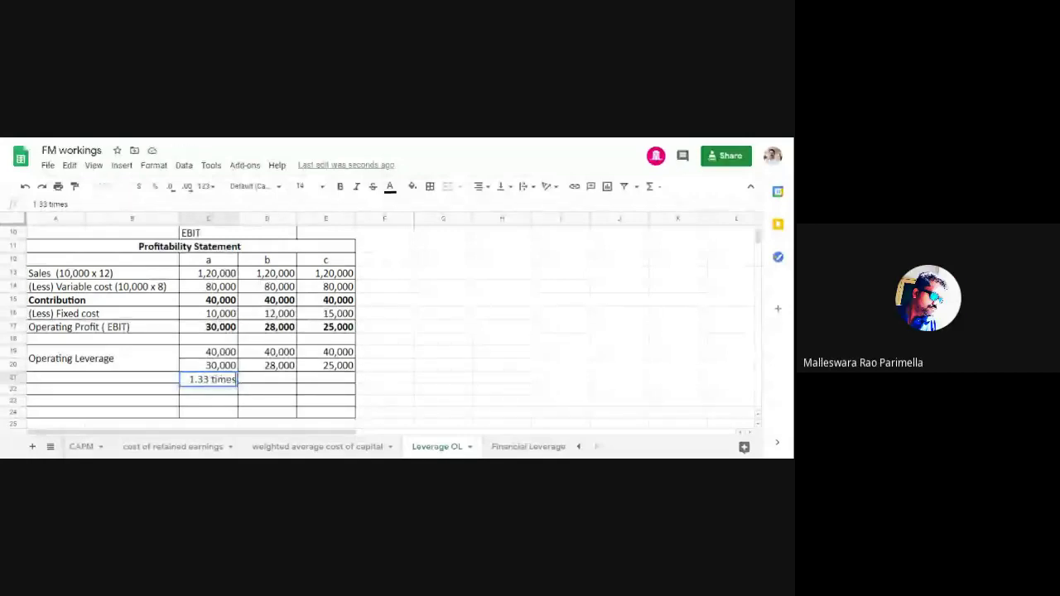
click(261, 382)
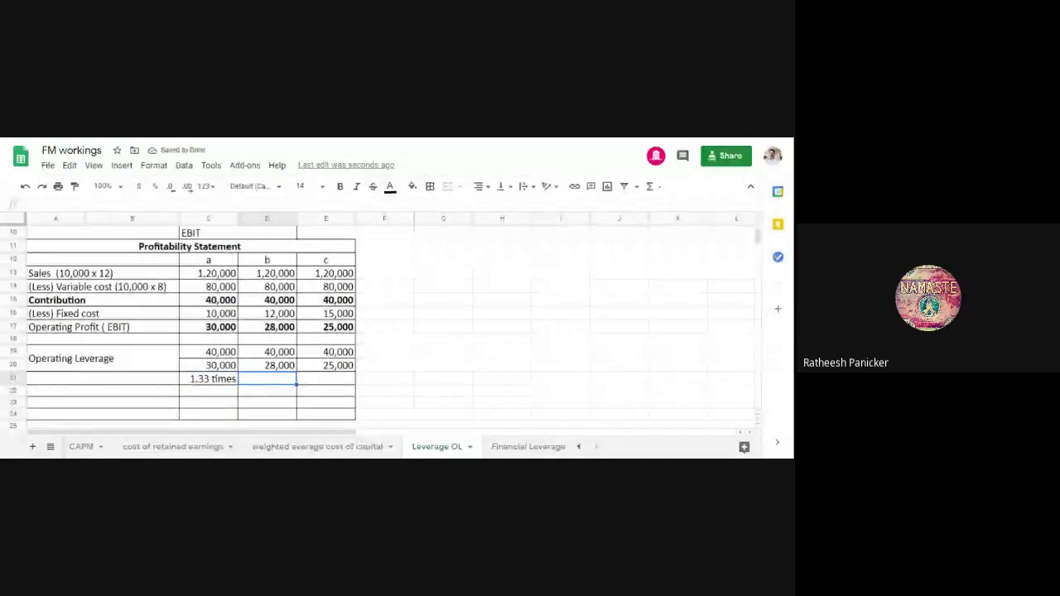
text(1.43)
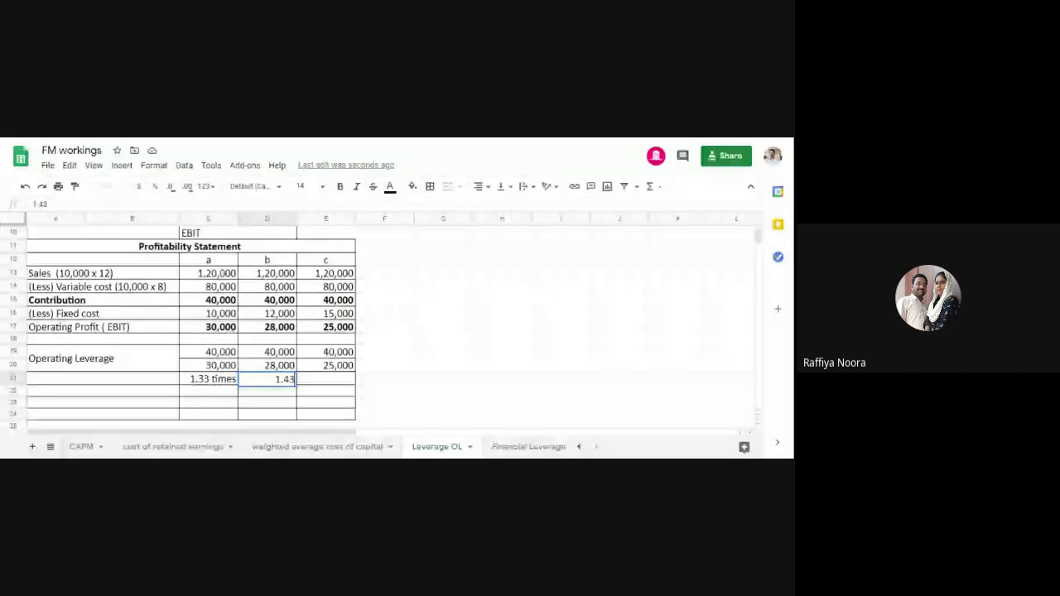
click(320, 381)
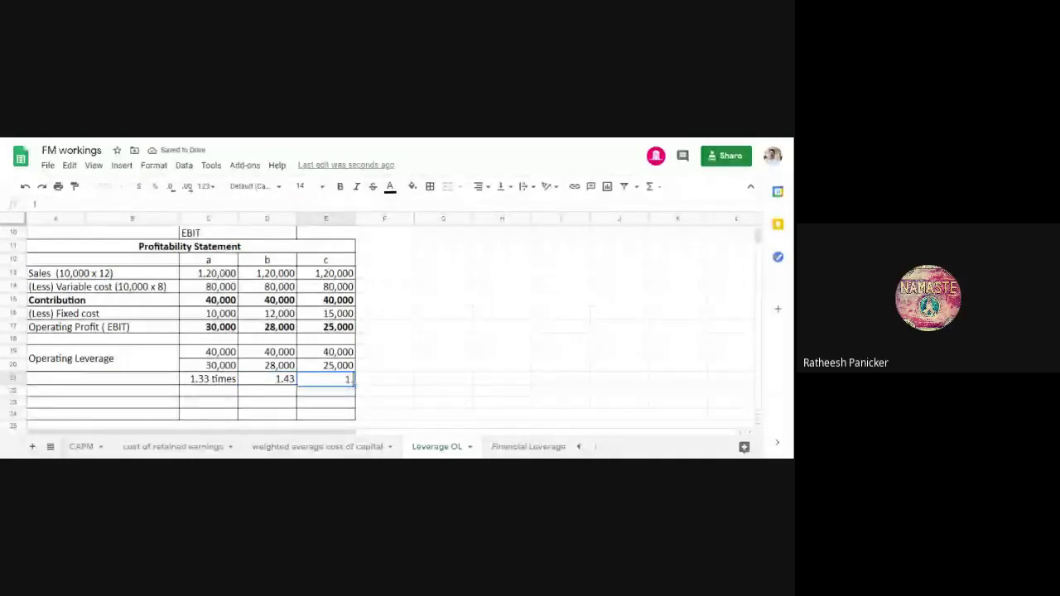
text(1.6)
click(468, 381)
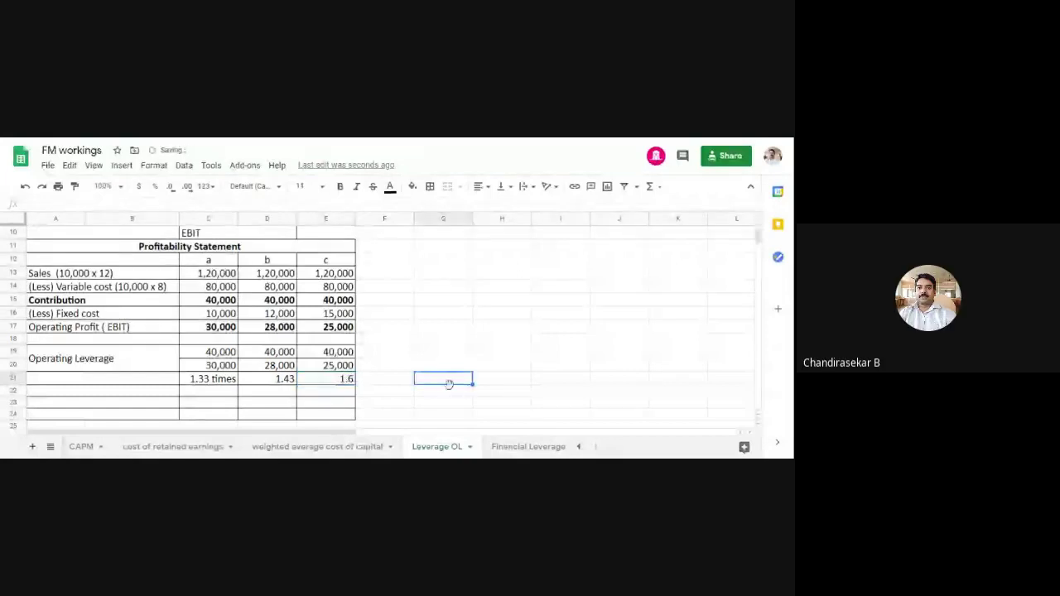
- Label row 21 of the results table "operating leverage" in the merged cell beside the leverage values
click(209, 379)
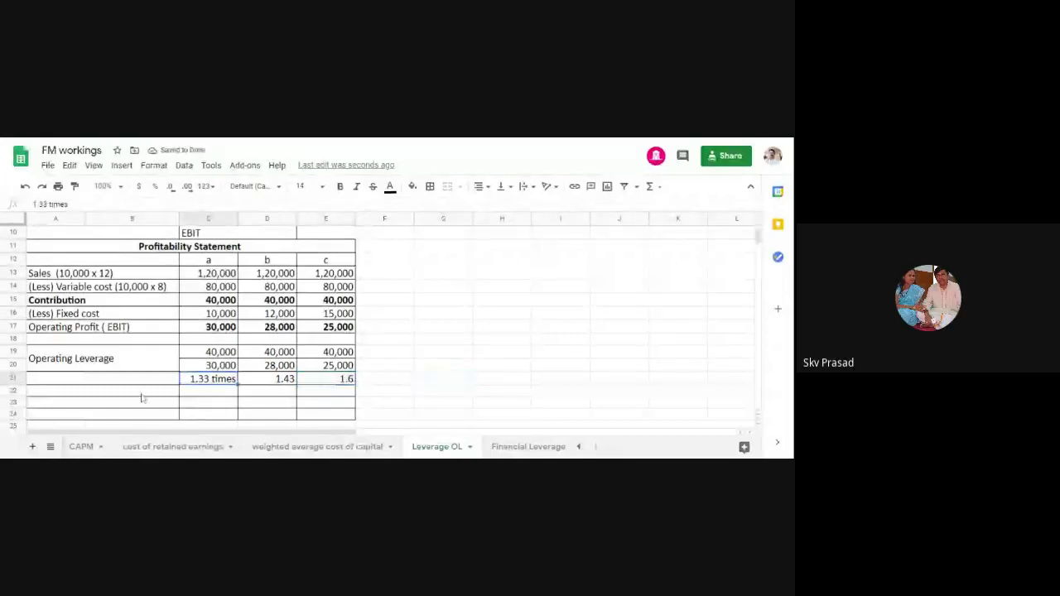
click(137, 381)
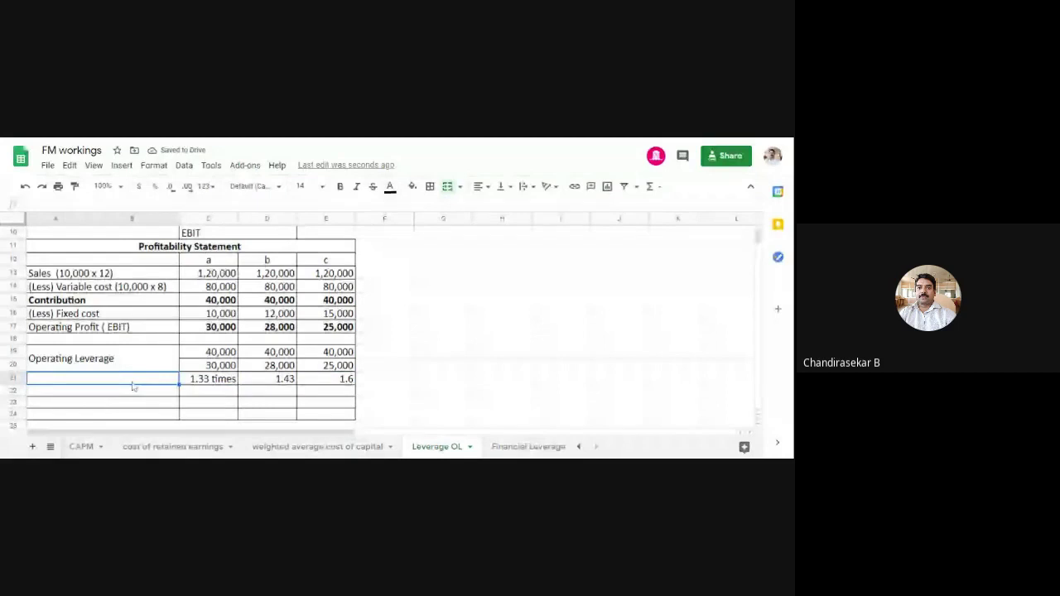
text(operatin)
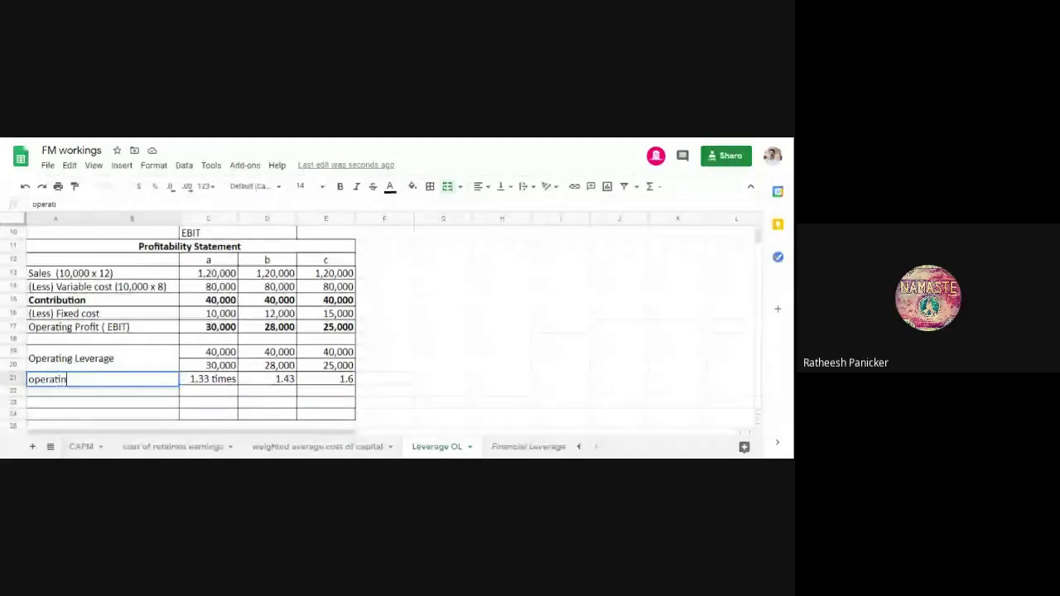
text(g lever)
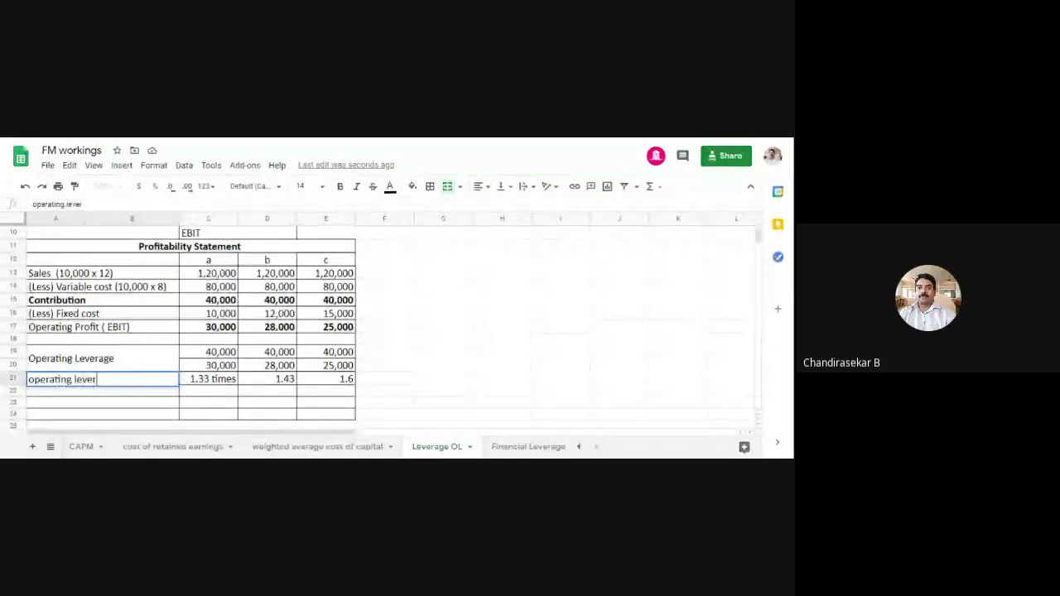
text(age)
click(571, 366)
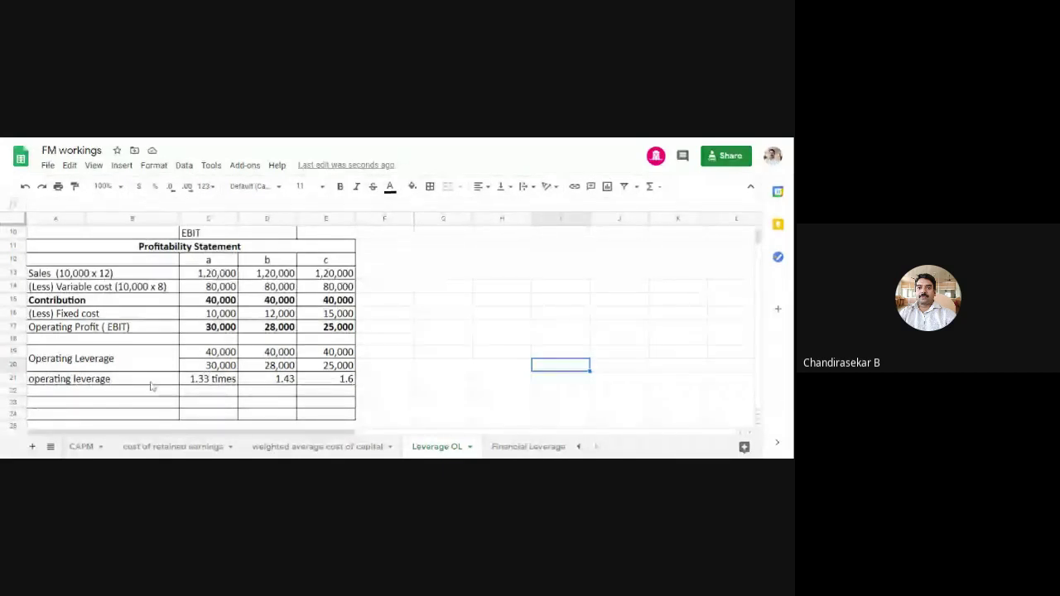
- Make the operating leverage label and its three results in row 21 bold
click(384, 378)
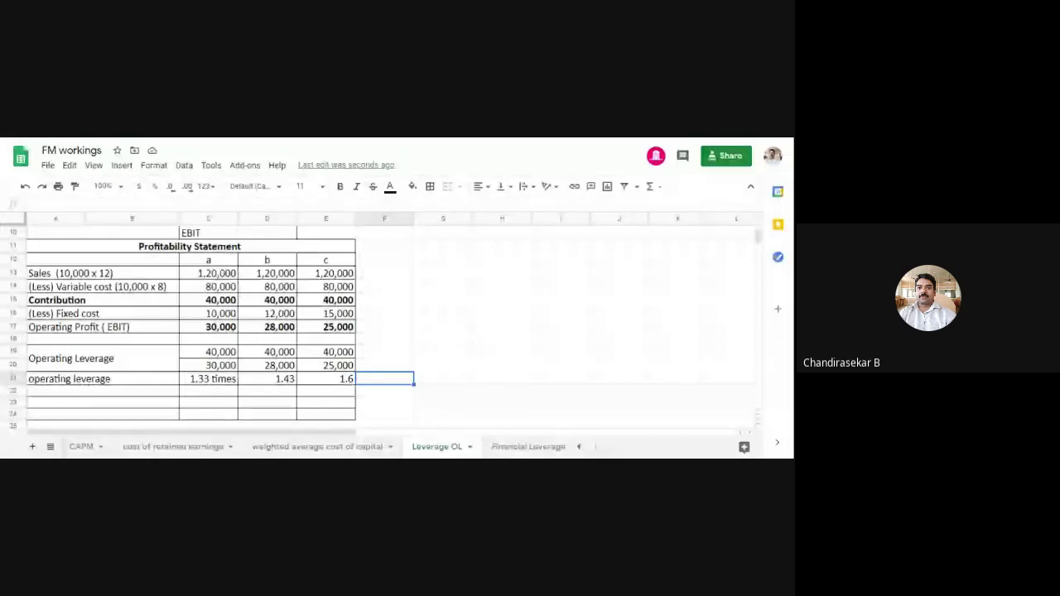
drag(141, 378, 339, 388)
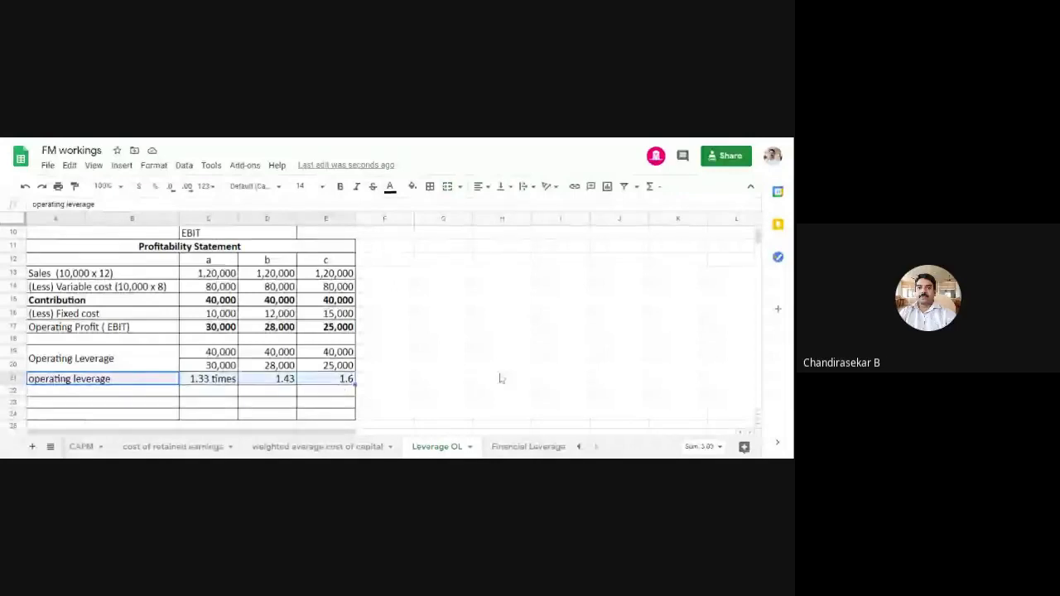
key(ctrl+b)
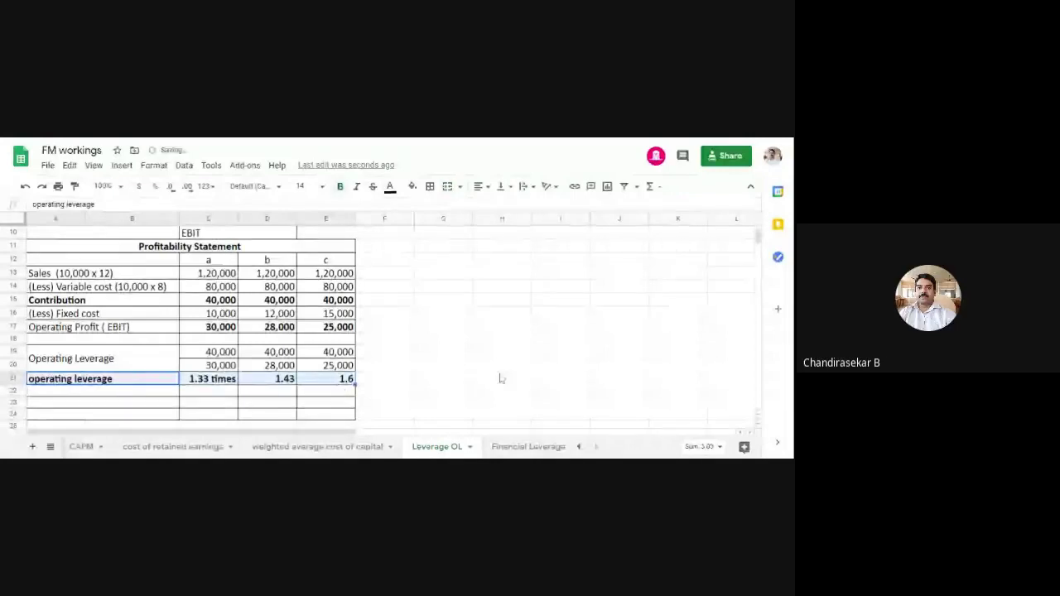
click(500, 379)
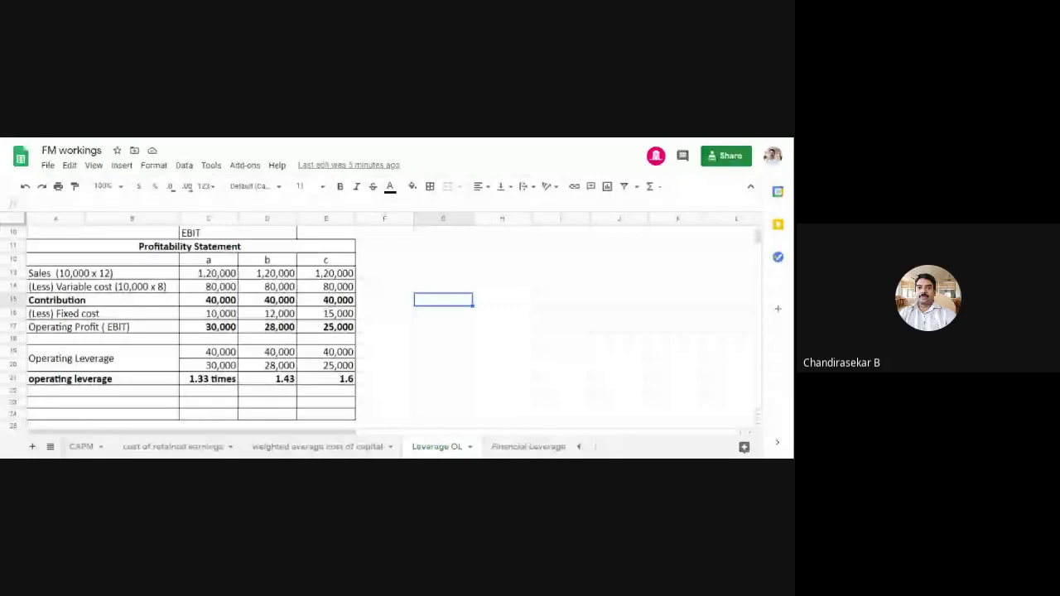
click(443, 351)
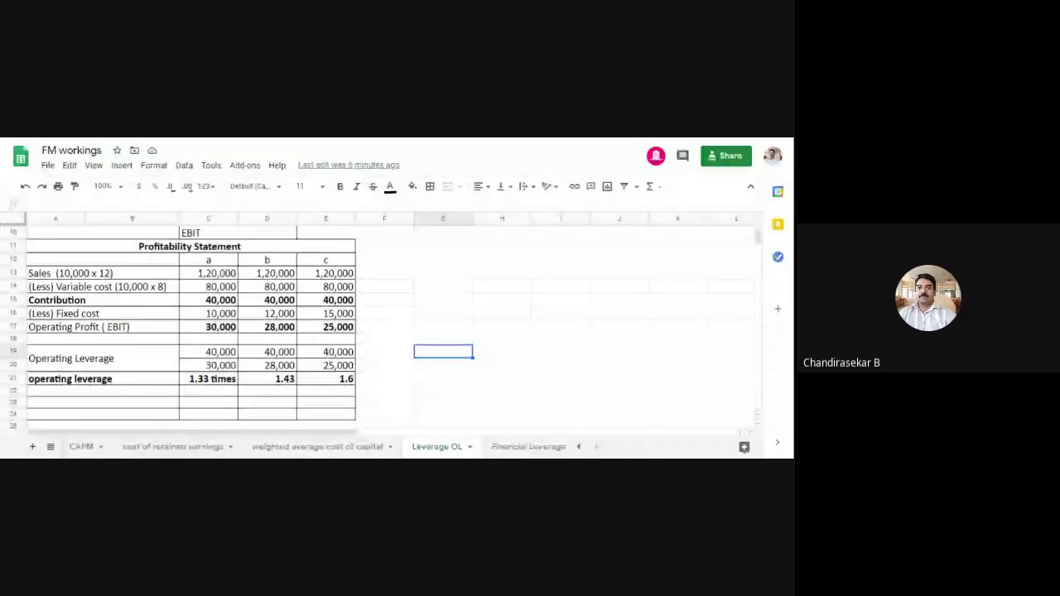
- Review Problem 2's statement and its degree of operating leverage formulas, and look back at Problem 1's data and profitability statement
click(502, 378)
scroll(520, 389, down, 3)
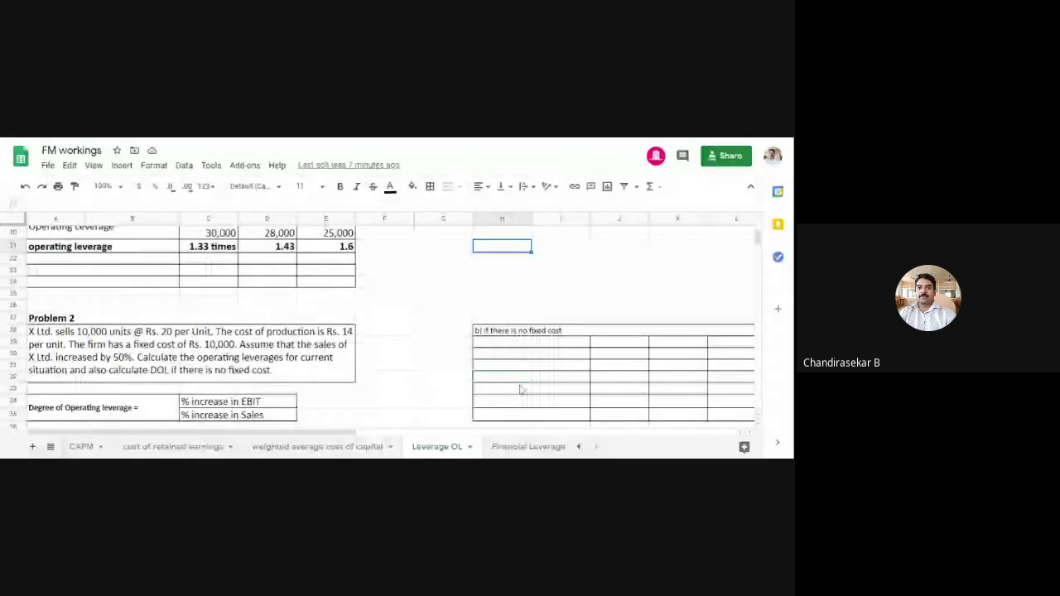
scroll(421, 378, down, 3)
scroll(421, 379, up, 1)
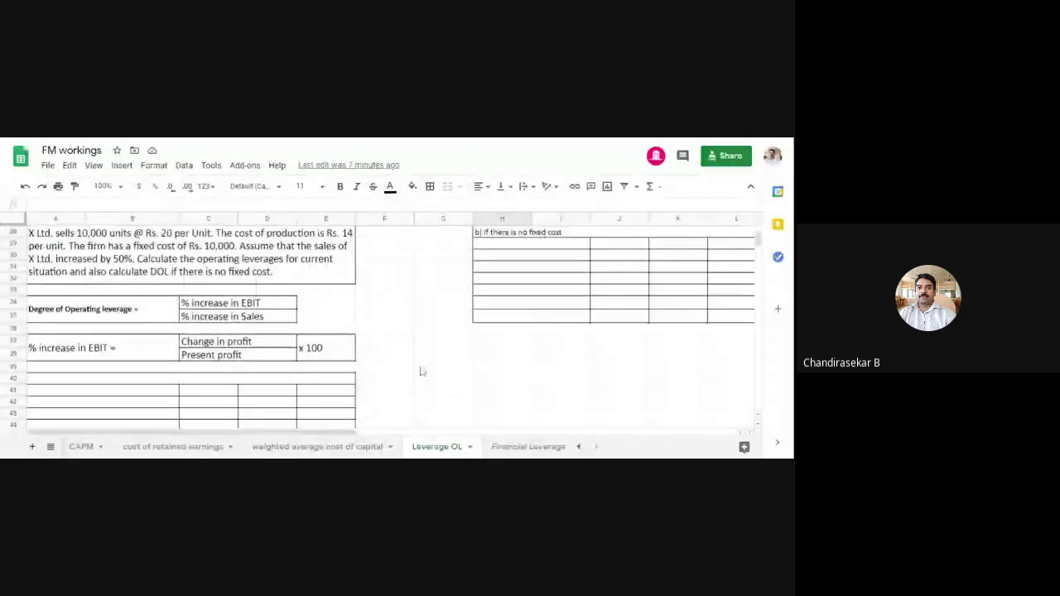
scroll(422, 372, up, 2)
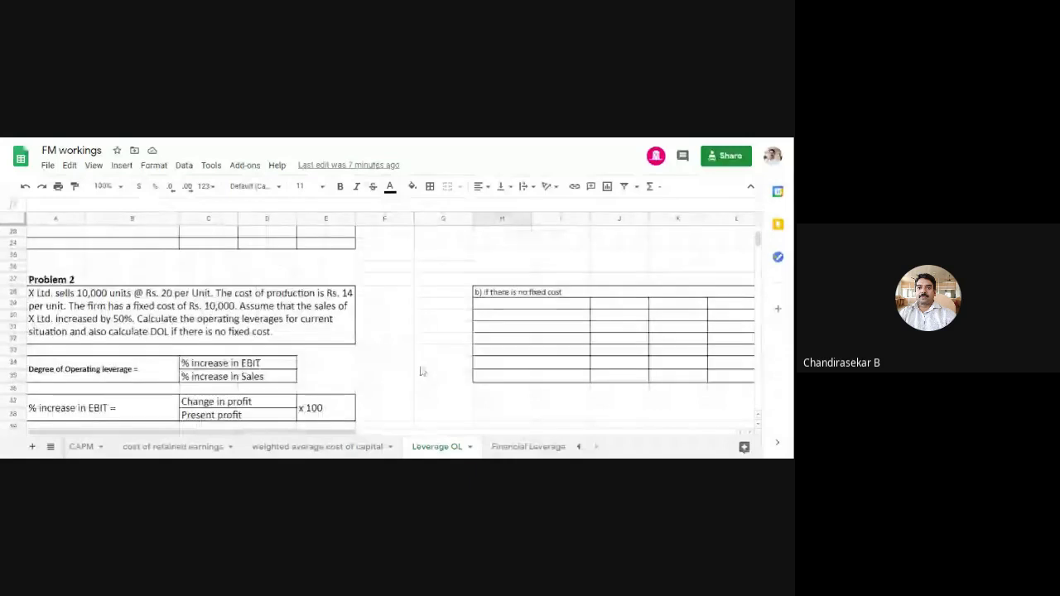
scroll(422, 372, down, 2)
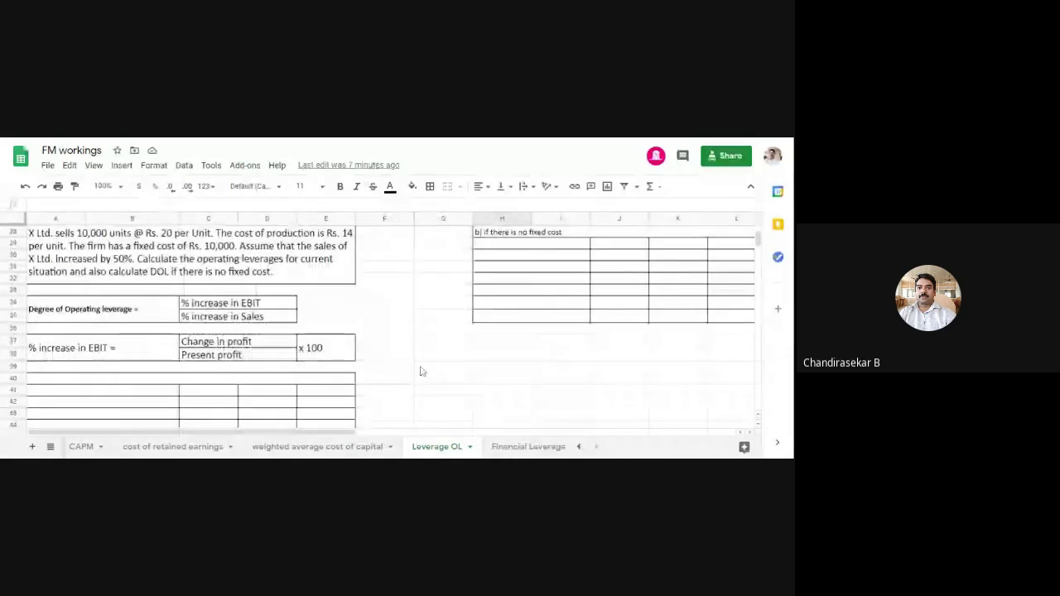
scroll(406, 364, up, 2)
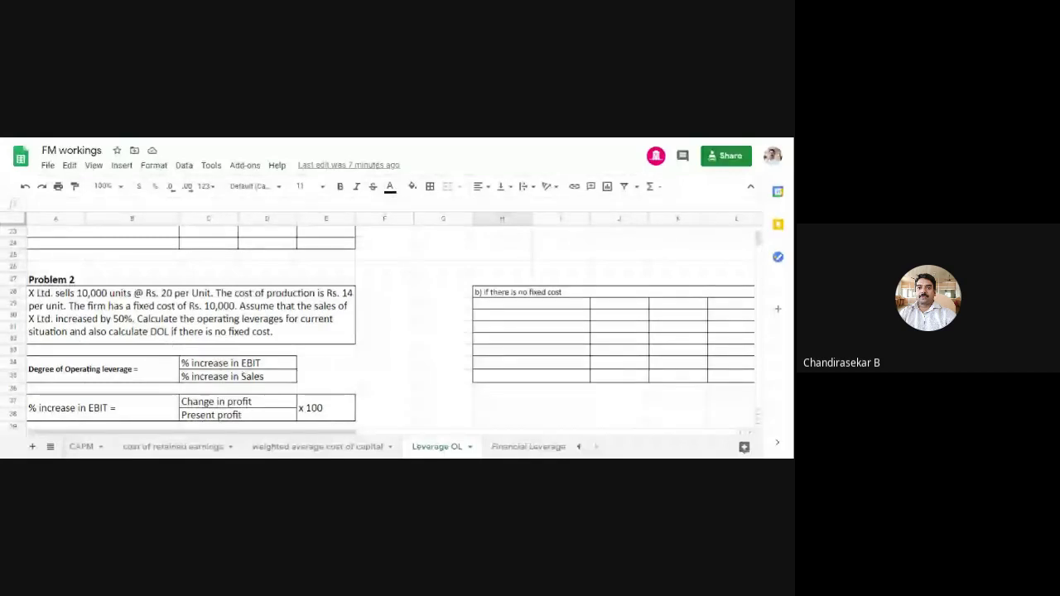
scroll(400, 383, down, 2)
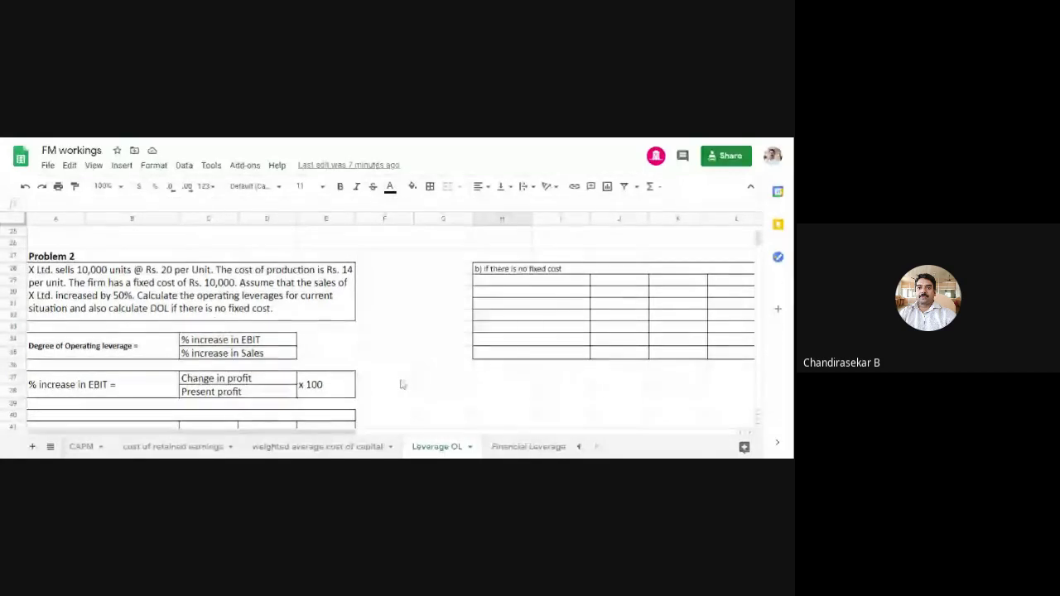
scroll(401, 384, up, 2)
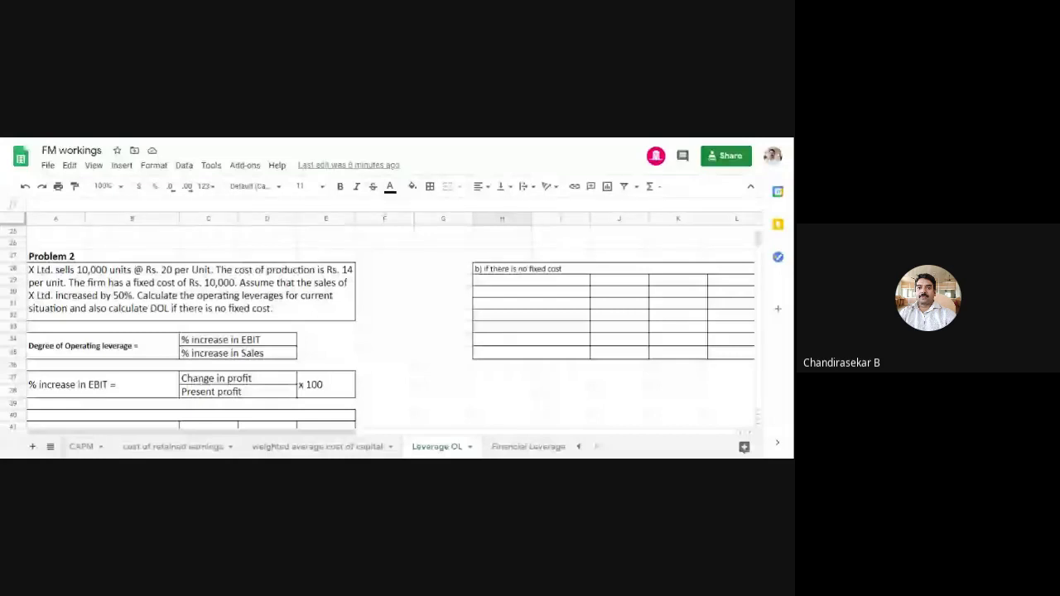
scroll(111, 298, up, 5)
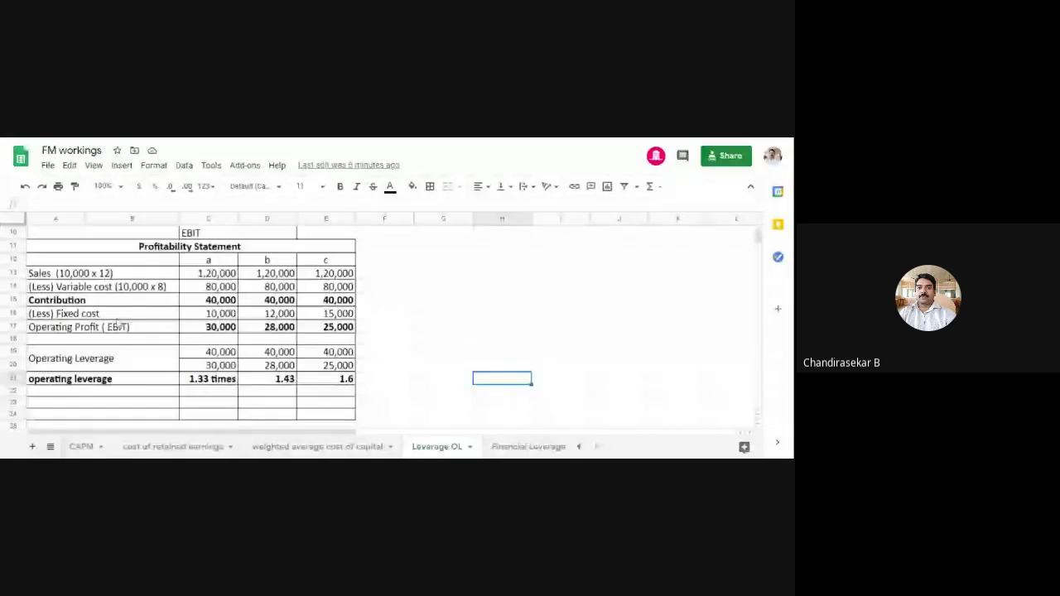
scroll(120, 326, up, 3)
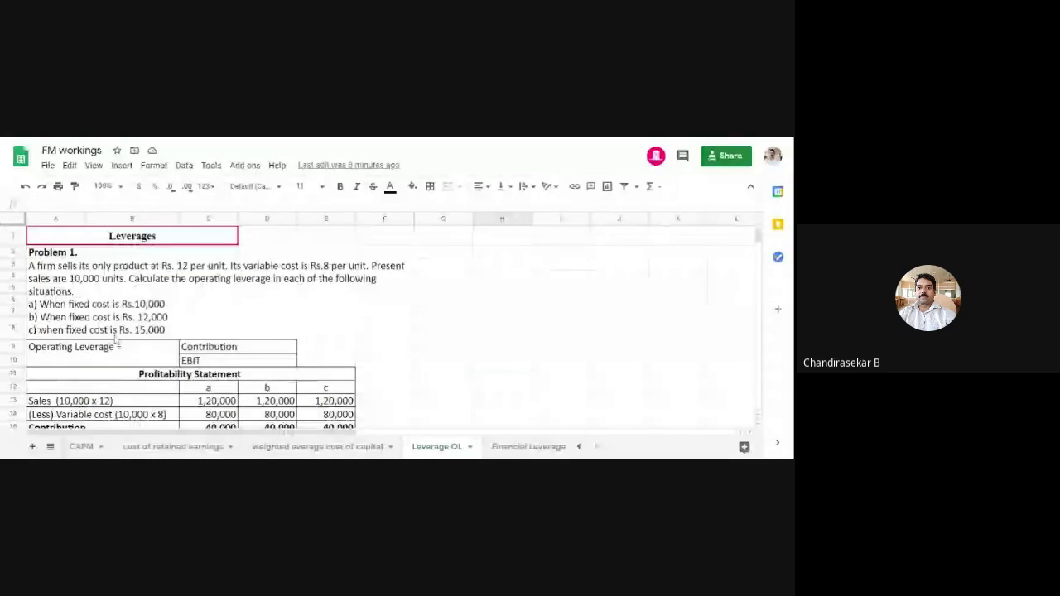
scroll(116, 337, down, 3)
scroll(195, 379, down, 4)
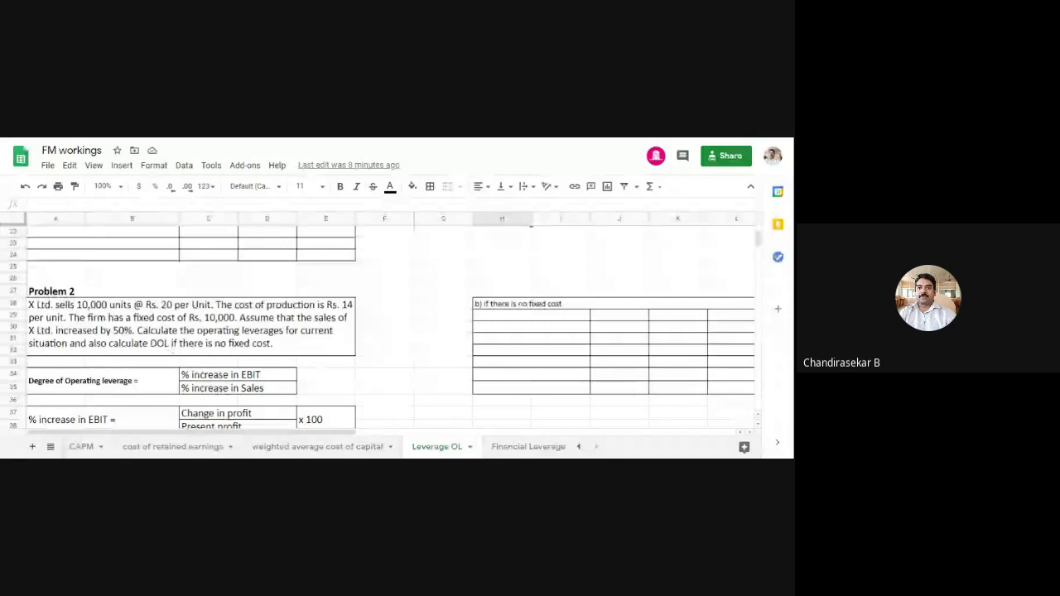
scroll(95, 334, down, 2)
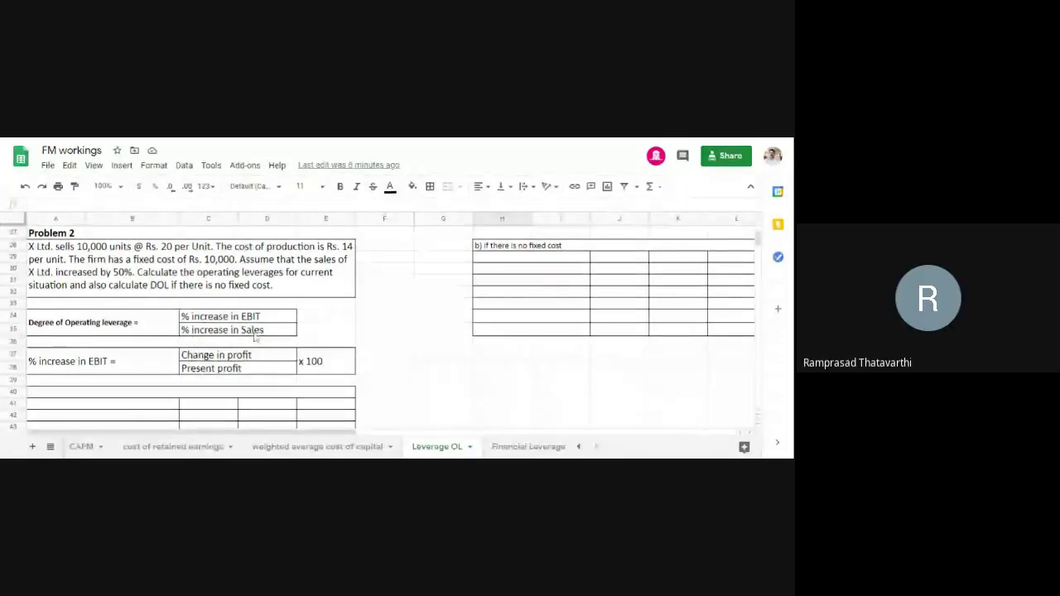
- Enter the heading "Profitability Statement" in the merged row 40 above Problem 2's empty table
click(431, 399)
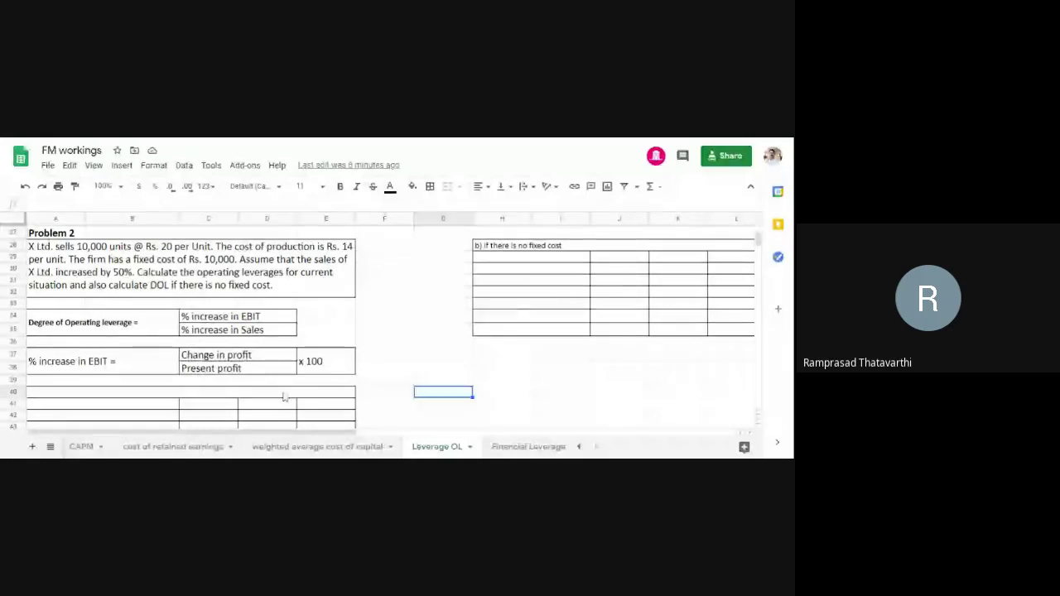
click(258, 394)
text(P)
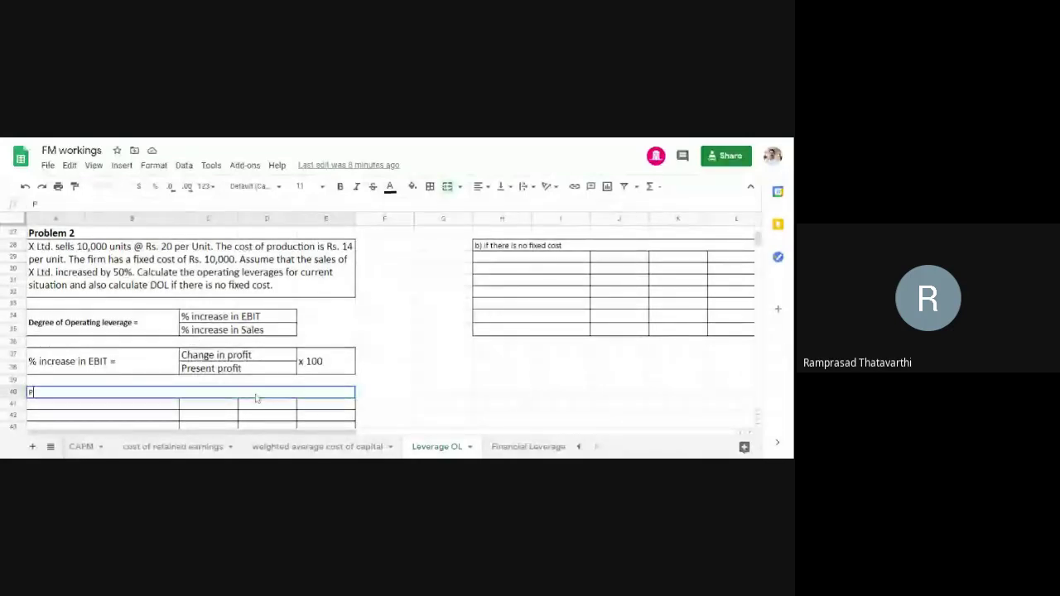
text(rofitab)
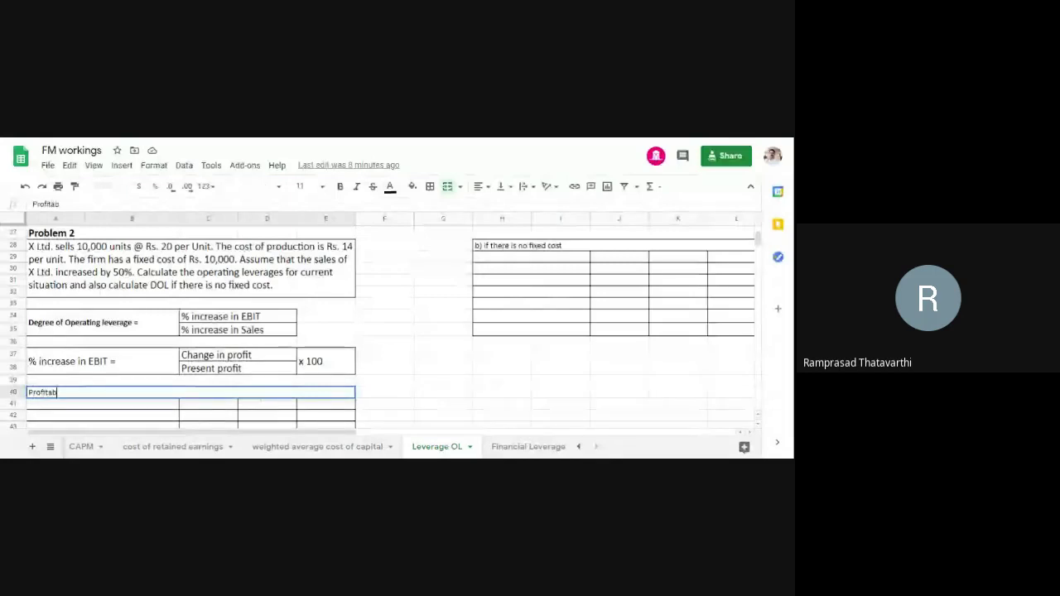
text(ily)
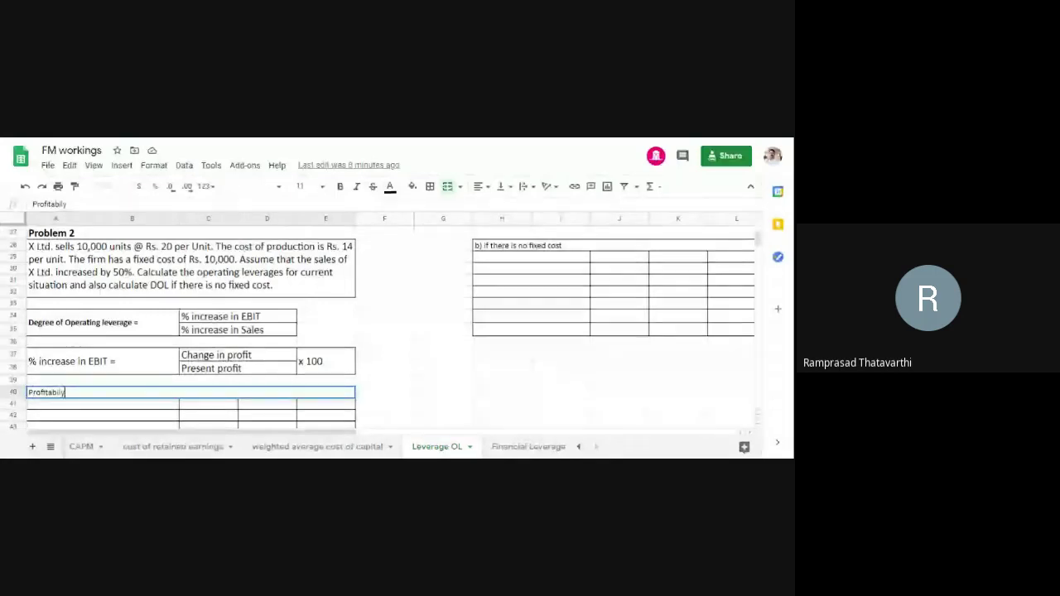
text(t)
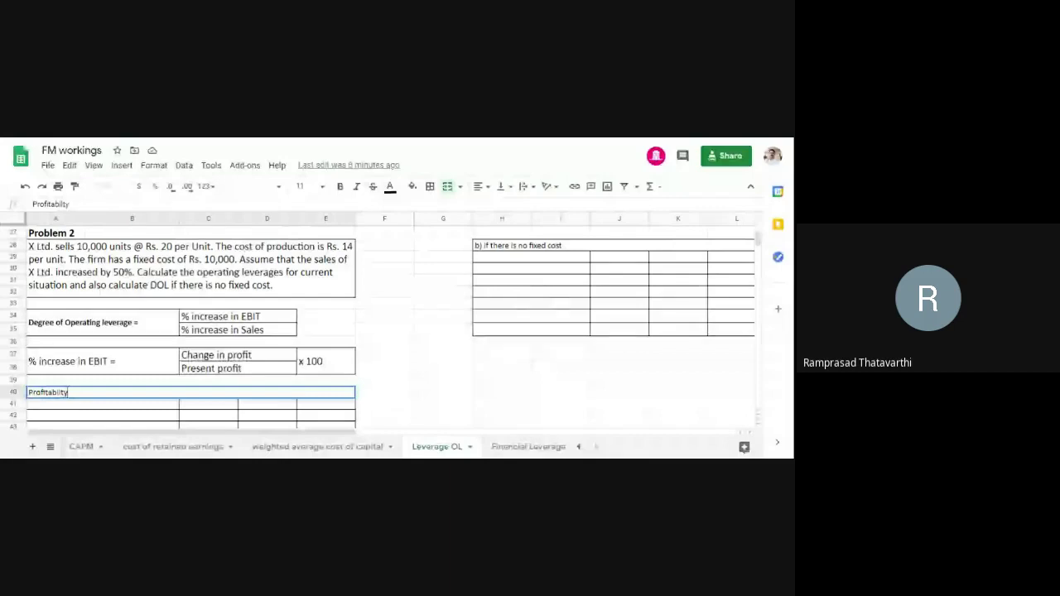
key(BackSpace)
key(BackSpace)
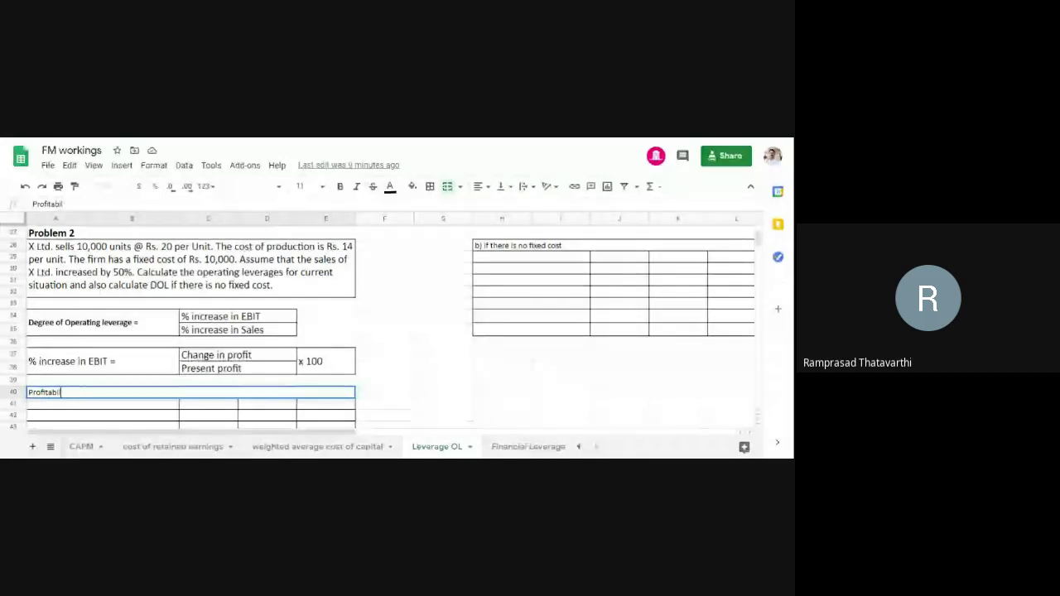
text(ity)
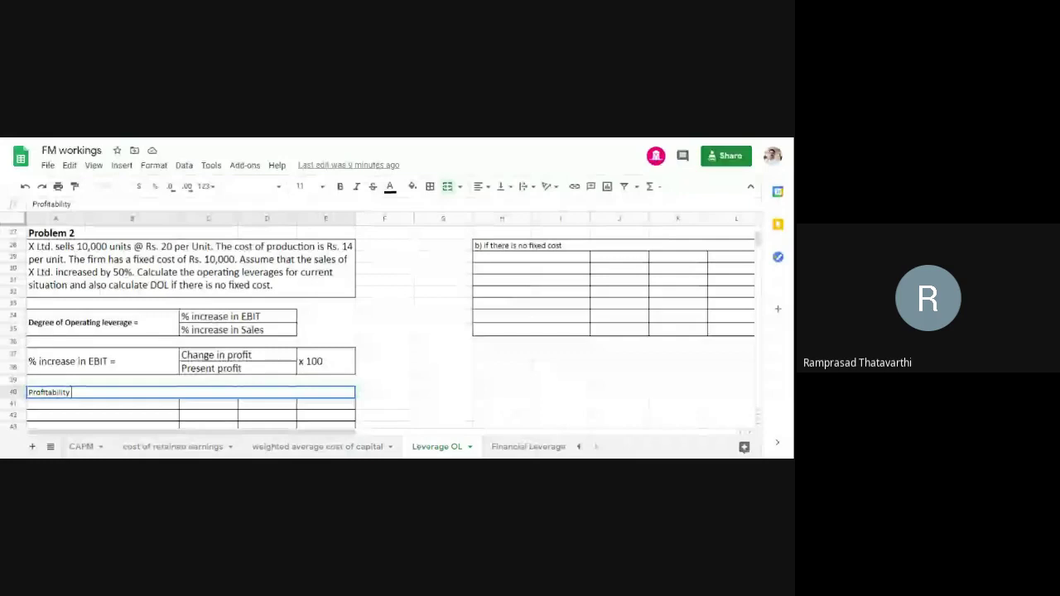
text( State)
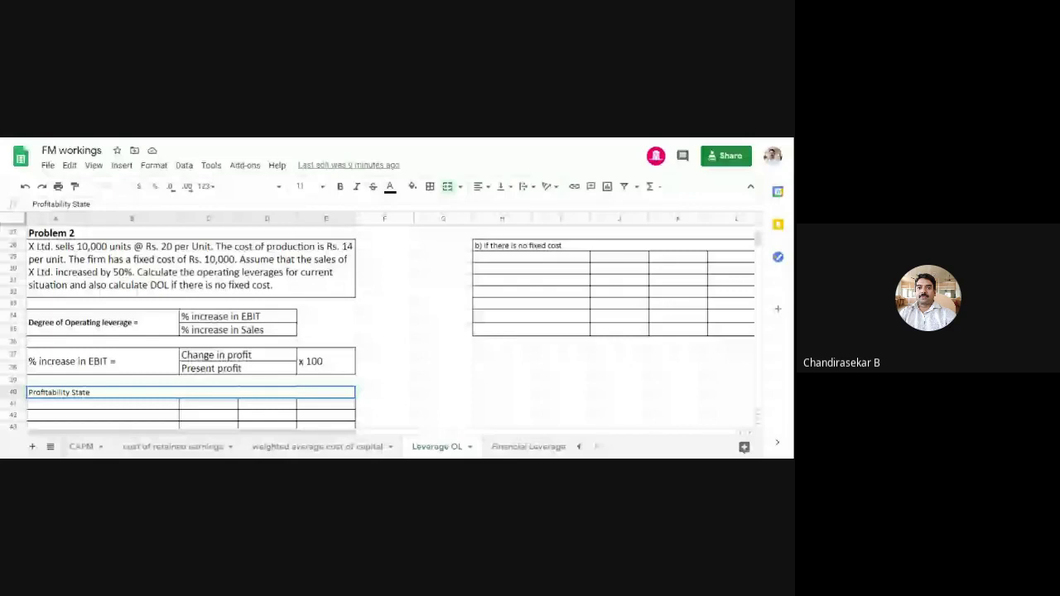
text(ment)
click(385, 380)
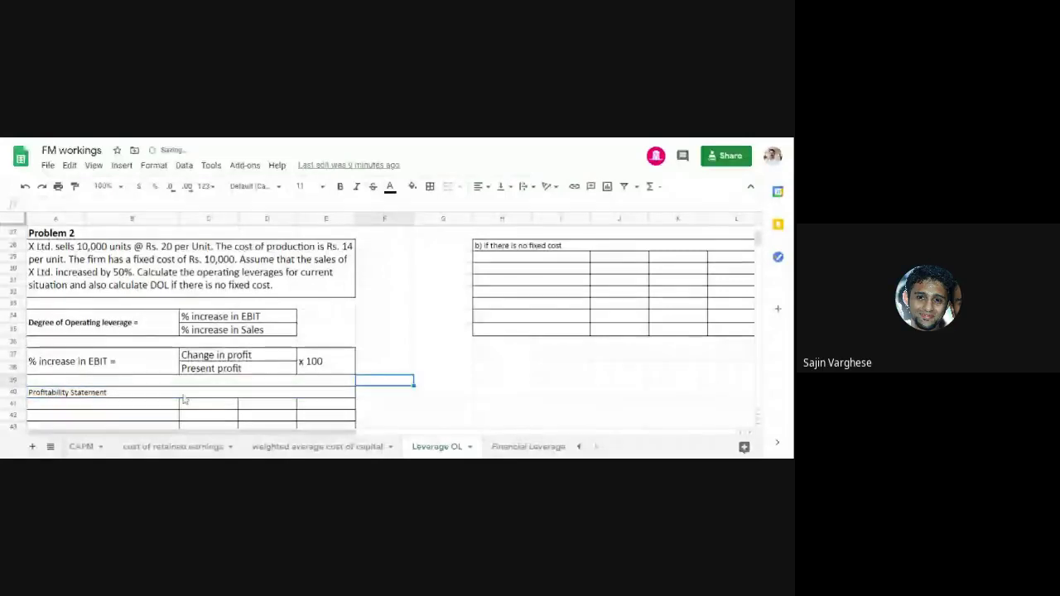
- Format Problem 2's Profitability Statement heading in row 40 as bold, size 14 and horizontally centred
click(219, 392)
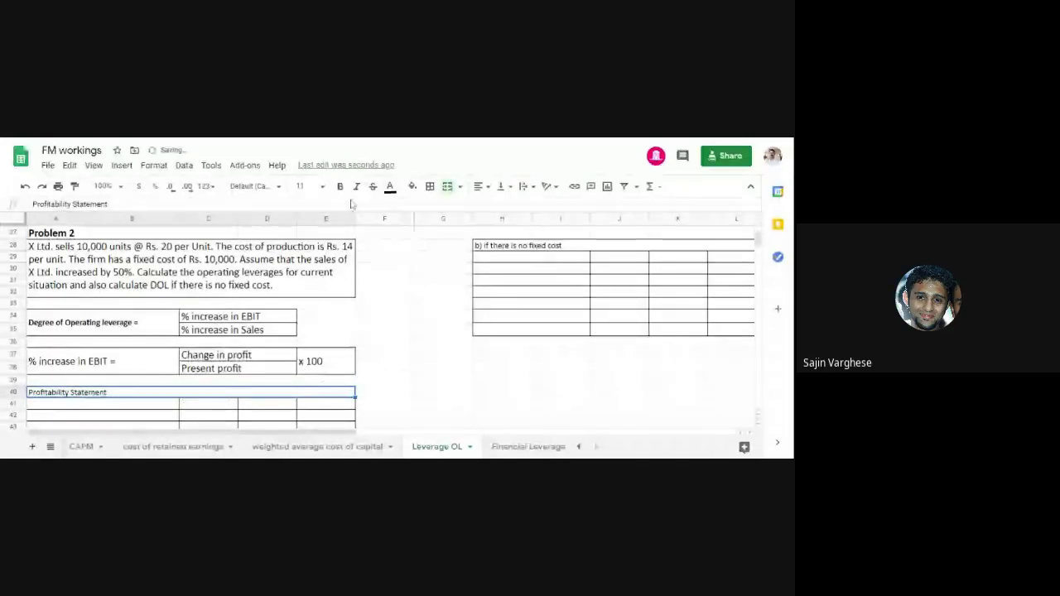
click(340, 186)
click(304, 186)
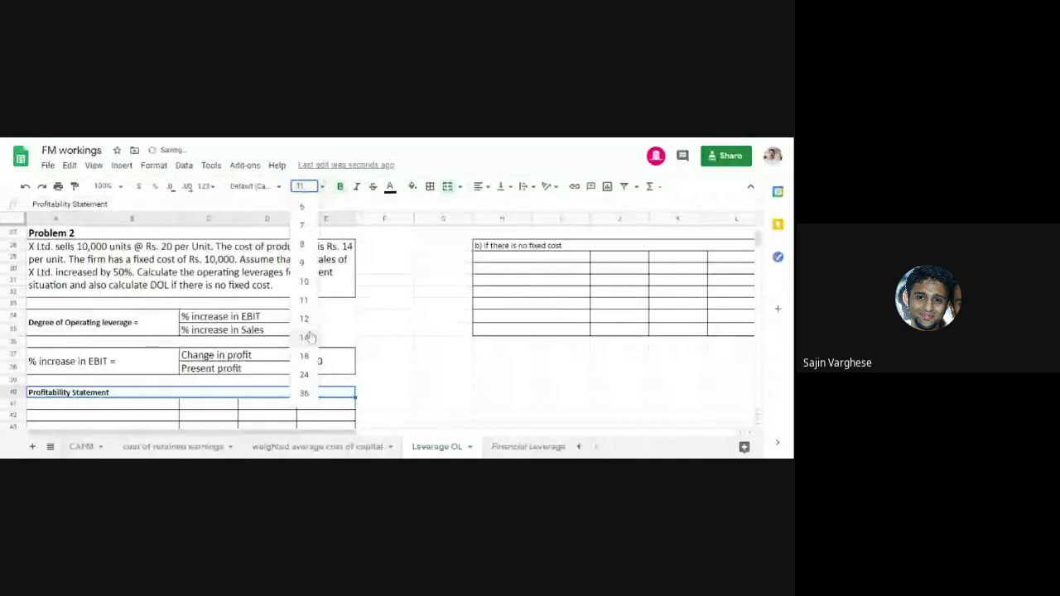
click(308, 337)
click(281, 390)
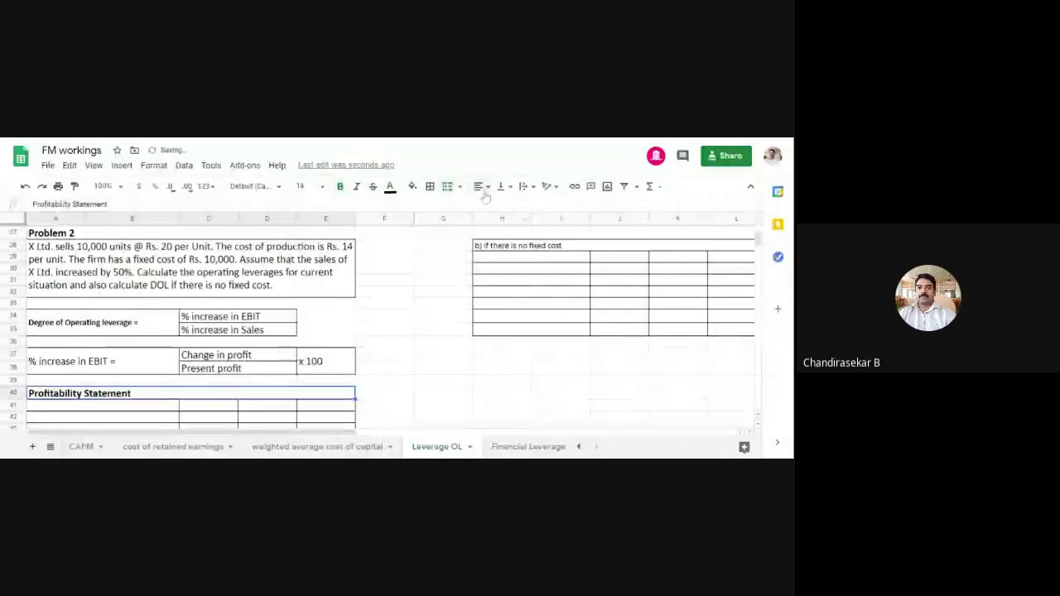
click(486, 192)
click(485, 206)
click(411, 344)
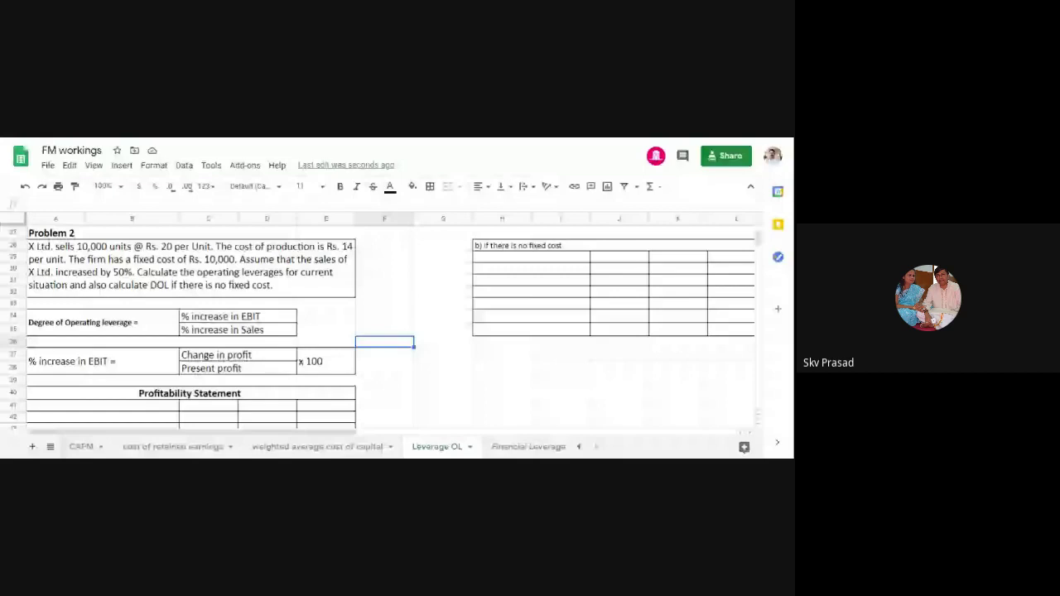
click(427, 383)
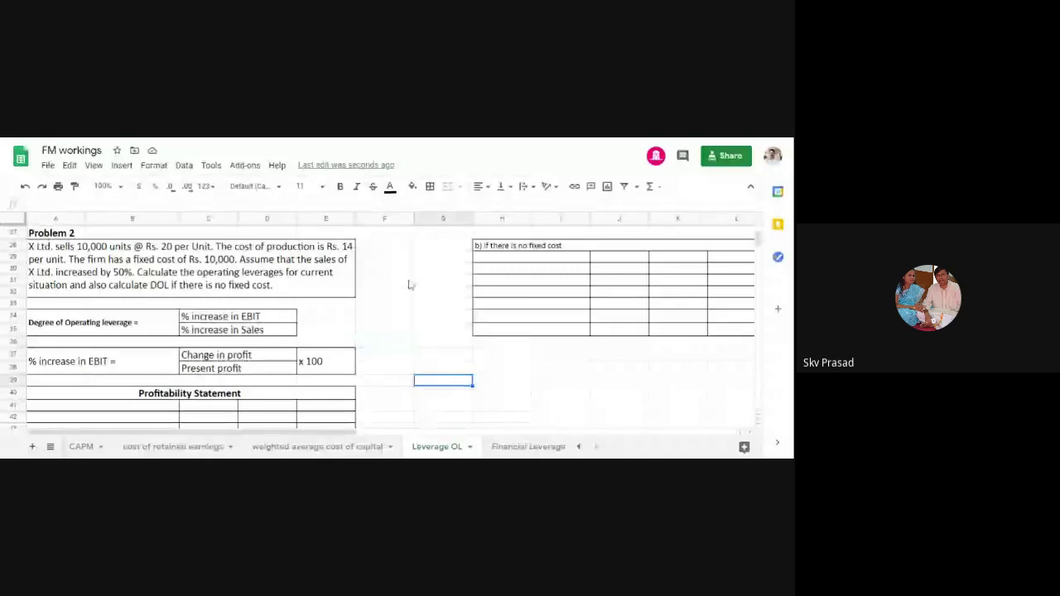
- Format the "b) if there is no fixed cost" heading in row 28 as bold, size 14
scroll(408, 285, up, 1)
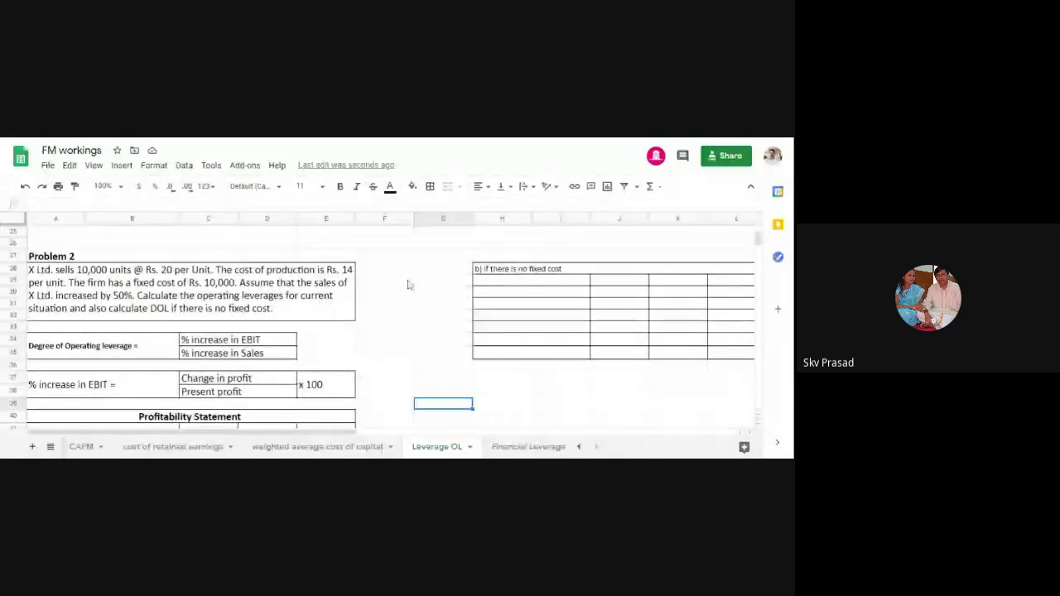
click(498, 272)
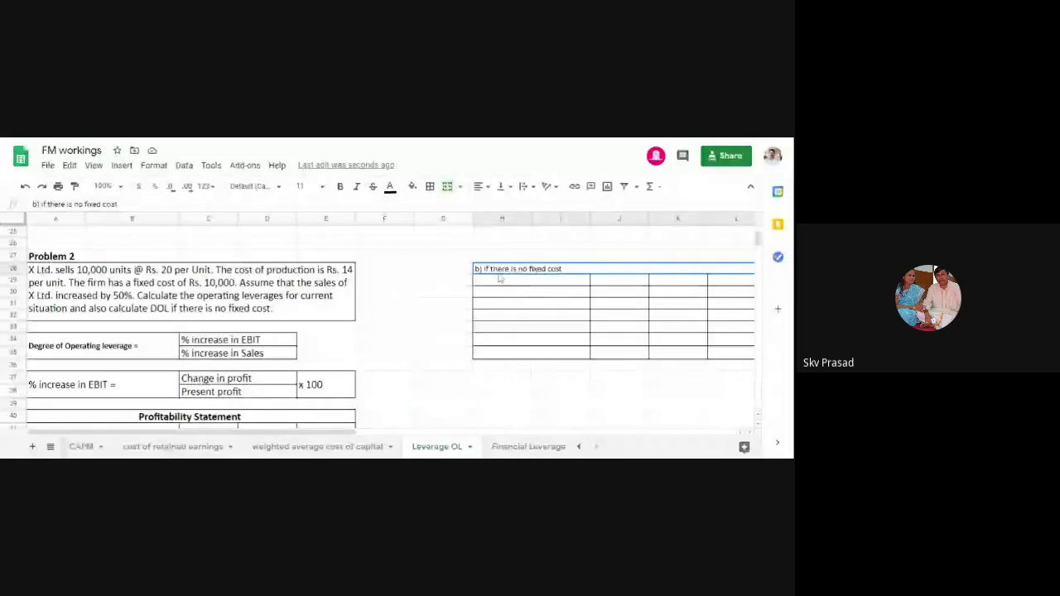
click(341, 188)
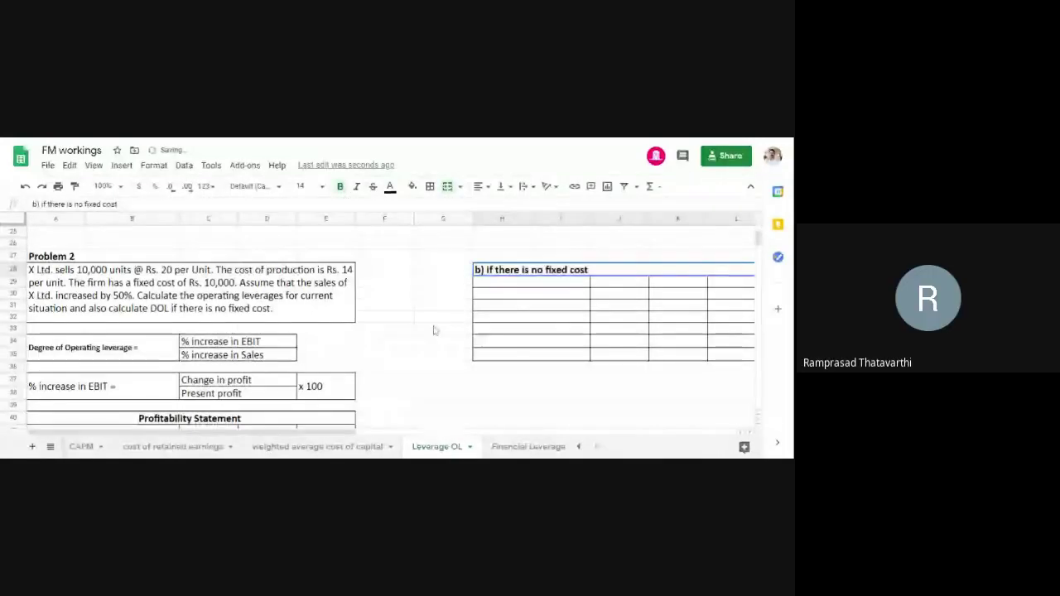
click(434, 330)
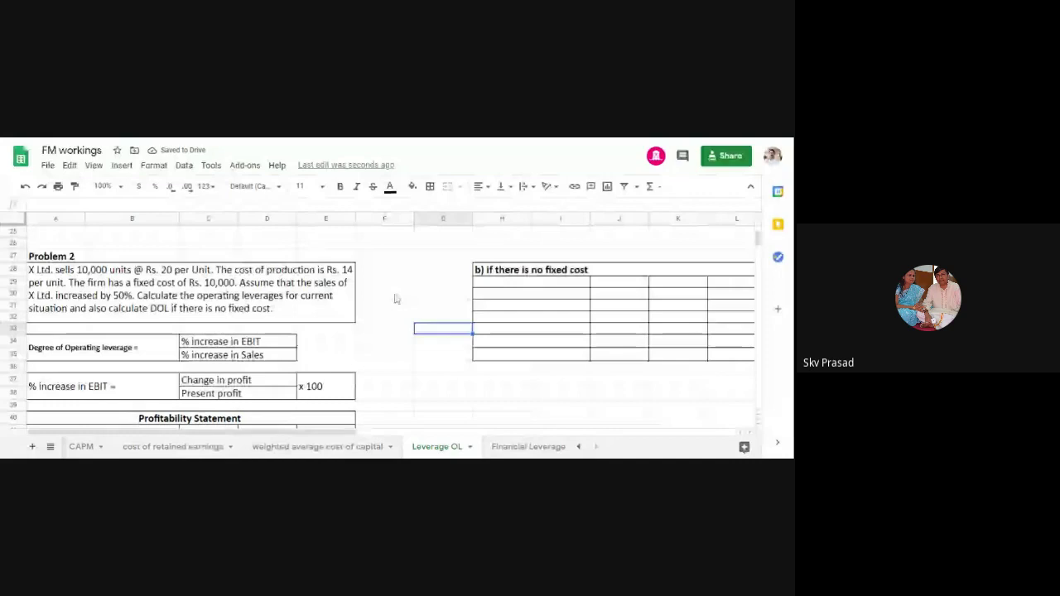
- Review Problem 1's profitability statement and operating leverage results, and reread Problem 2's question
scroll(396, 298, down, 1)
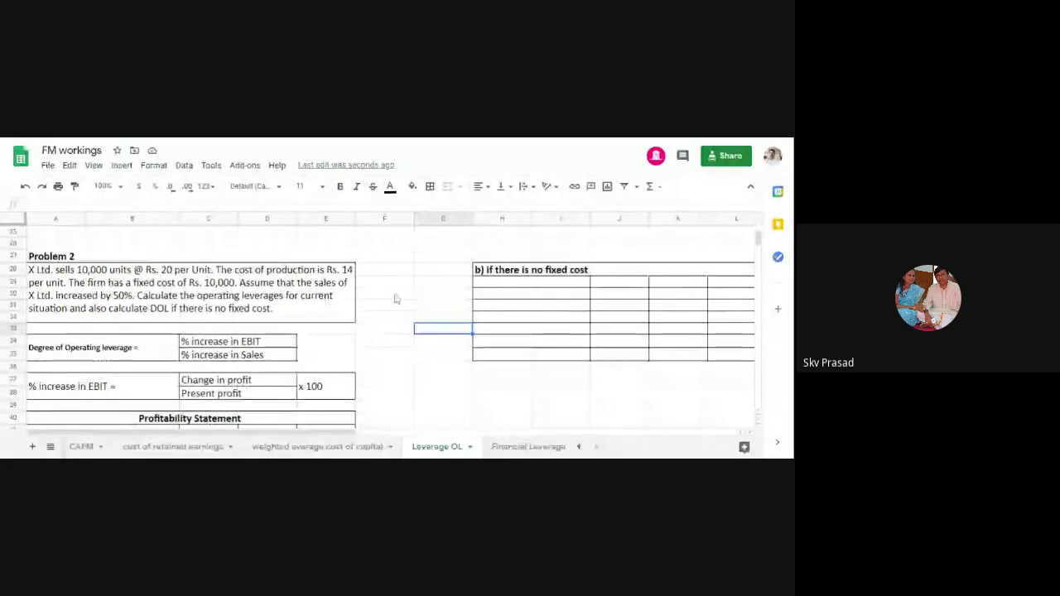
scroll(396, 299, up, 2)
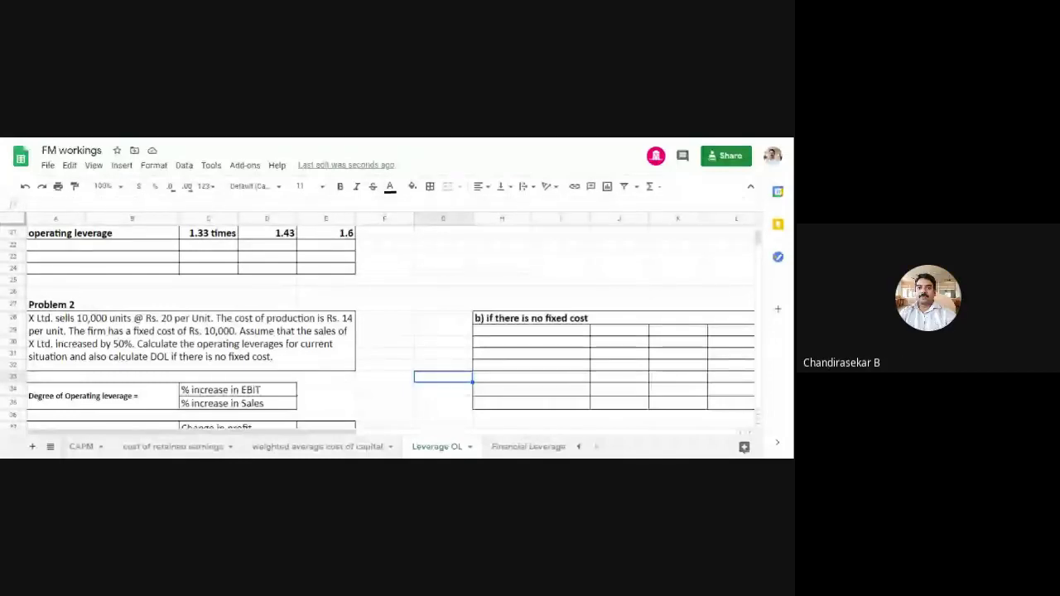
scroll(394, 304, up, 2)
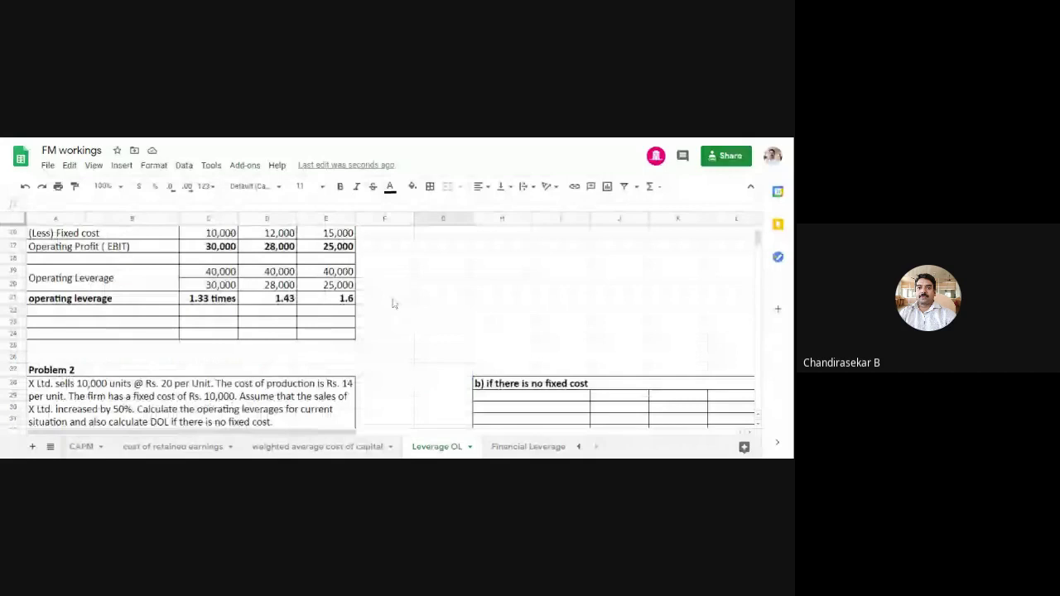
scroll(394, 304, up, 3)
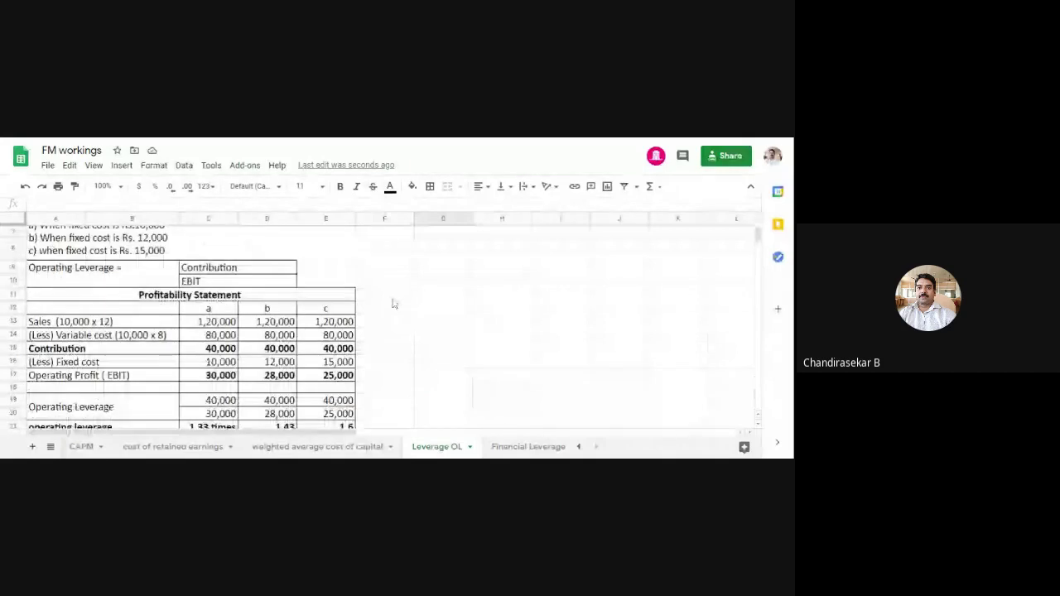
scroll(394, 304, down, 2)
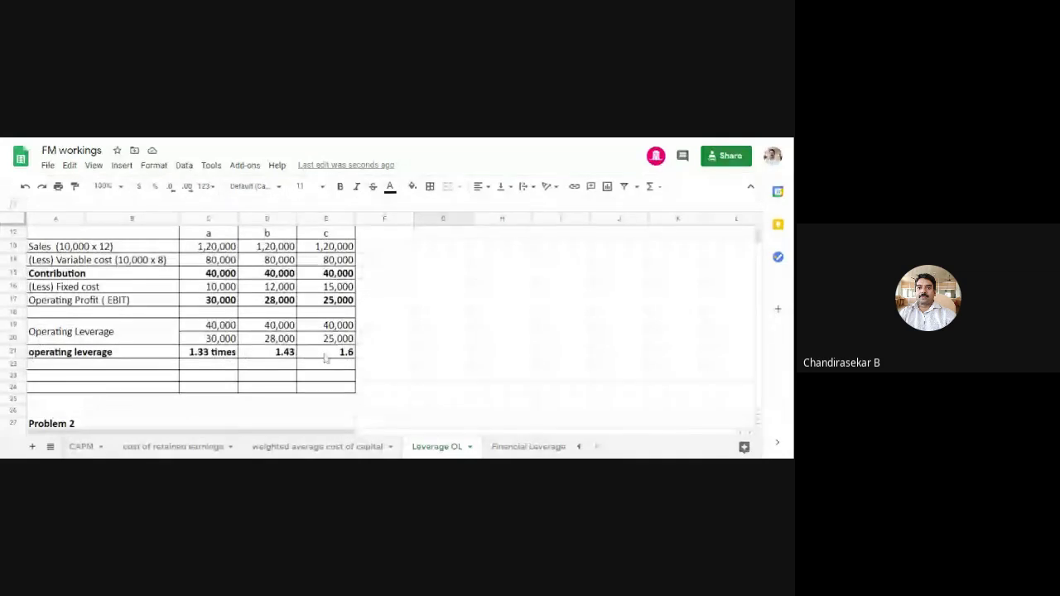
scroll(325, 358, up, 1)
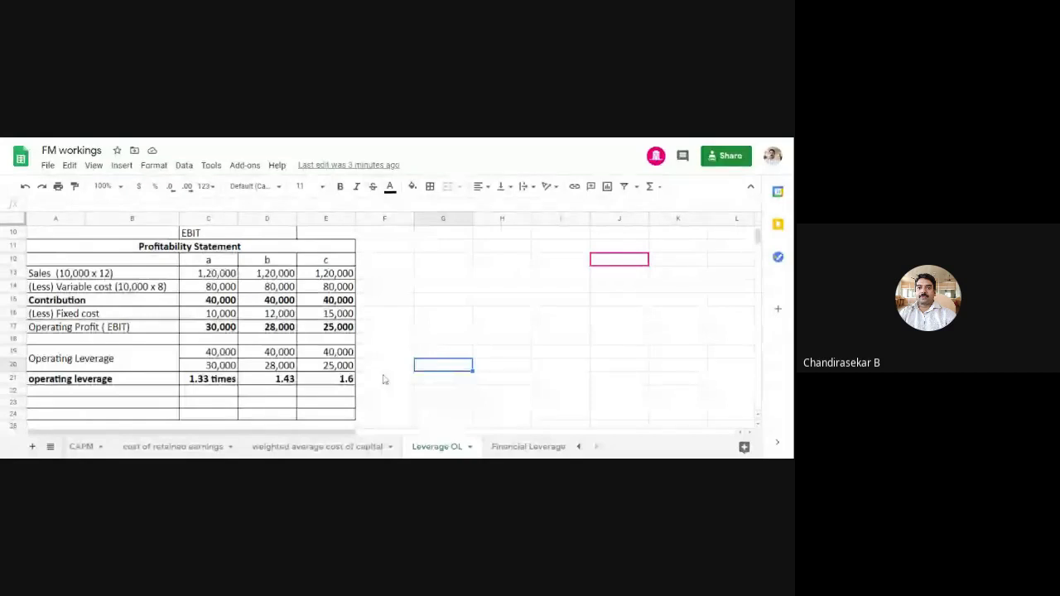
scroll(383, 379, down, 5)
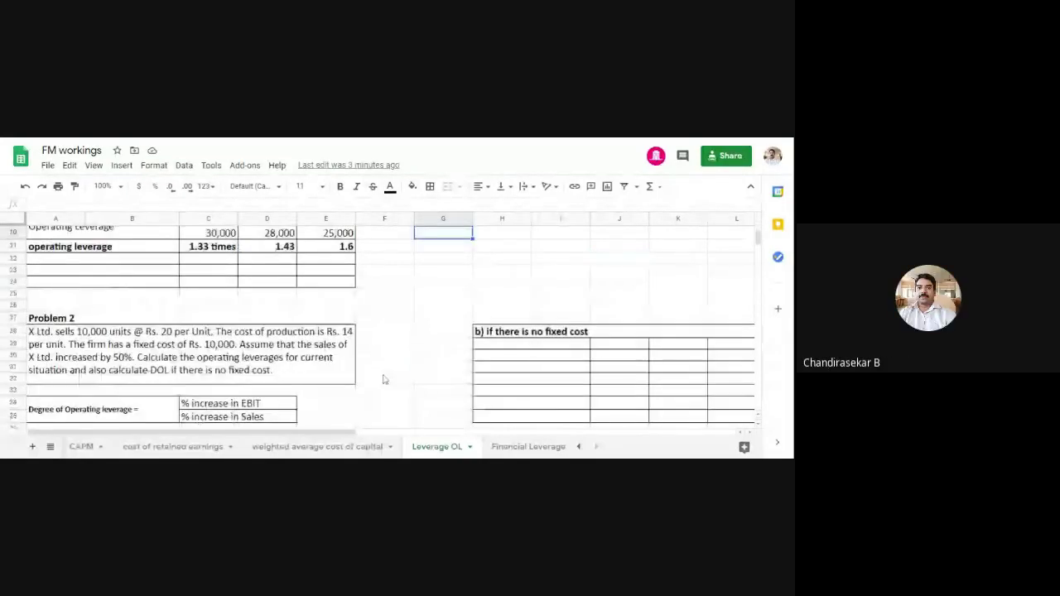
scroll(387, 362, down, 2)
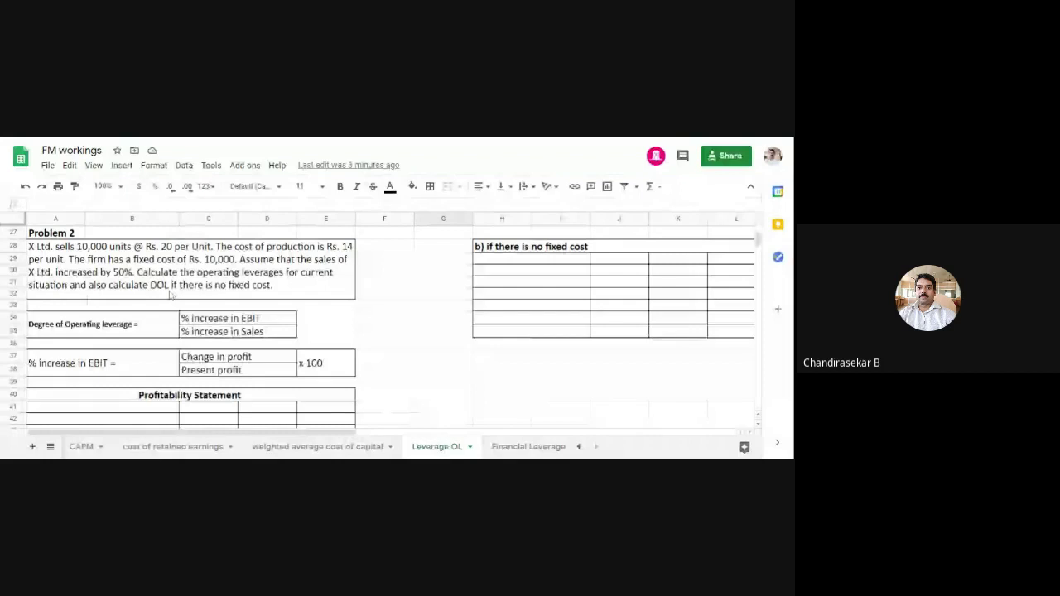
- Enter the column headings "Current" in C41 and "Future" in D41 of Problem 2's Profitability Statement
scroll(226, 305, down, 1)
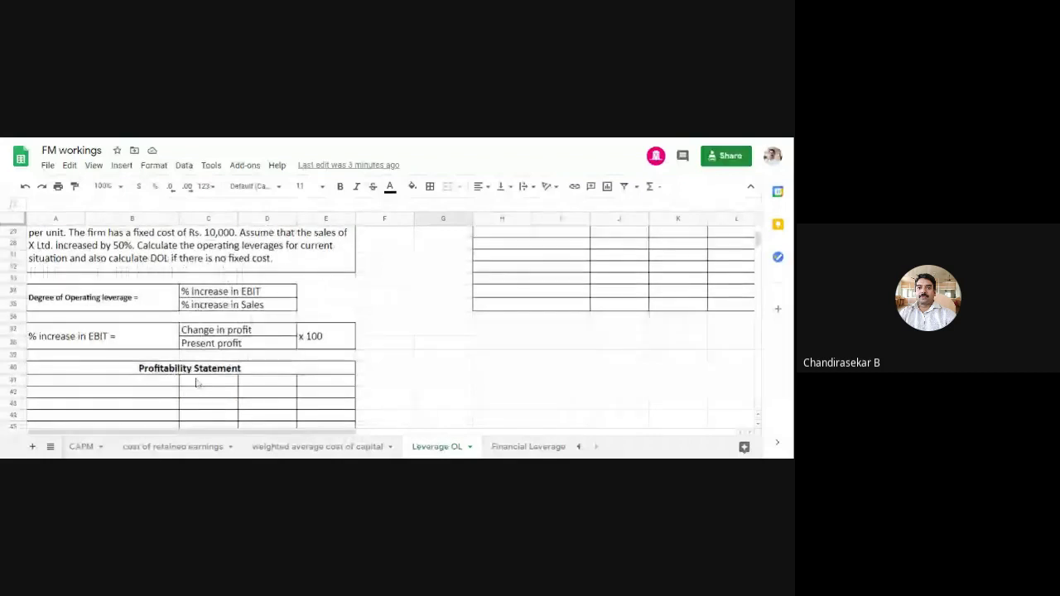
click(198, 383)
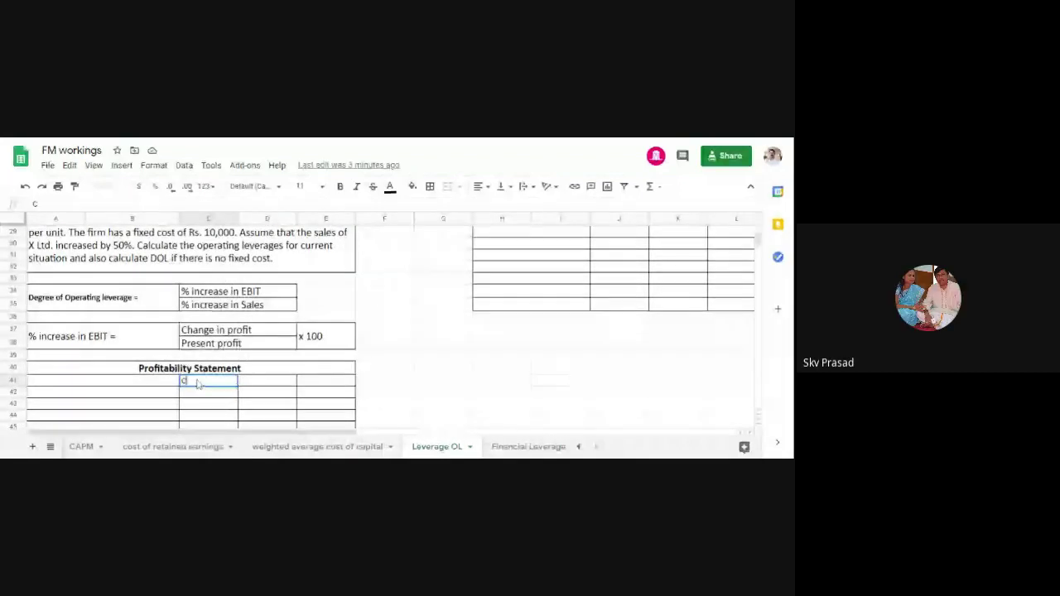
text(Current)
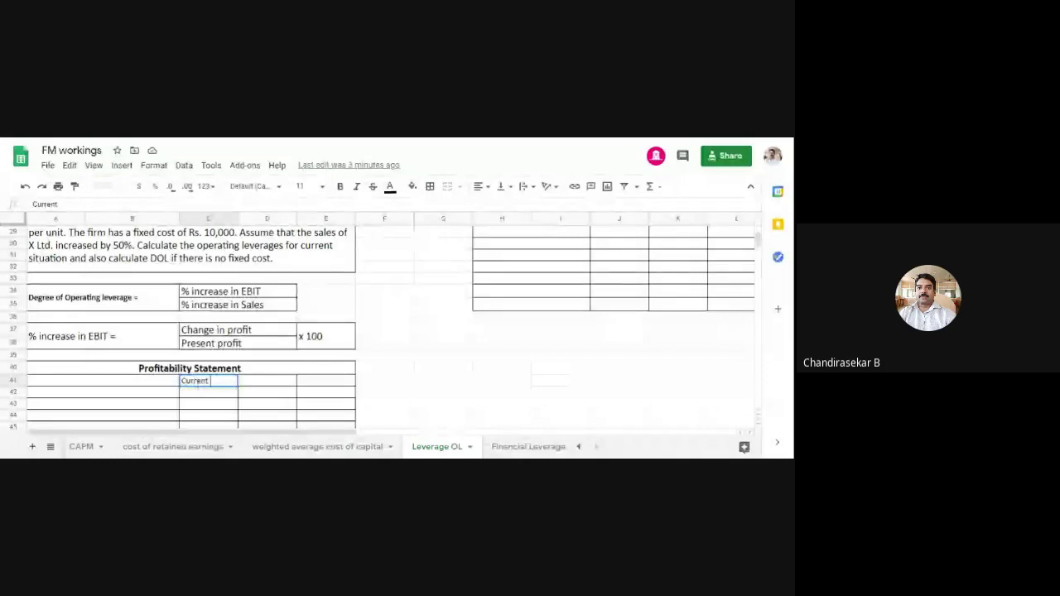
click(282, 385)
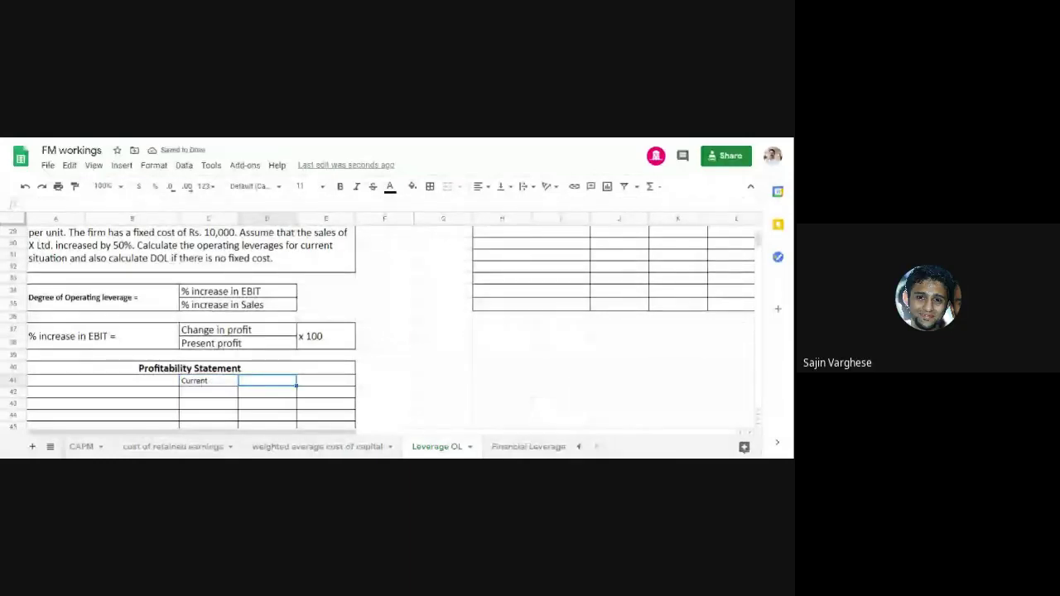
text(Fy)
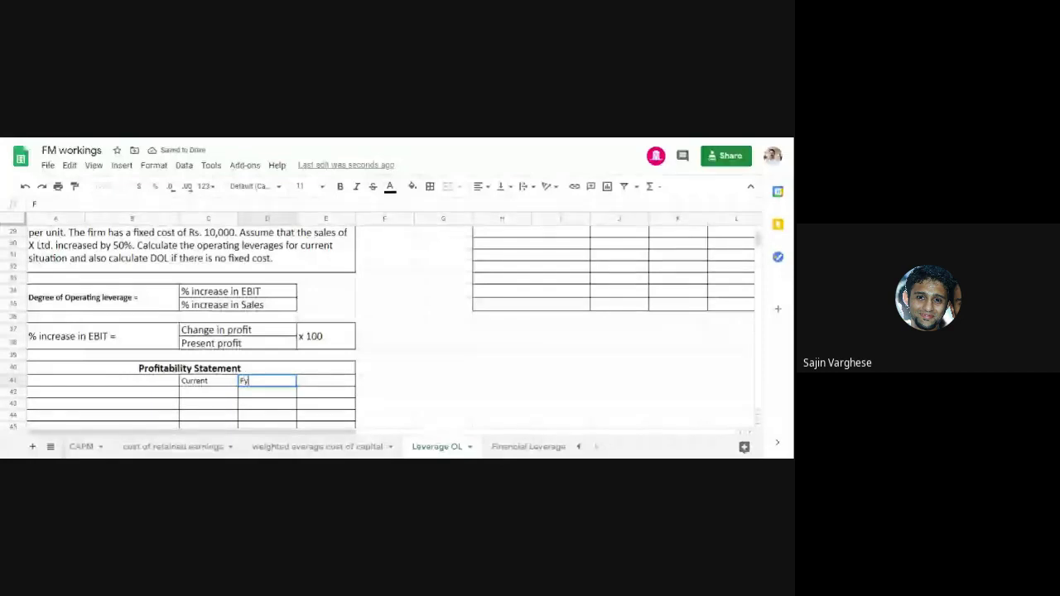
key(BackSpace)
text(ut)
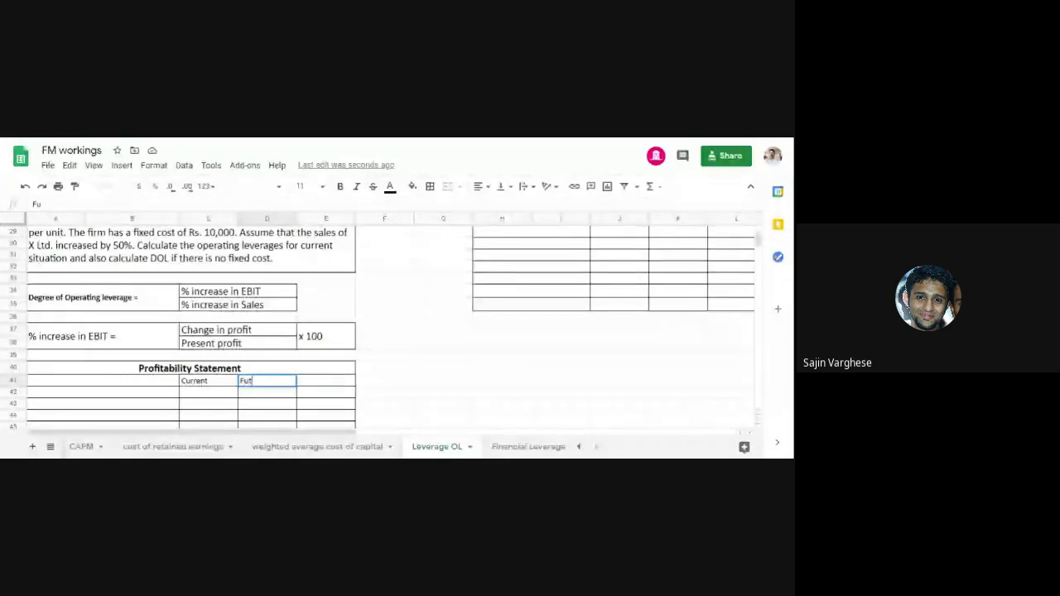
text(ure)
click(486, 394)
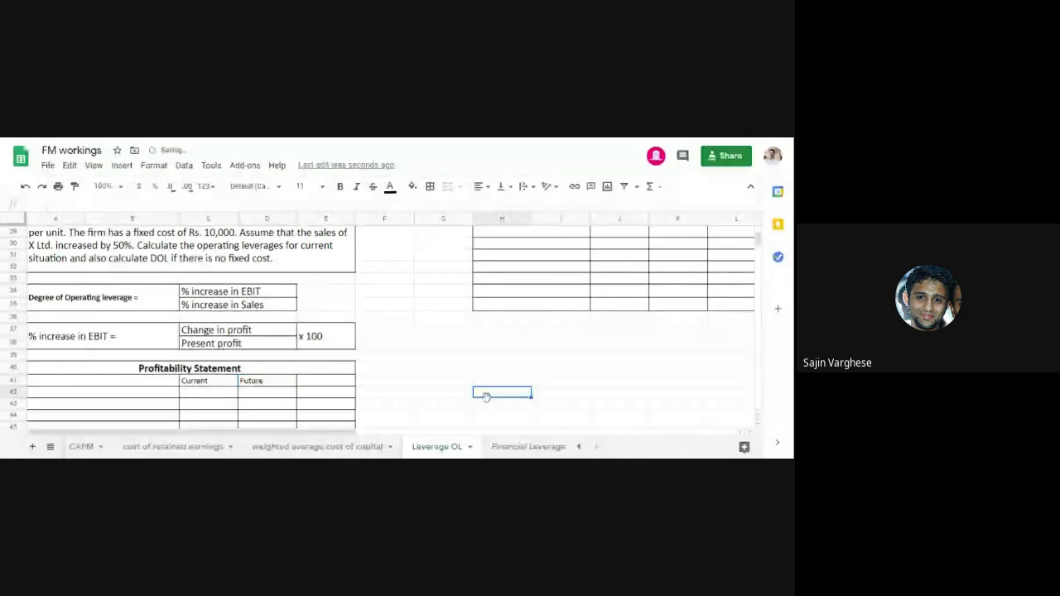
- Centre the Current and Future headings in row 41 horizontally and make them bold
drag(207, 380, 246, 382)
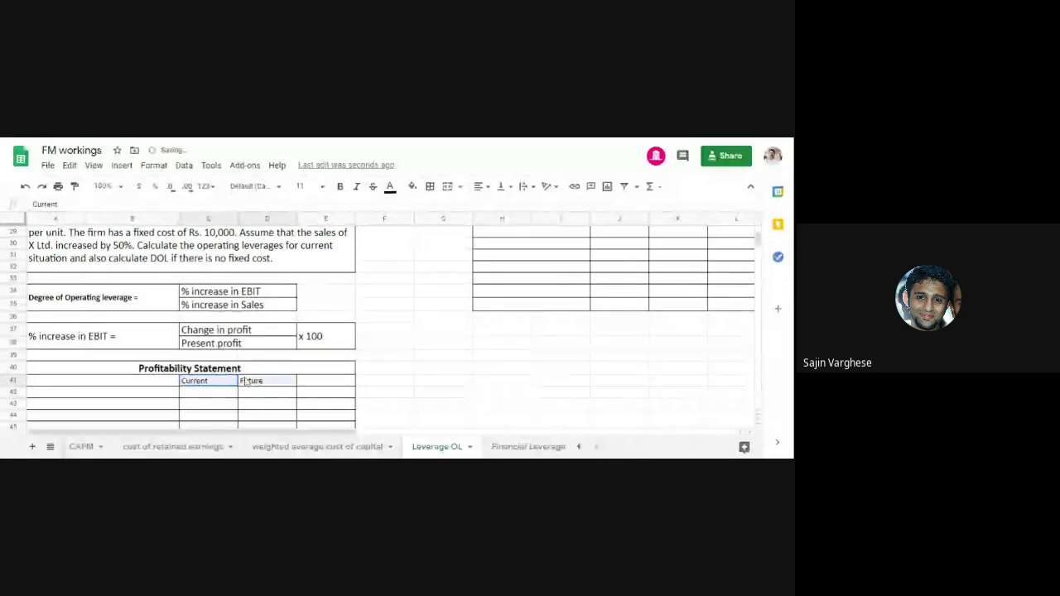
click(478, 186)
click(494, 201)
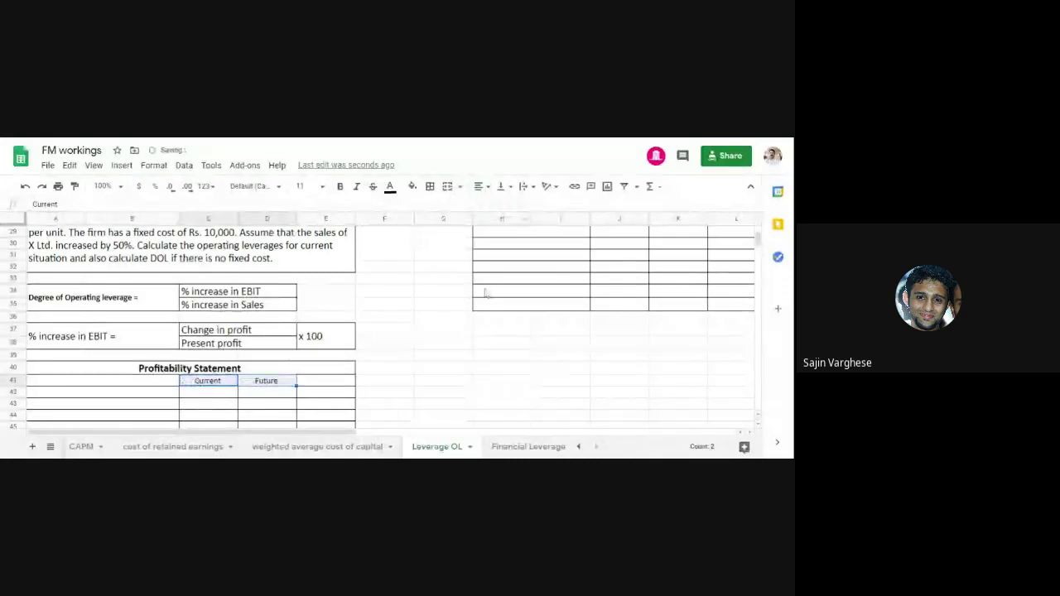
key(ctrl+b)
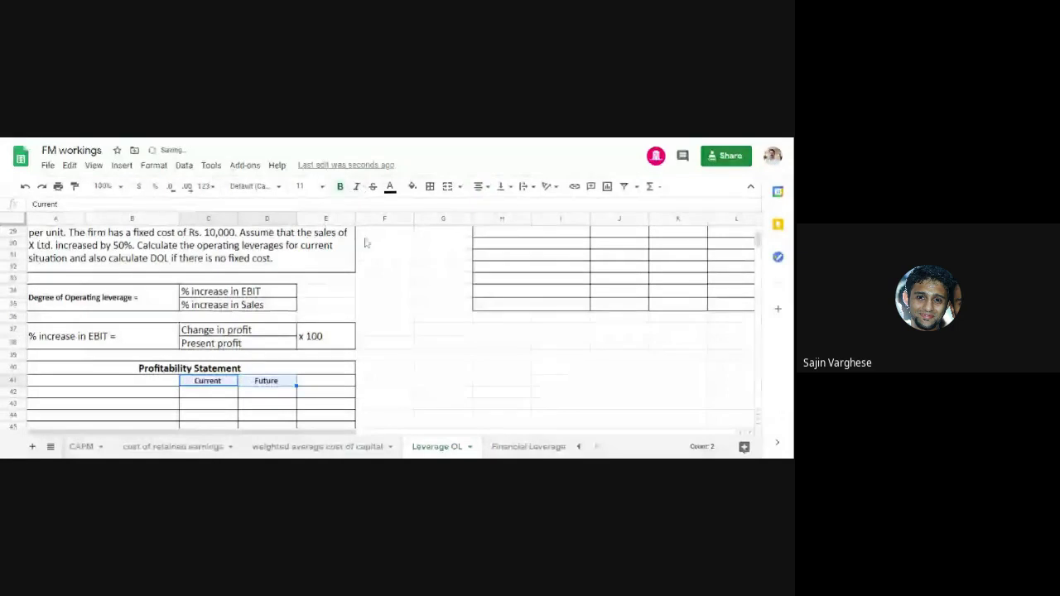
- Enter the row label "Sales" in row 42 of Problem 2's Profitability Statement
scroll(364, 390, down, 1)
click(121, 374)
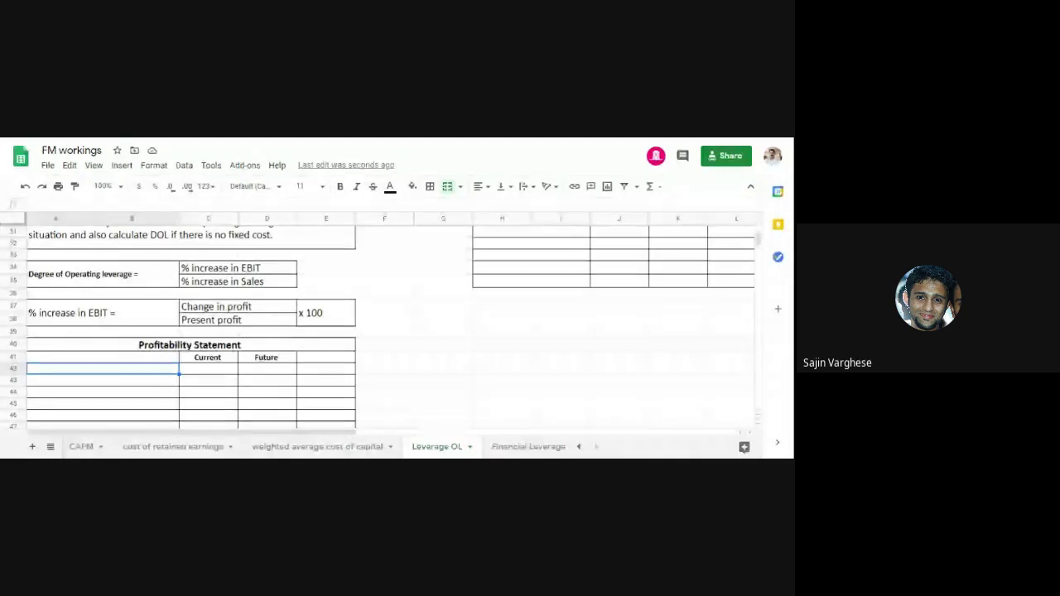
text(Sa)
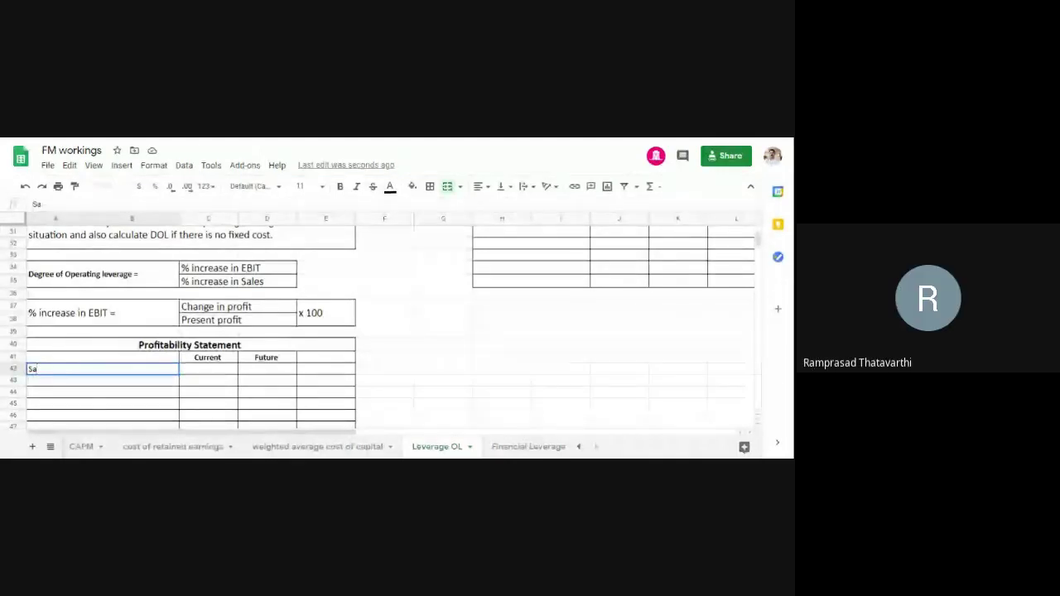
text(les)
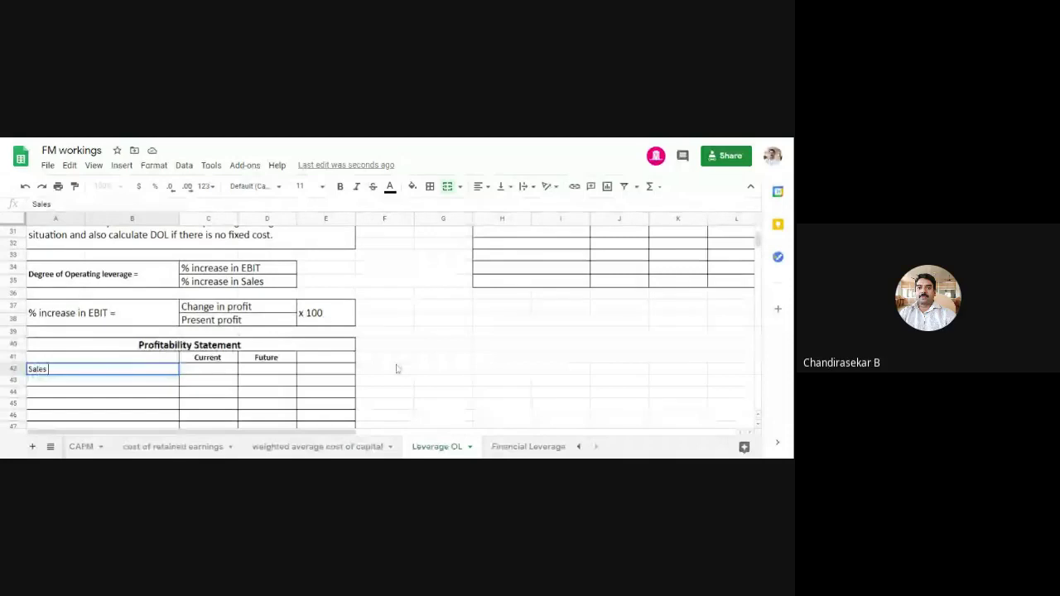
key(Return)
- Extend the Sales label in row 42 with the units and selling price from Problem 2, giving "Sales (10,000 x 20)"
scroll(413, 366, up, 3)
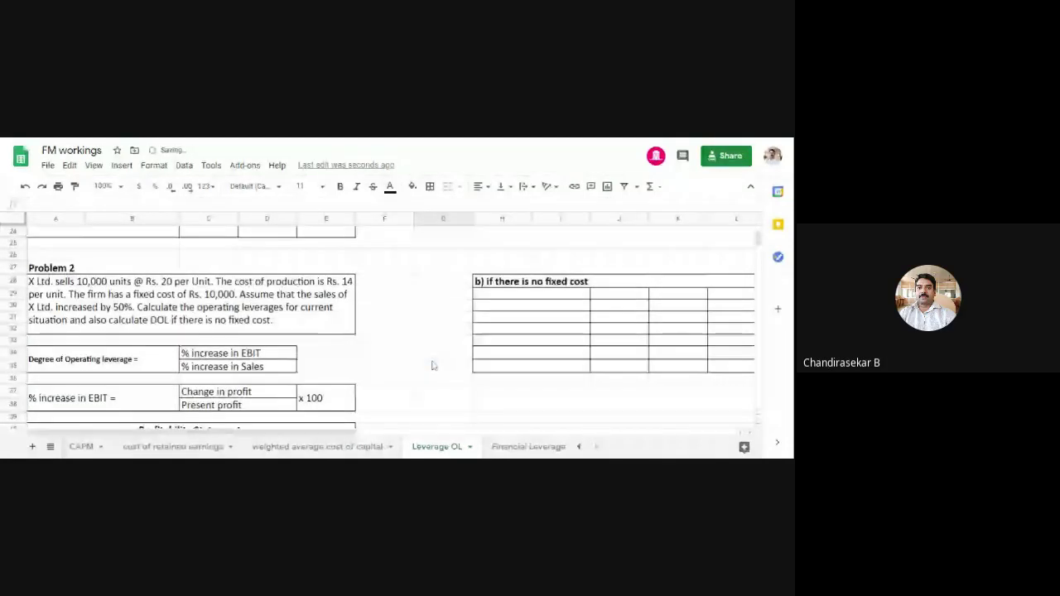
scroll(82, 397, down, 2)
click(82, 395)
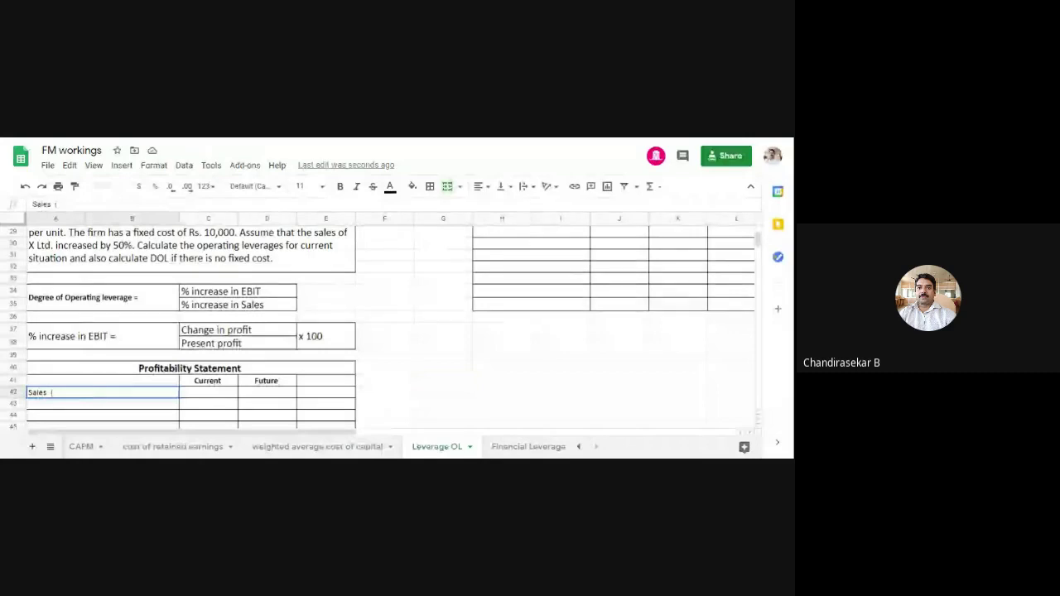
key(F2)
text((10,000)
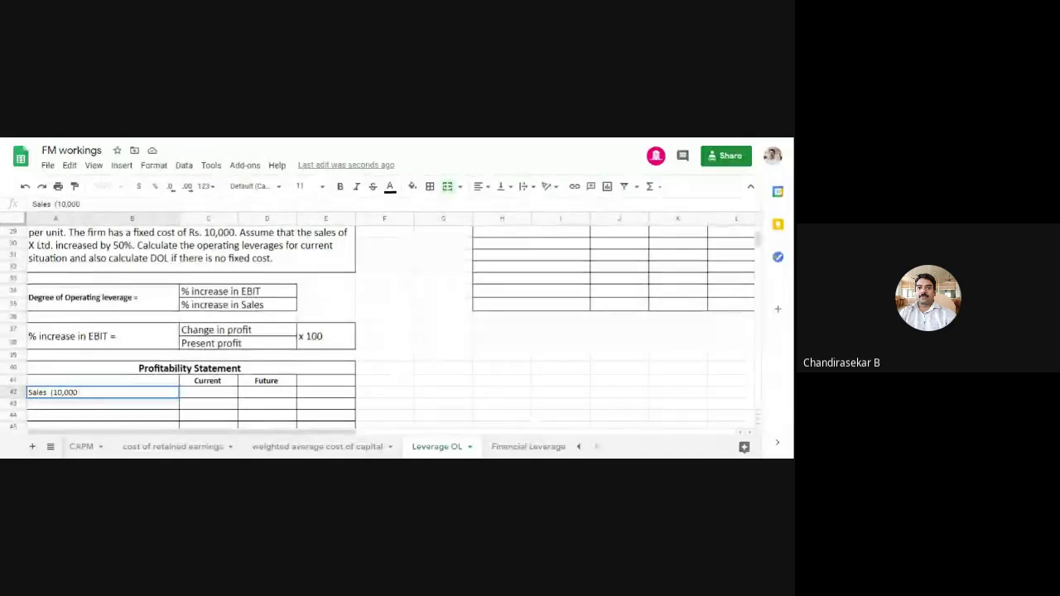
text( x)
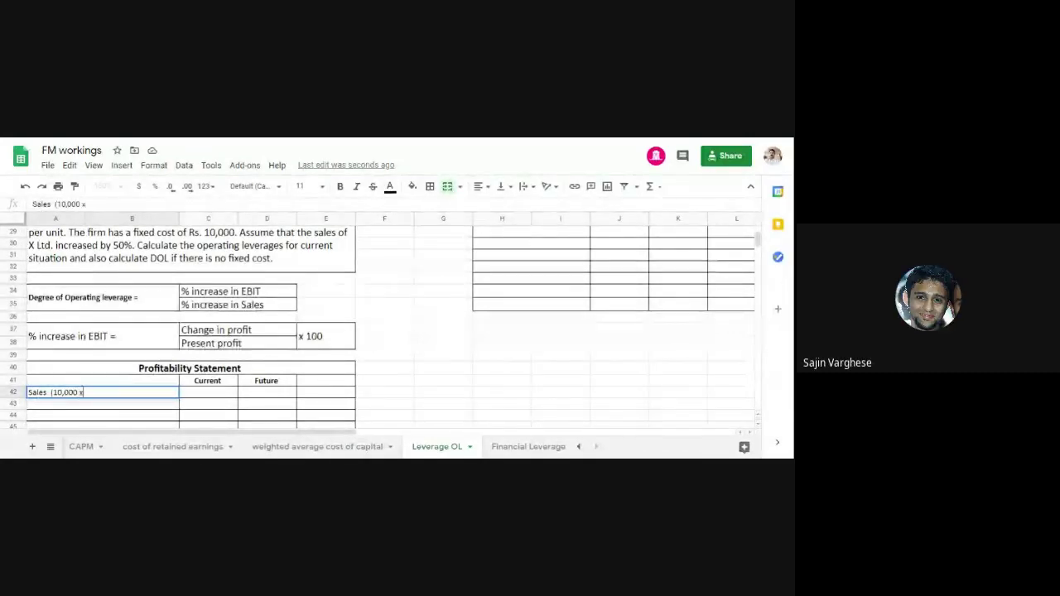
scroll(437, 316, up, 2)
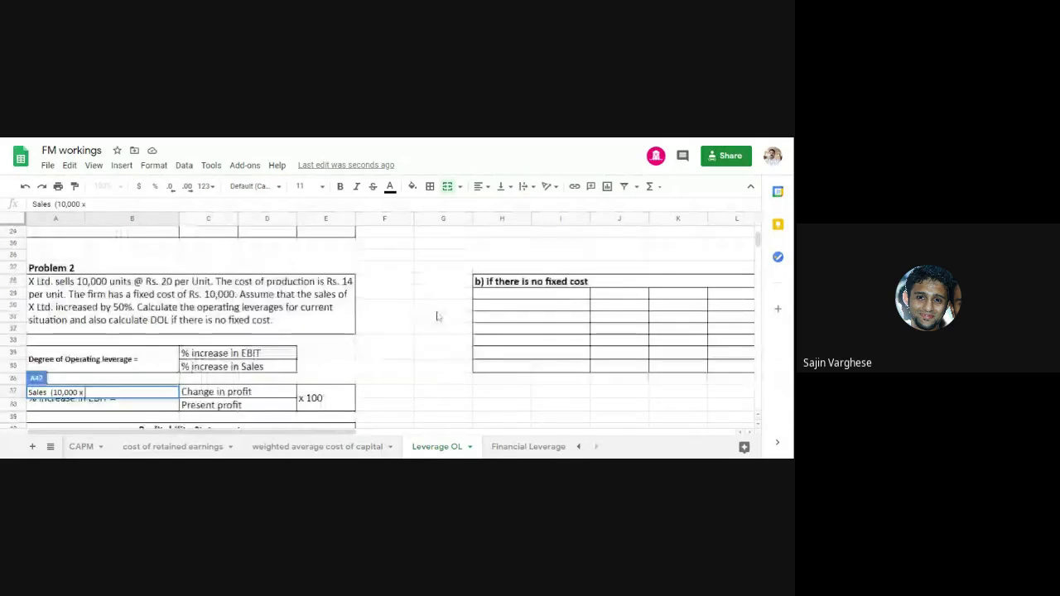
scroll(437, 315, down, 2)
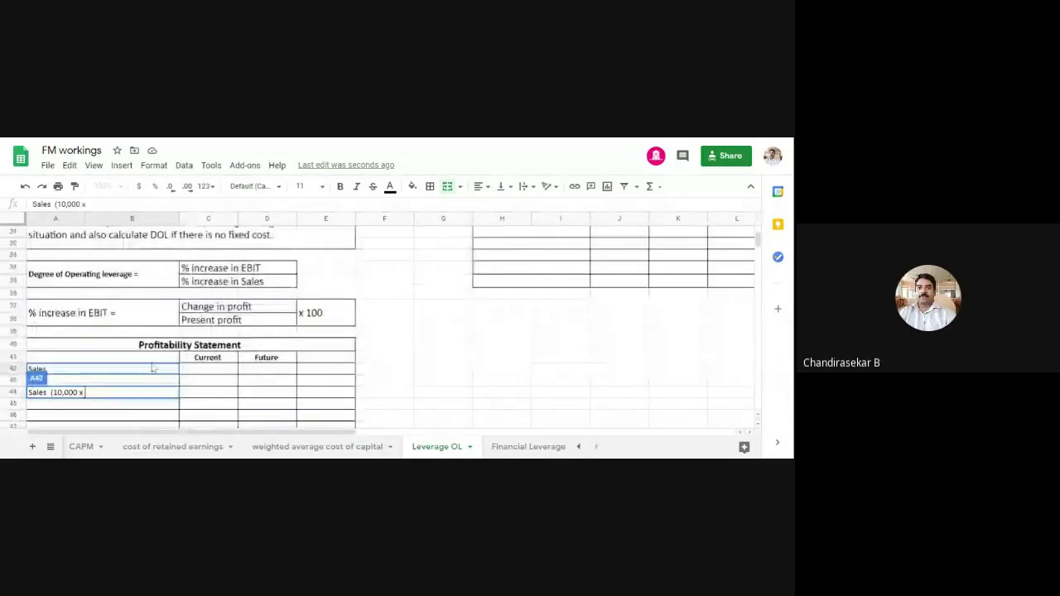
text(20)
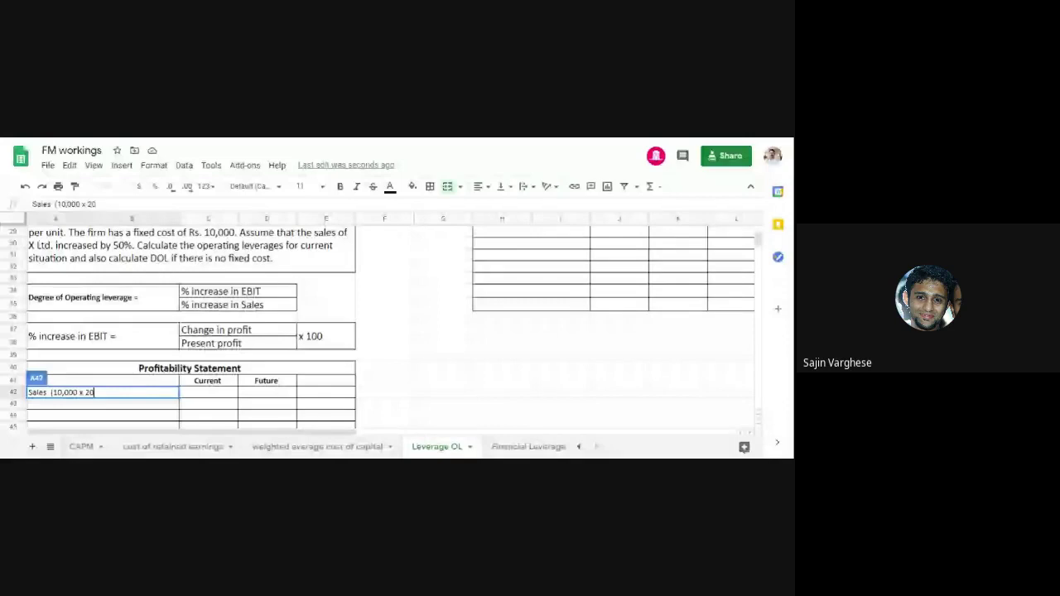
text())
click(426, 358)
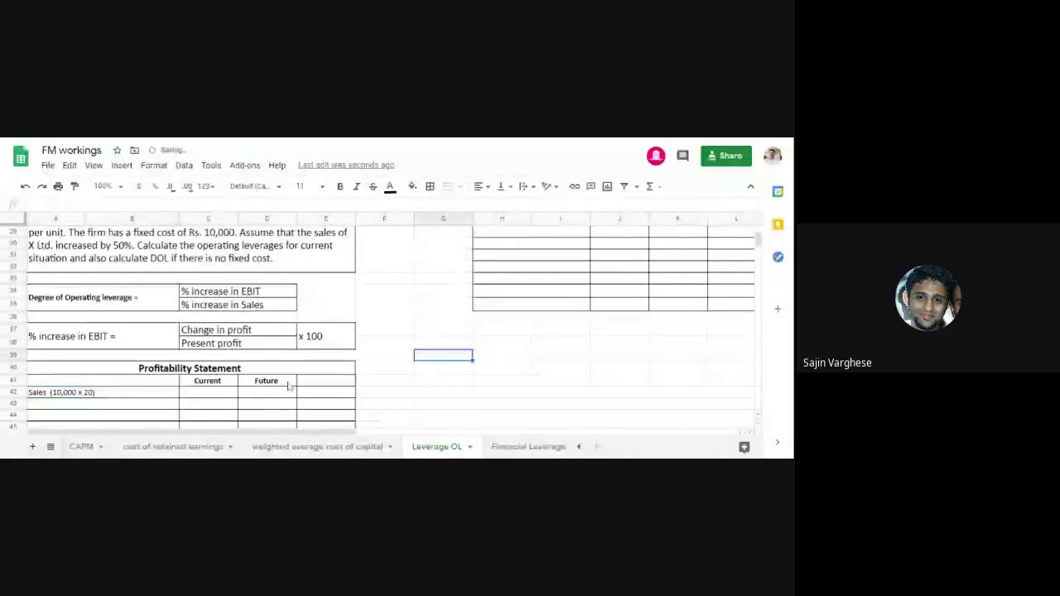
- Move the Future heading from D41 to E41 and enter 2,00,000 as the current sales in C42
click(282, 386)
drag(282, 386, 340, 386)
click(231, 396)
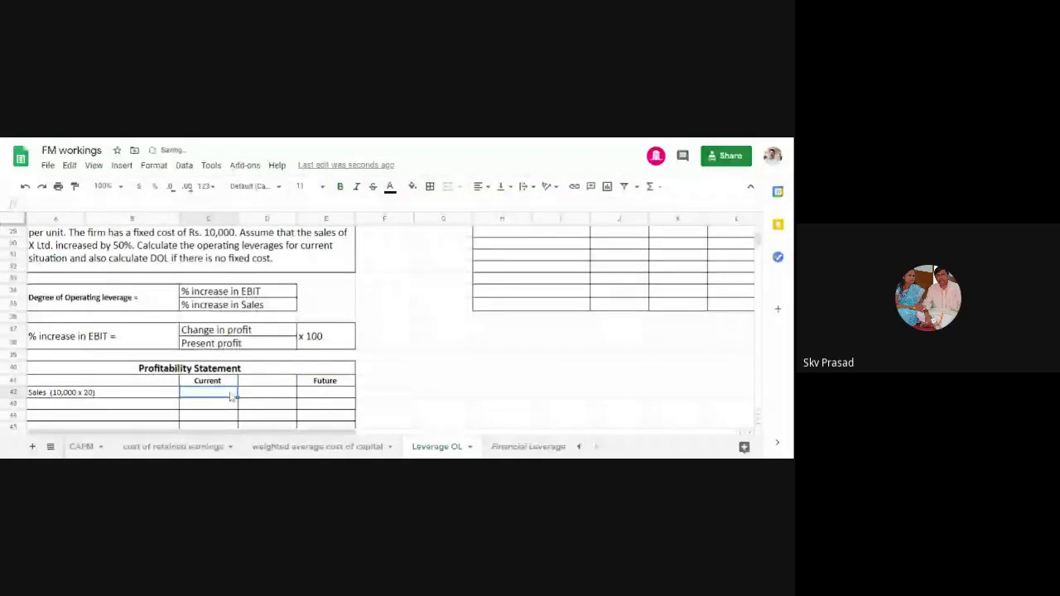
text(2,00,000)
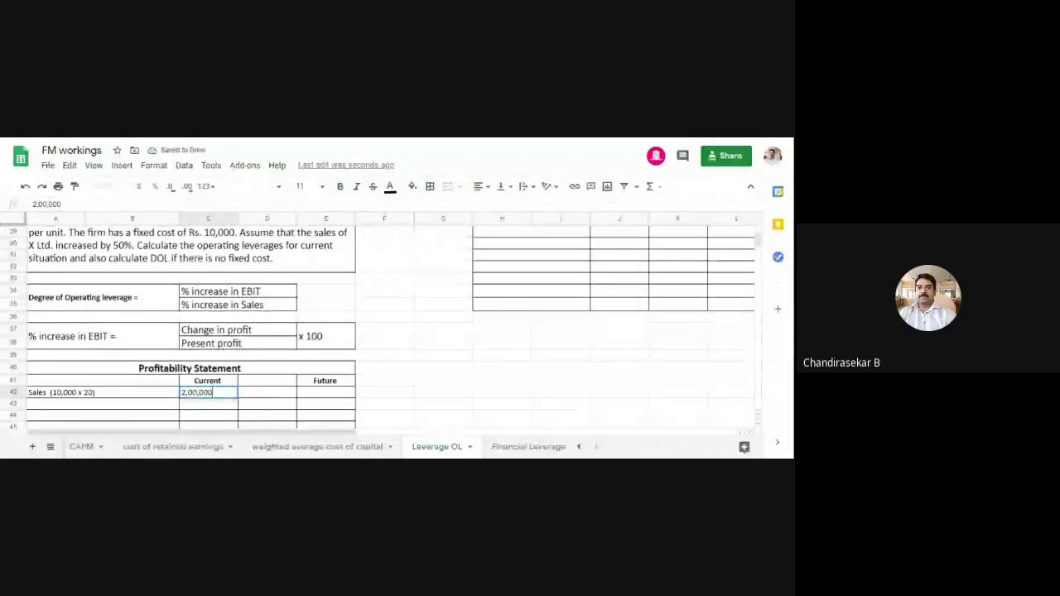
- Change the Future heading in E41 of the Profitability Statement to "50% in sales Future"
key(ctrl+Return)
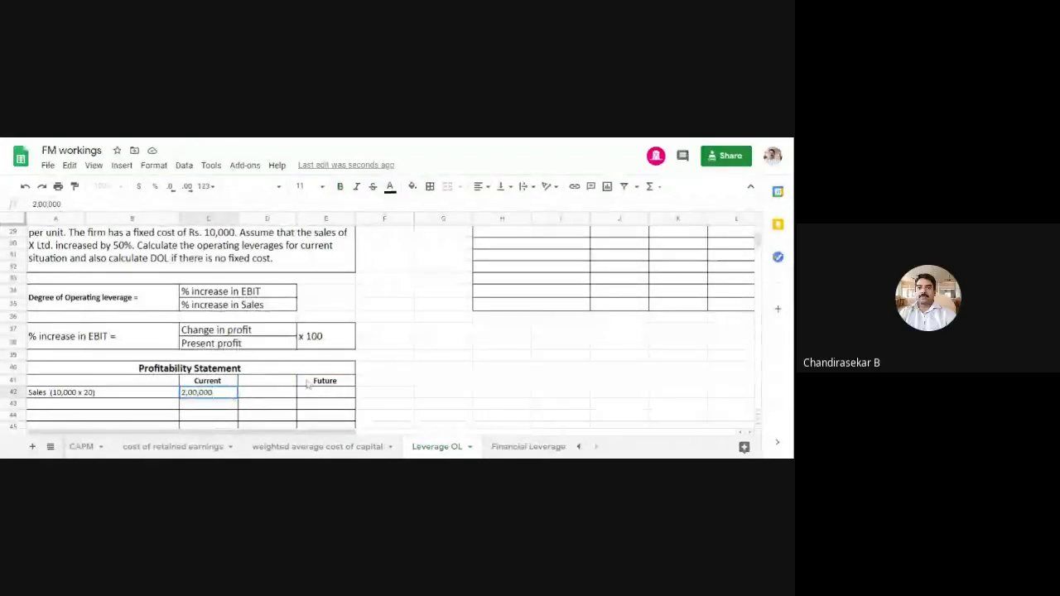
click(332, 386)
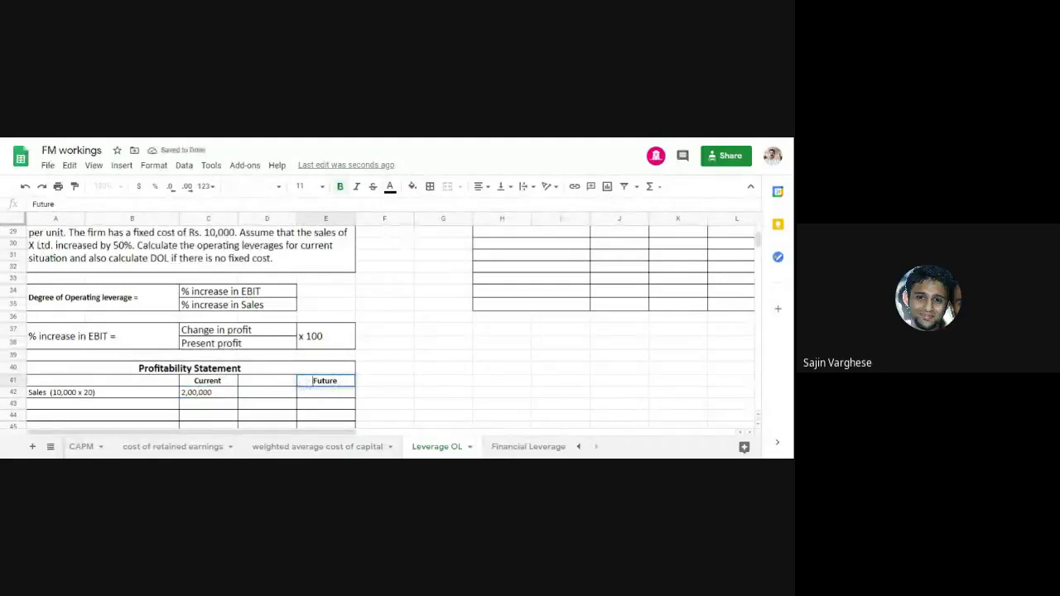
text(50% )
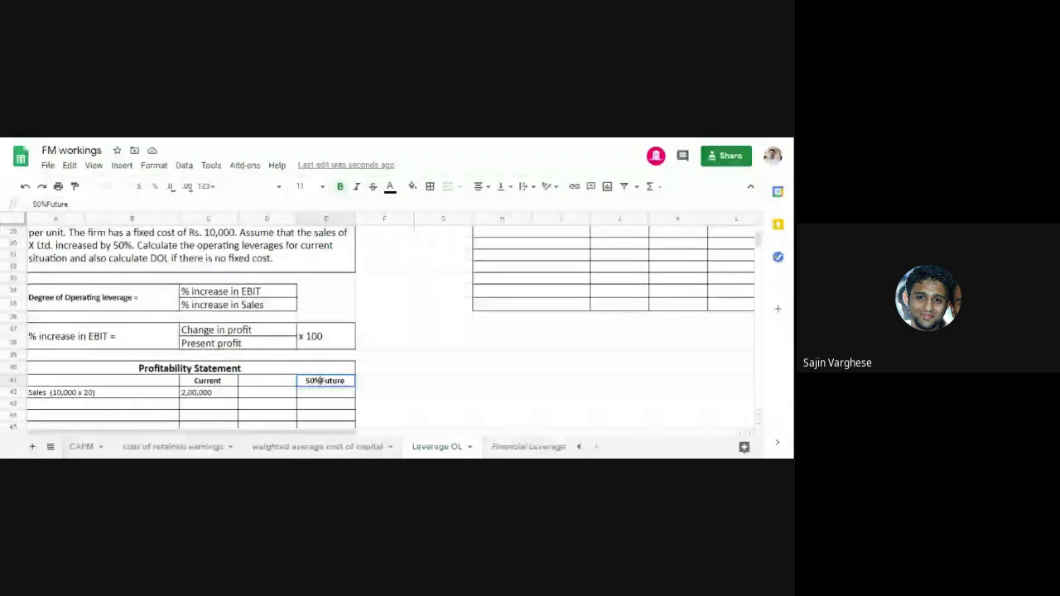
text(in sales)
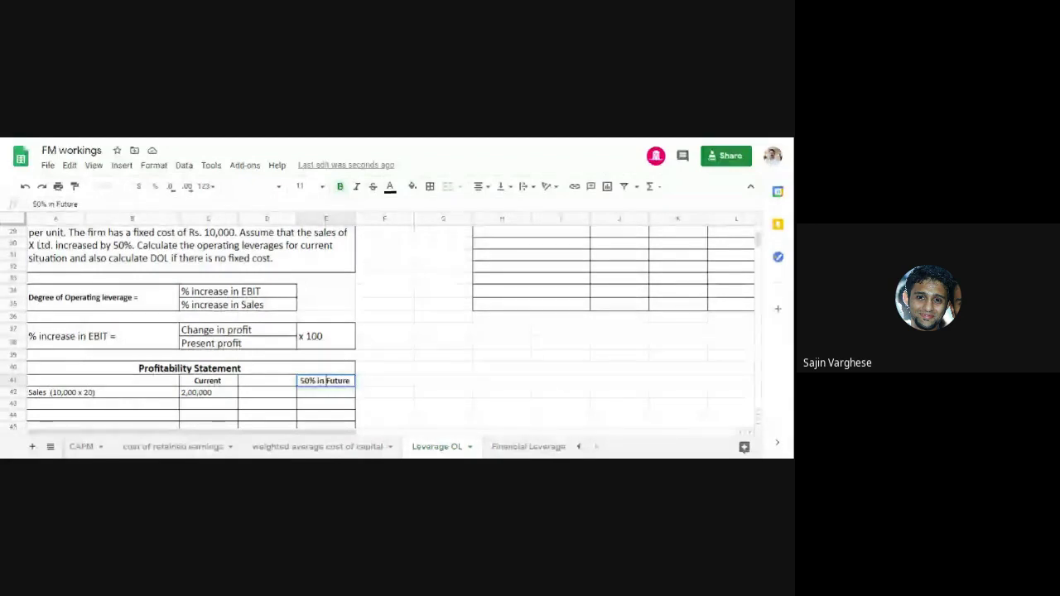
click(500, 366)
- Fill in the future sales in row 42, with the working "15,000 x 20" in D42 and 3,00,000 in E42
click(276, 395)
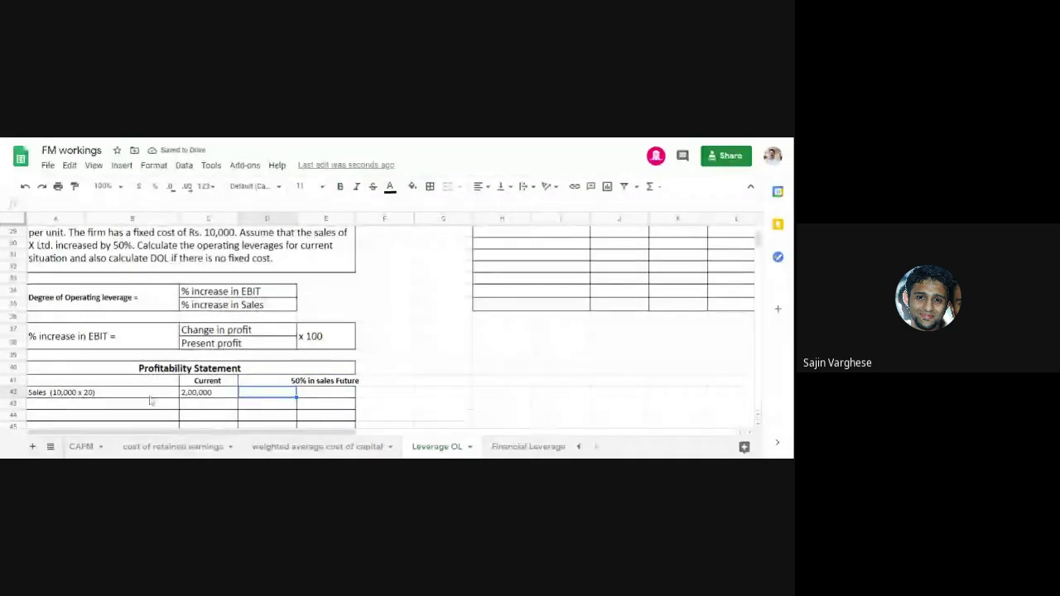
text(15,0)
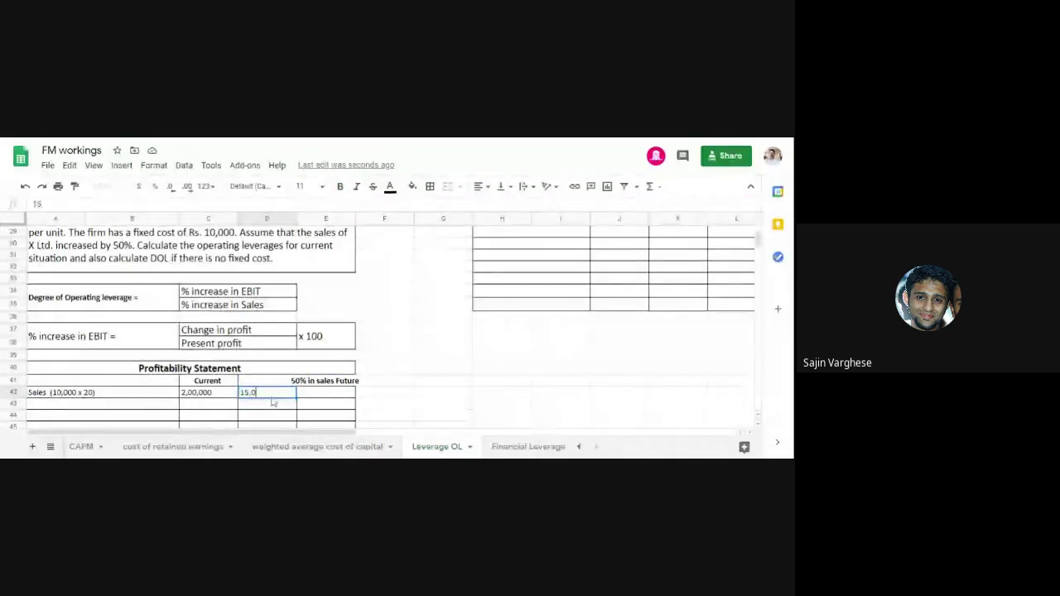
text(00 x 2)
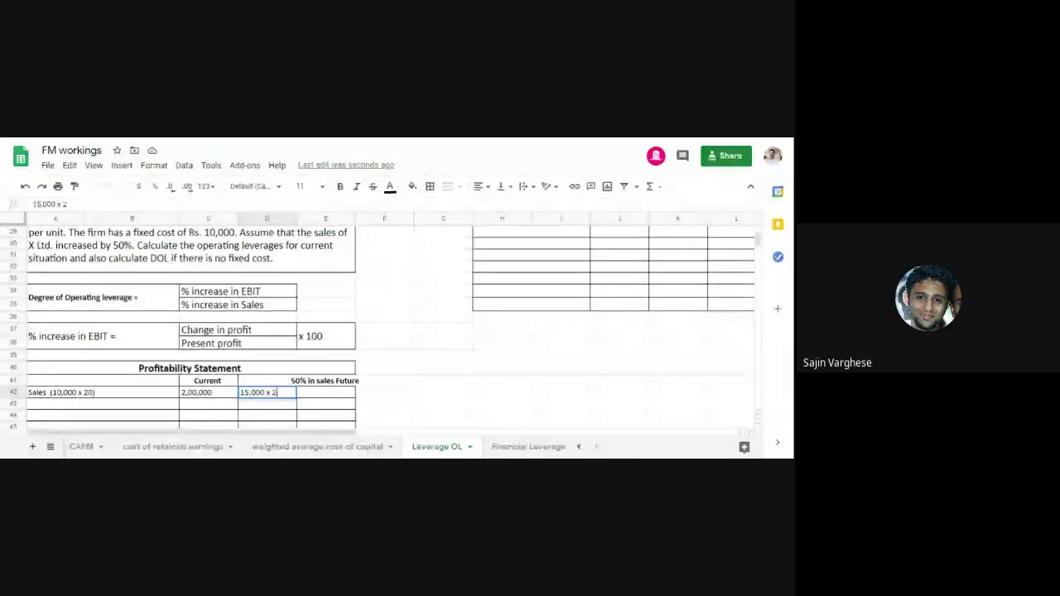
text(0)
click(443, 393)
click(340, 397)
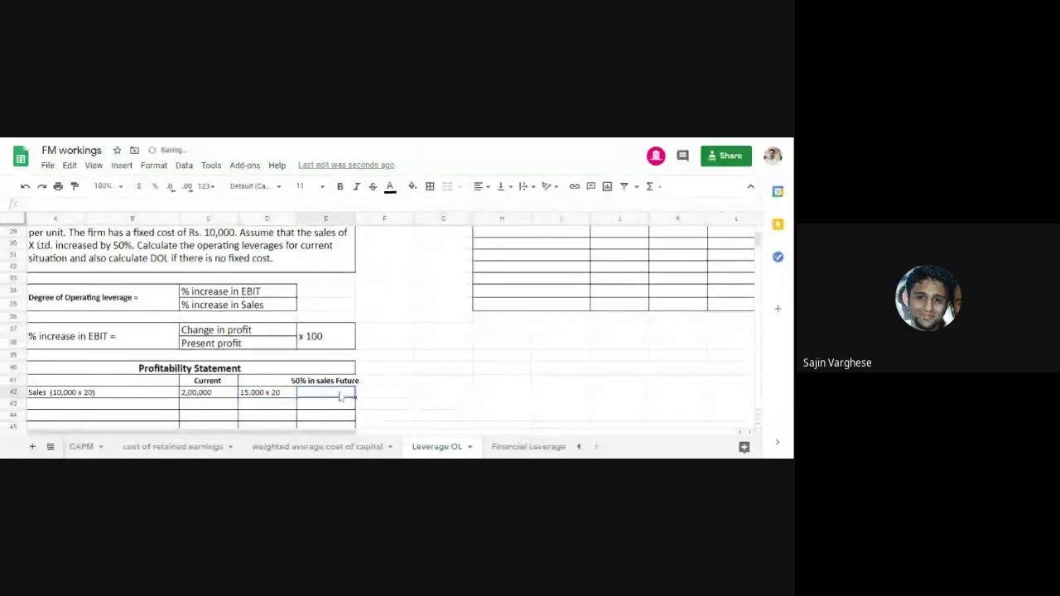
text(3)
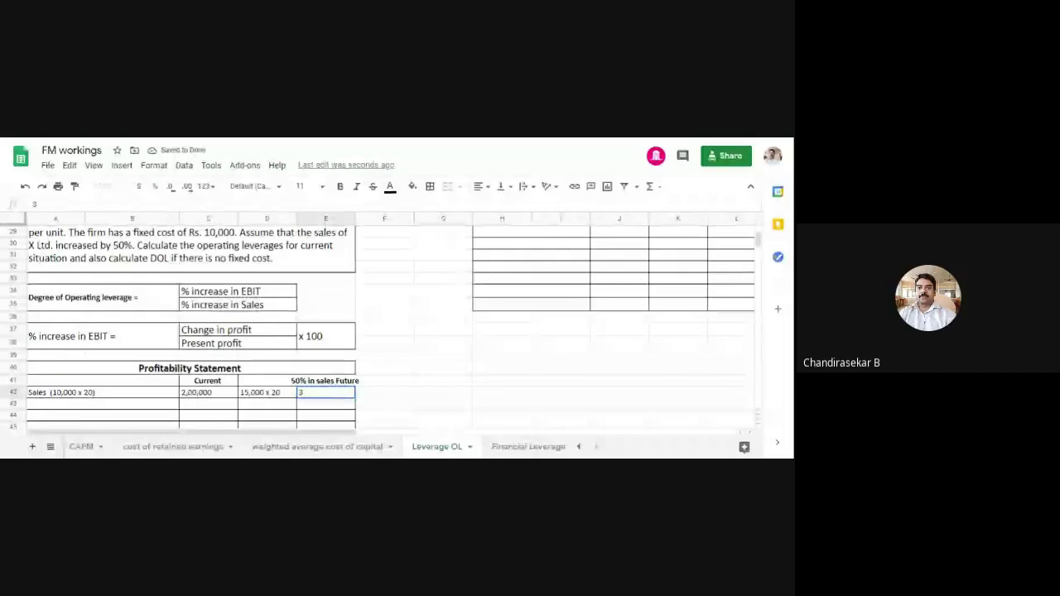
text(,00,000)
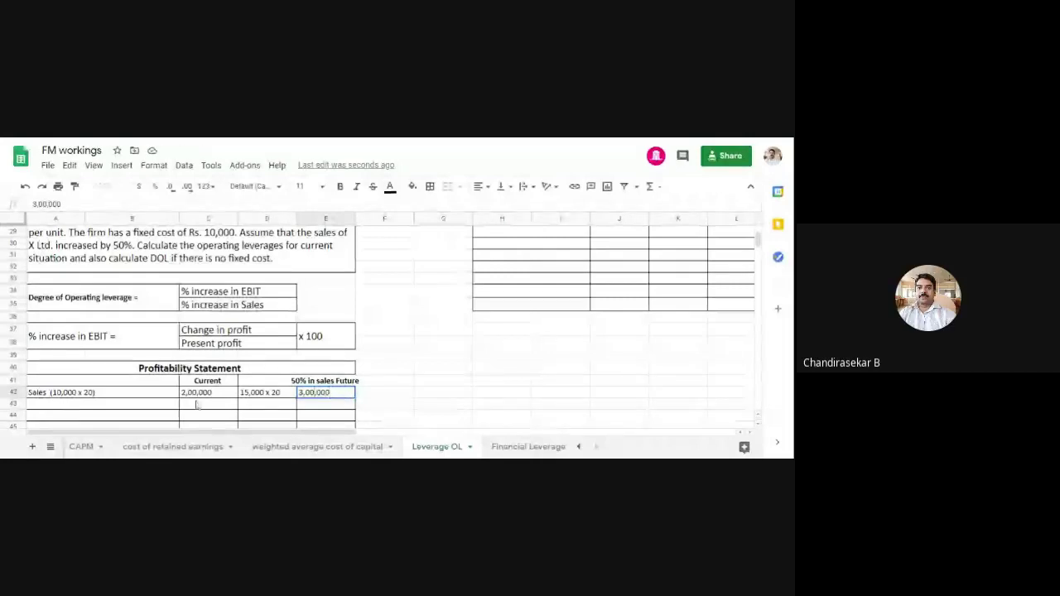
- Enter the row label "(Less) Variable cost" in row 43, below Sales
click(161, 405)
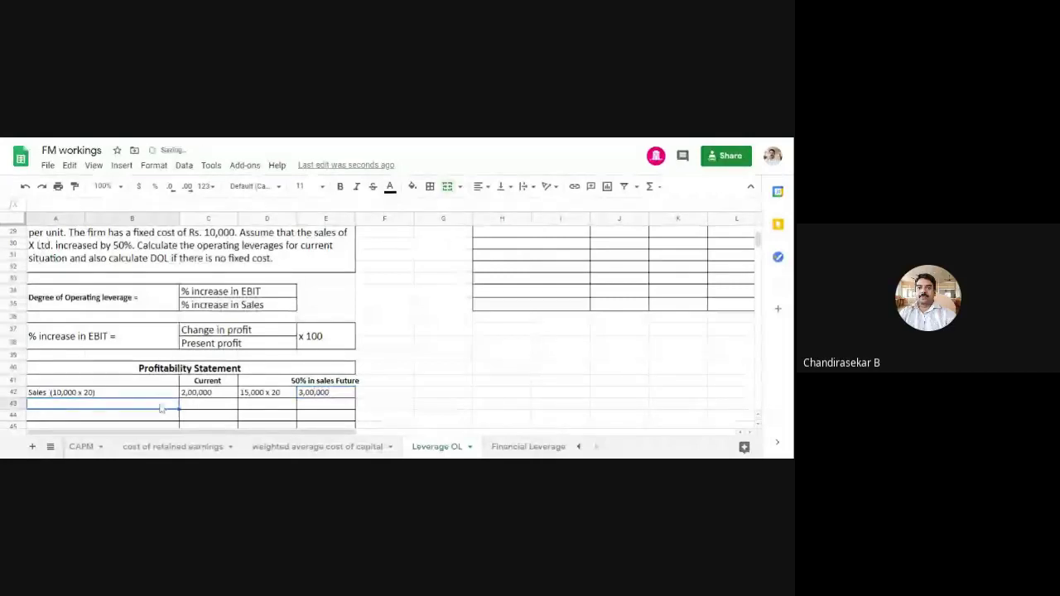
text((Less) )
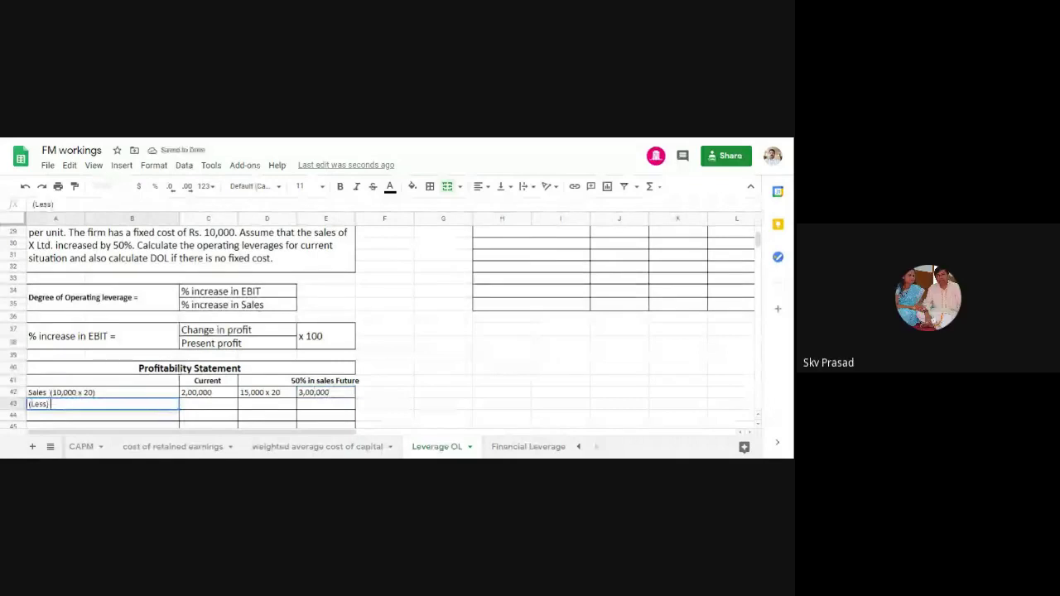
text(Va)
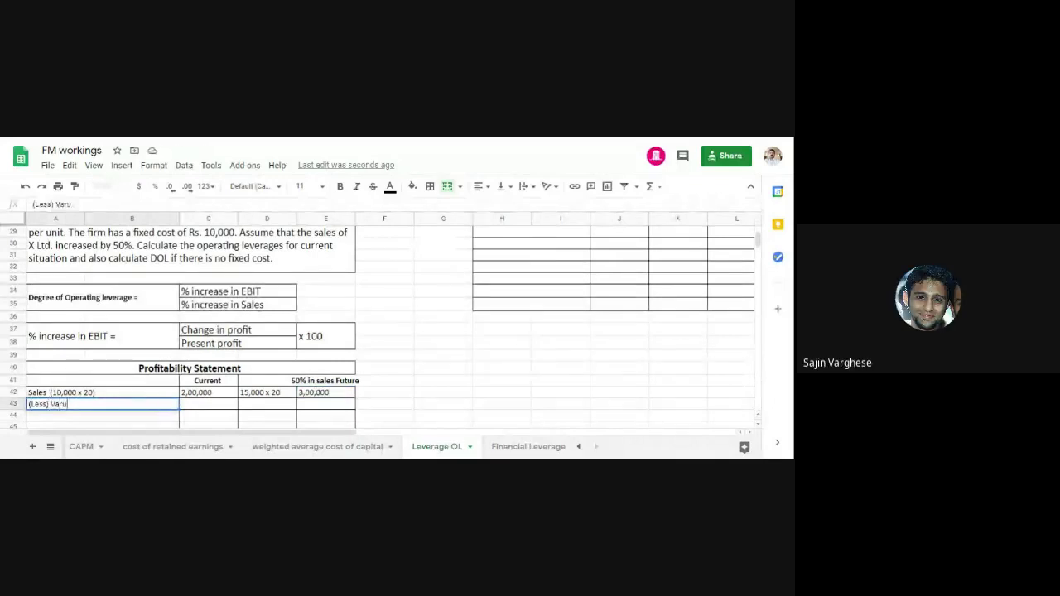
text(riabl)
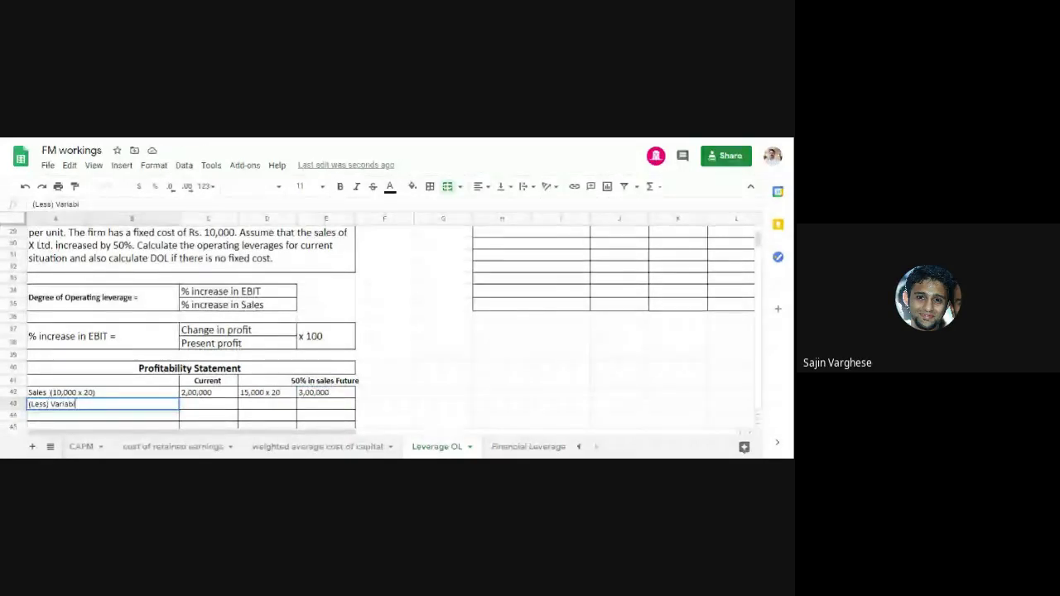
text(e cost)
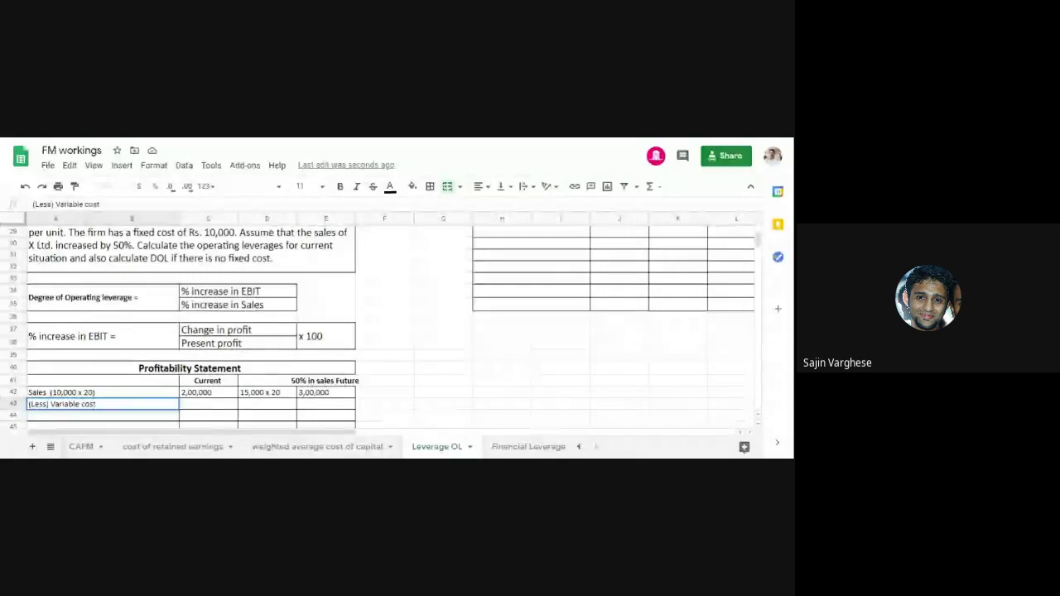
key(Return)
- Check the production cost per unit in Problem 2 and append it to the row 43 label, giving "(Less) Variable cost (14)"
scroll(430, 385, up, 3)
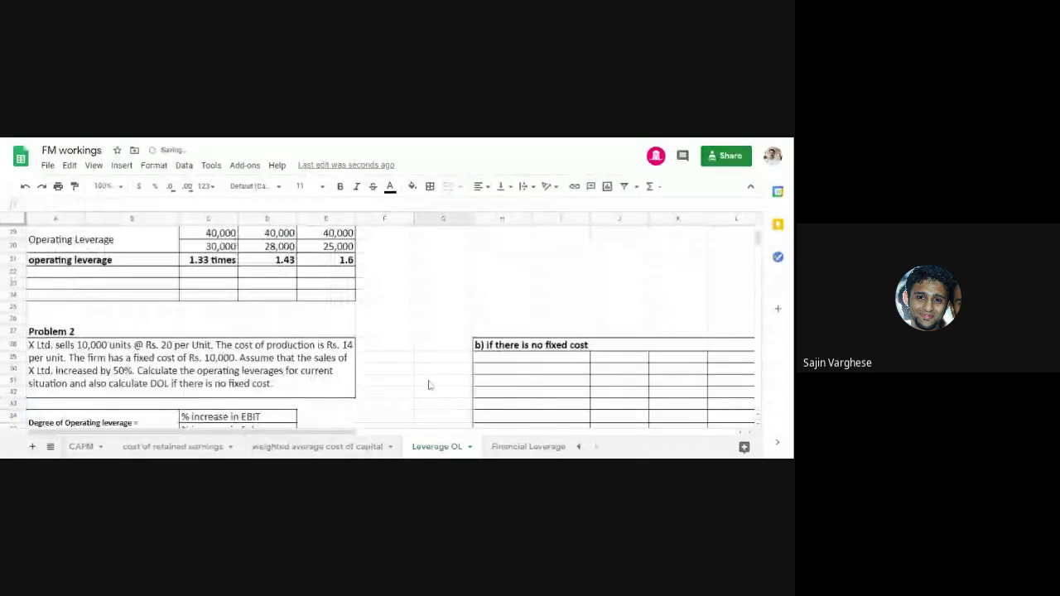
click(430, 385)
scroll(430, 385, down, 4)
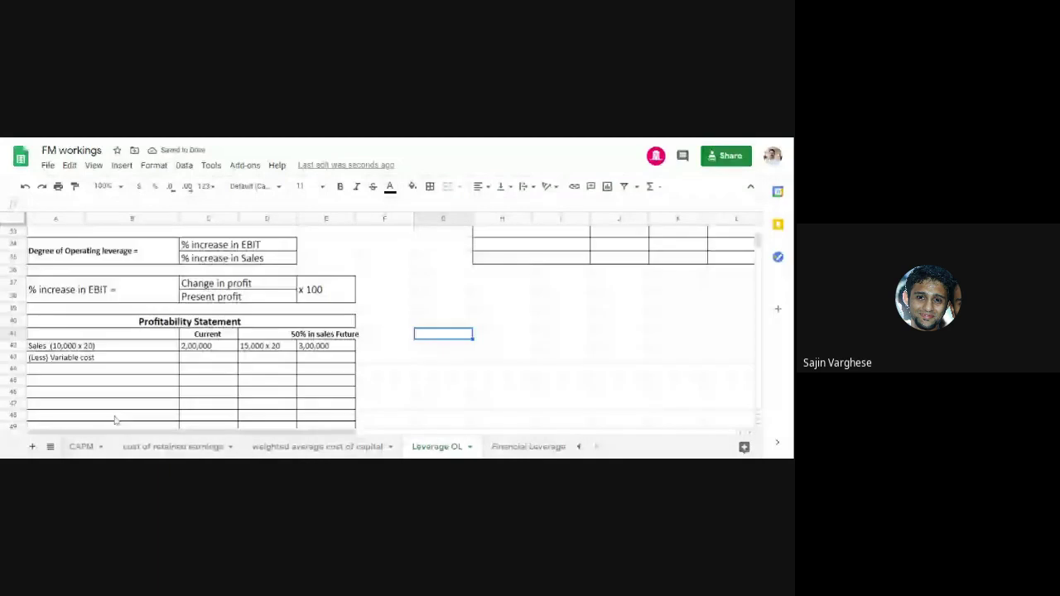
double_click(116, 357)
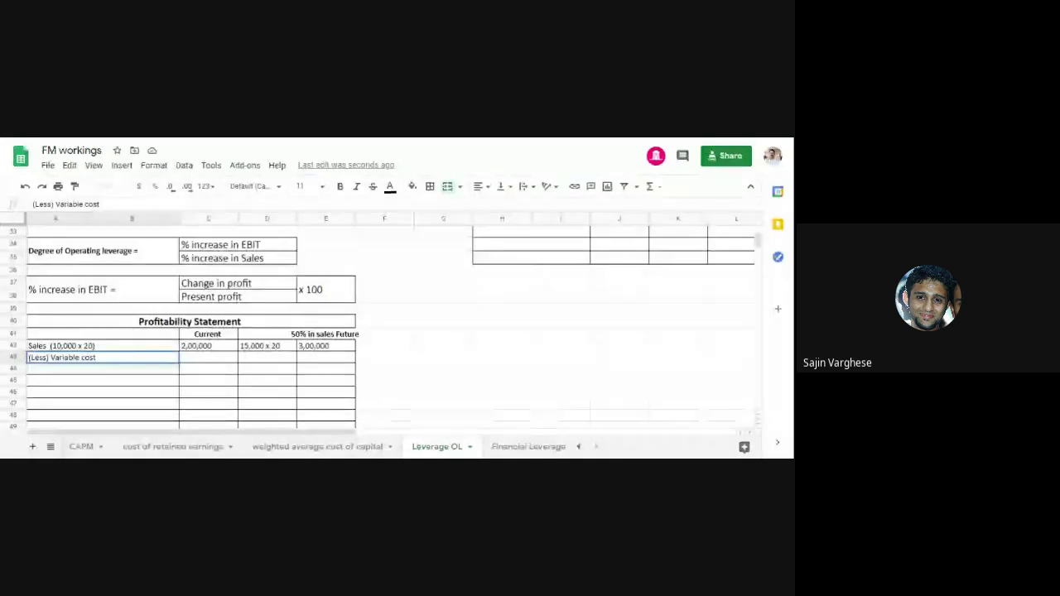
text((14))
click(209, 380)
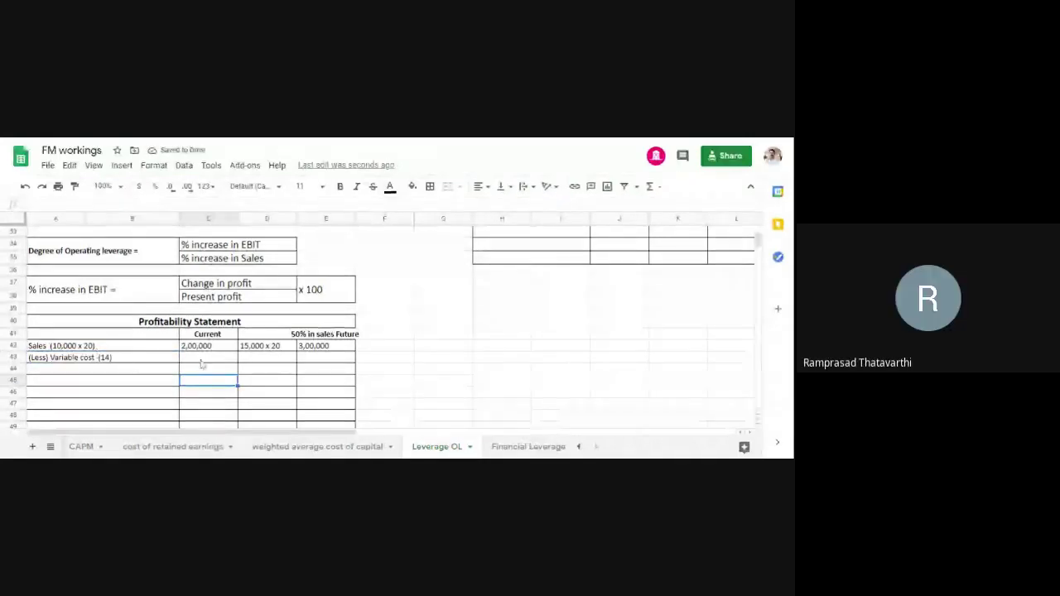
- Enter 1,40,000 as the current variable cost in C43 and the future working "15,000x14" in D43
click(202, 359)
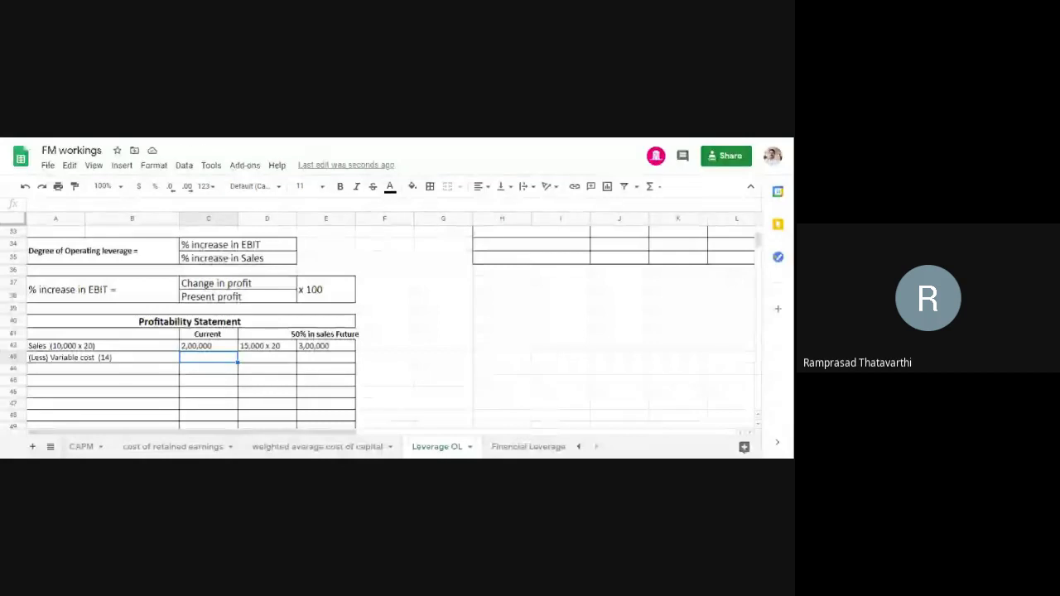
text(1)
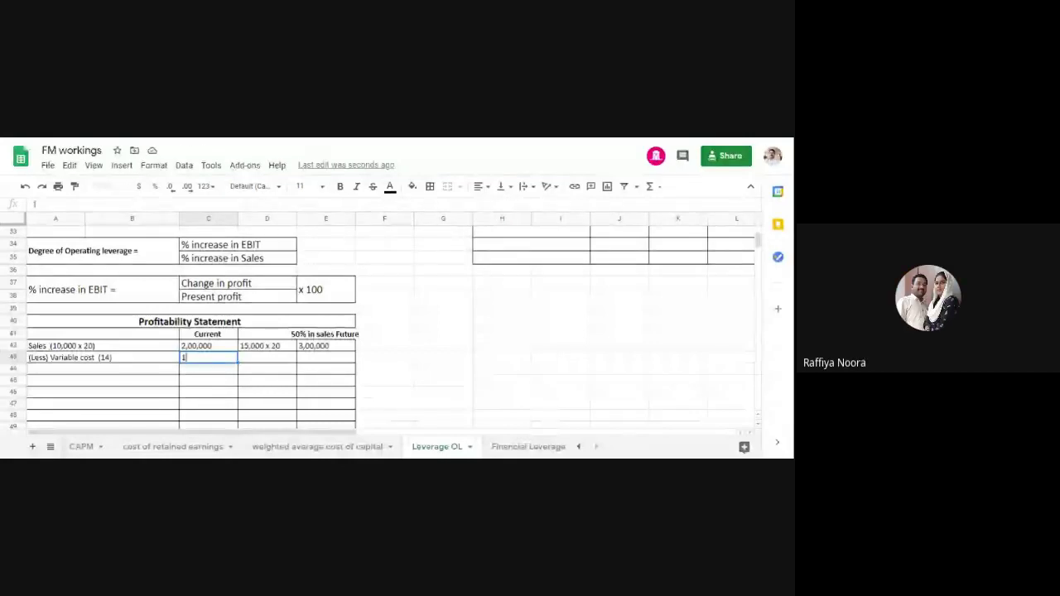
text(,40,000)
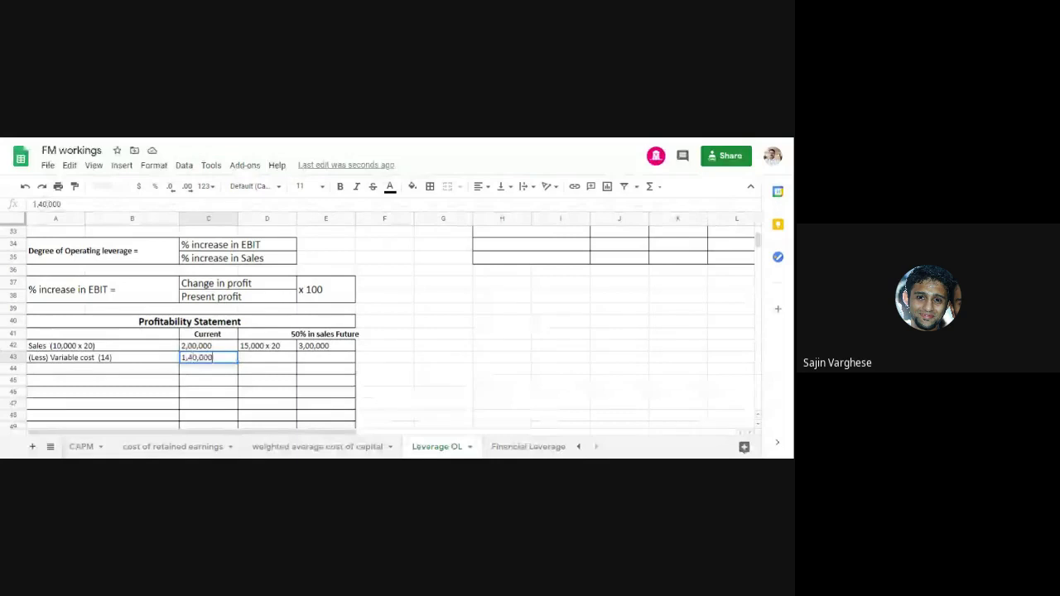
click(262, 363)
text(15,000x)
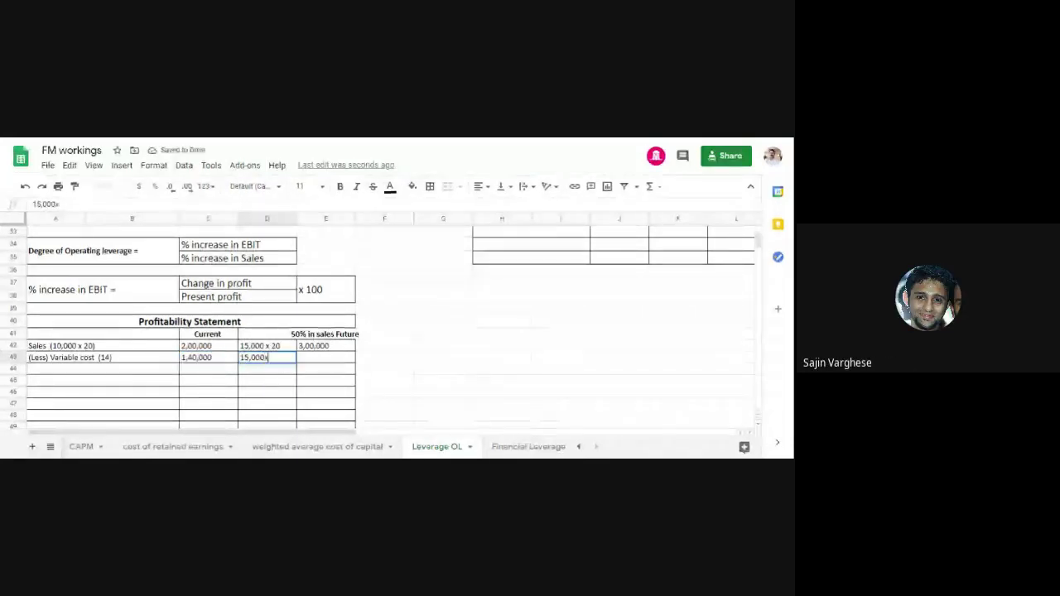
text(14)
- Enter 2,10,000 as the future variable cost in E43
click(332, 362)
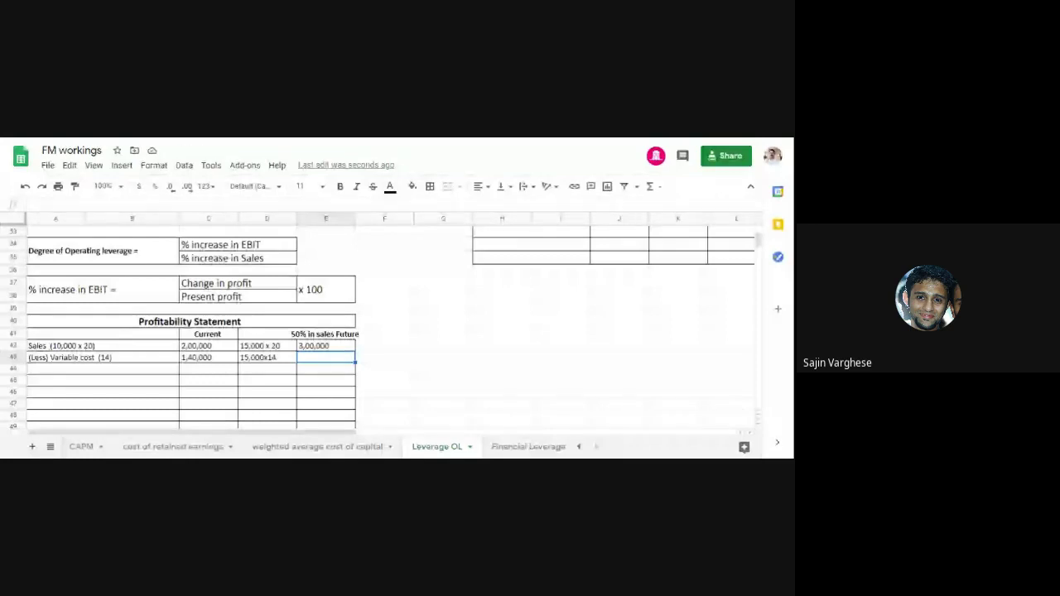
text(2)
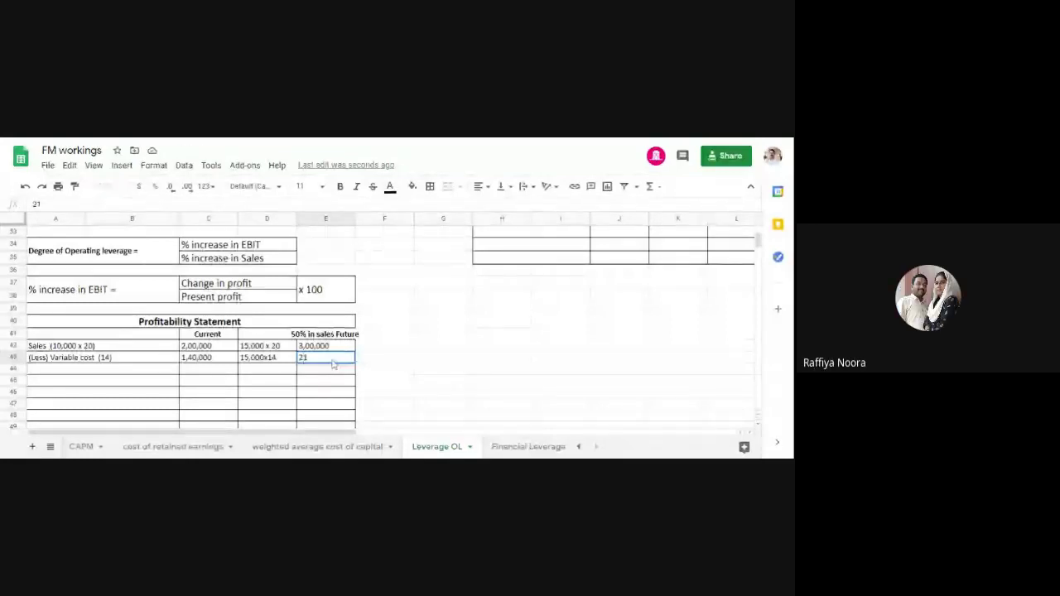
text(1)
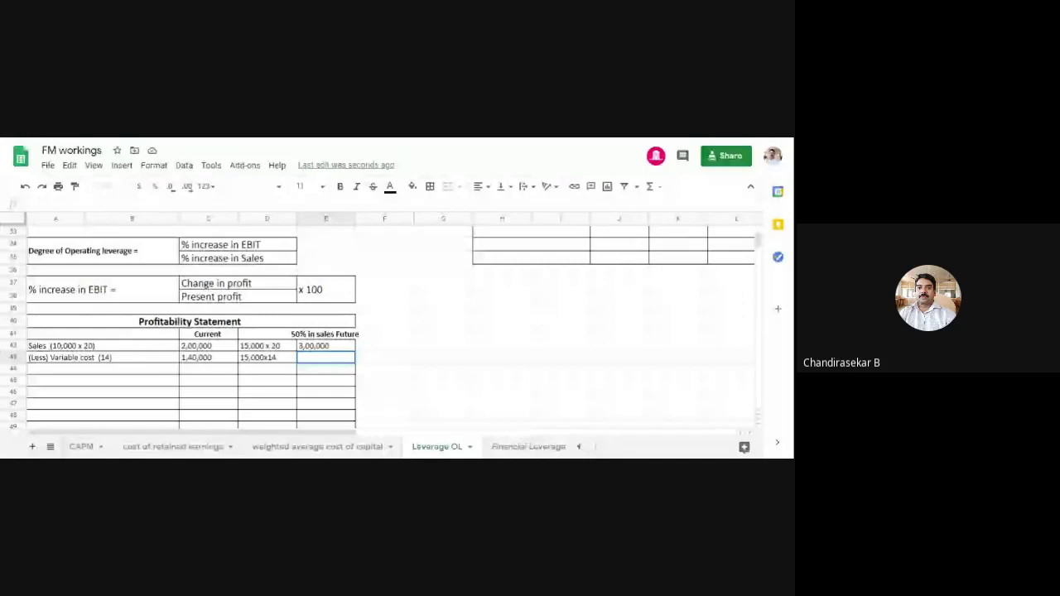
key(BackSpace)
text(,10,000)
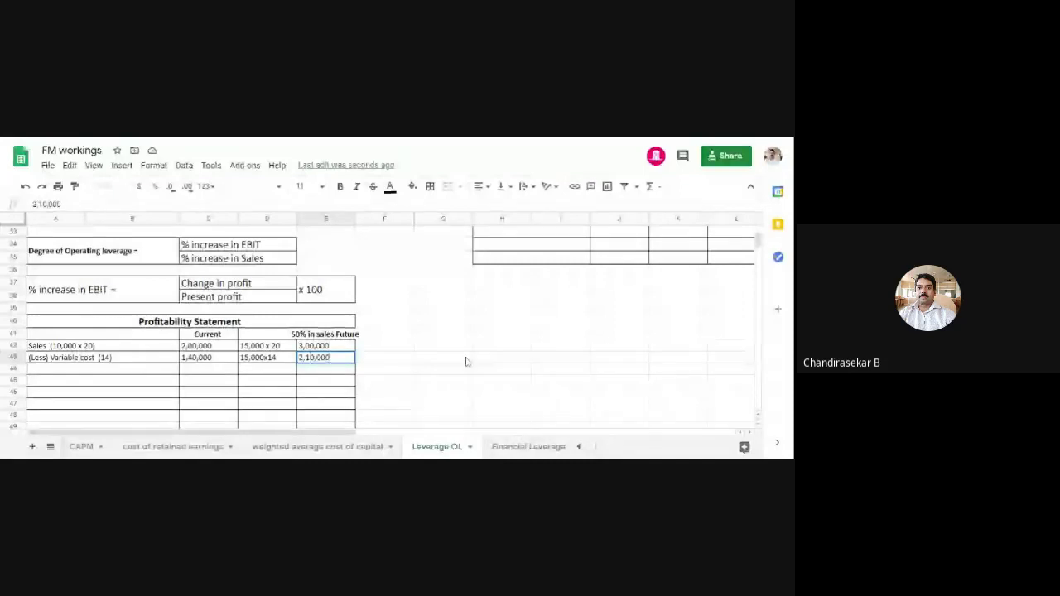
click(471, 365)
- Add a "Contribution" row in row 44 with 60,000 as the current figure and 90,000 as the future figure
click(124, 370)
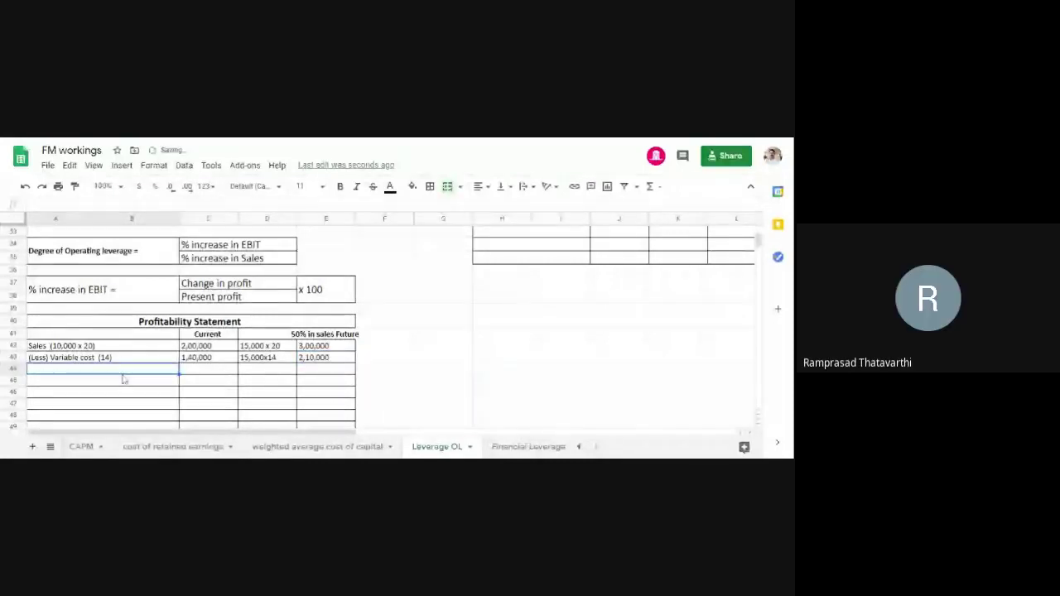
text(Contri)
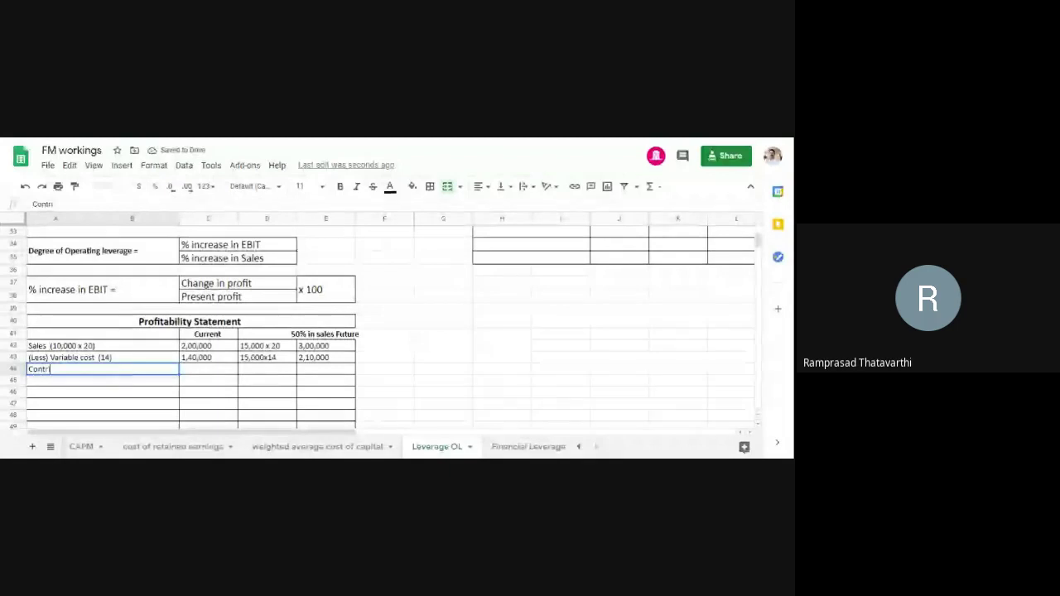
text(bution)
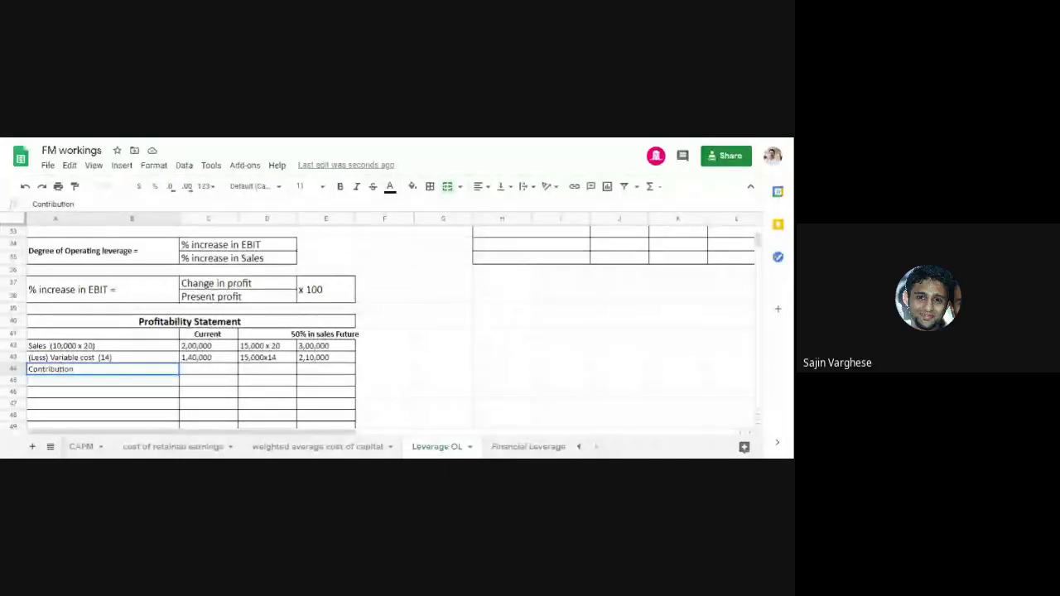
click(221, 372)
text(6)
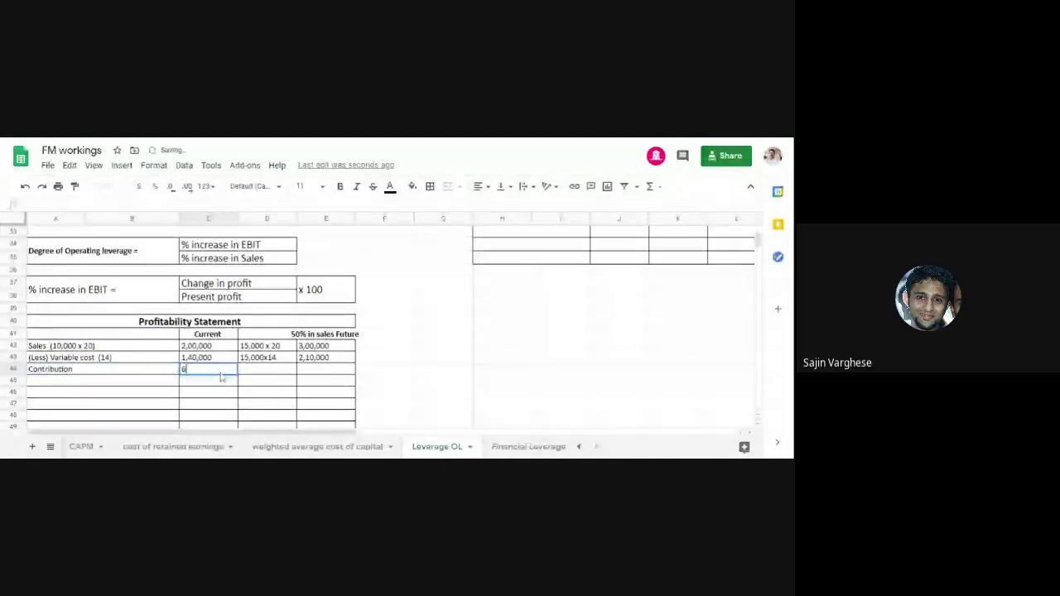
text(0,000)
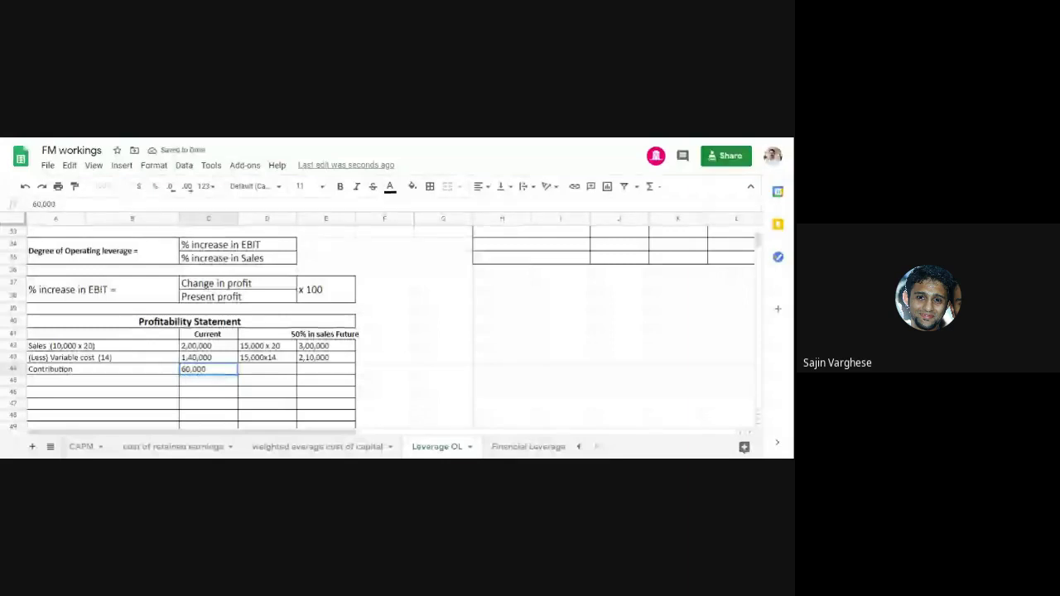
click(319, 372)
text(90,)
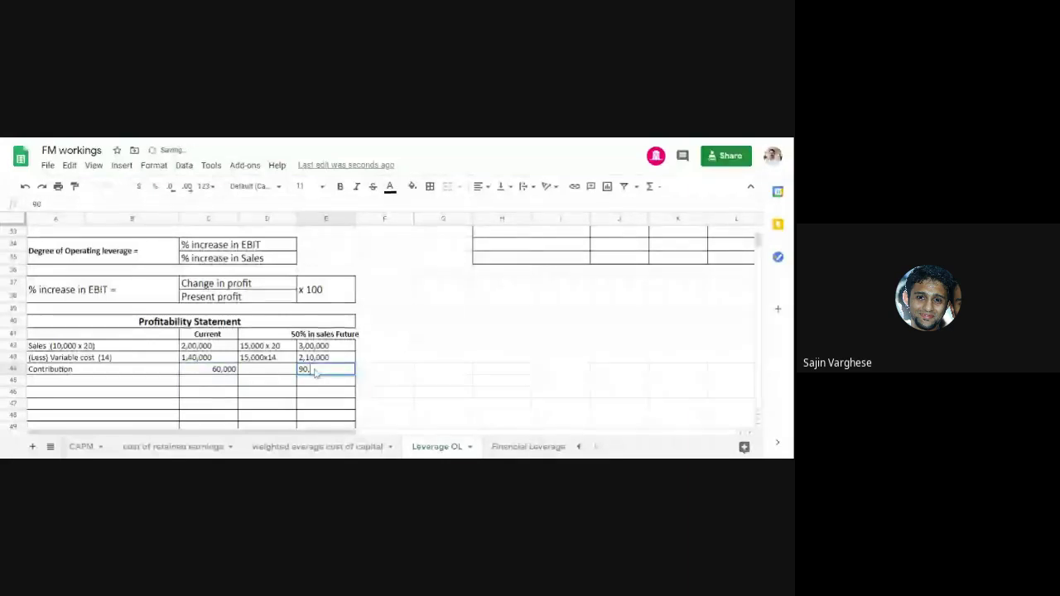
text(000)
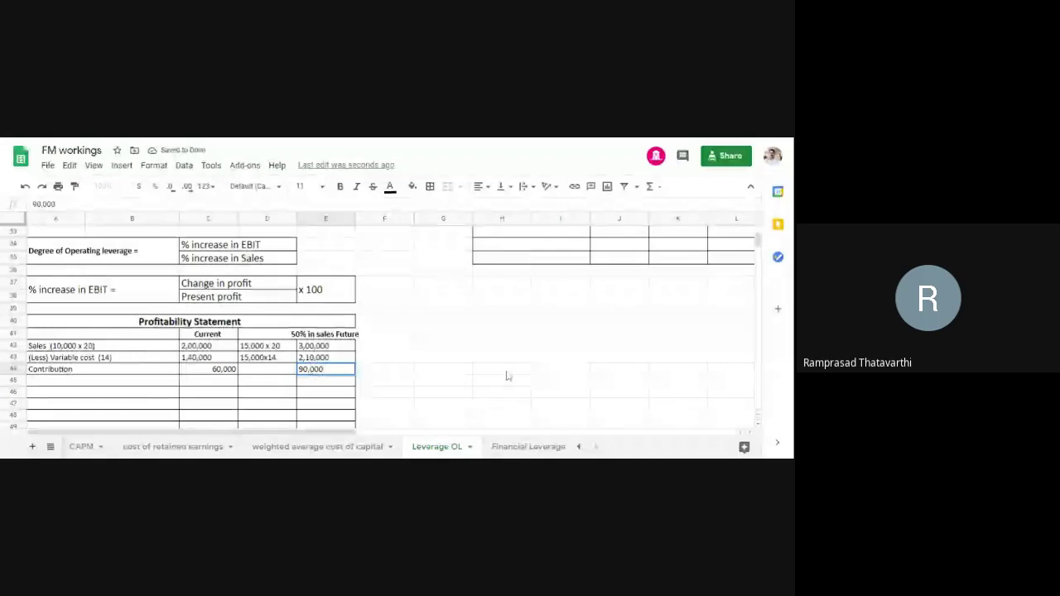
click(60, 382)
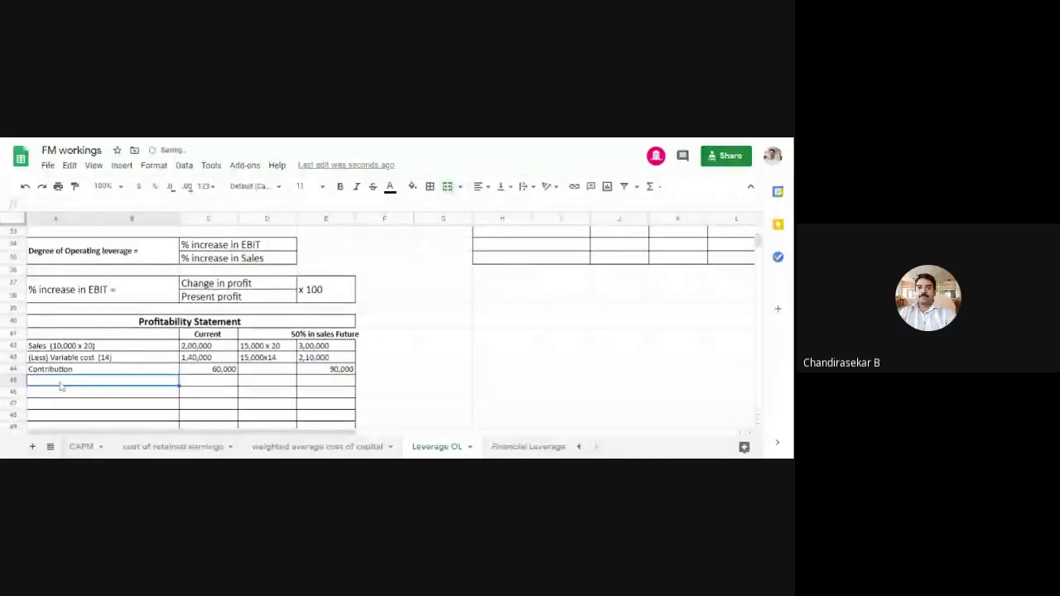
- Add a "(Less)Fixed cost" row in row 45 with 10,000 as both the current and the future figure
text((Le)
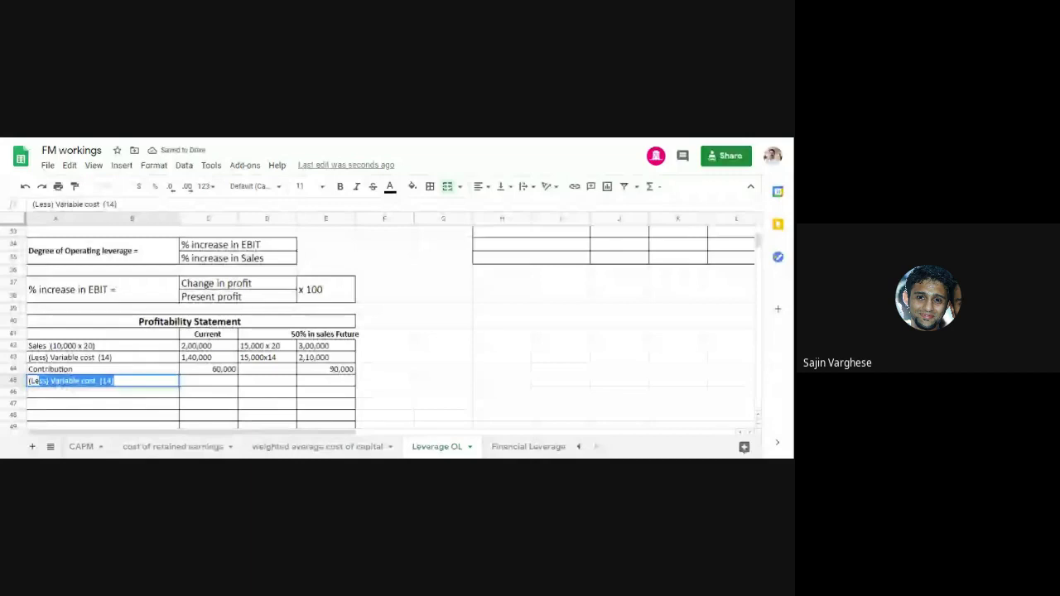
text(ss)Fi)
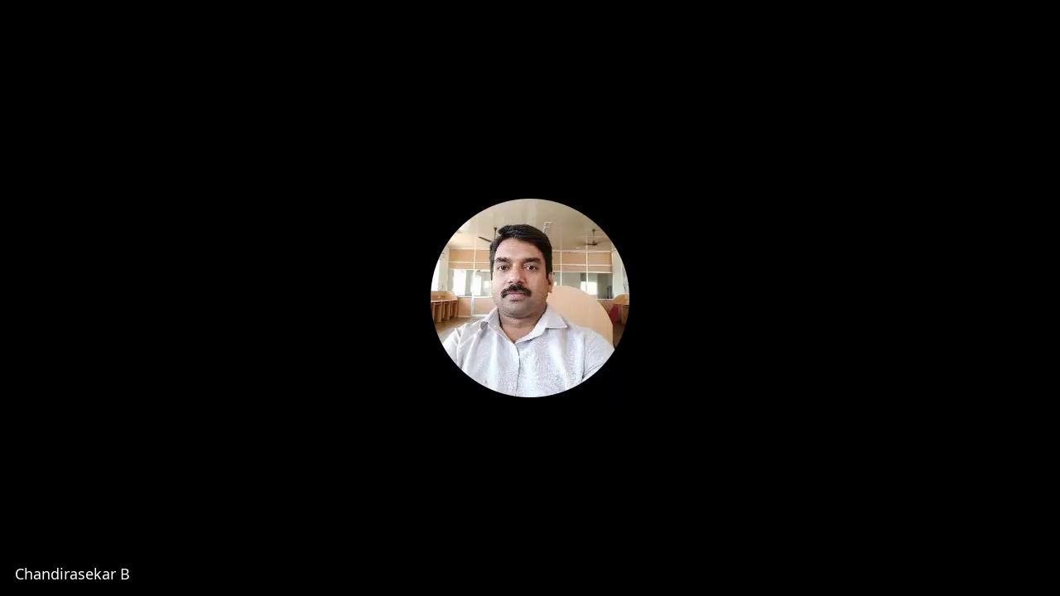
text(xed cost)
click(229, 383)
text(10)
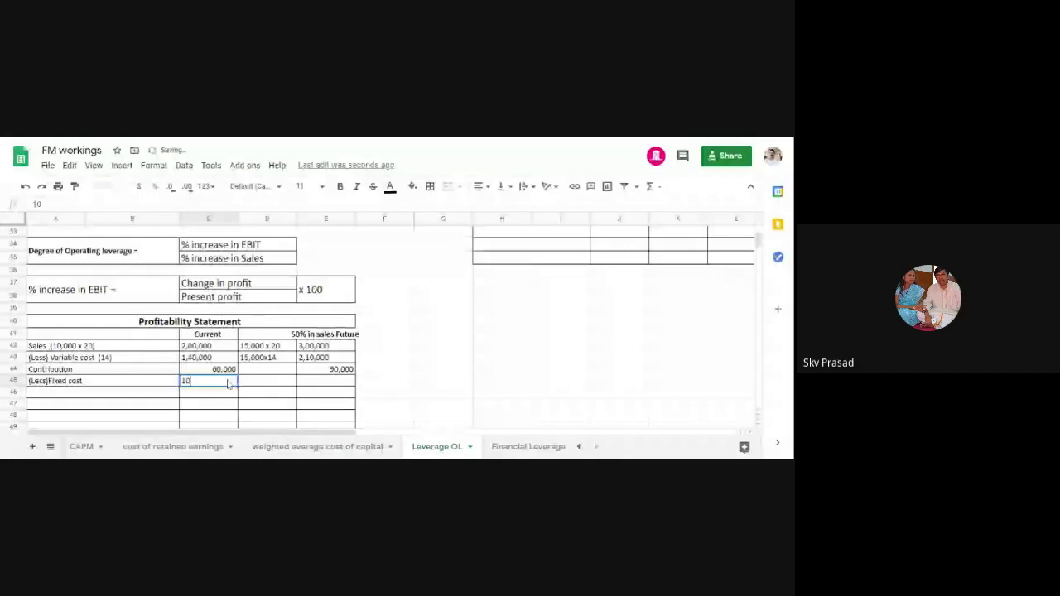
text(,000)
key(Tab)
key(Tab)
text(10,000)
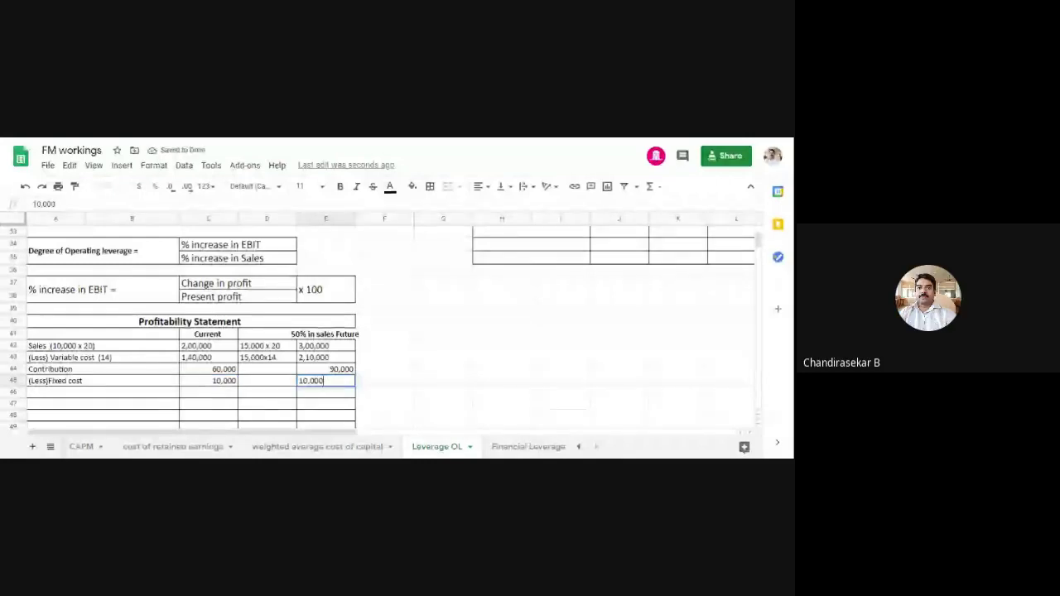
- Label row 46 of the profitability statement "Operating profit (EBIT)"
click(201, 394)
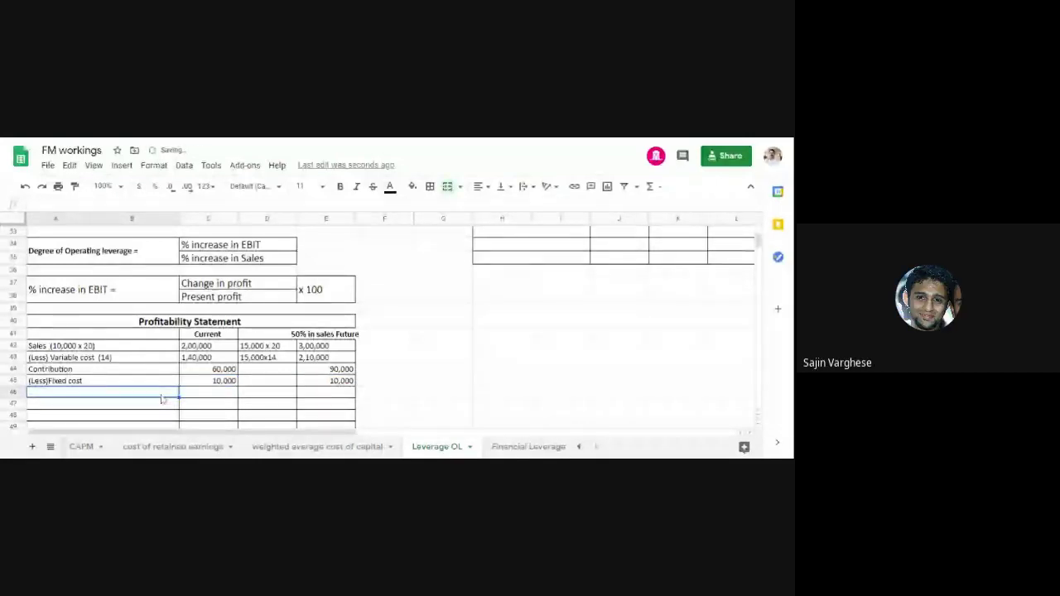
click(161, 399)
text(Operating)
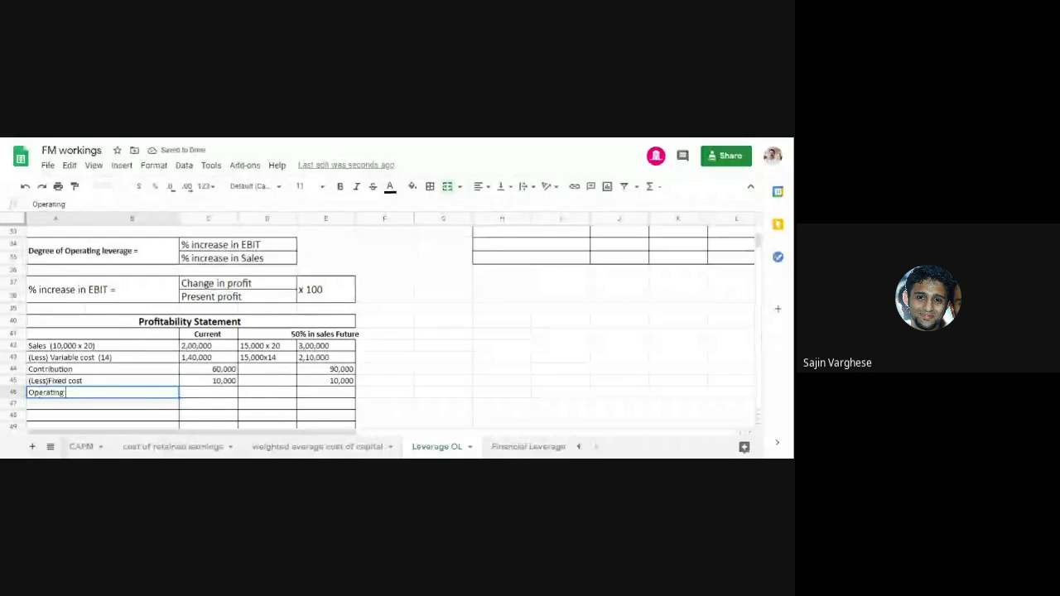
text( profit)
key(BackSpace)
key(BackSpace)
key(BackSpace)
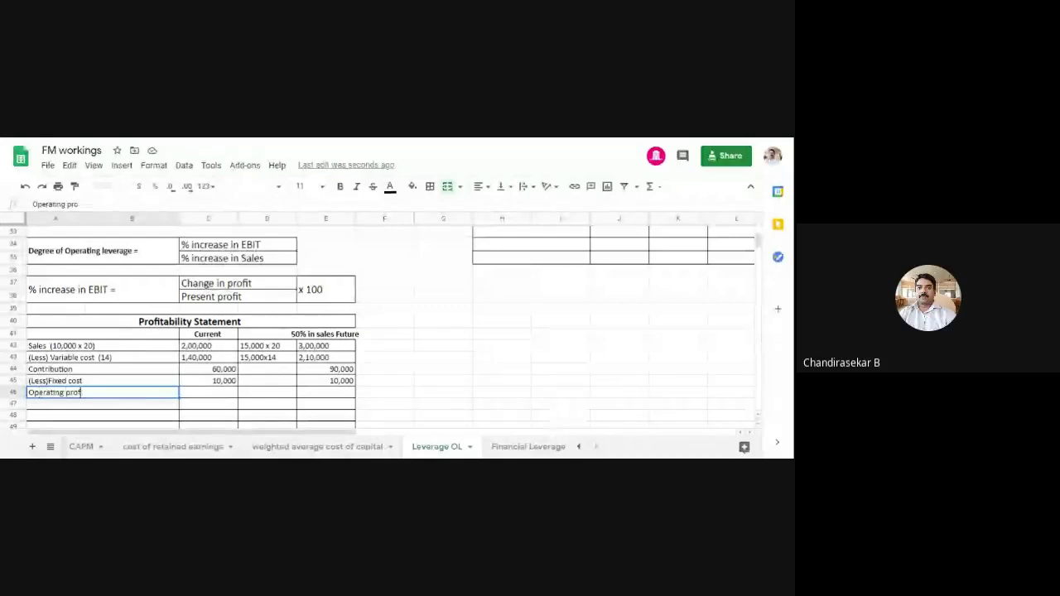
text(fit (E)
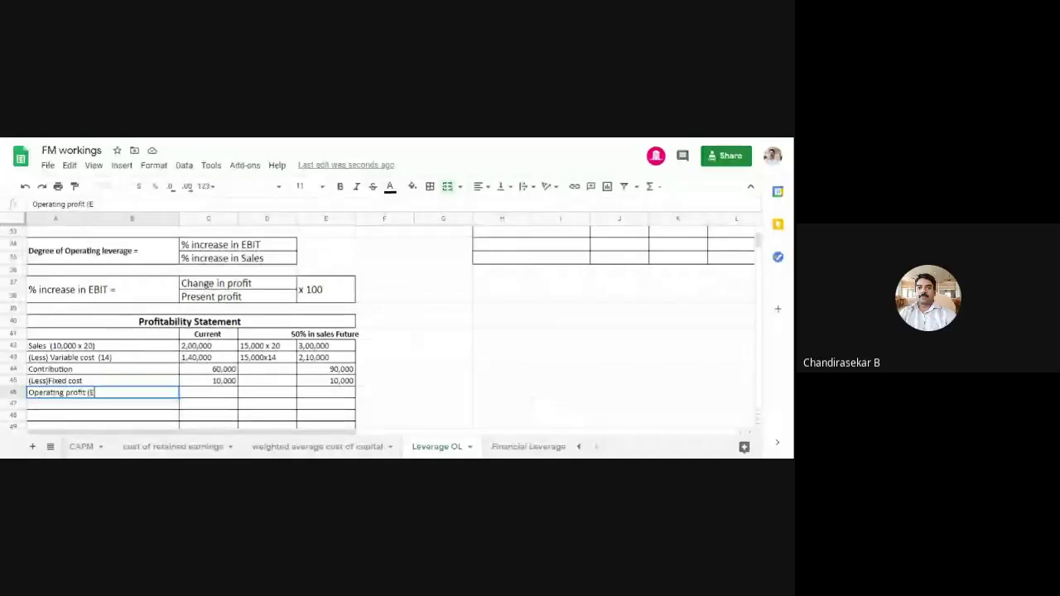
text(BIT)
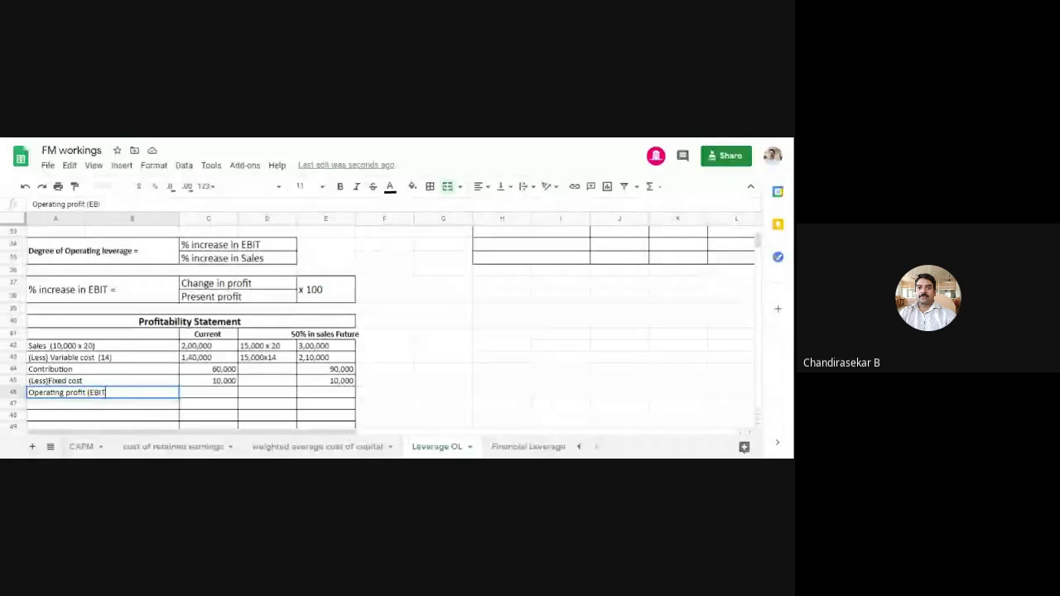
text())
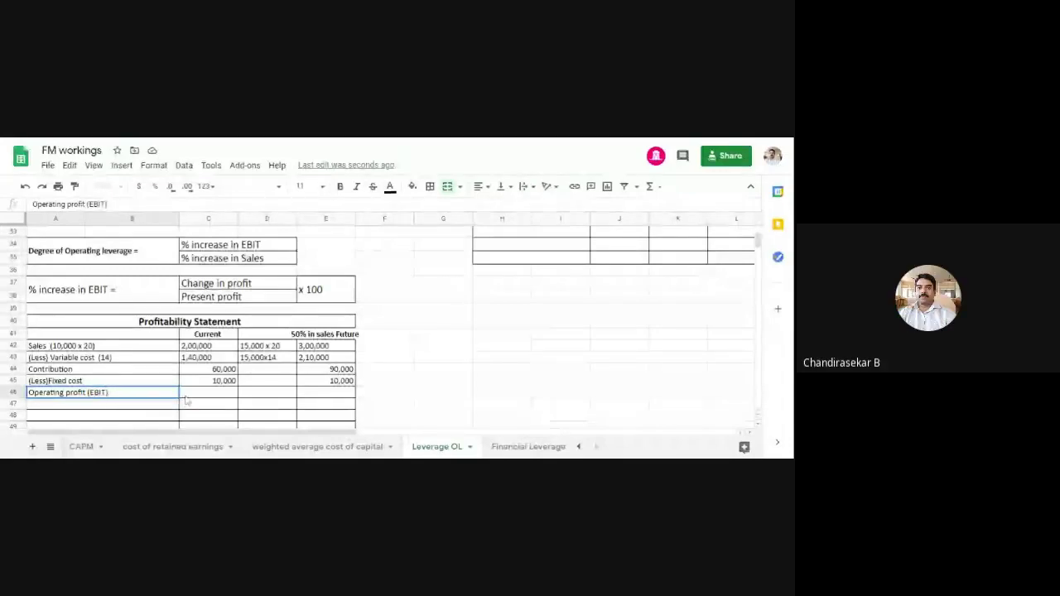
- Enter 50,000 as the current operating profit in C46 and 80,000 as the future operating profit in E46
click(219, 393)
text(50,)
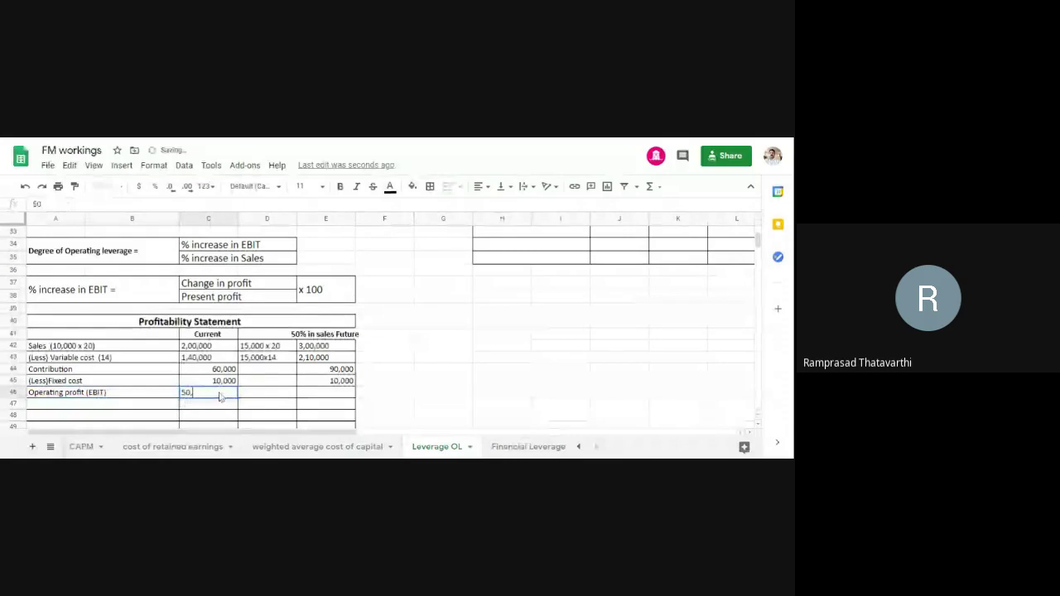
text(000)
key(Tab)
key(Tab)
text(80,)
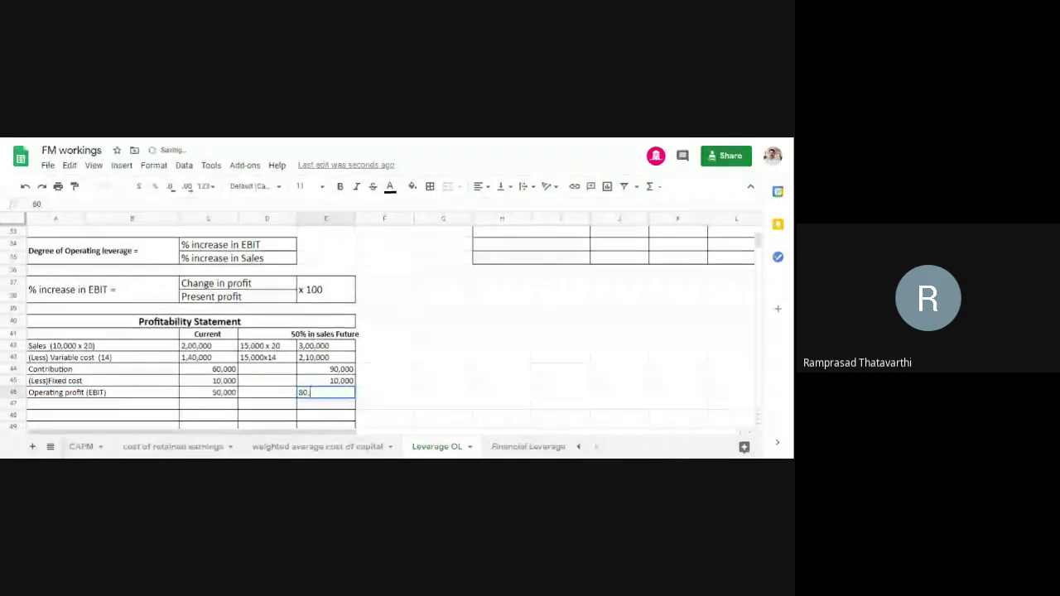
text(000)
click(422, 371)
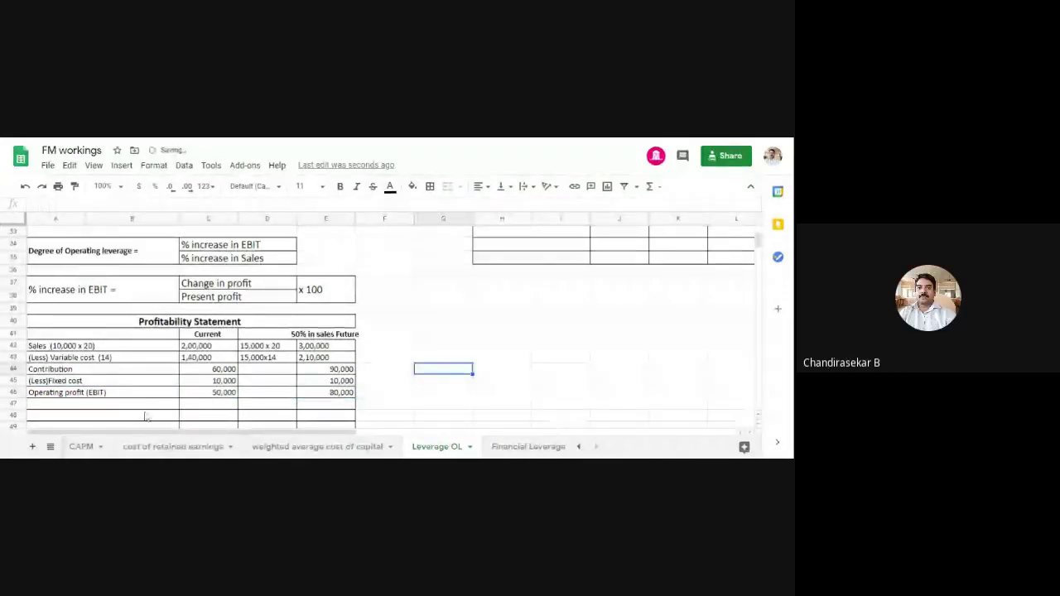
- Make the Operating profit (EBIT) row bold from its label through the future figure
drag(100, 392, 331, 398)
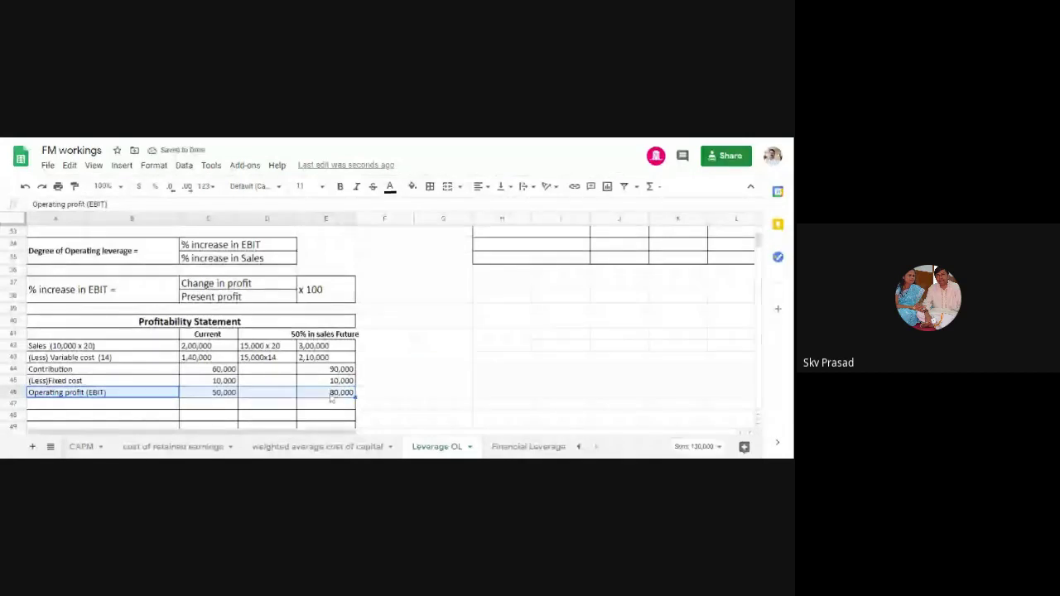
key(ctrl+b)
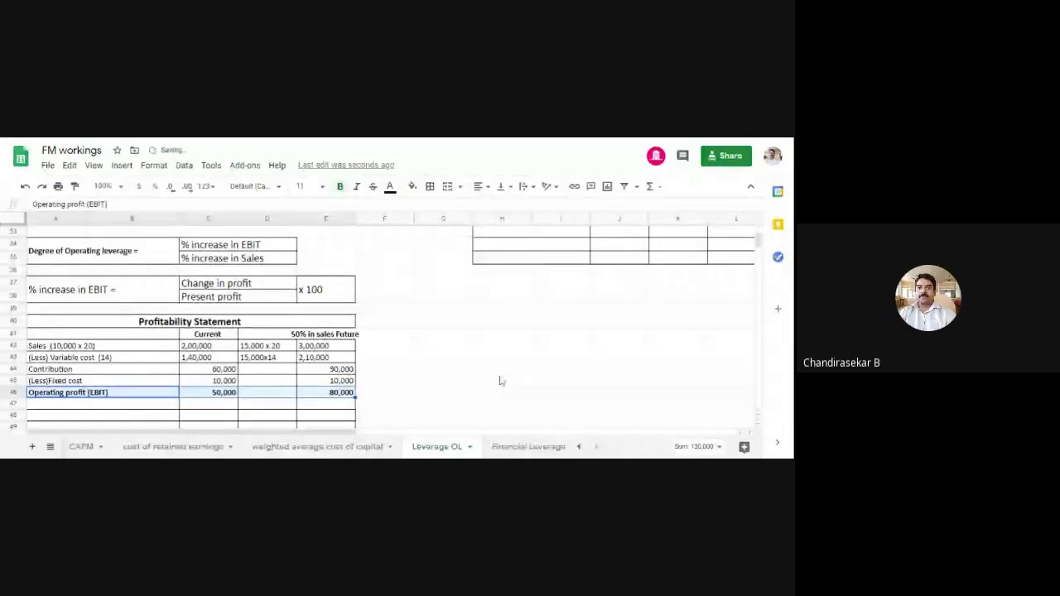
click(503, 367)
scroll(380, 332, up, 1)
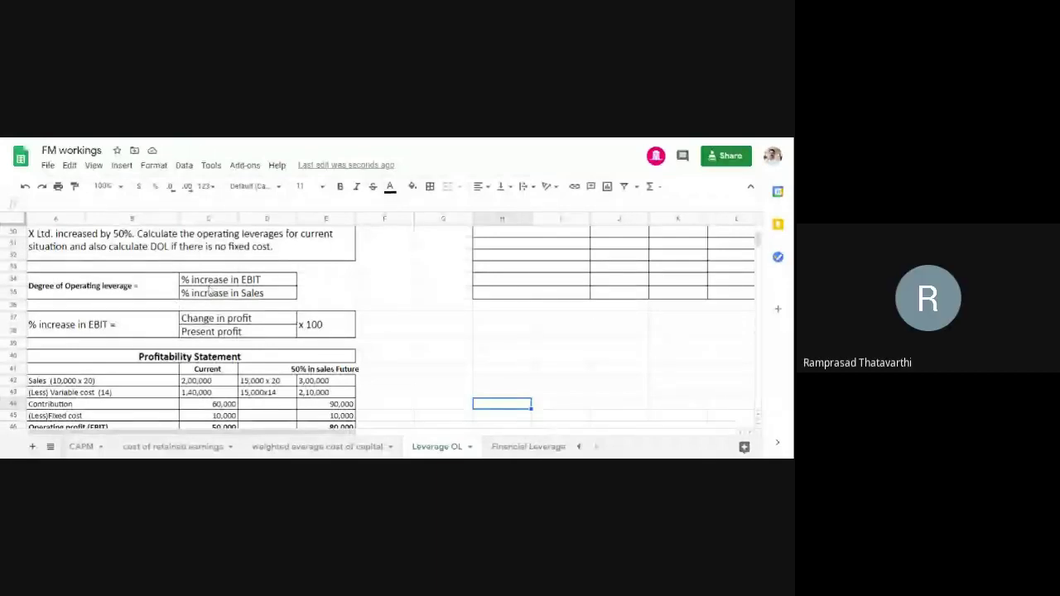
scroll(205, 321, down, 1)
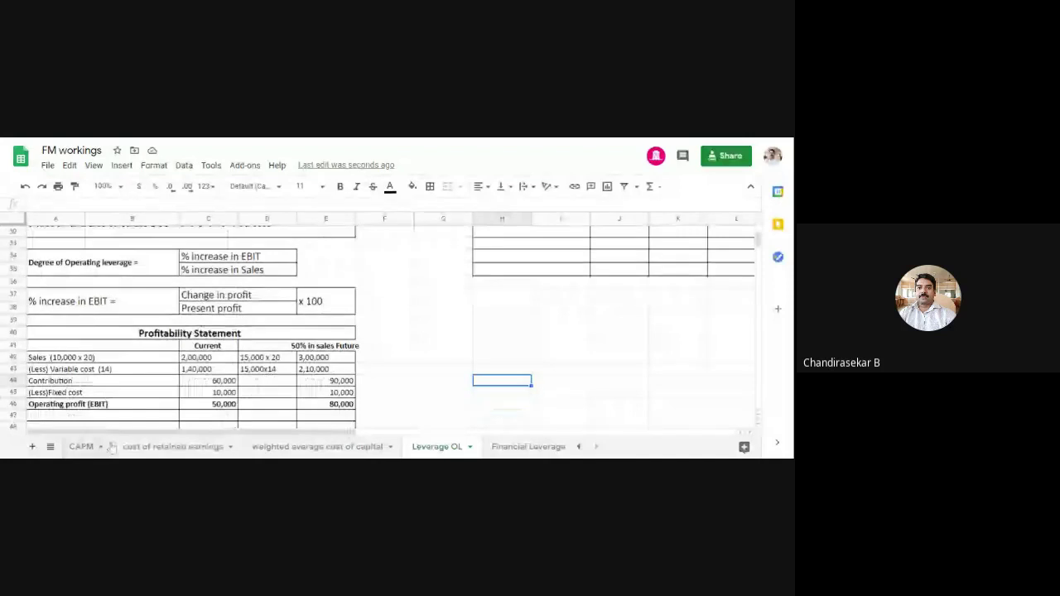
- Add the label "% Change in EBIT" in cell A49 below the Profitability Statement figures
scroll(439, 341, down, 1)
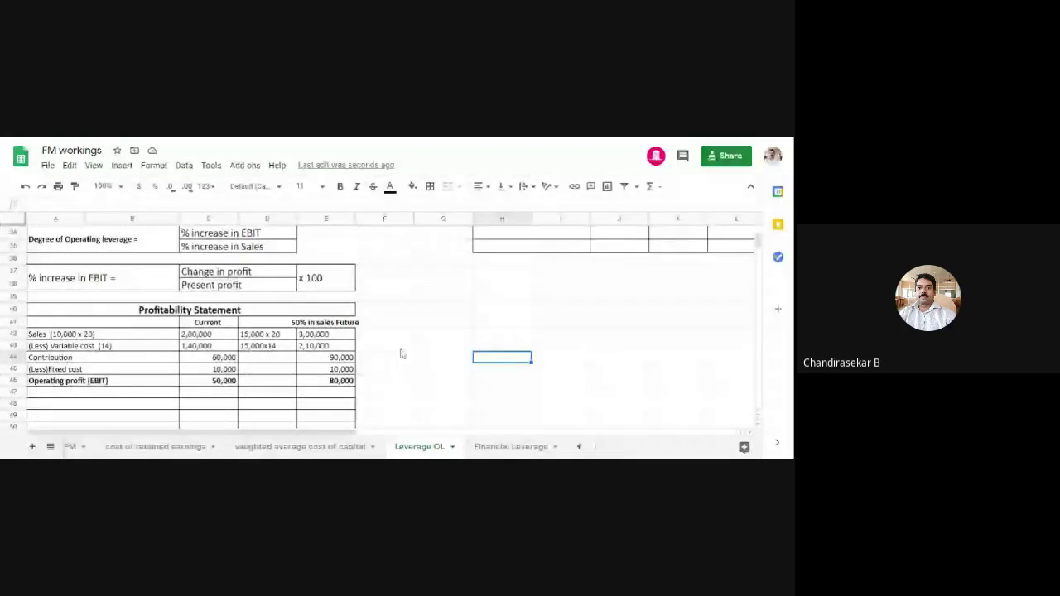
click(402, 347)
scroll(449, 359, down, 3)
scroll(445, 364, up, 2)
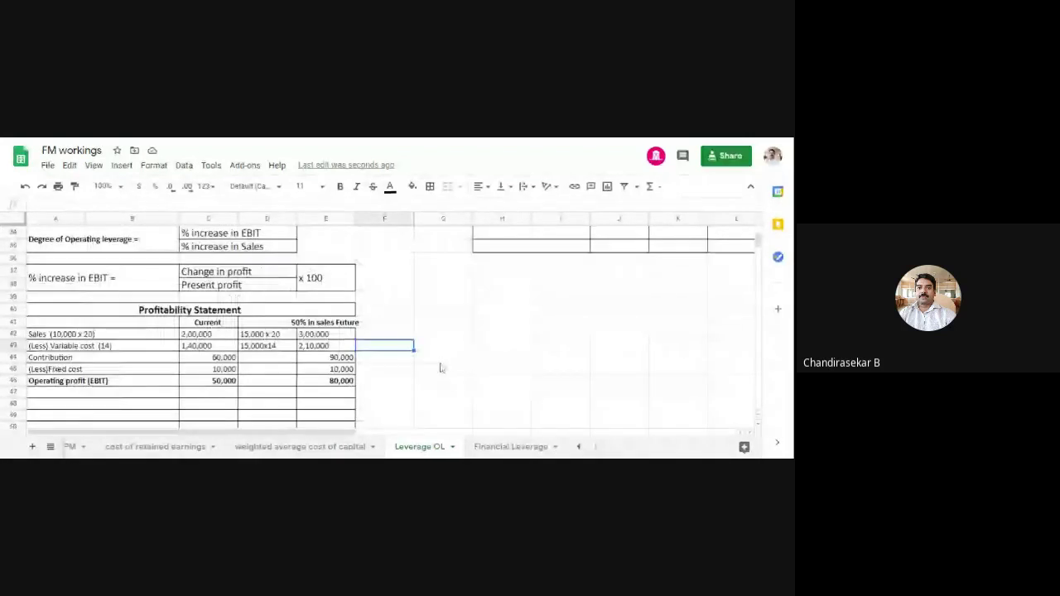
scroll(442, 367, down, 1)
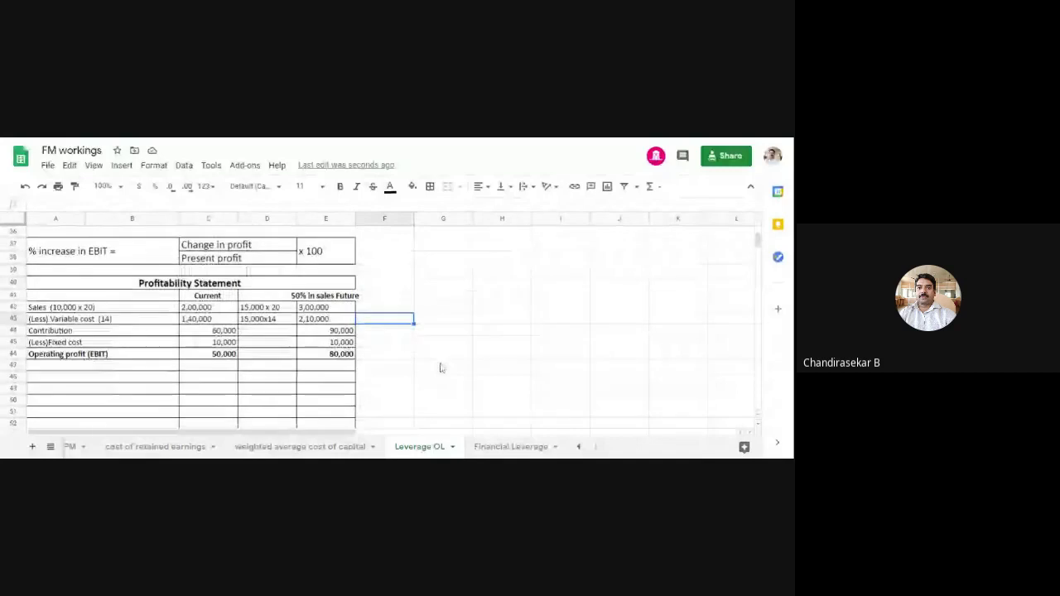
click(62, 392)
text(E)
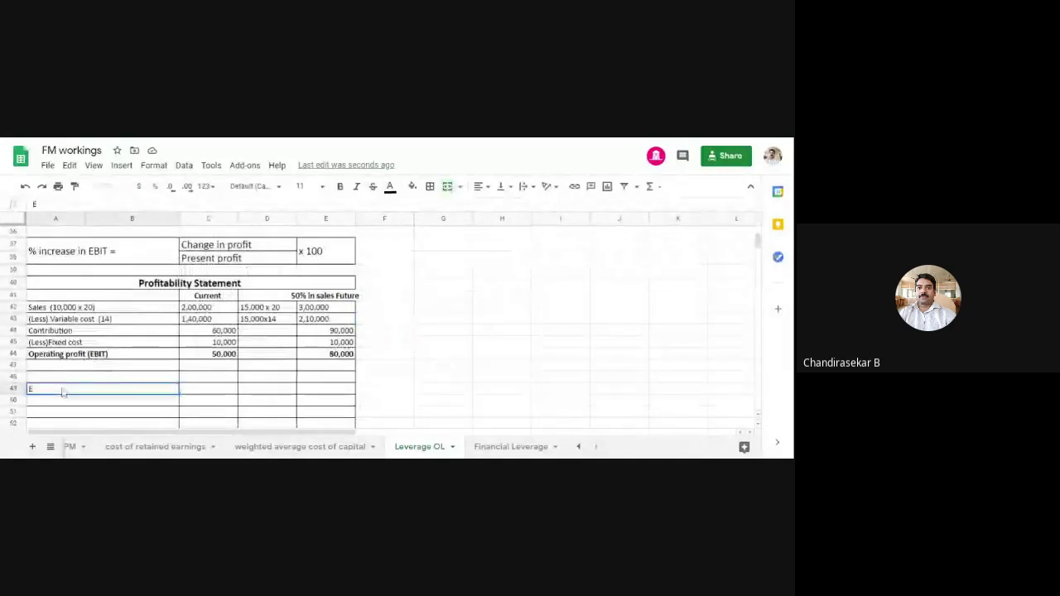
key(BackSpace)
text(%)
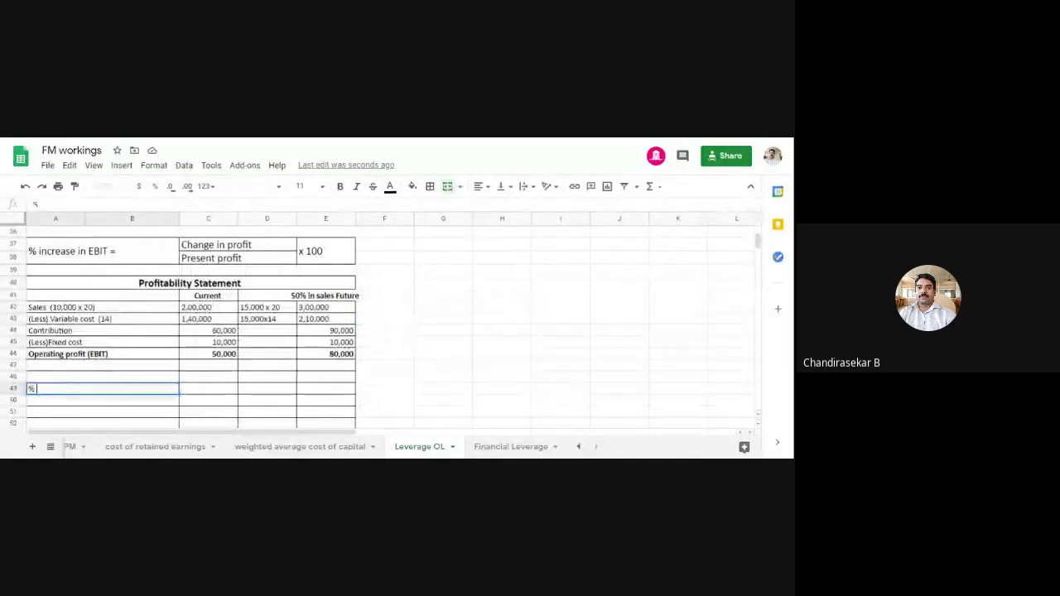
text( Change)
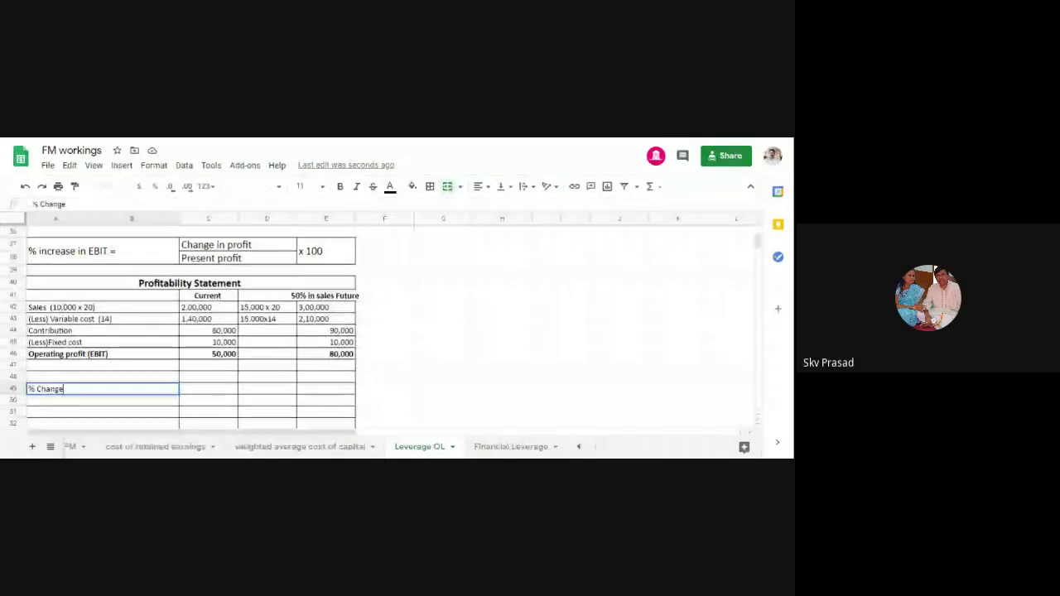
text( in )
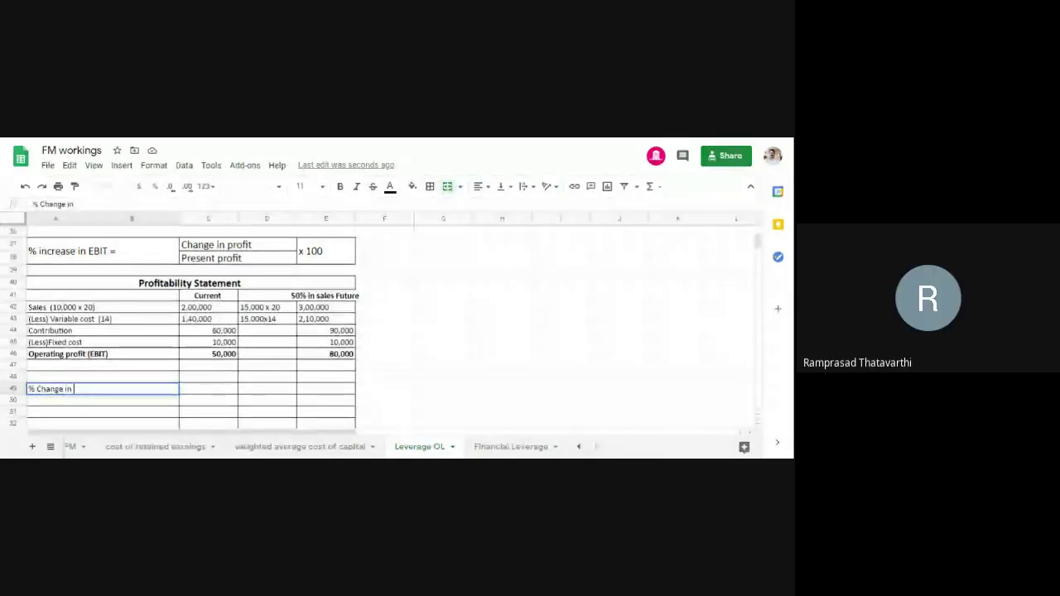
text(EBIT)
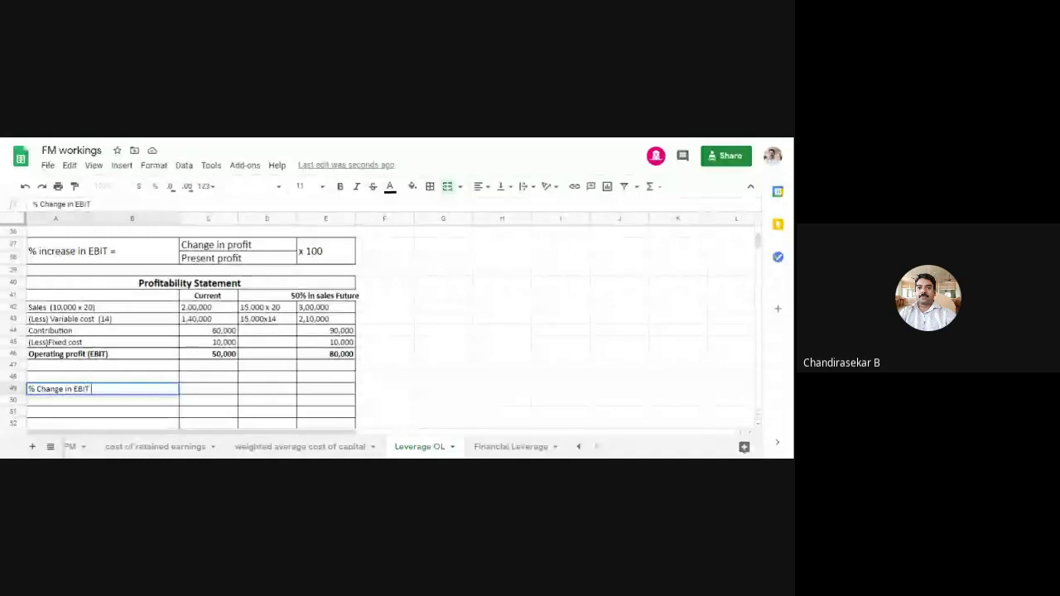
- Enter 30,000 in C49 and 50,000 in C50 for the percentage change in EBIT
click(214, 393)
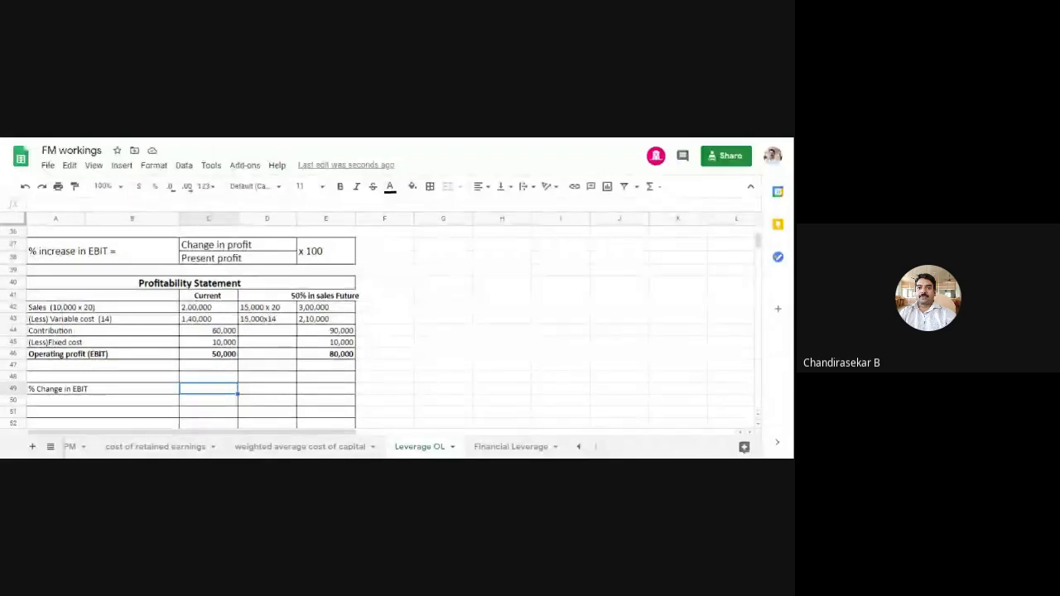
text(30,000)
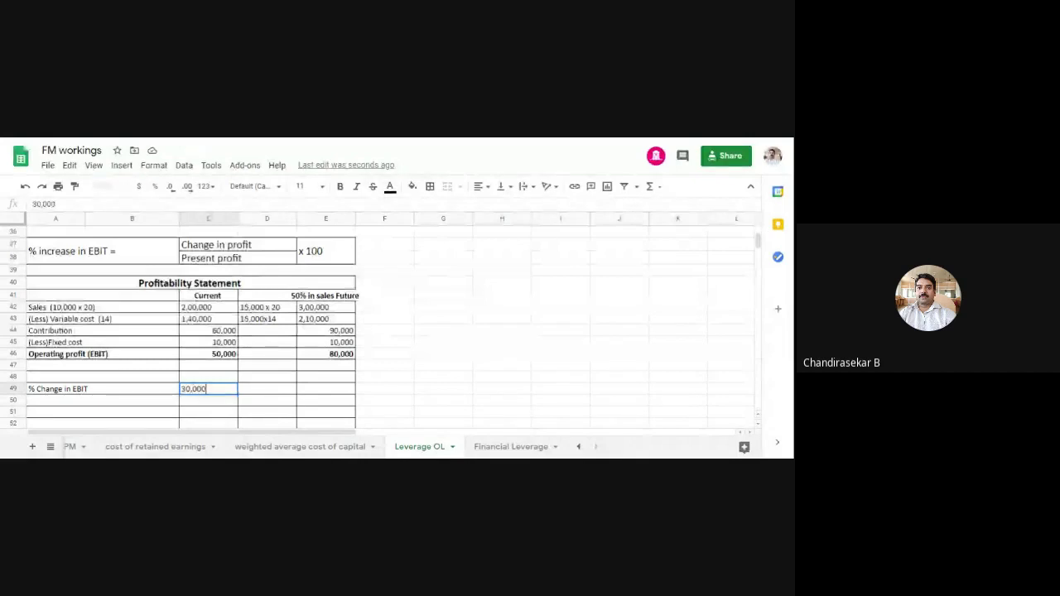
key(Return)
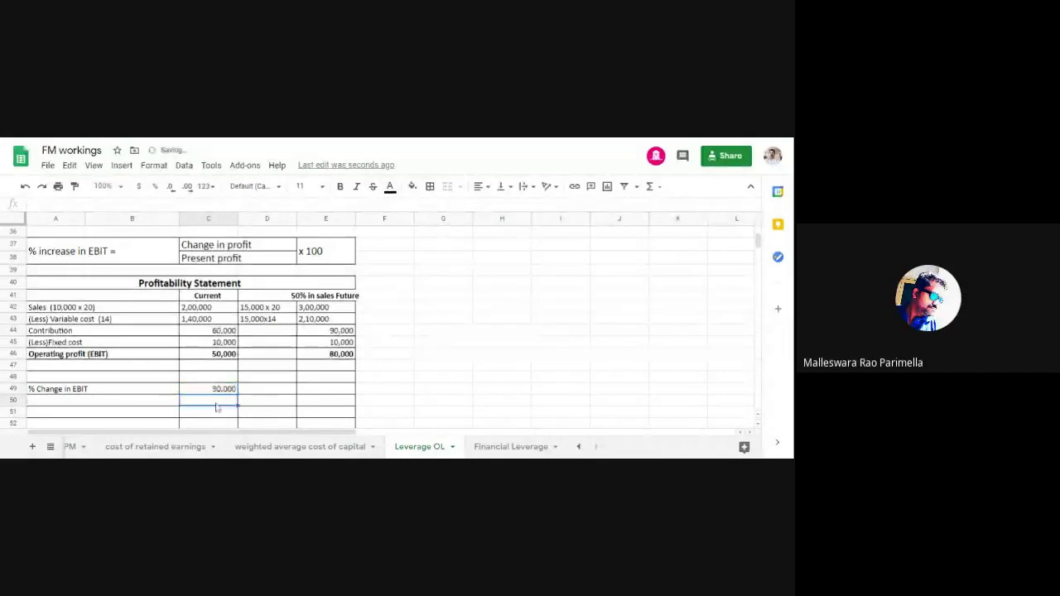
text(50,000)
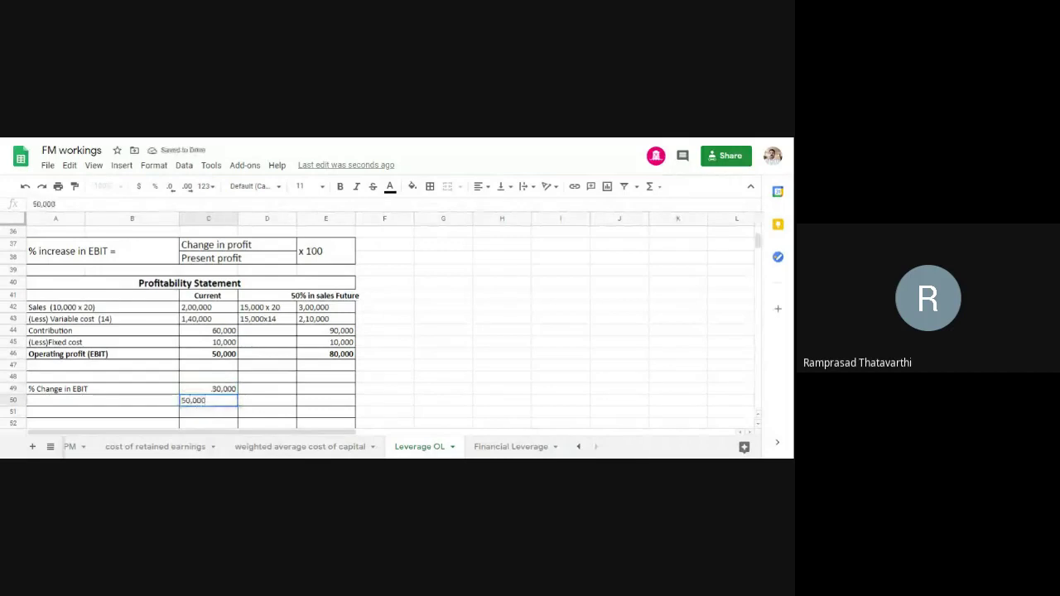
click(273, 394)
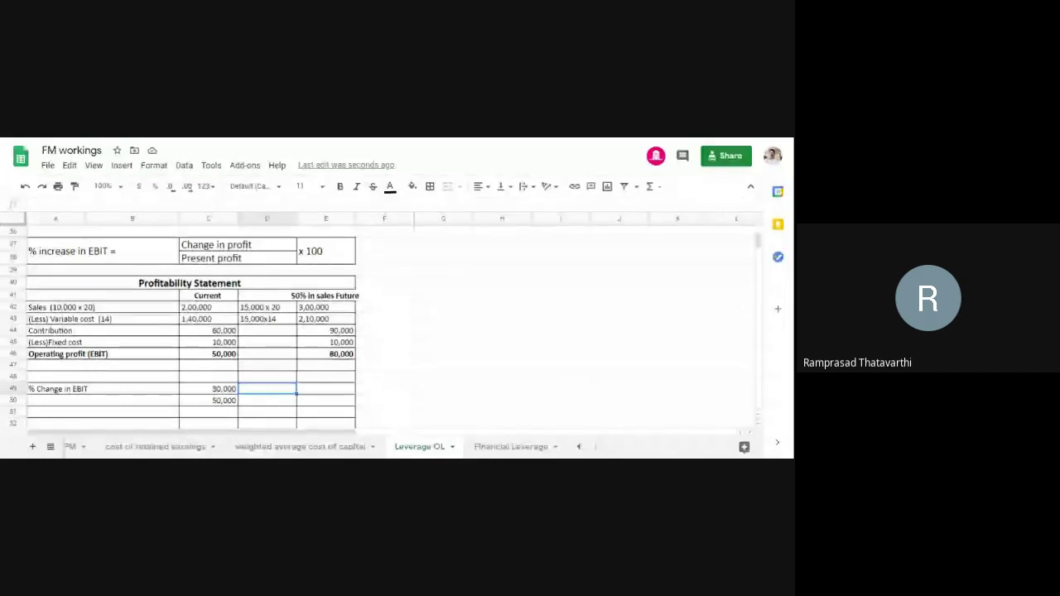
- Enter 60% in C51 as the percentage change in EBIT
click(207, 392)
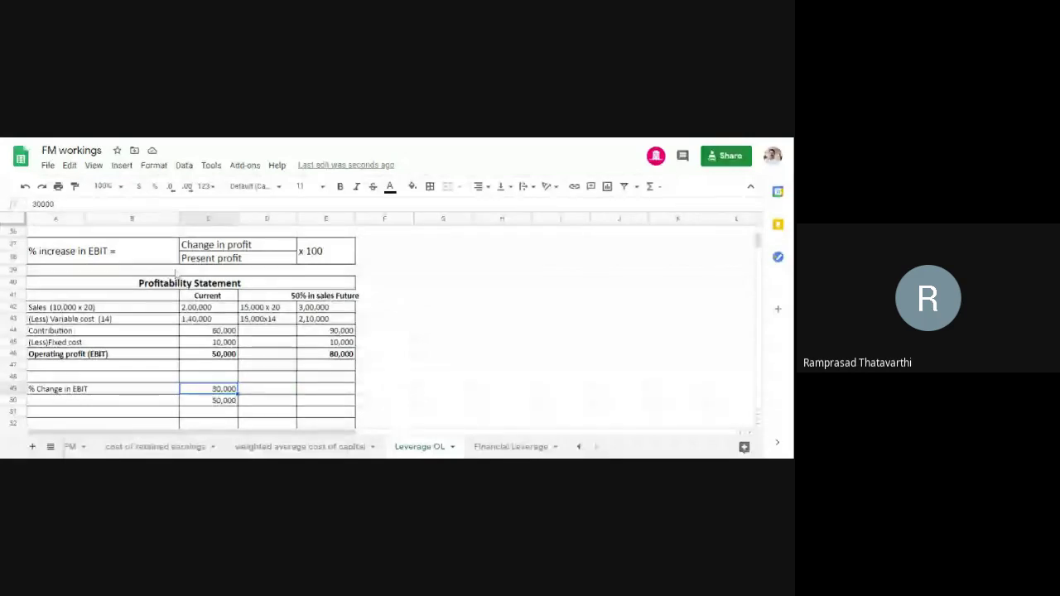
click(217, 246)
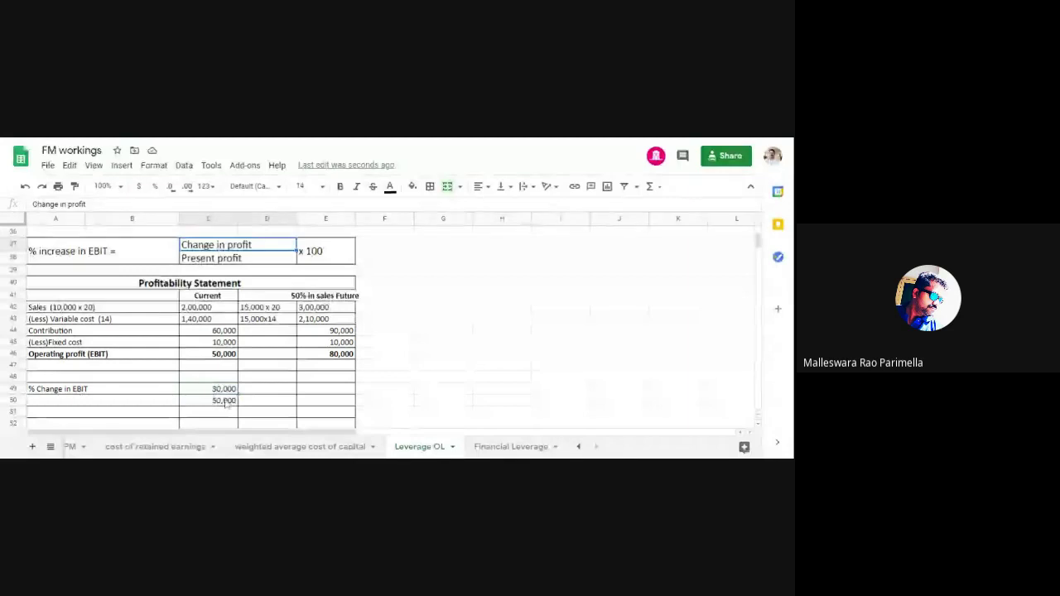
click(251, 394)
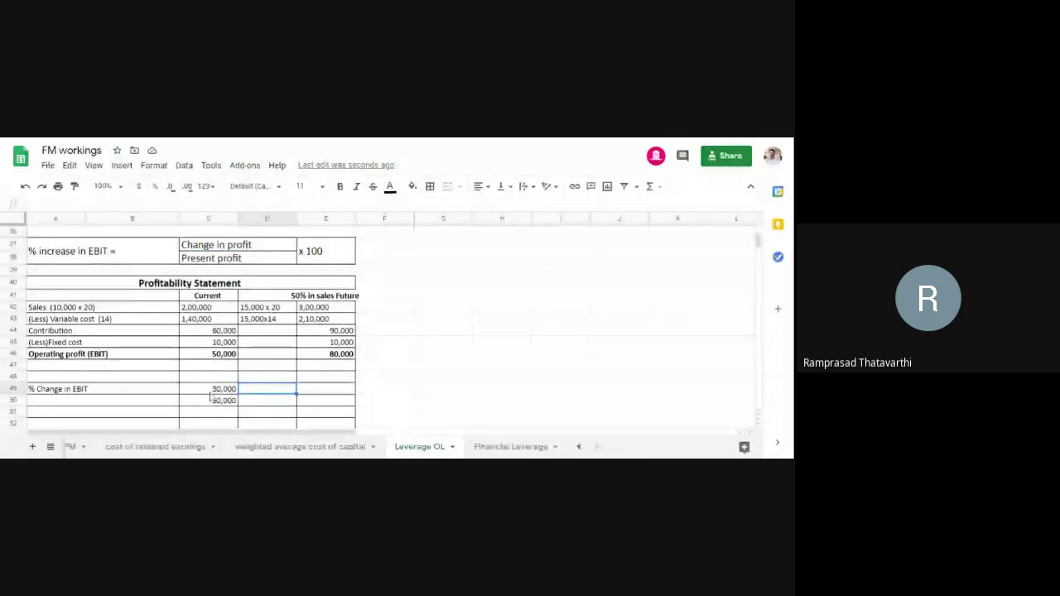
scroll(212, 401, down, 1)
click(214, 389)
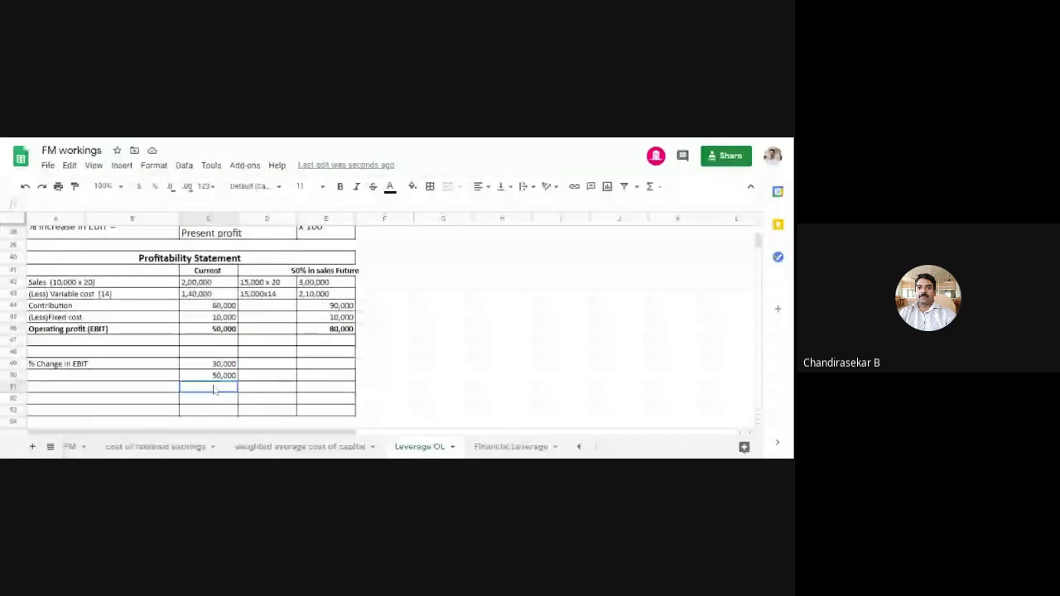
text(60)
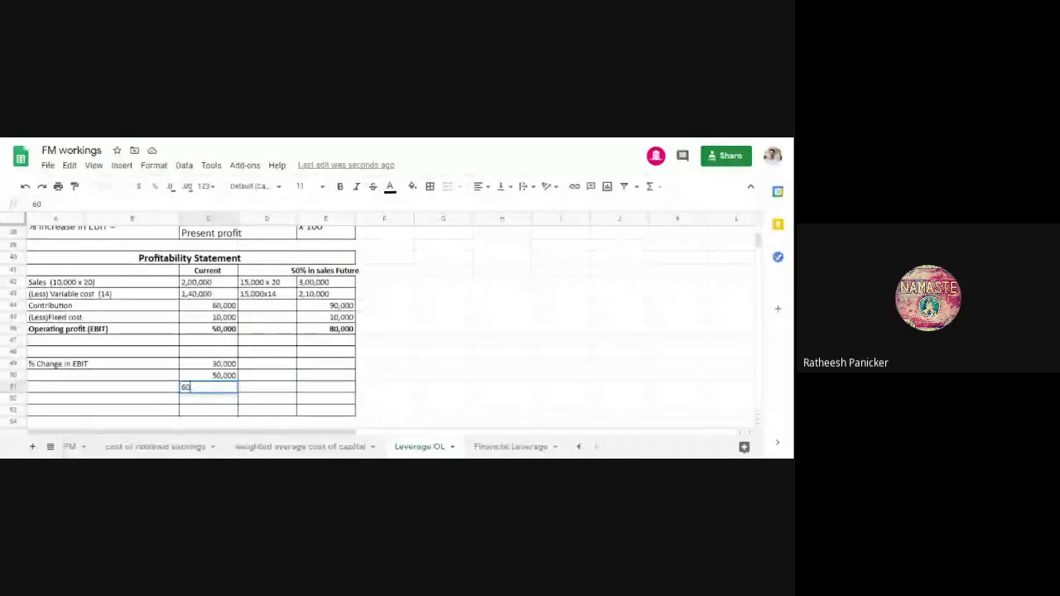
click(443, 351)
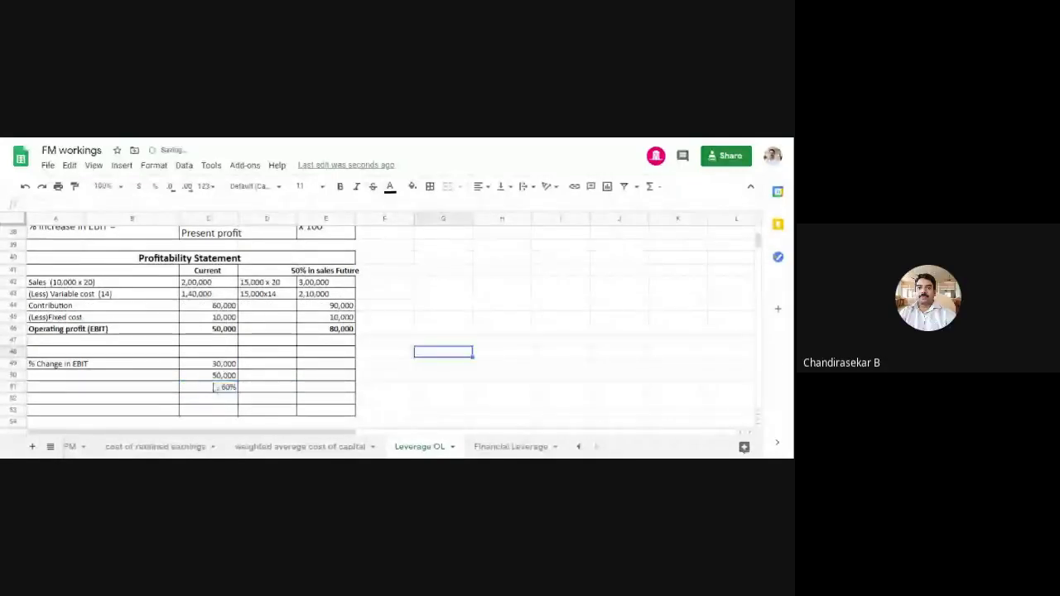
scroll(216, 387, down, 1)
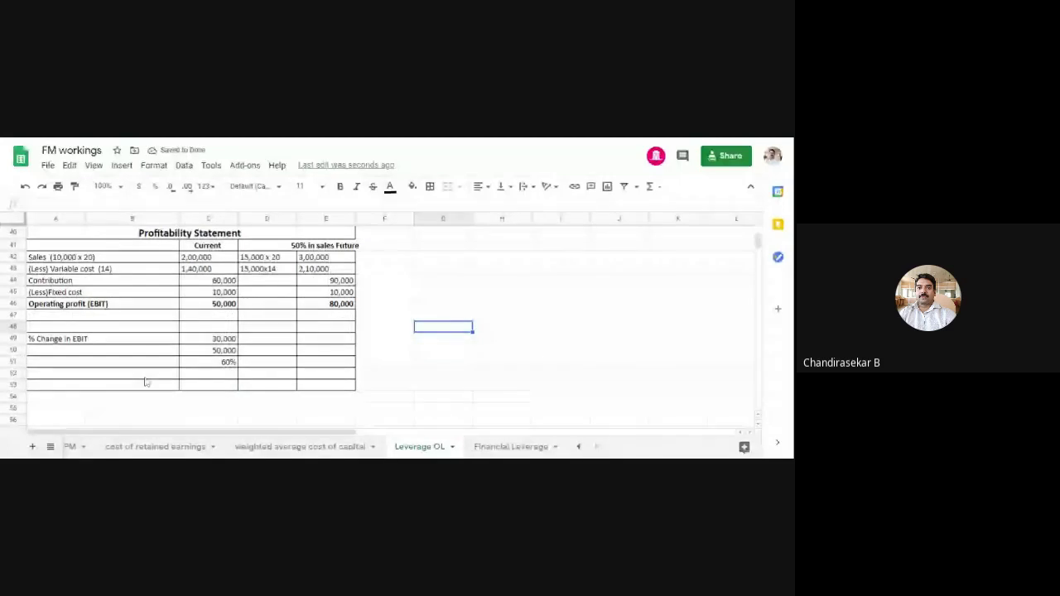
drag(211, 338, 211, 357)
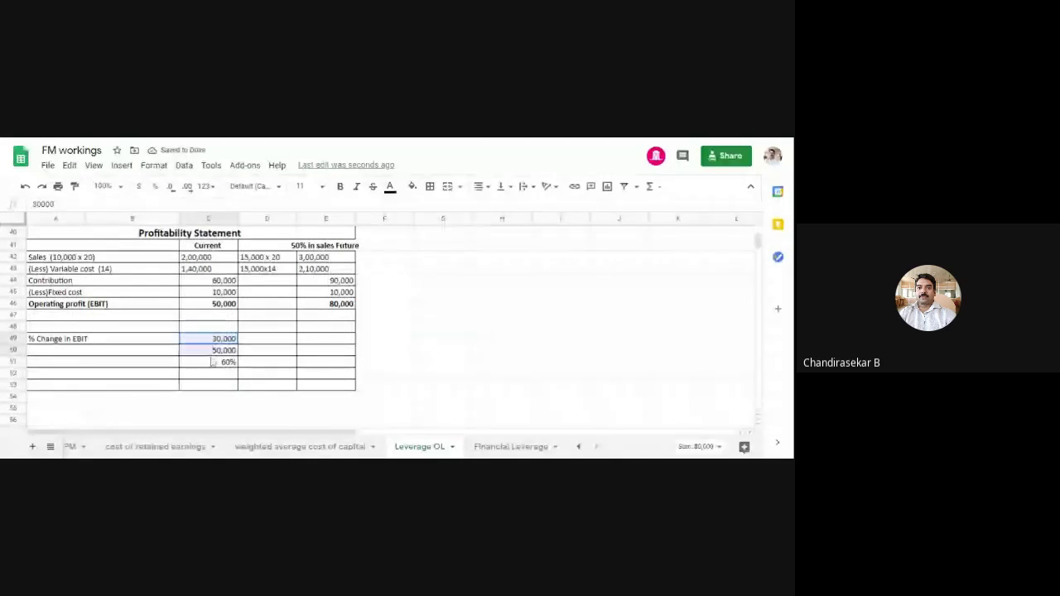
click(442, 326)
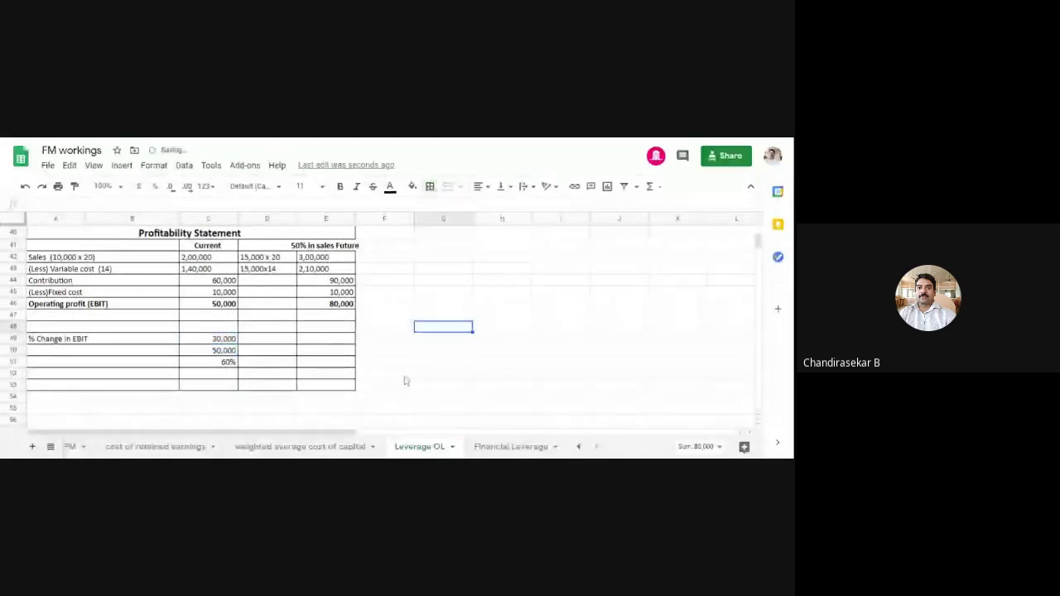
drag(211, 338, 211, 350)
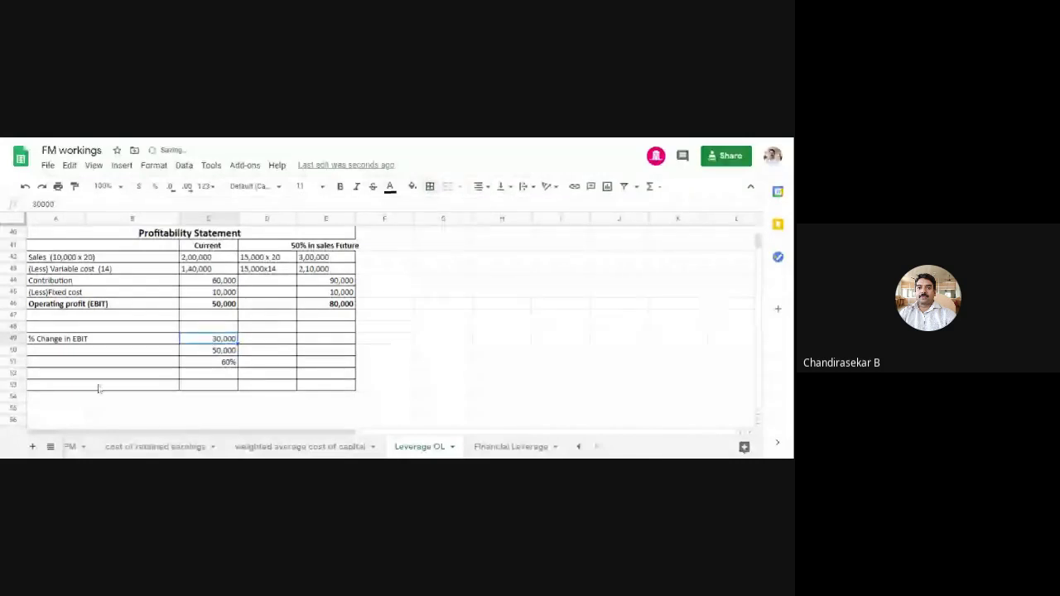
- Add the label "% Change in Sales" in cell A52
click(75, 377)
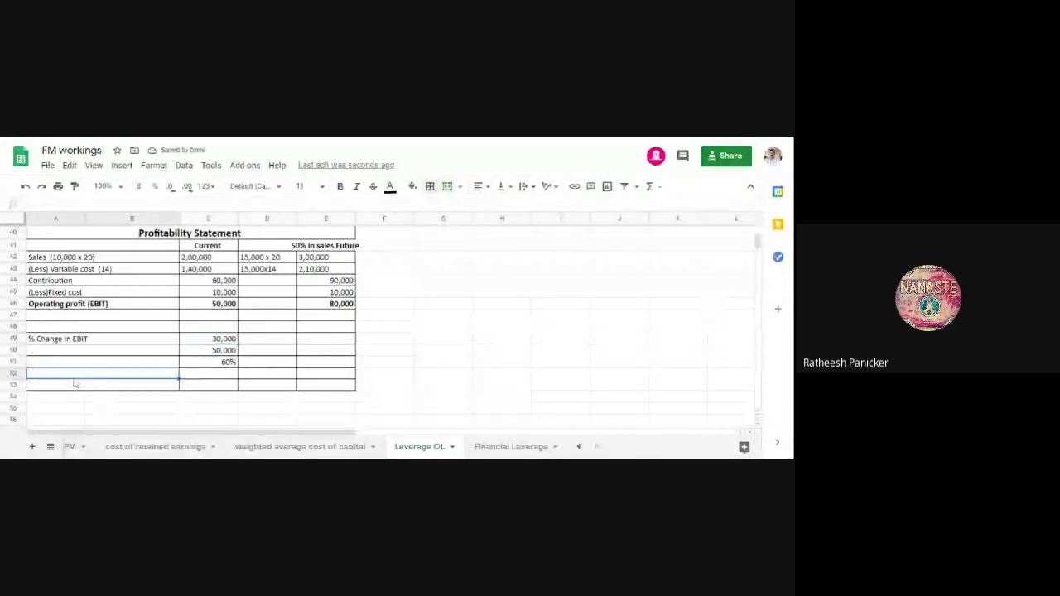
text(% Change in Sa)
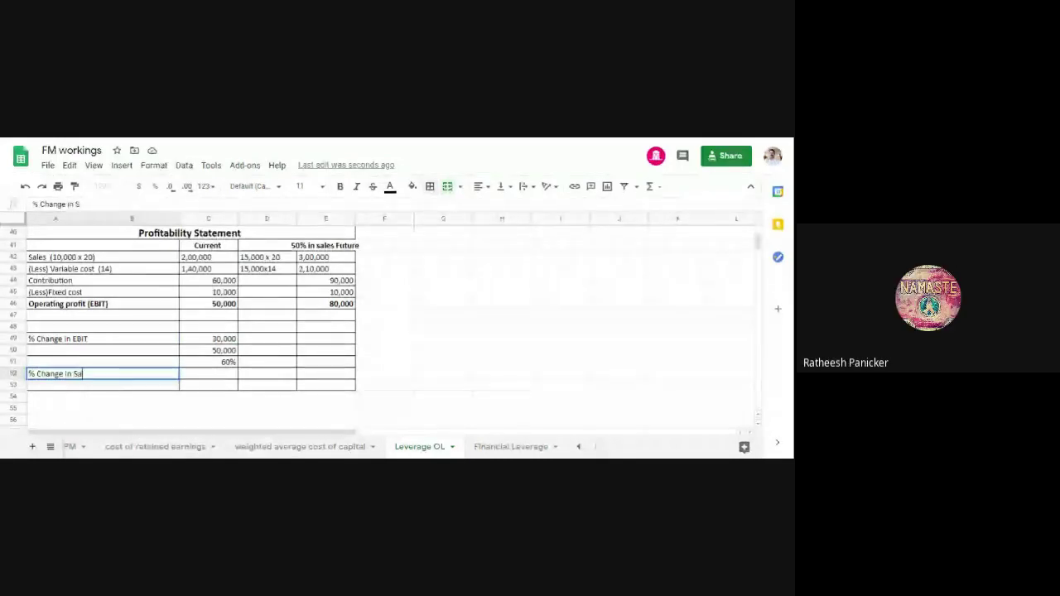
text(les)
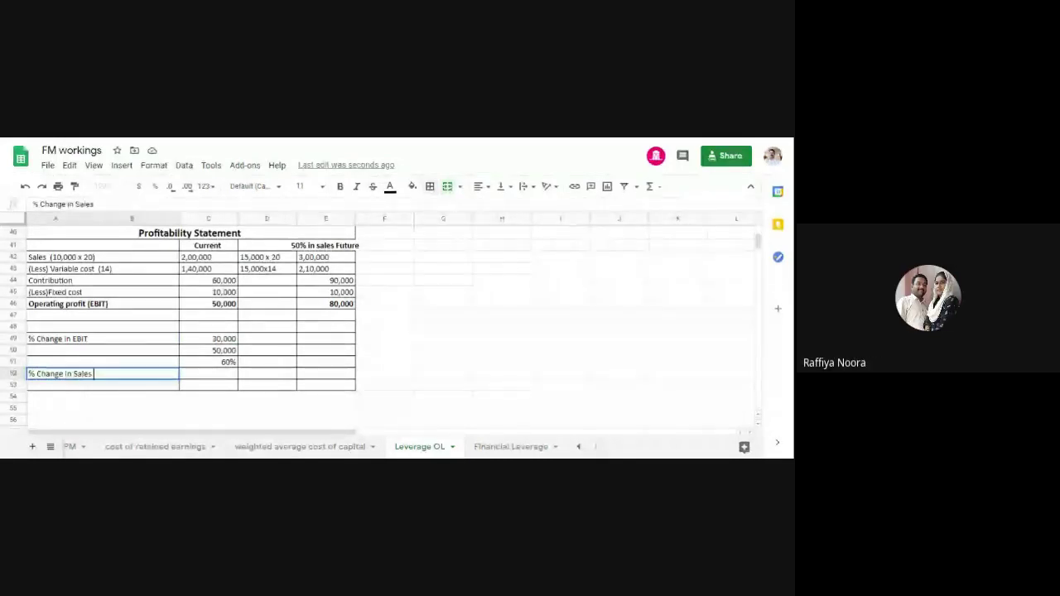
key(Tab)
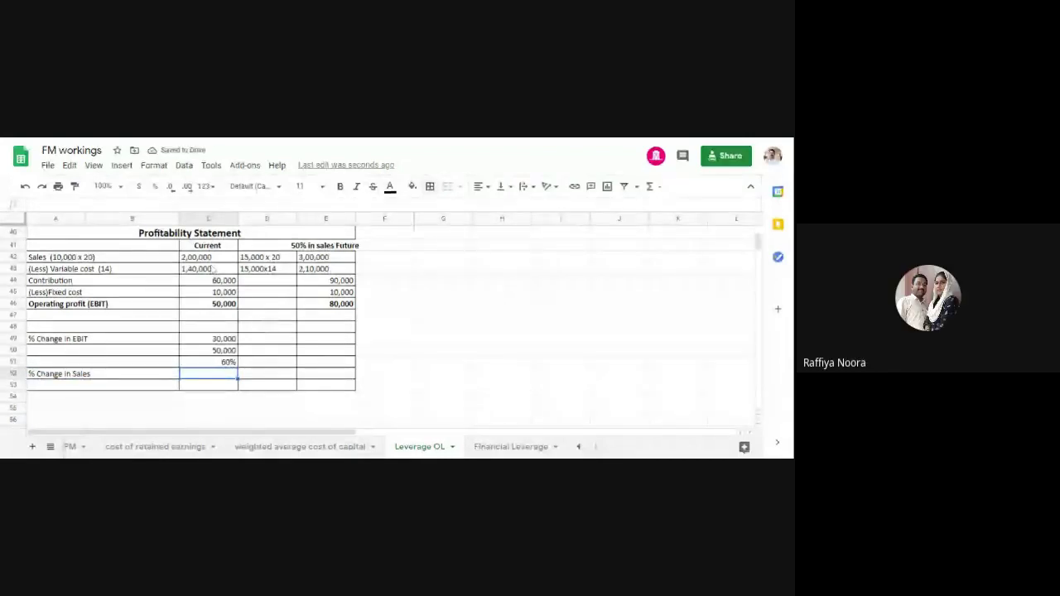
- Enter 1,00,000 in C52, 2,00,000 in C53 and 50% in C54 for the percentage change in sales
text(1,00,000)
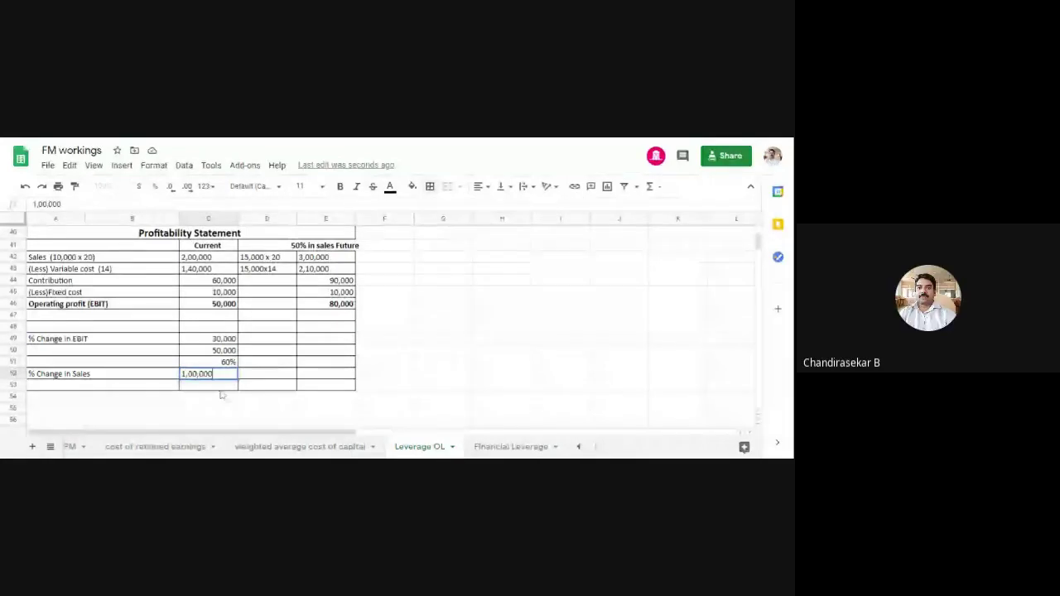
key(Return)
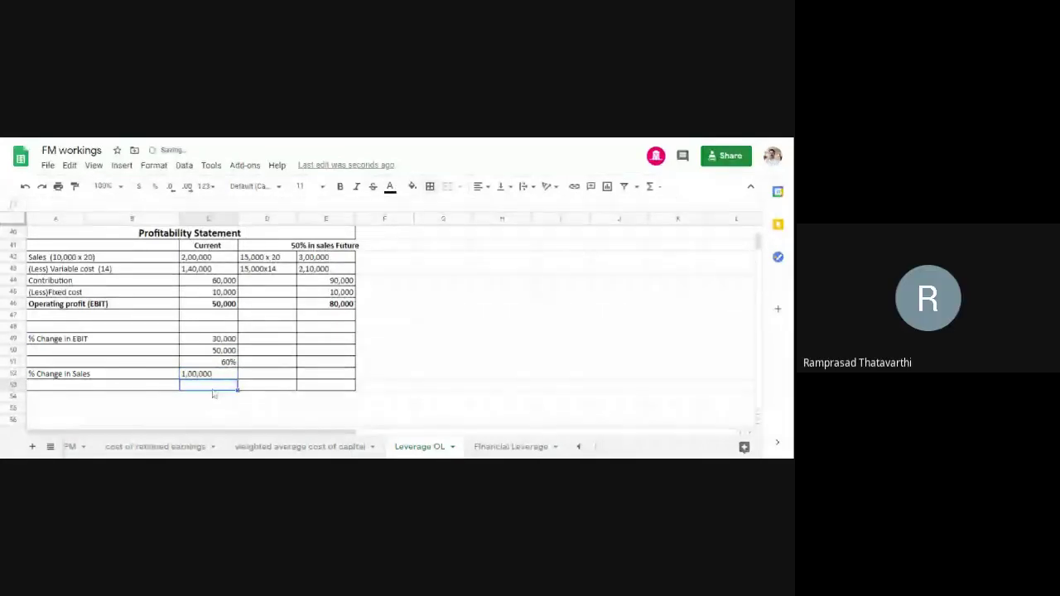
text(2,00,000)
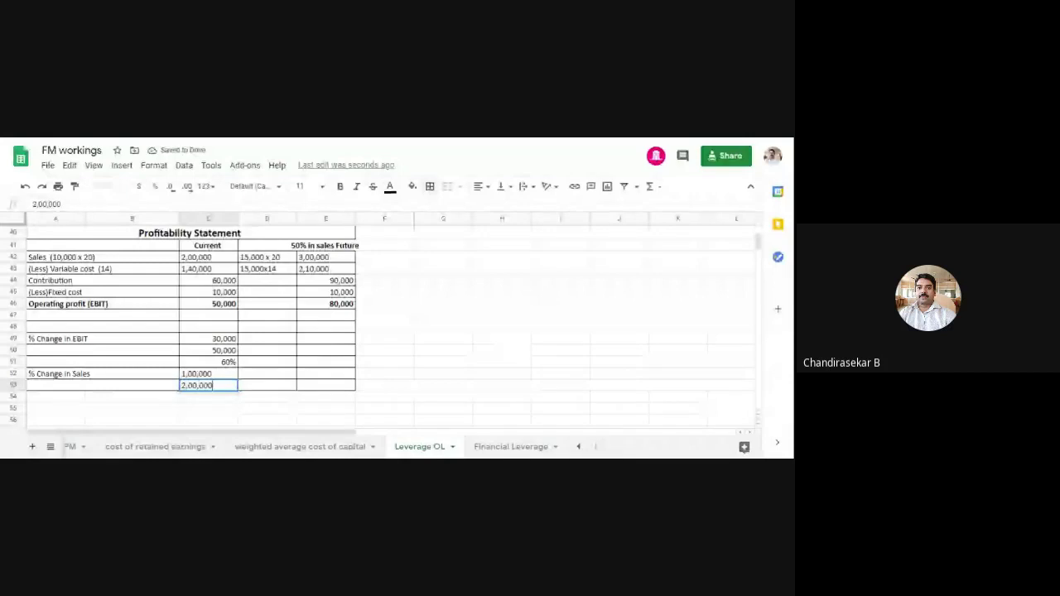
key(Return)
key(Up)
key(Up)
key(Right)
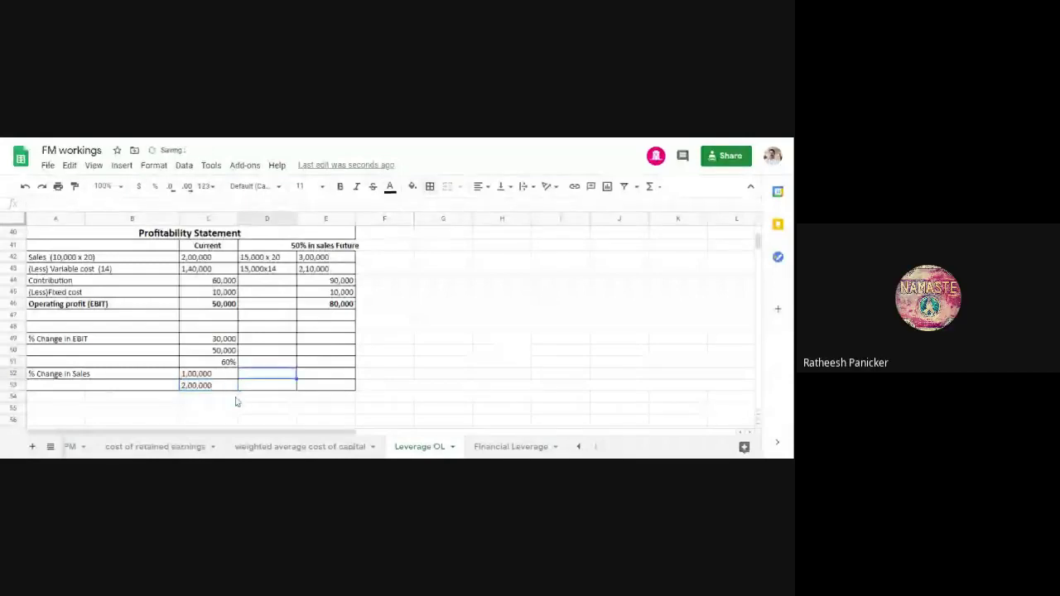
click(290, 421)
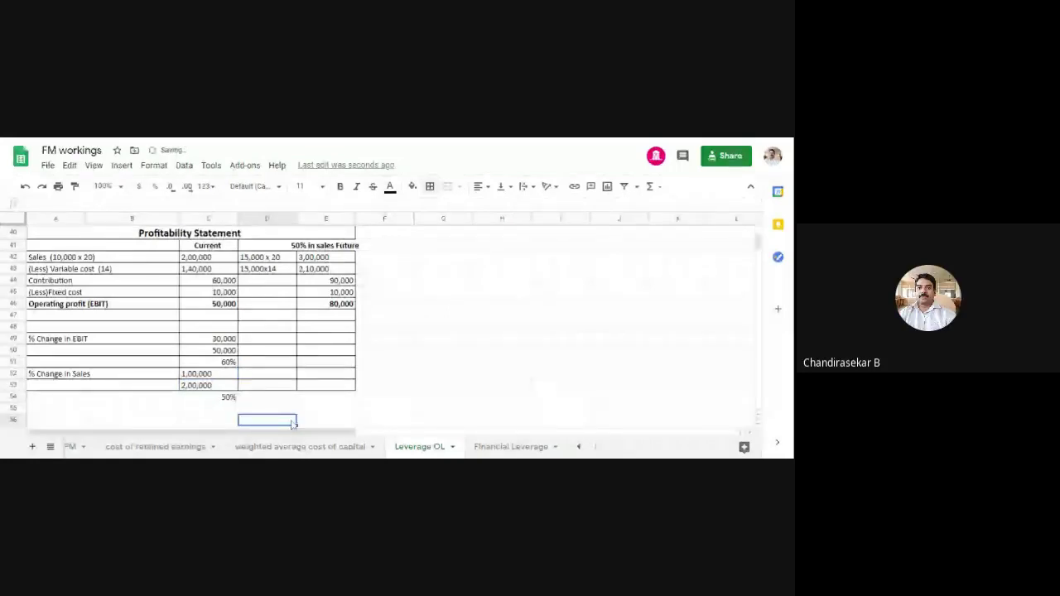
- Change the Current column heading in C41 to "Current /present" and widen column C to fit it
scroll(99, 264, up, 2)
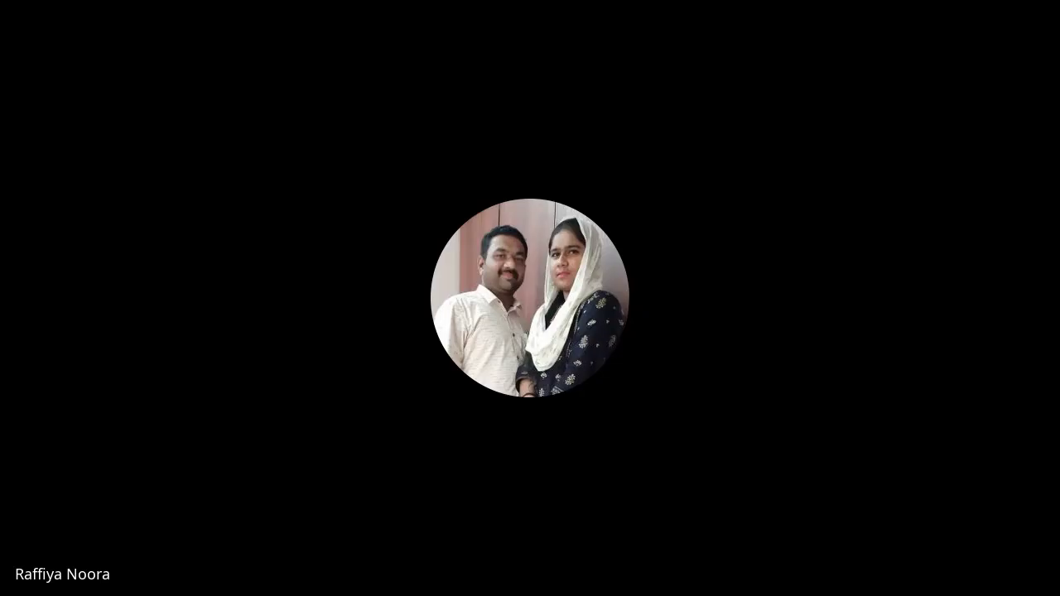
scroll(225, 375, down, 1)
click(212, 394)
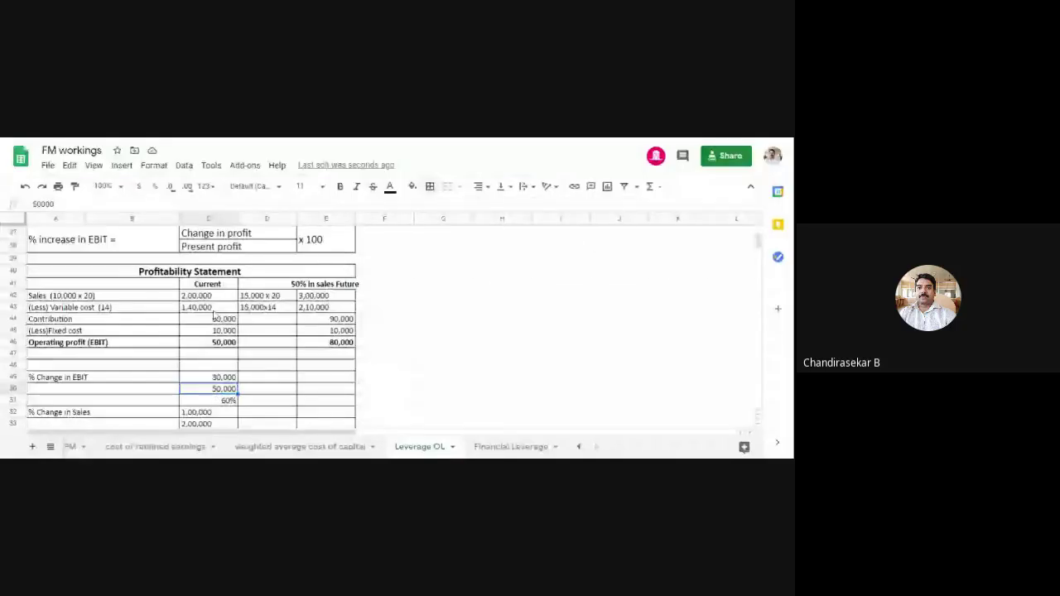
click(222, 283)
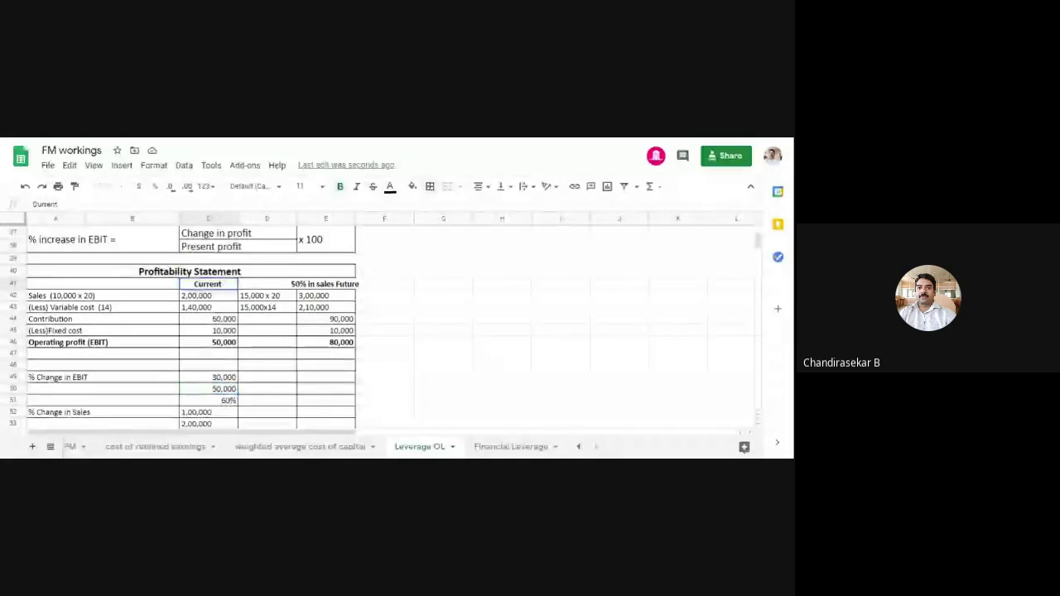
text(/press)
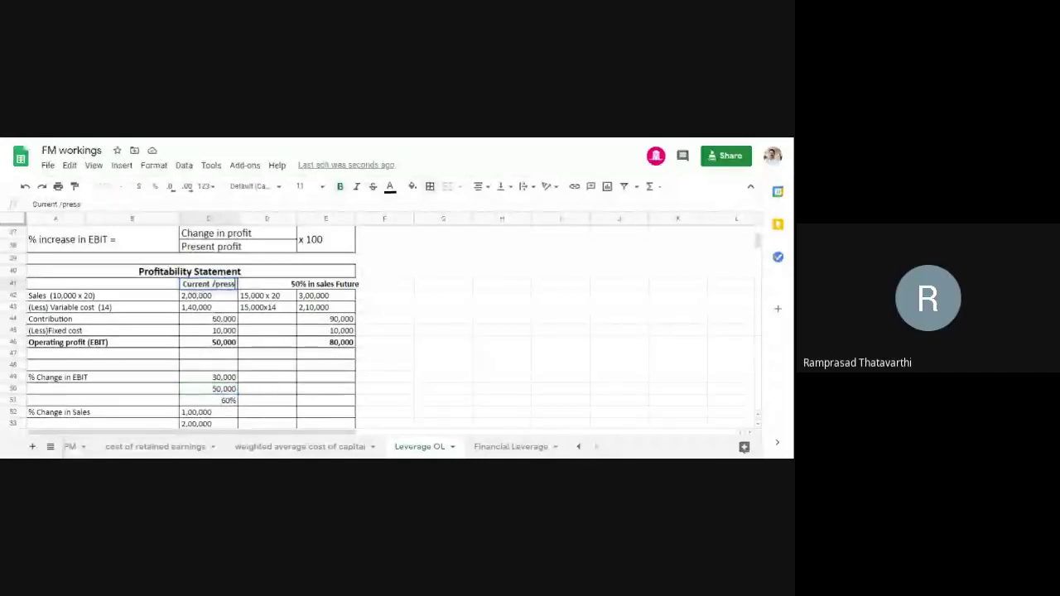
key(BackSpace)
text(ent)
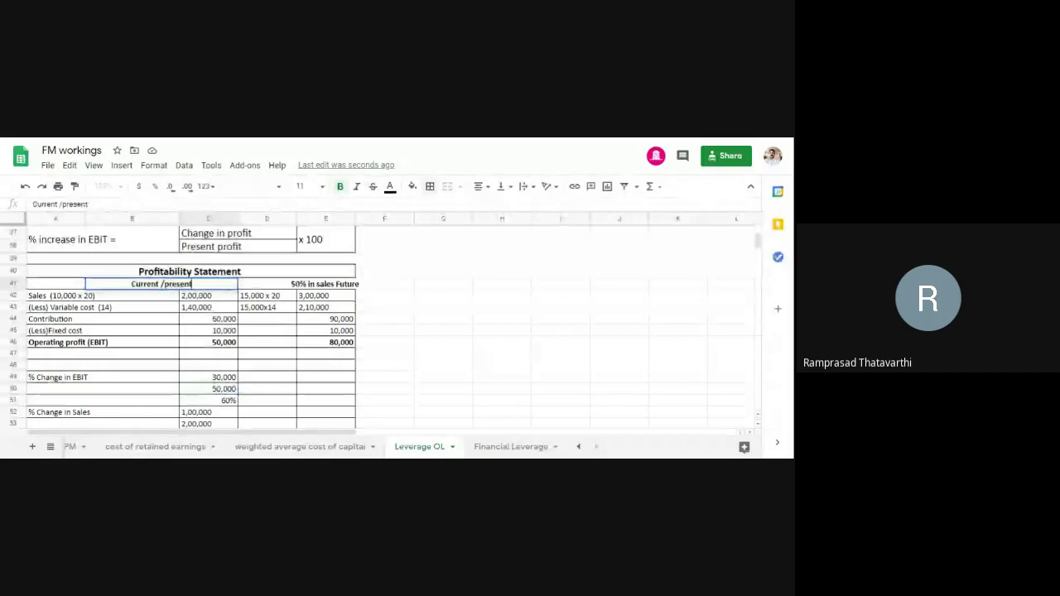
click(429, 334)
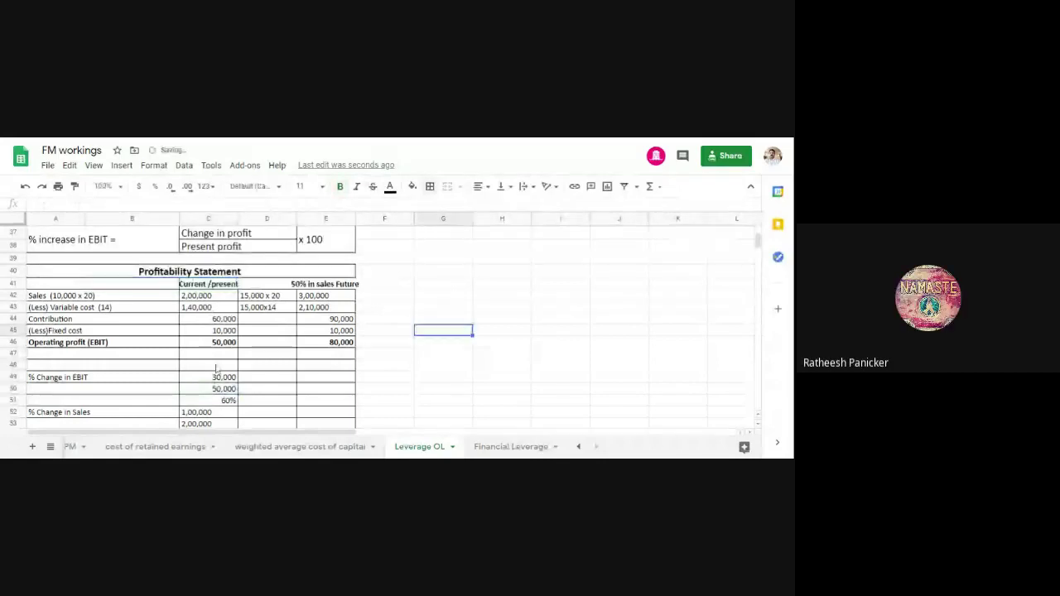
drag(238, 218, 249, 217)
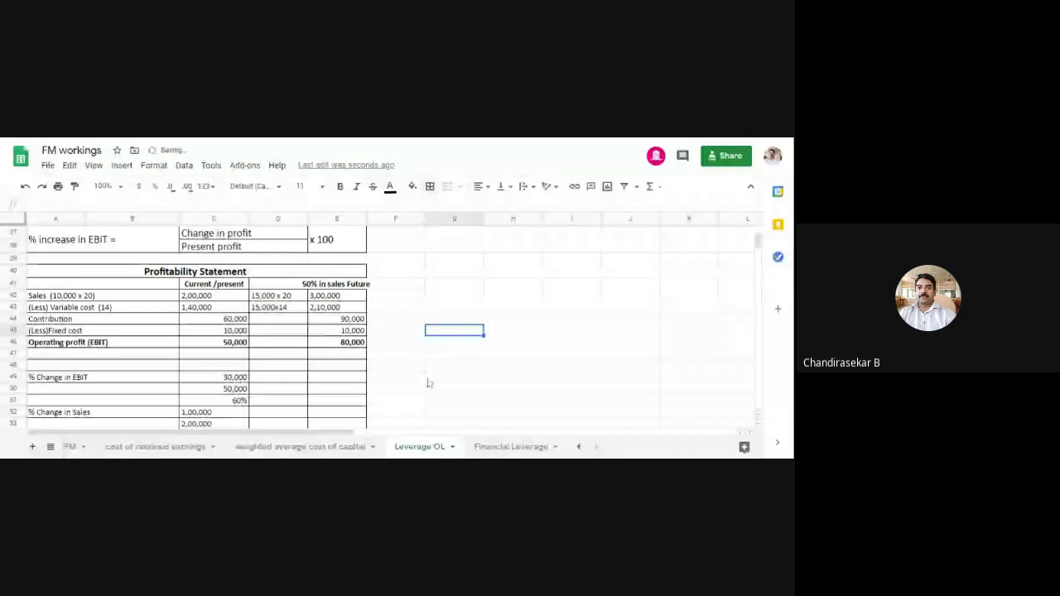
- Center the 50% value in cell C54 horizontally
scroll(428, 384, down, 2)
click(214, 372)
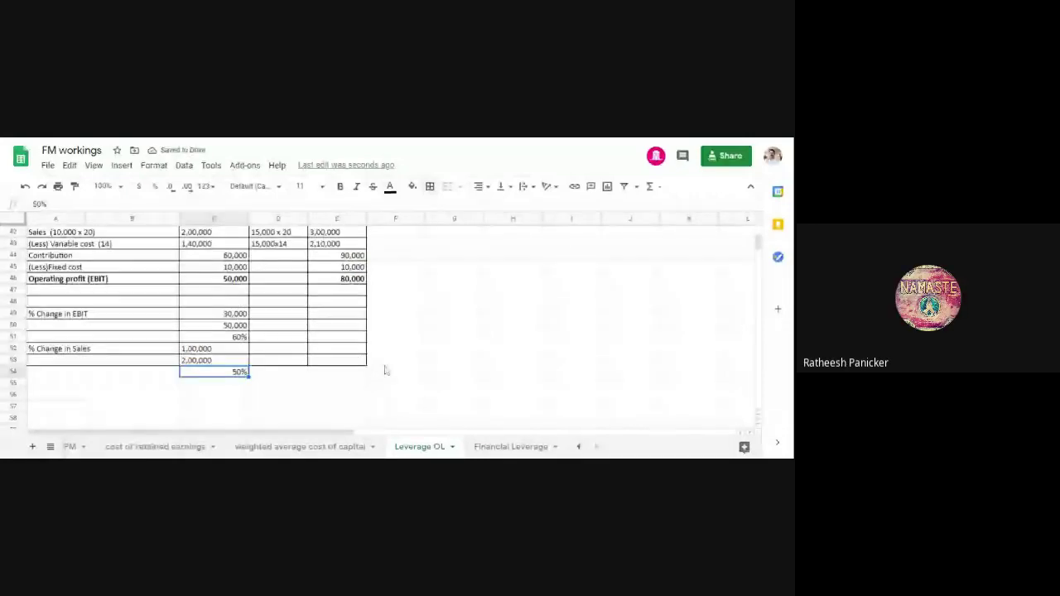
click(487, 187)
click(478, 207)
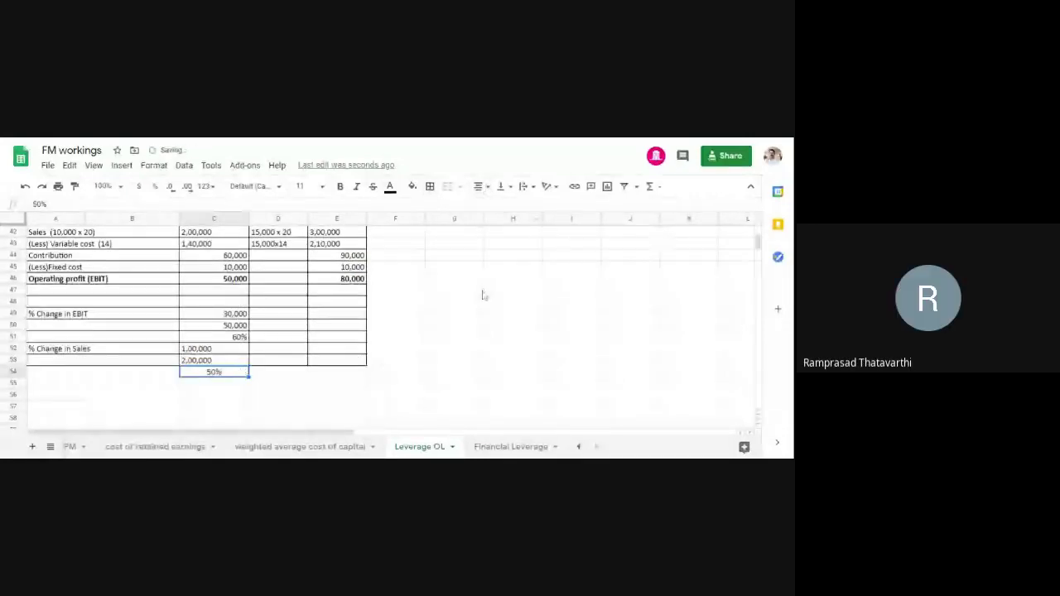
click(457, 314)
- Enter 60% in C56 and 50% in C57 as the numerator and denominator of the operating leverage ratio
scroll(81, 388, up, 5)
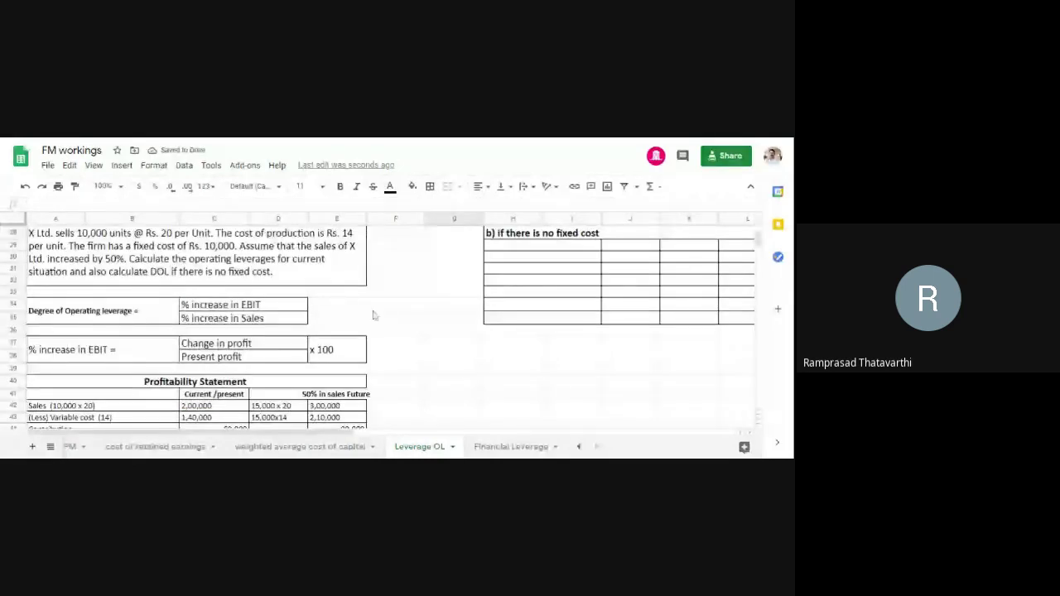
scroll(438, 362, down, 2)
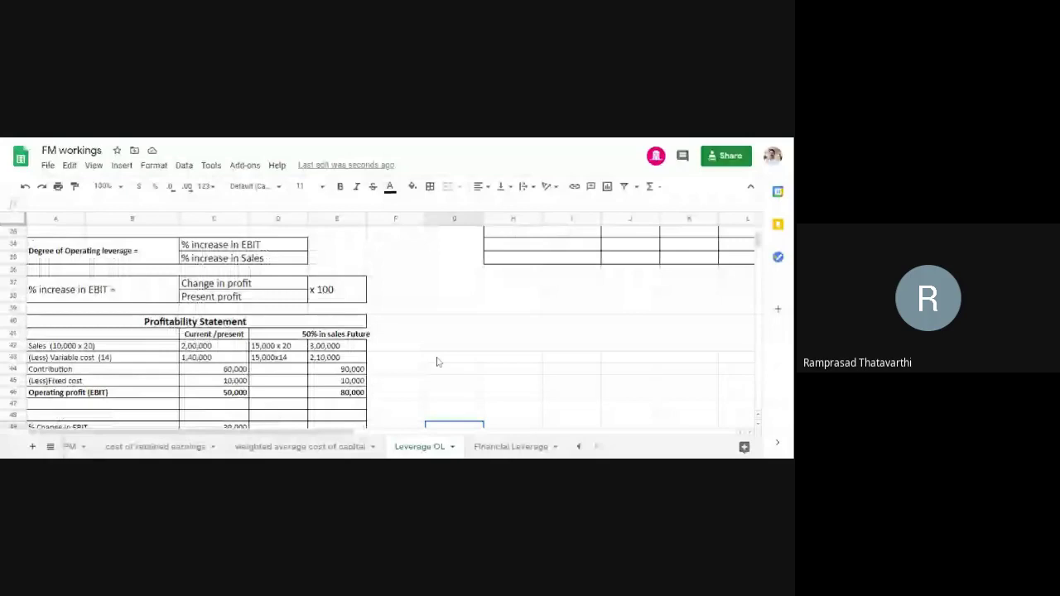
scroll(438, 362, down, 3)
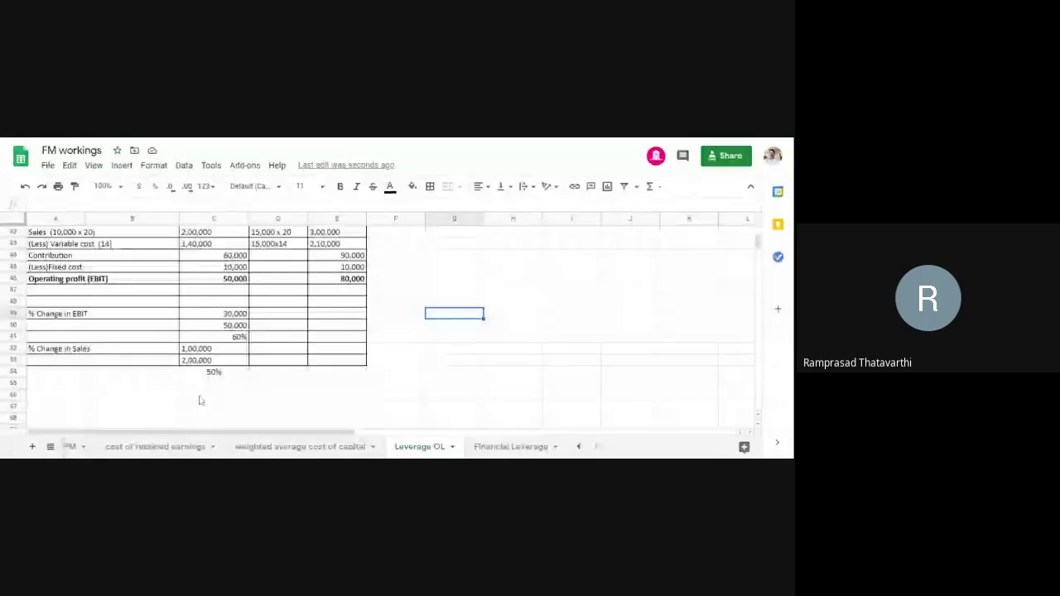
click(200, 401)
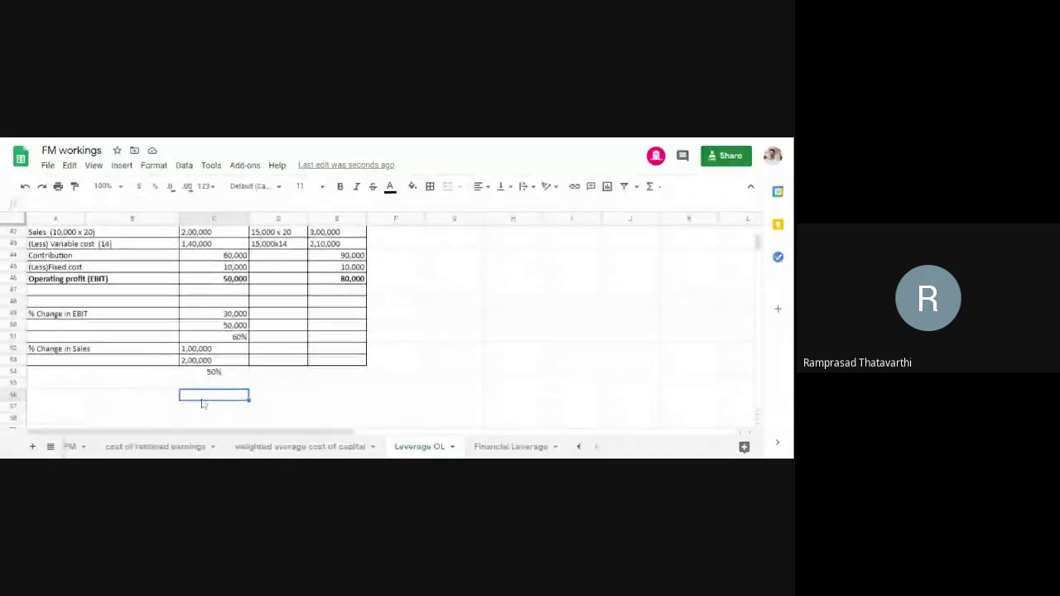
text(60)
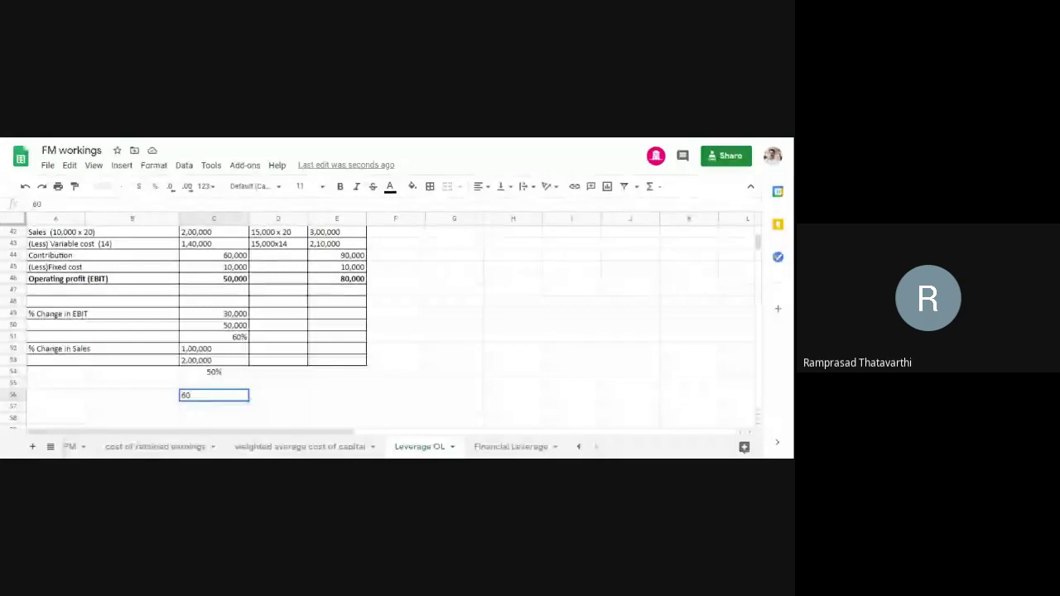
text(%)
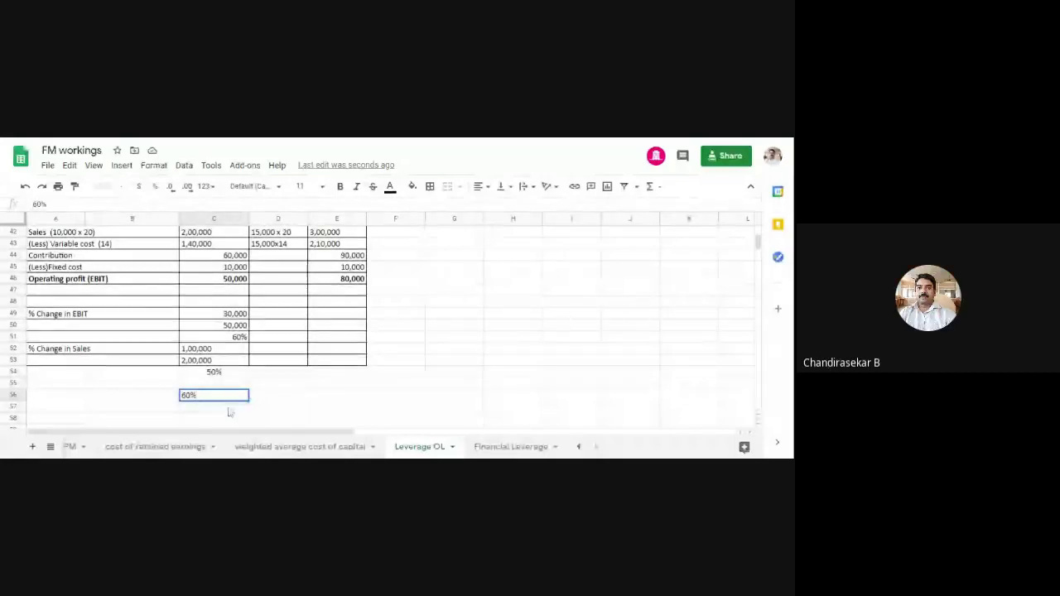
key(Return)
text(50%)
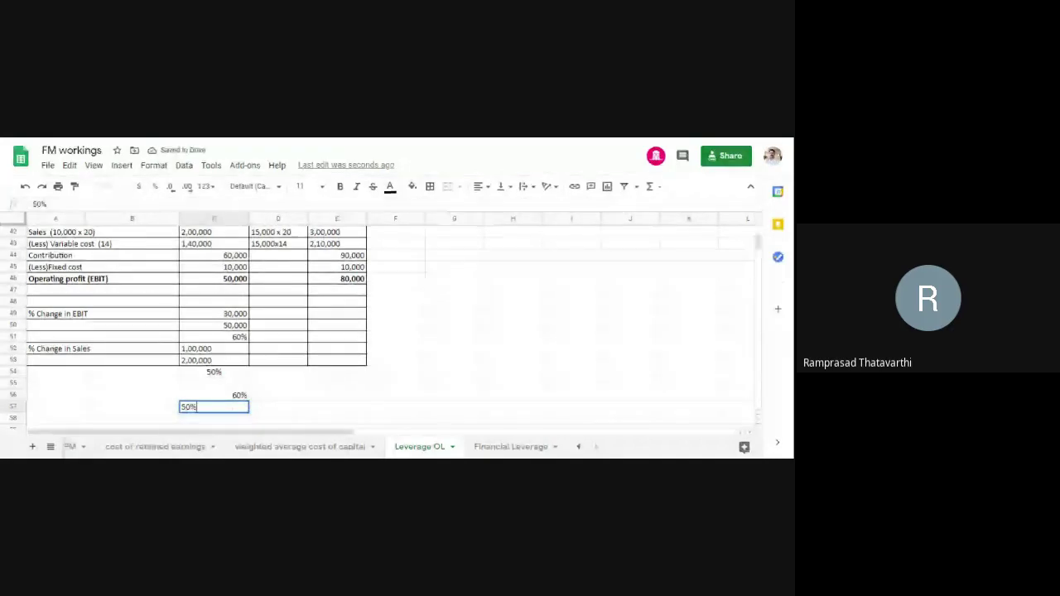
key(Return)
key(Right)
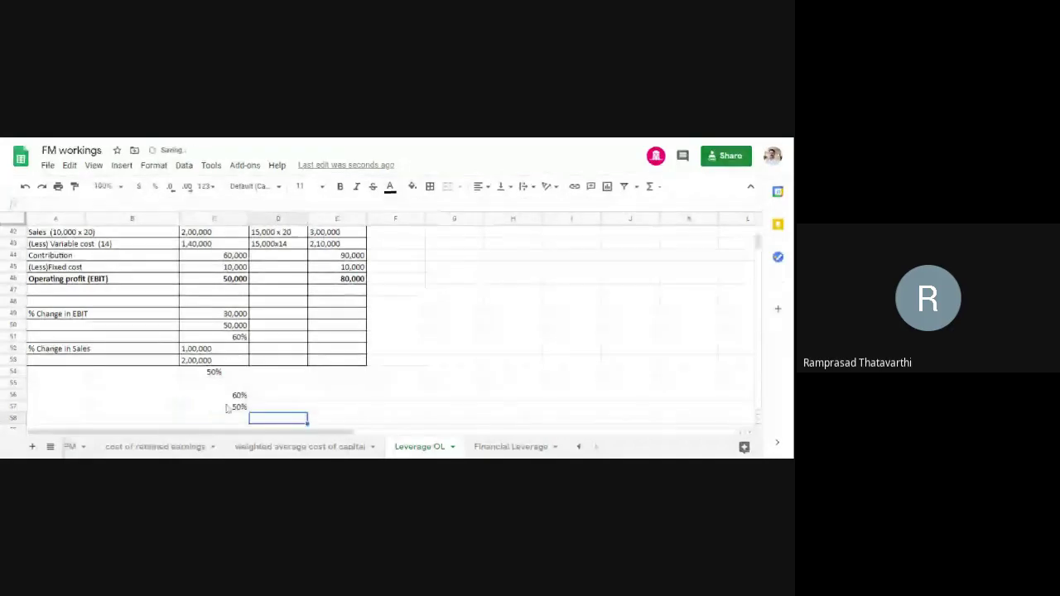
- Merge cells B56:B57 and label the merged cell "DOL"
click(218, 397)
drag(151, 398, 153, 412)
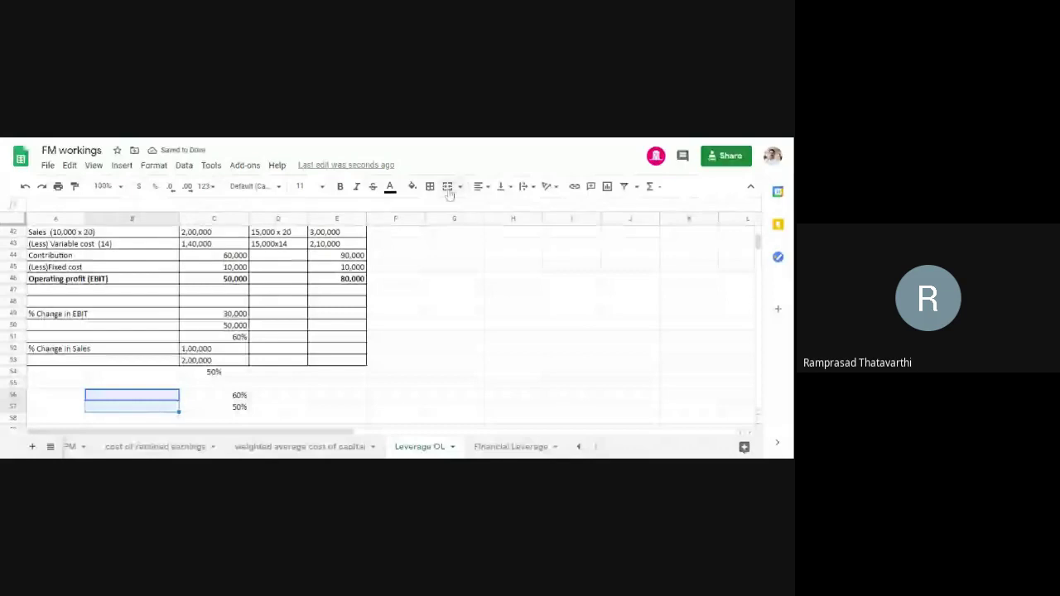
key(alt+o)
key(m)
key(a)
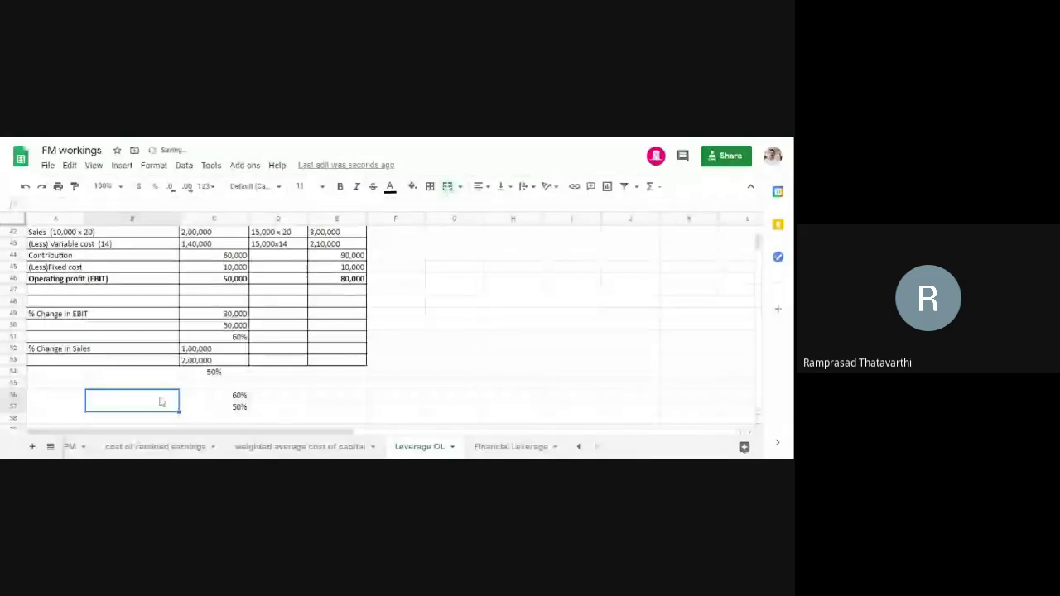
text(DOL)
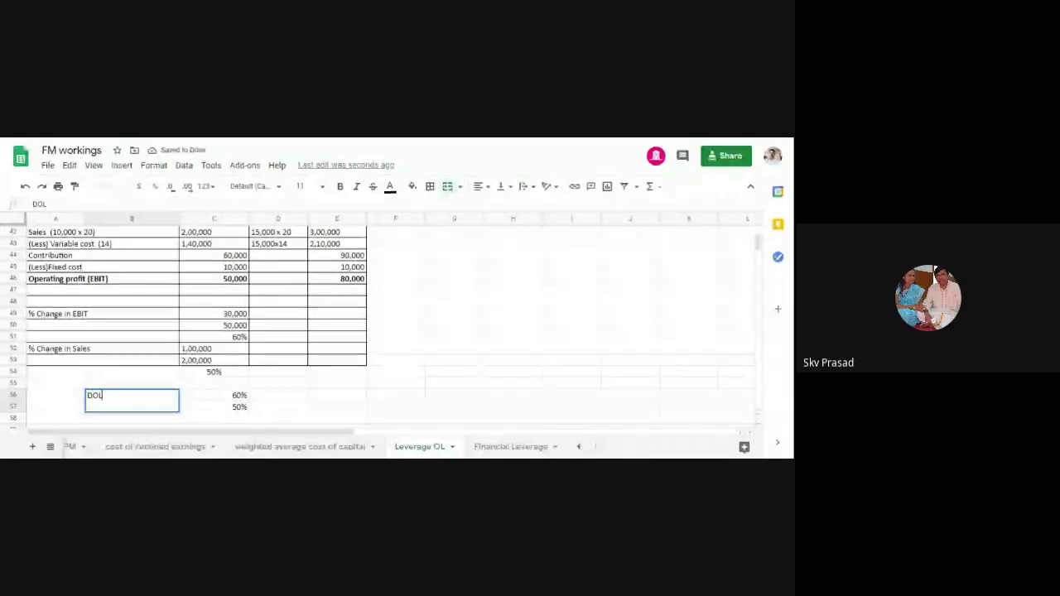
click(337, 382)
click(154, 403)
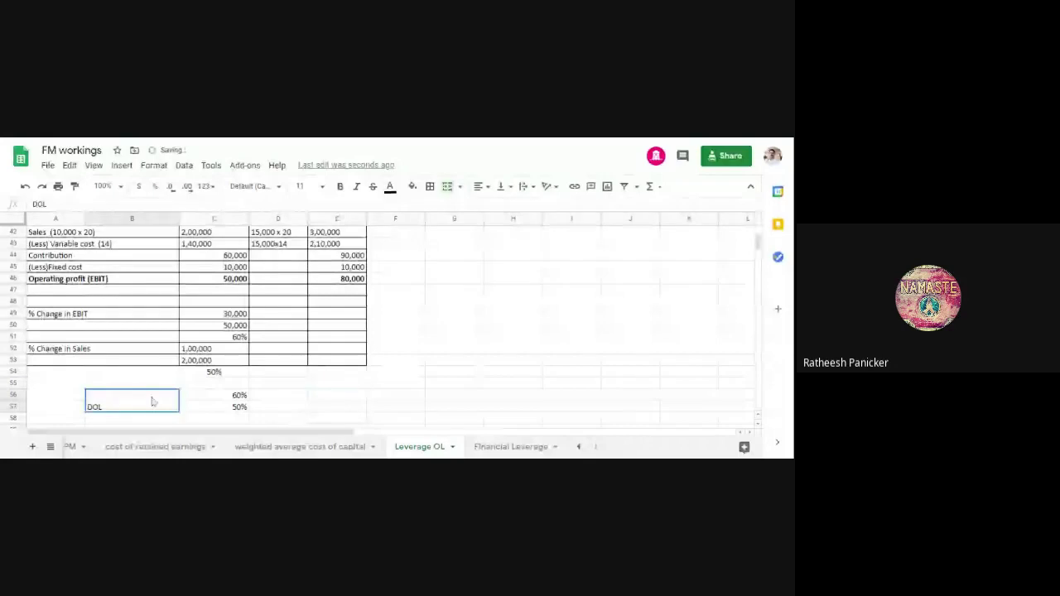
click(447, 383)
- Center the contents of B56:C57 horizontally and apply all borders to the range
scroll(444, 364, up, 3)
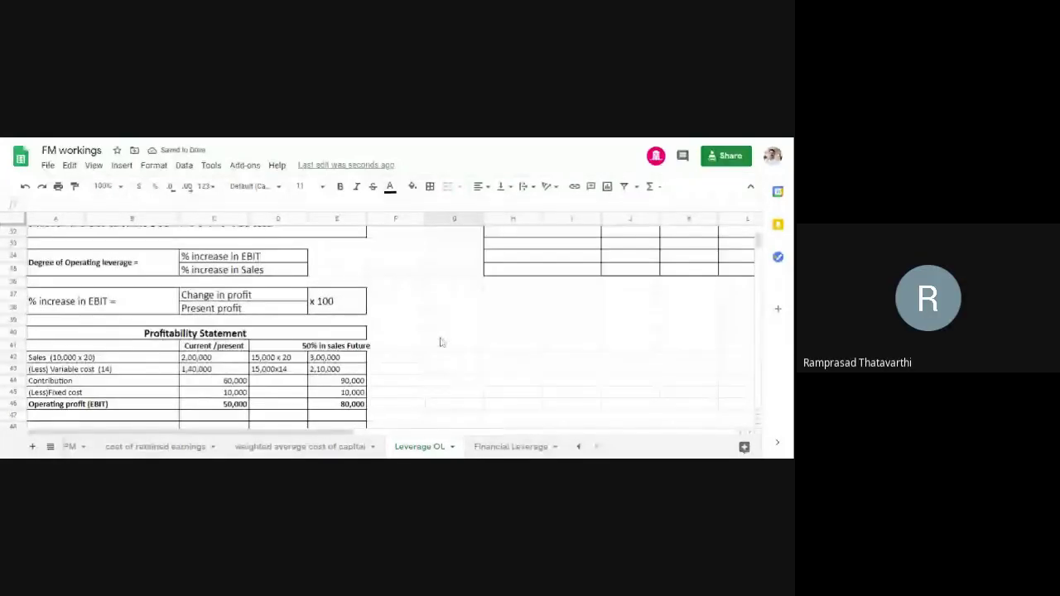
scroll(441, 342, down, 4)
drag(149, 384, 240, 383)
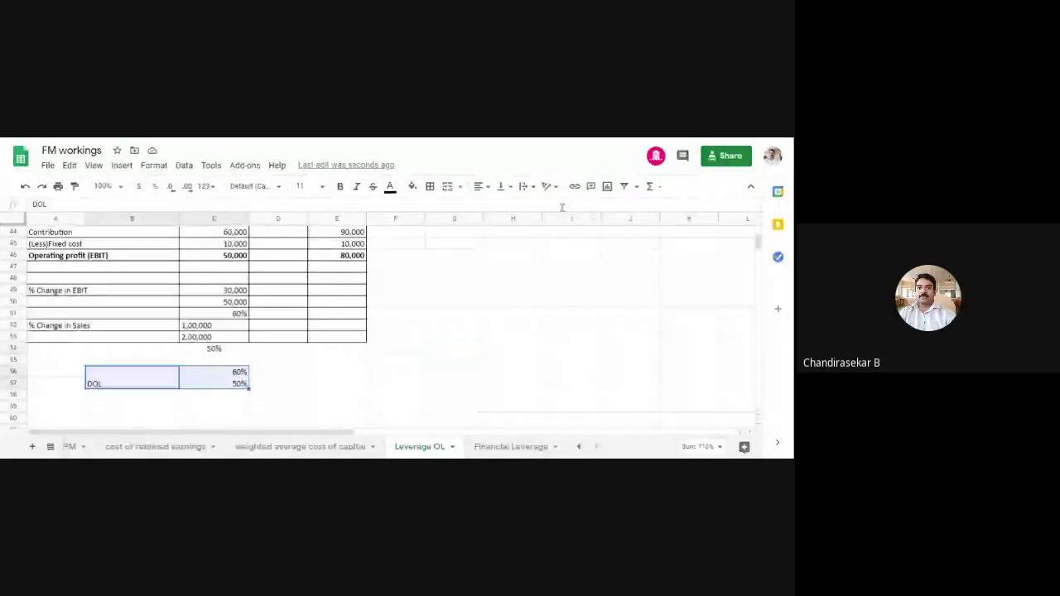
click(478, 185)
click(501, 209)
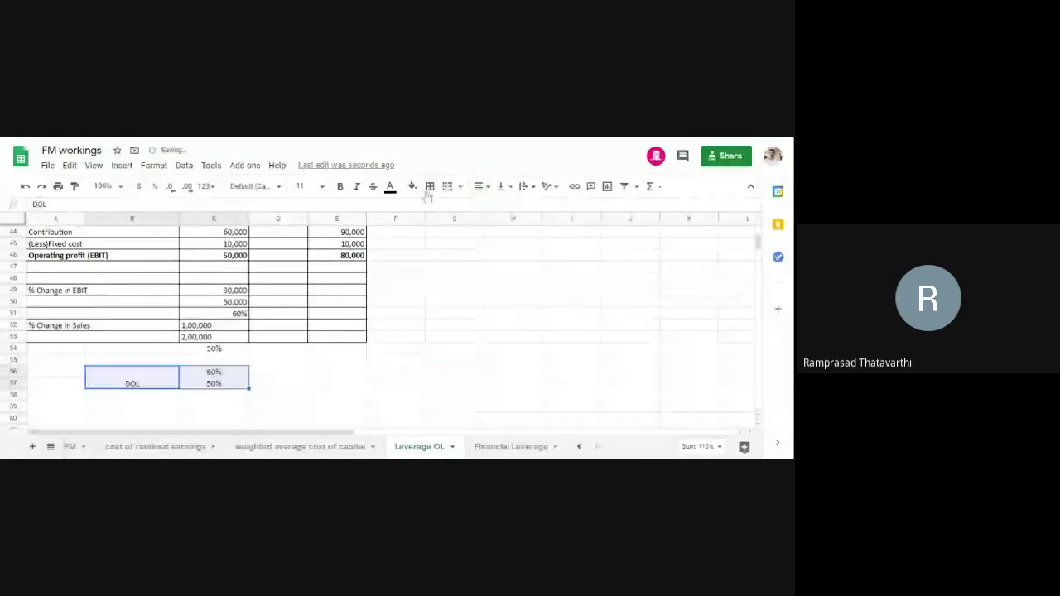
click(430, 187)
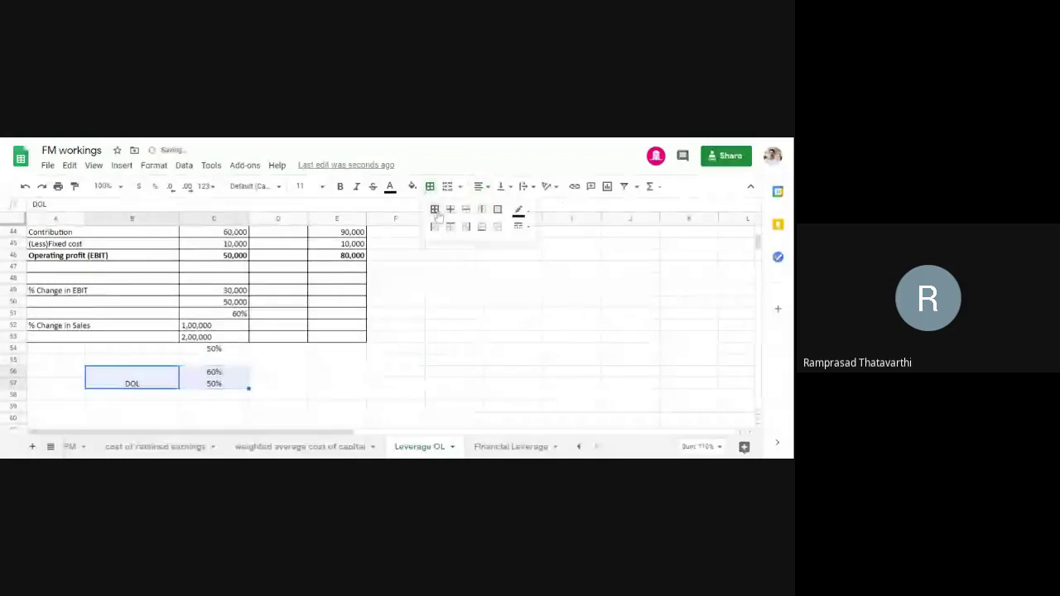
click(435, 210)
click(461, 338)
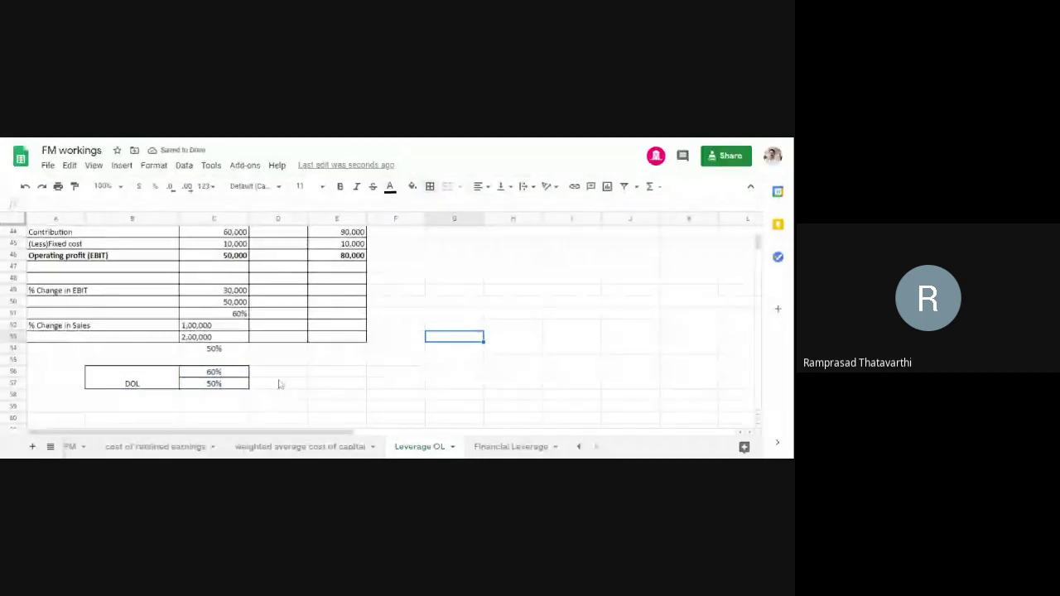
- Enter the decimal equivalents 0.6 in D56 and 0.5 in D57 beside the DOL percentages
click(286, 374)
text(0)
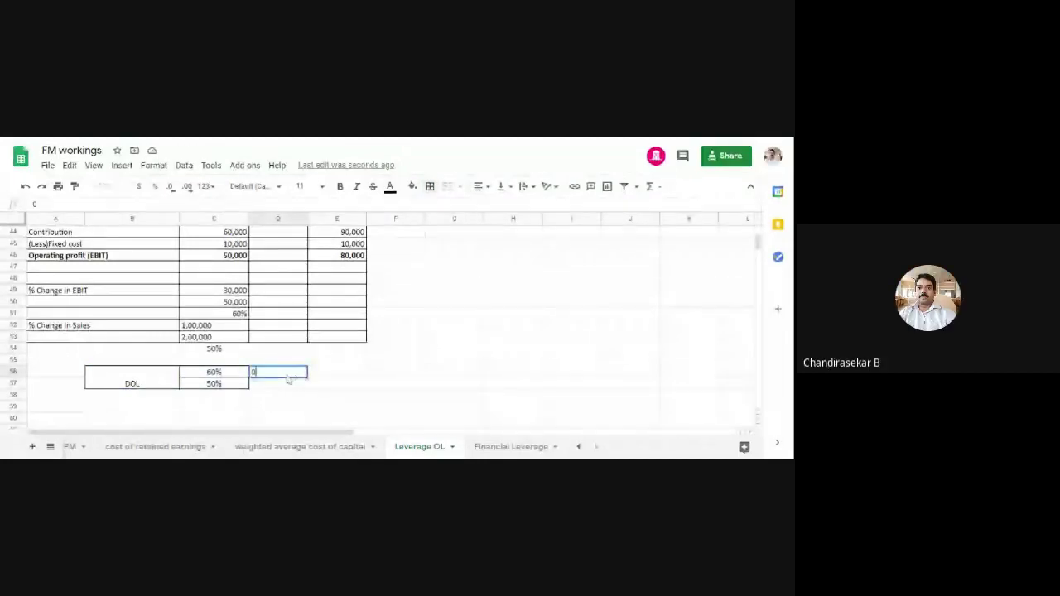
text(.6)
key(Return)
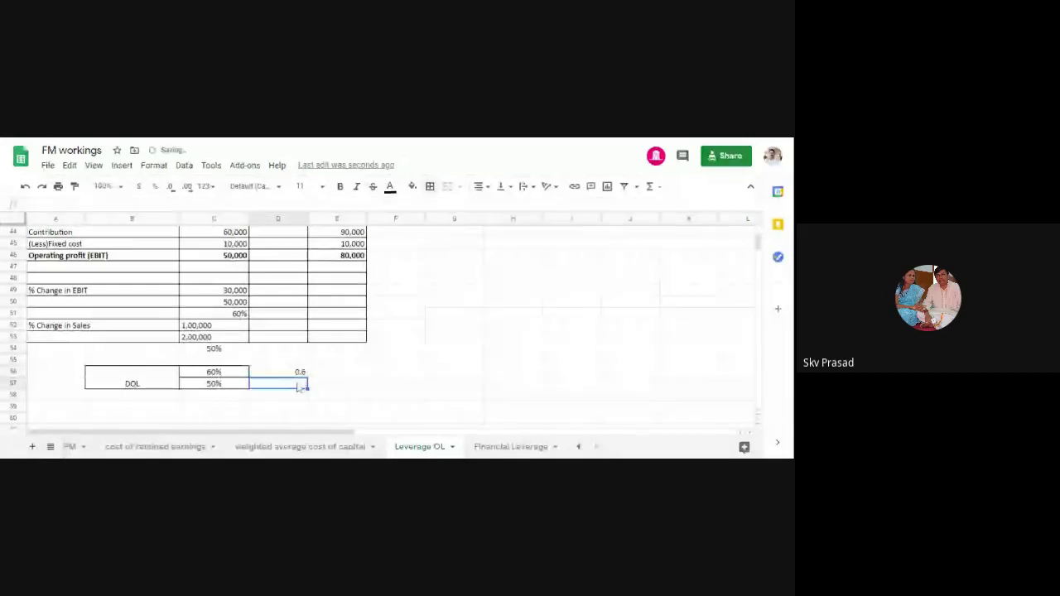
text(0.5)
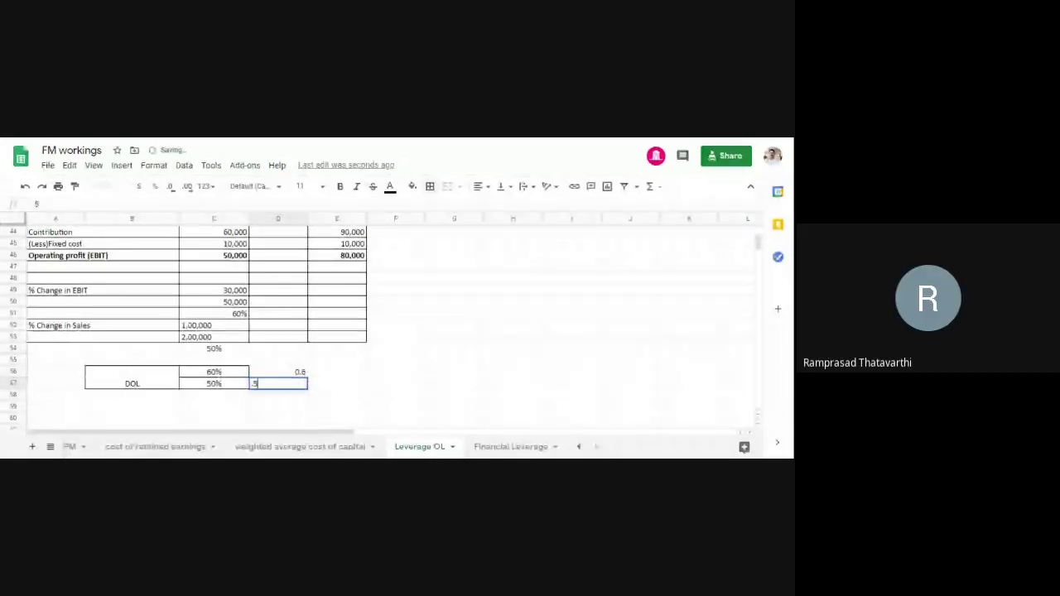
- Merge cells E56:E57 and try to enter "= 1.2 times" there as the DOL result
click(328, 386)
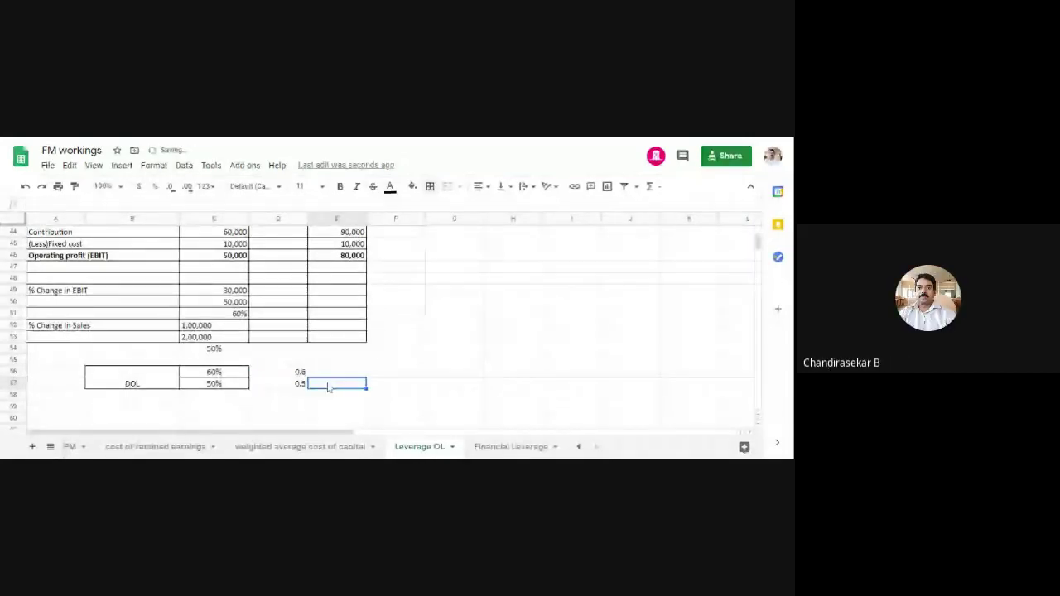
key(shift+Up)
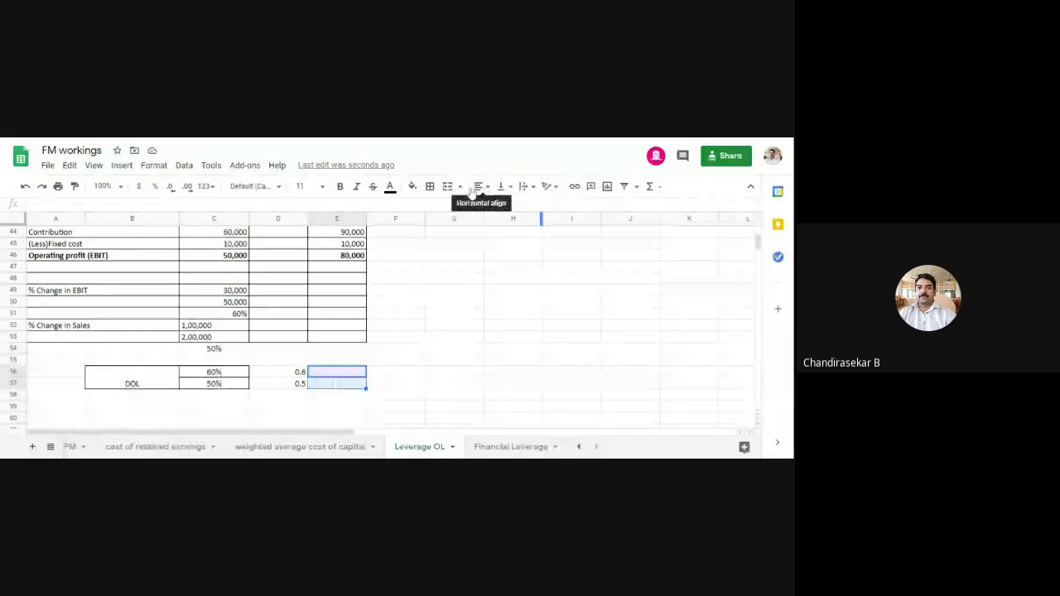
click(447, 185)
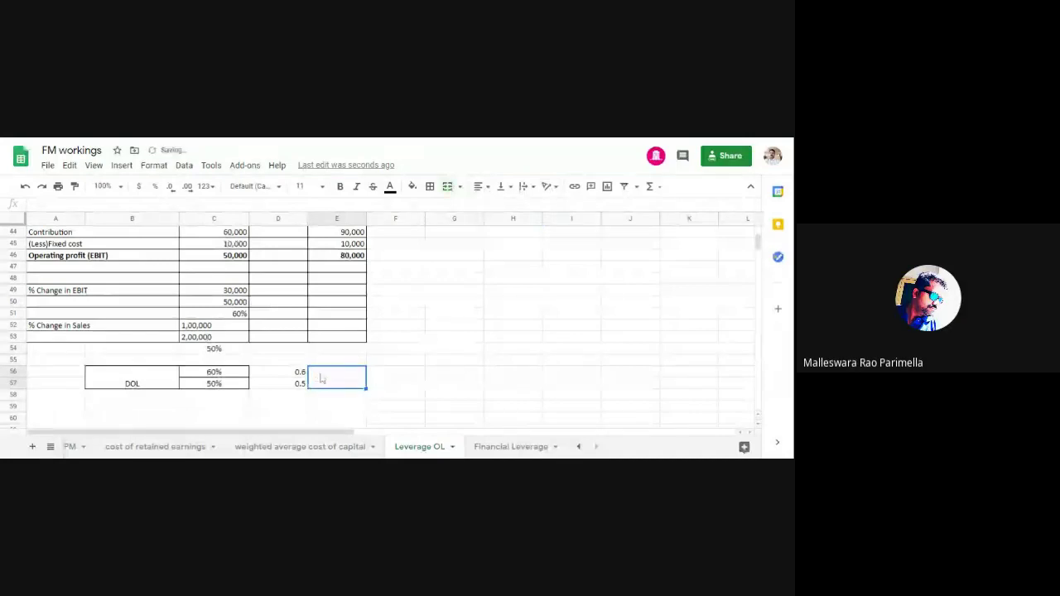
text(=)
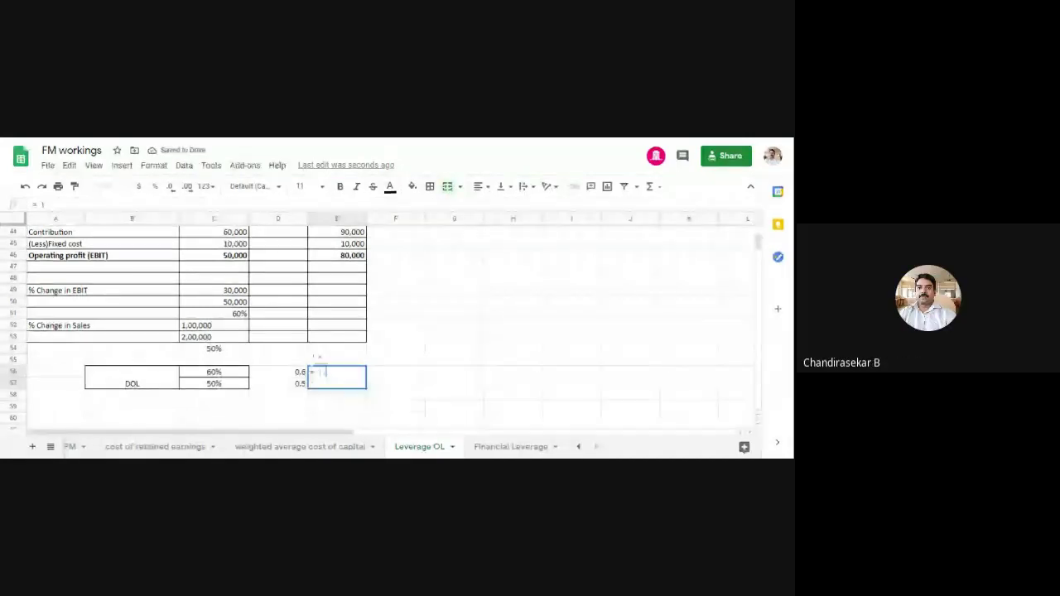
text(1/2 times)
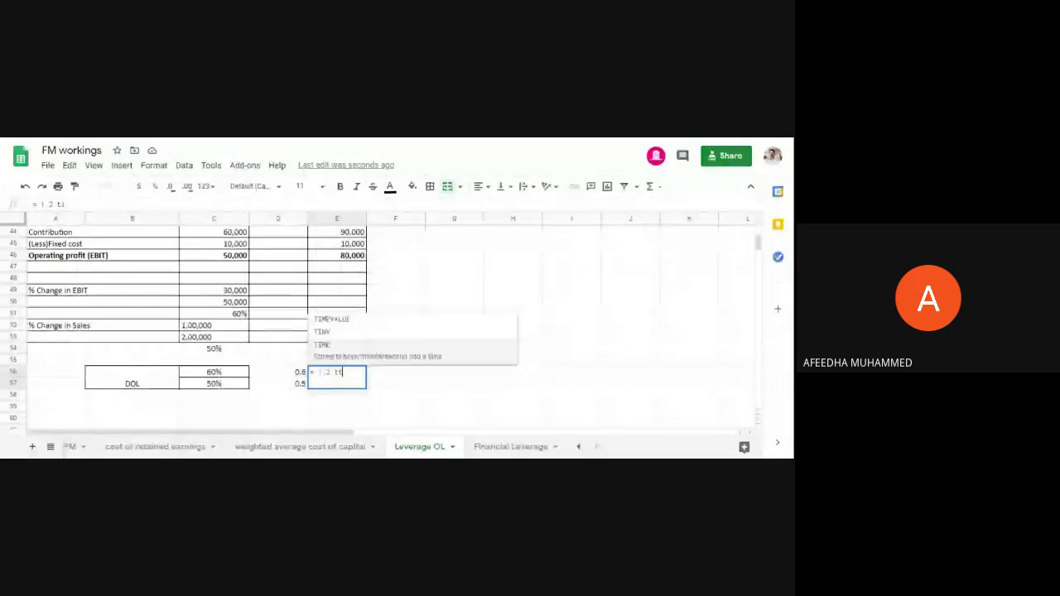
click(510, 399)
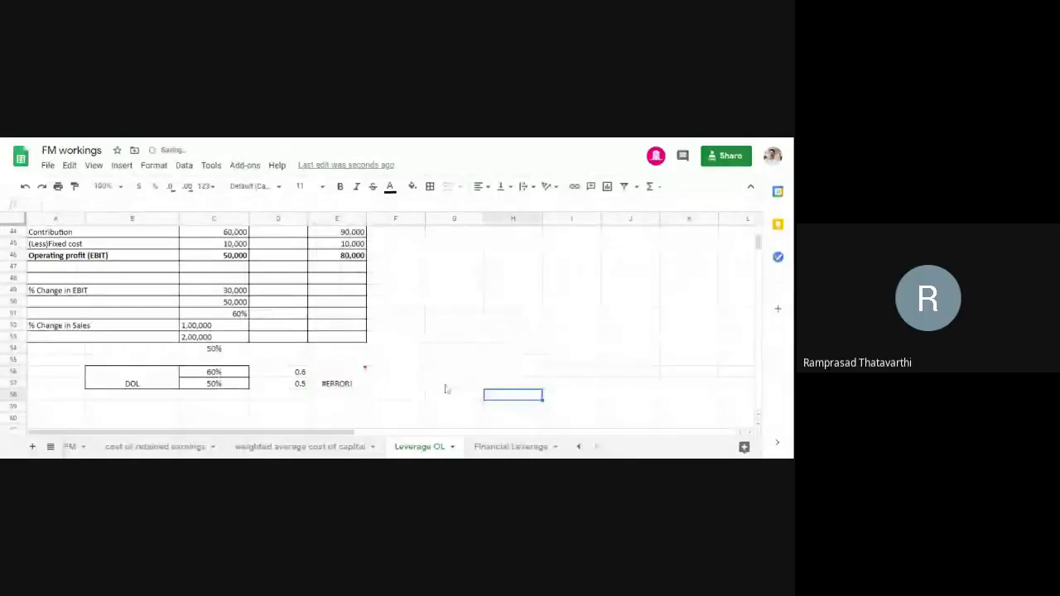
- Replace the DOL result in merged cell E56:E57 with "1.2 times" and align it vertically to the middle
click(347, 383)
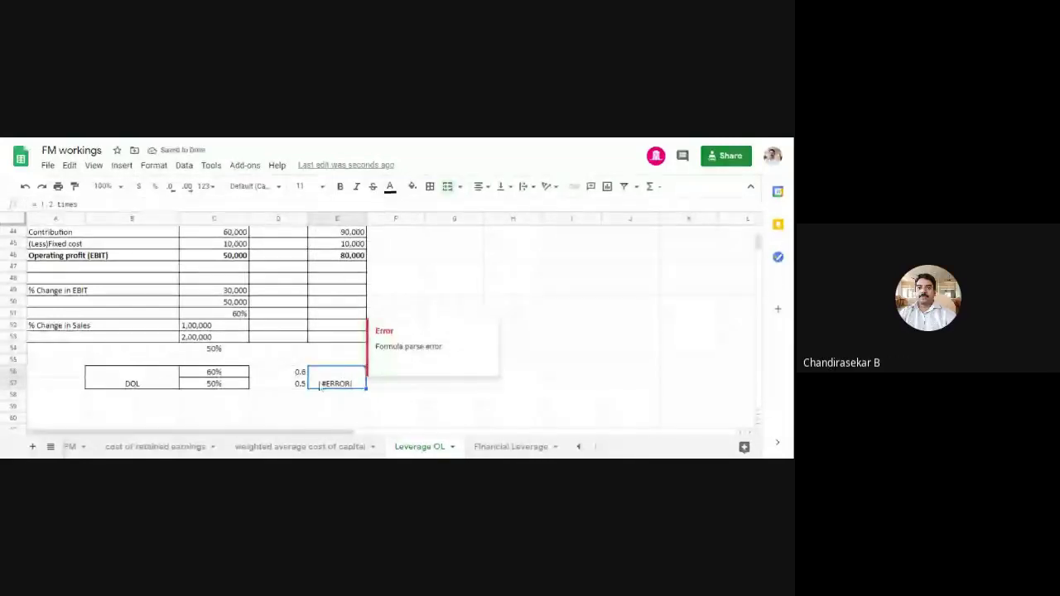
text(1)
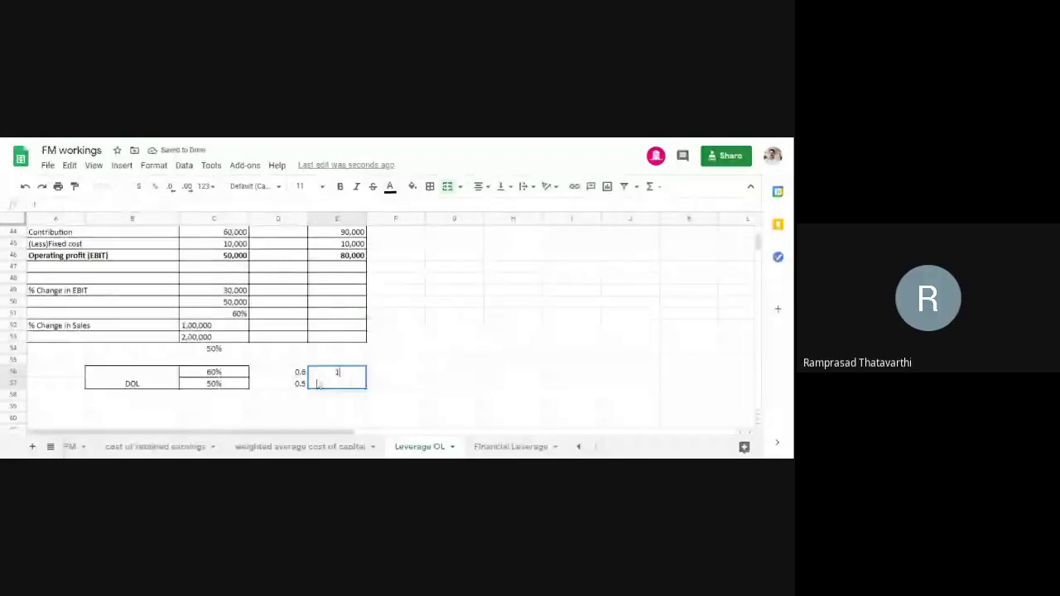
text(.2 times)
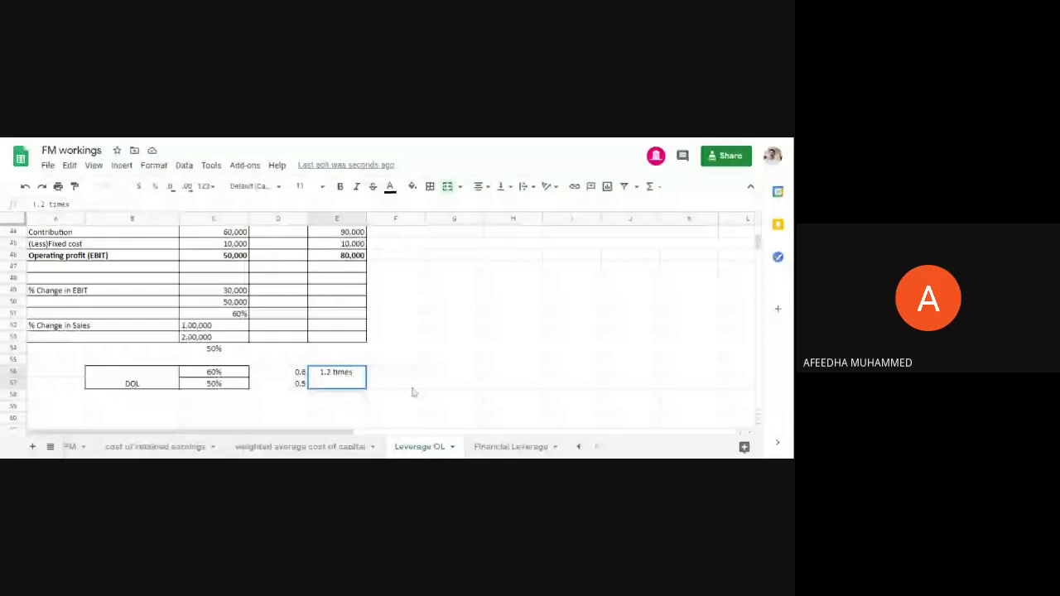
key(Return)
click(500, 186)
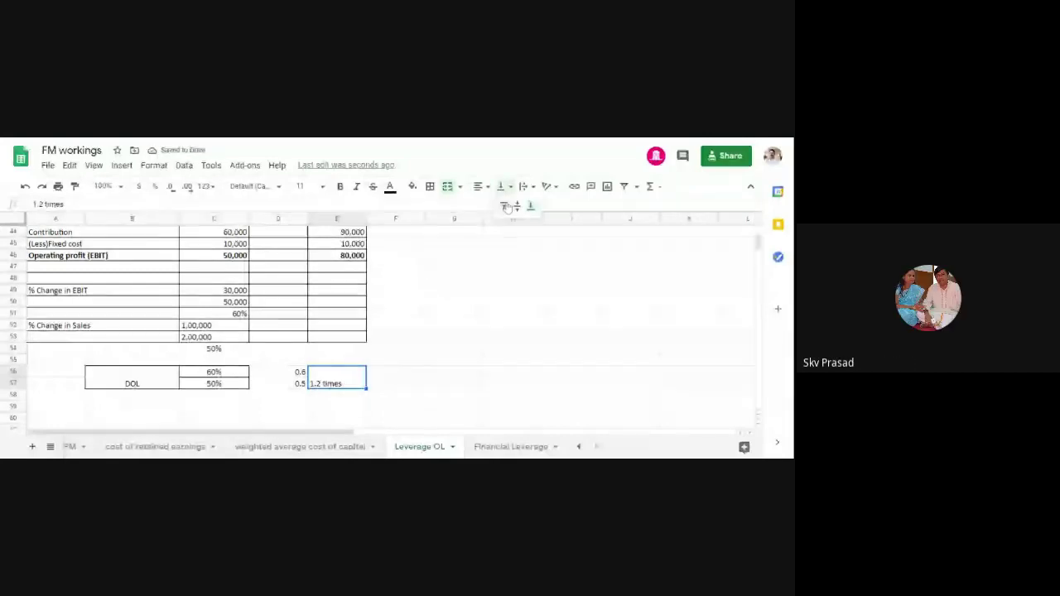
click(514, 204)
click(535, 319)
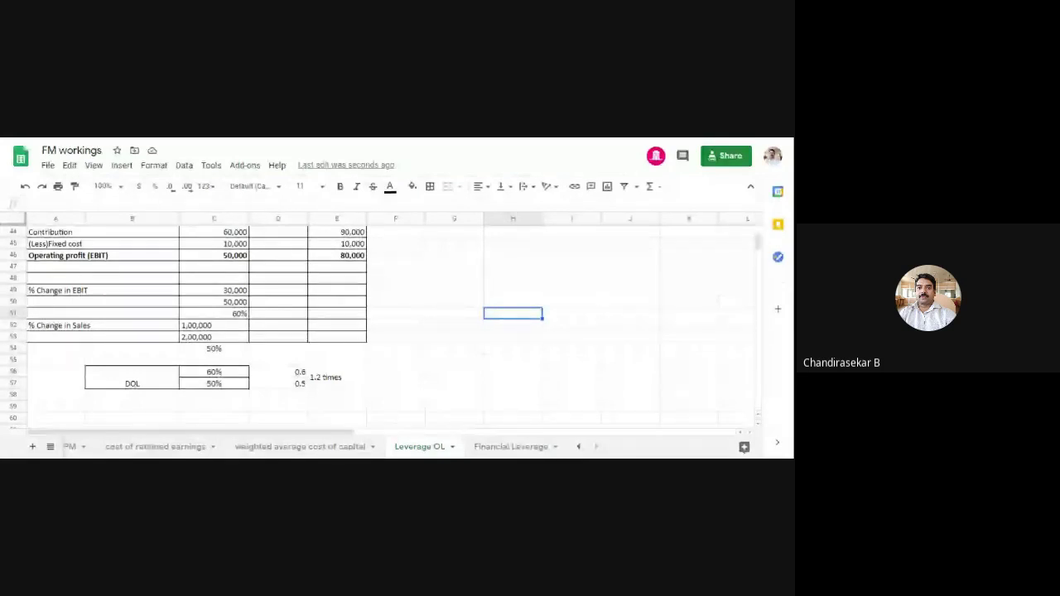
- Align the contents of the DOL block B56:E57 vertically to the middle
scroll(403, 359, up, 1)
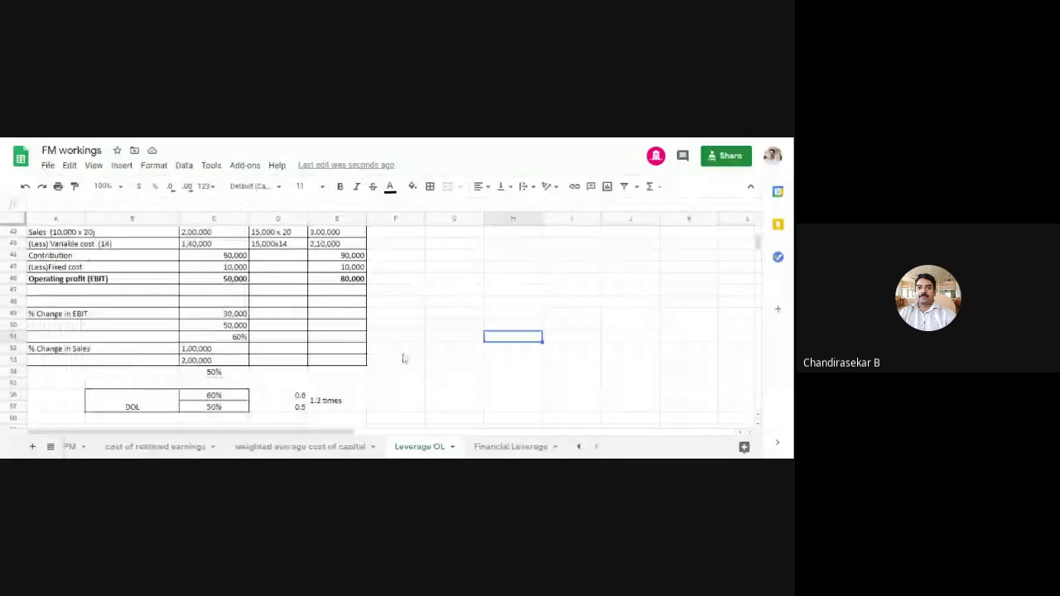
drag(287, 399, 287, 411)
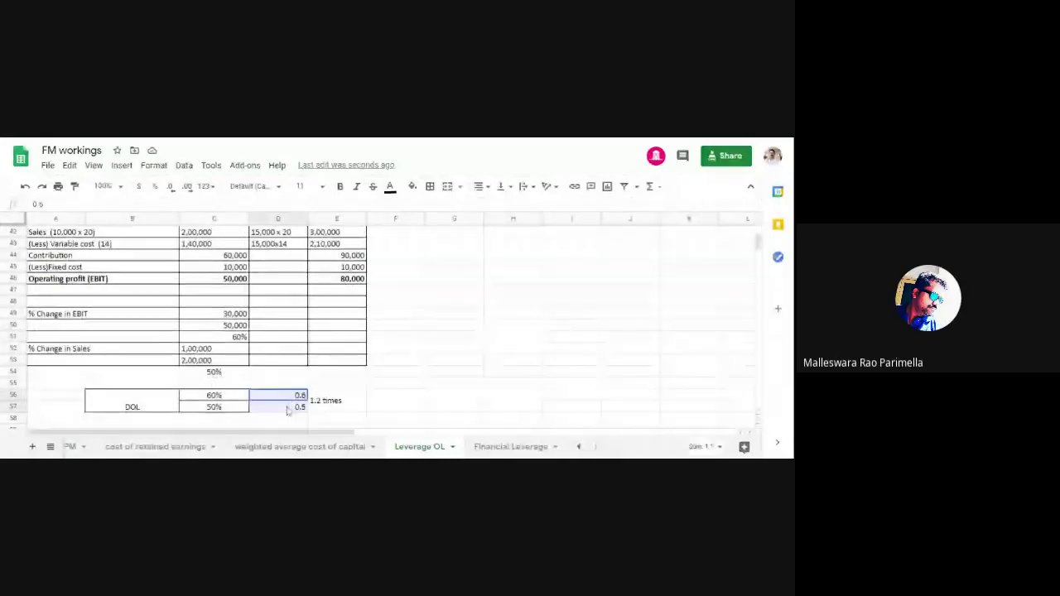
click(513, 386)
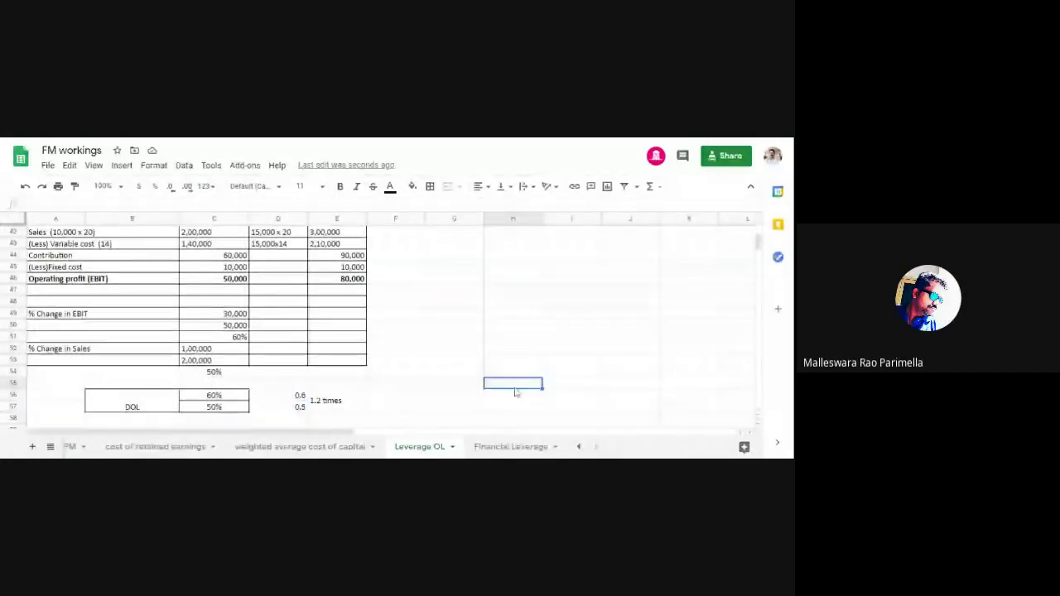
drag(132, 401, 328, 408)
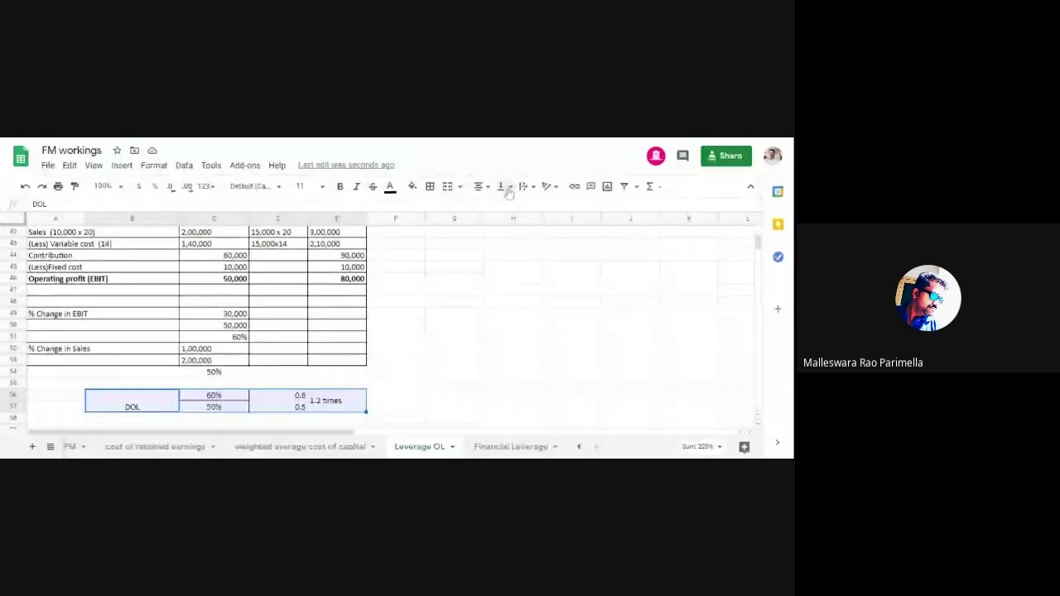
click(536, 304)
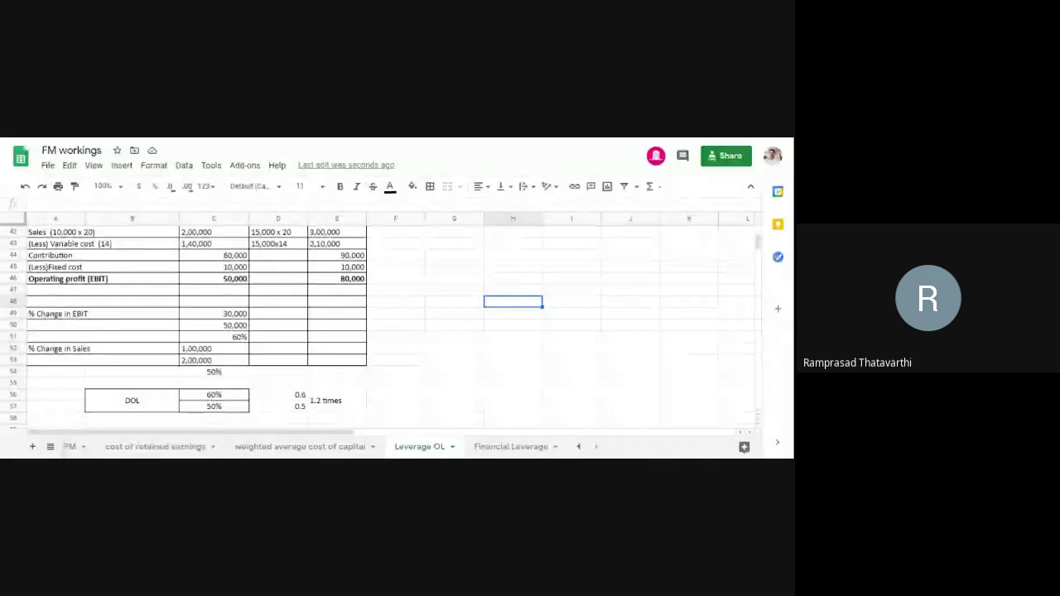
- Center the decimals in D56:D57 horizontally and apply all borders to D56:E57
click(286, 396)
drag(286, 399, 290, 412)
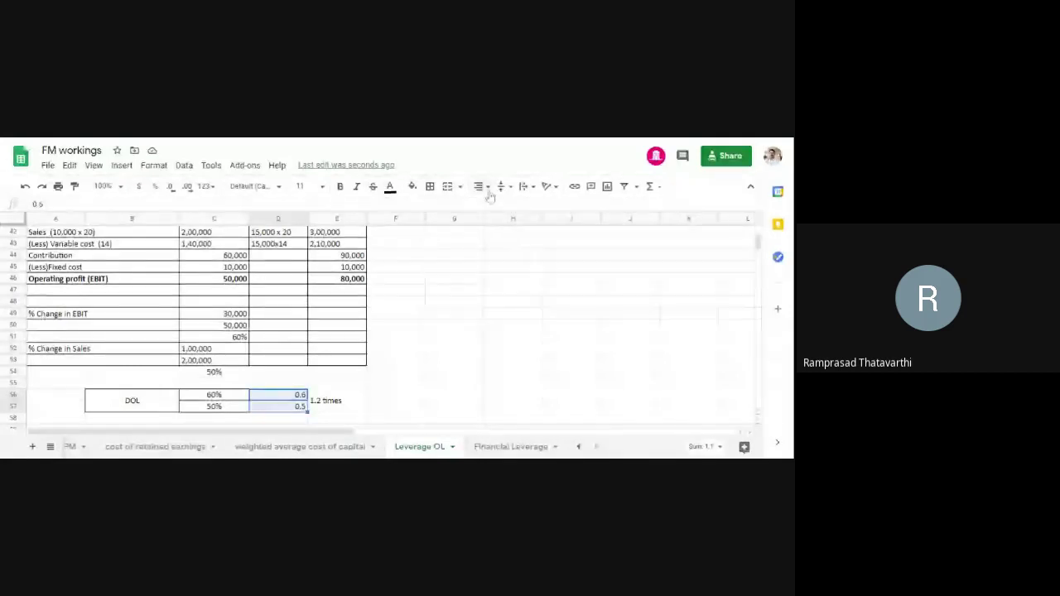
click(481, 186)
click(494, 207)
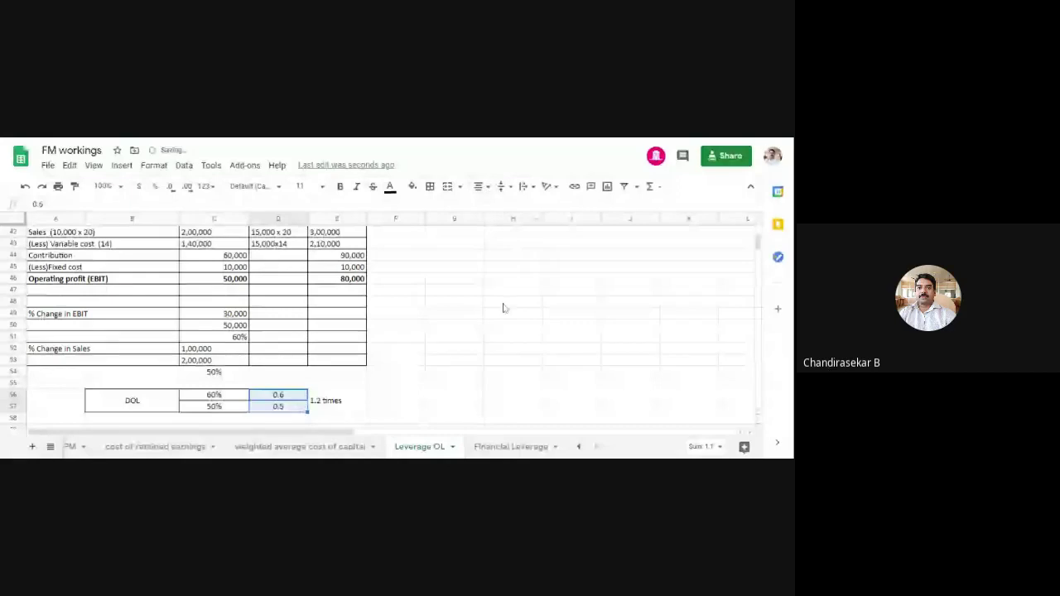
click(501, 327)
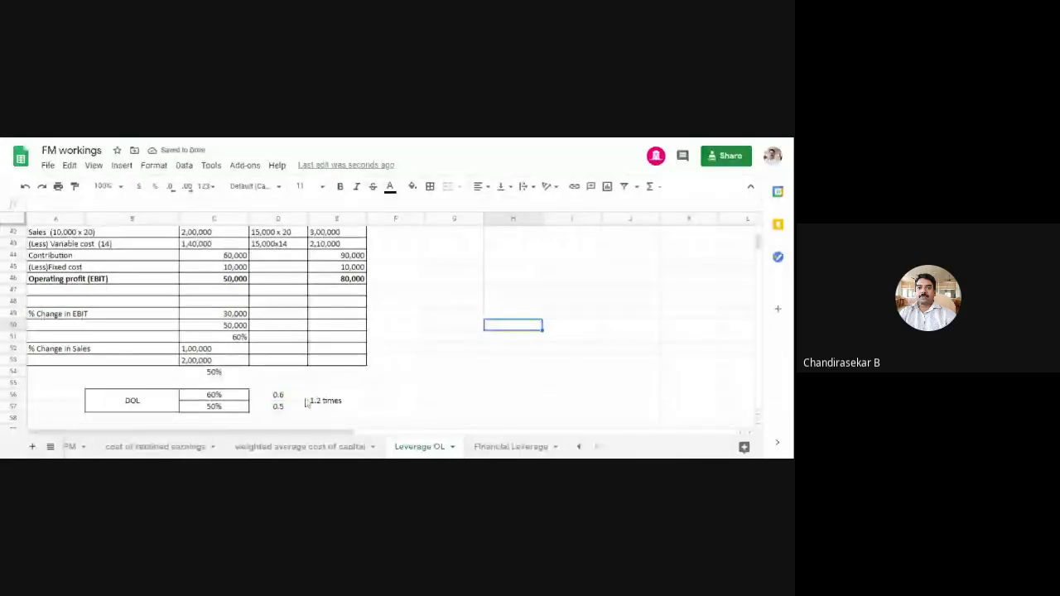
drag(304, 397, 314, 409)
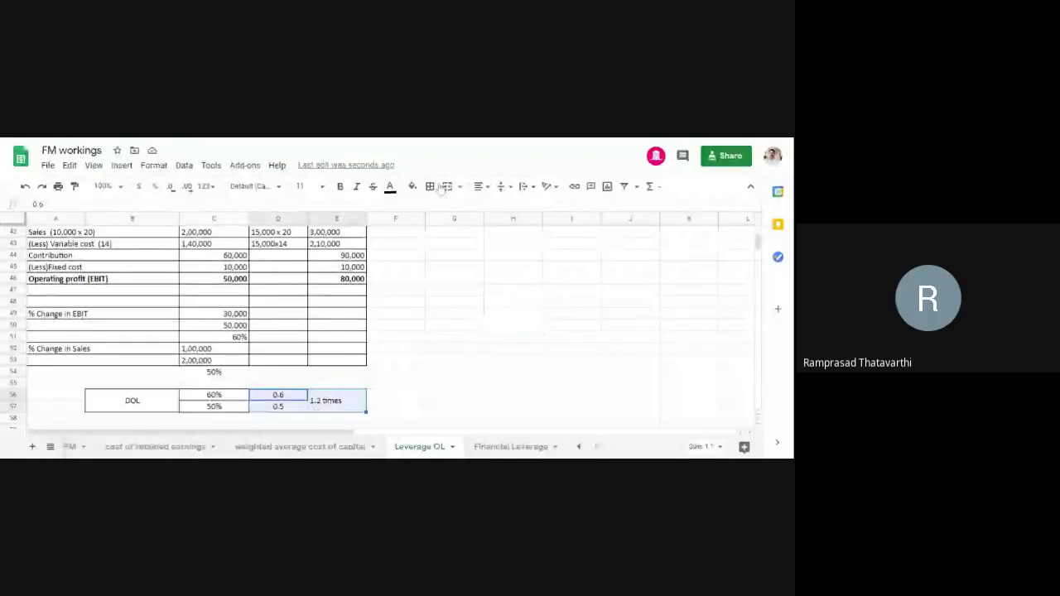
click(472, 340)
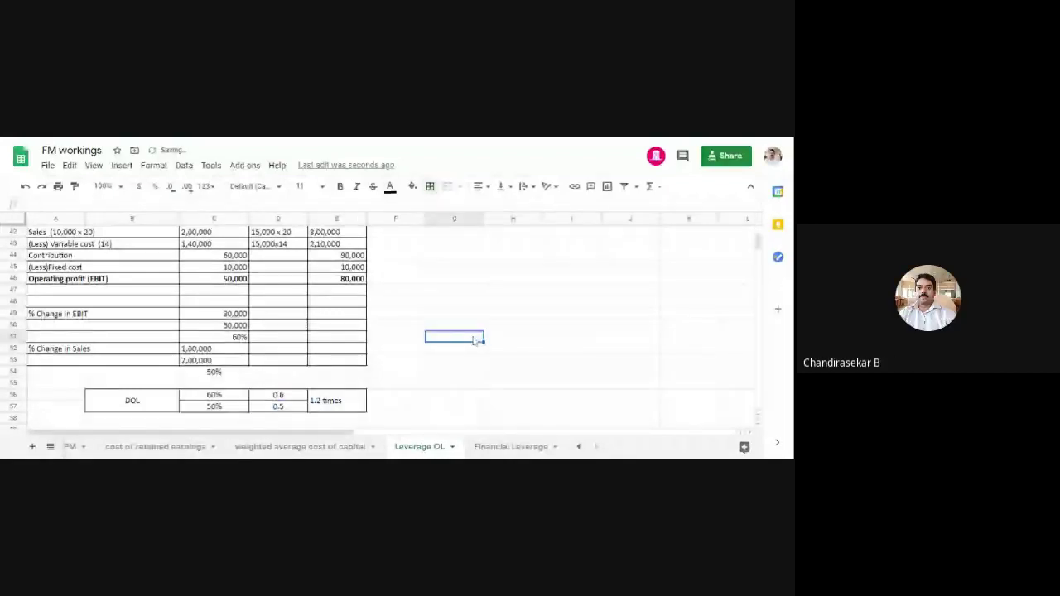
- Bold the Contribution row A44:E44 of the Profitability Statement and widen column E to fit its "50% in sales Future" heading
scroll(560, 379, up, 4)
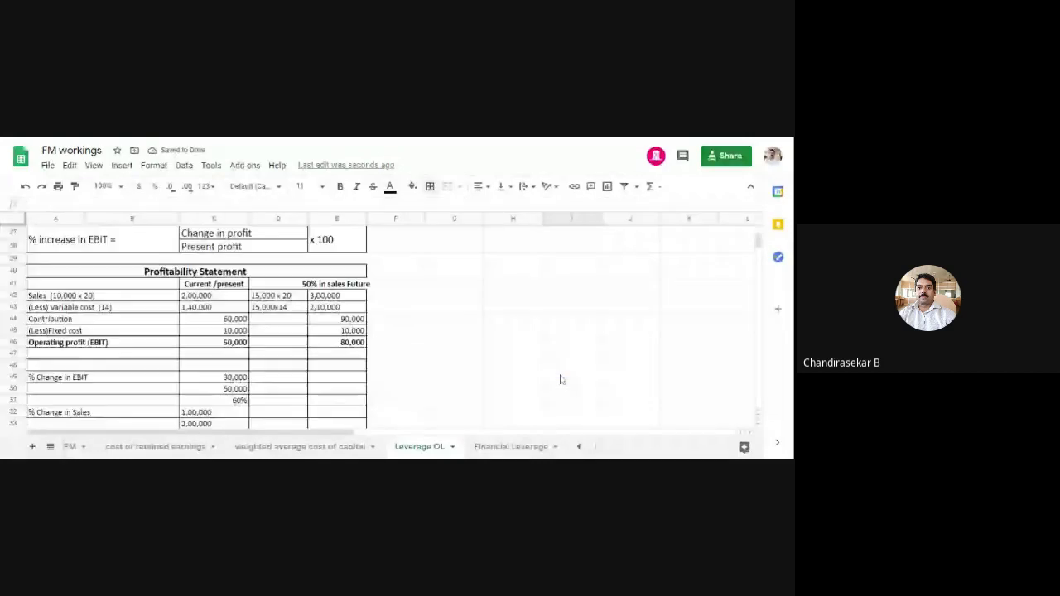
scroll(559, 379, up, 1)
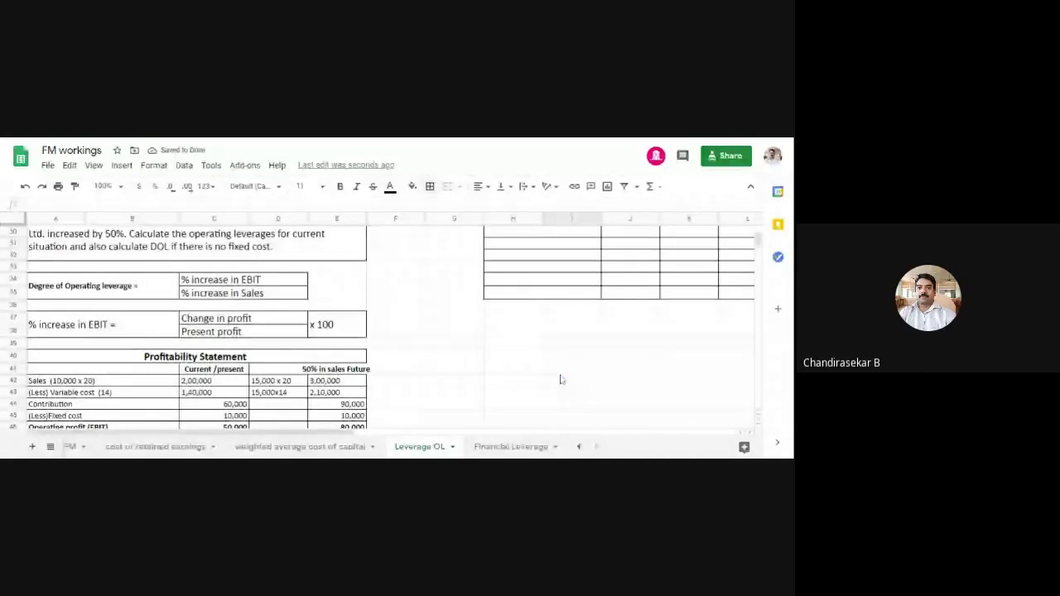
scroll(559, 379, up, 3)
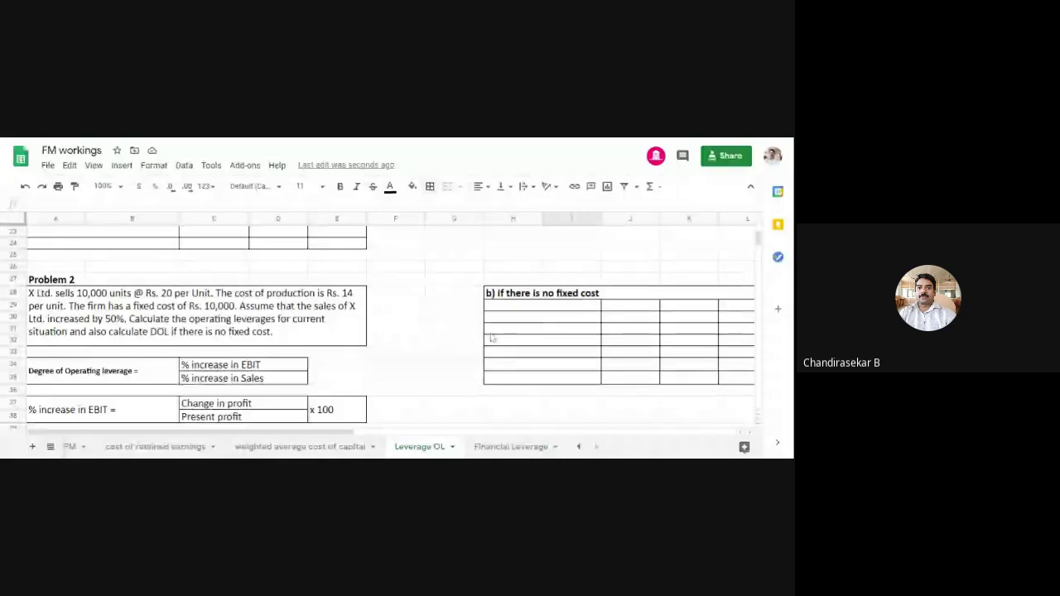
scroll(438, 353, down, 3)
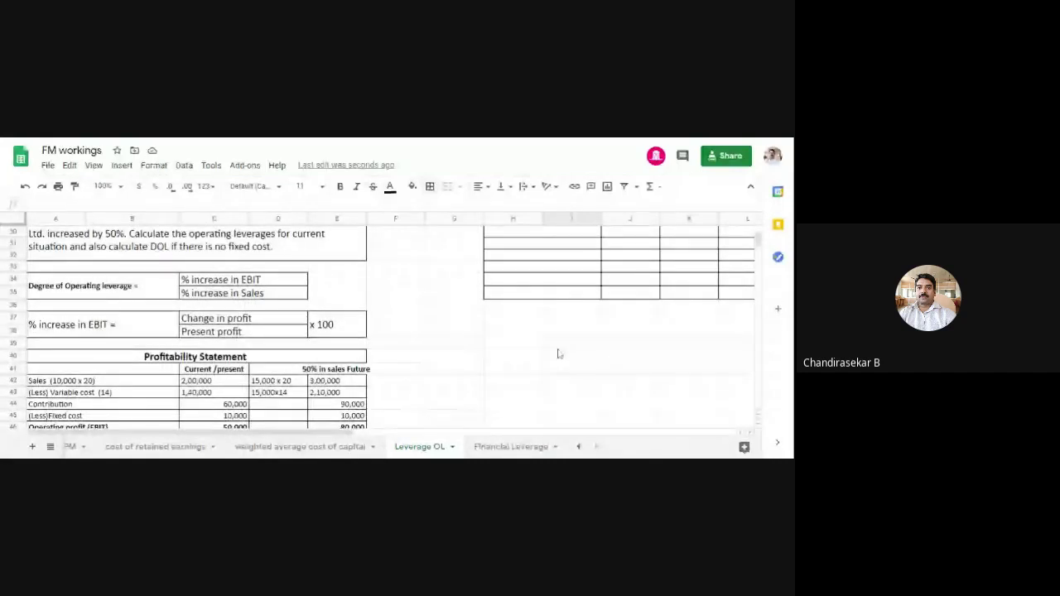
scroll(430, 335, down, 2)
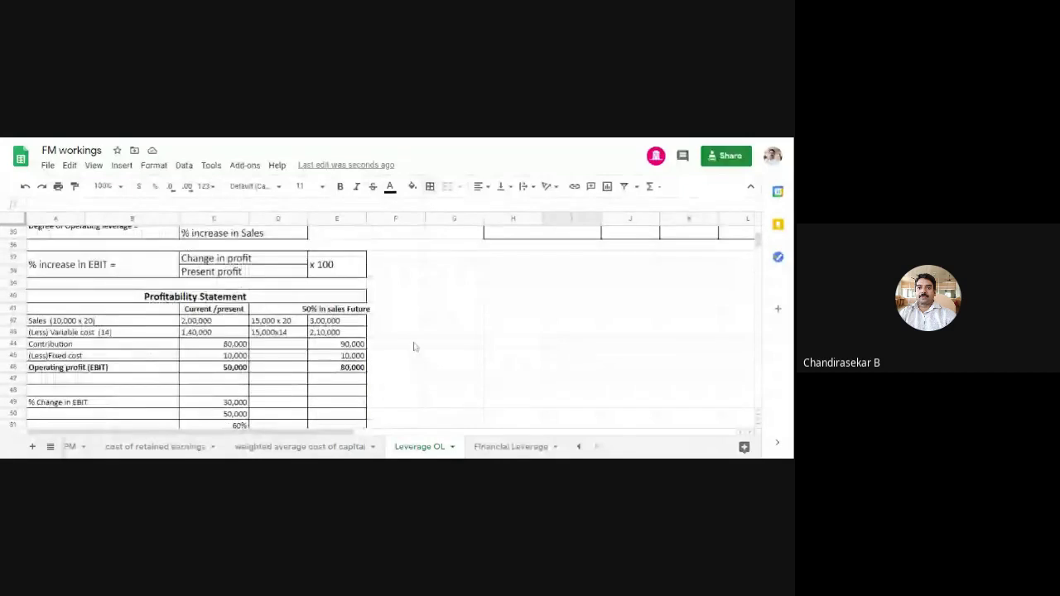
scroll(415, 347, down, 1)
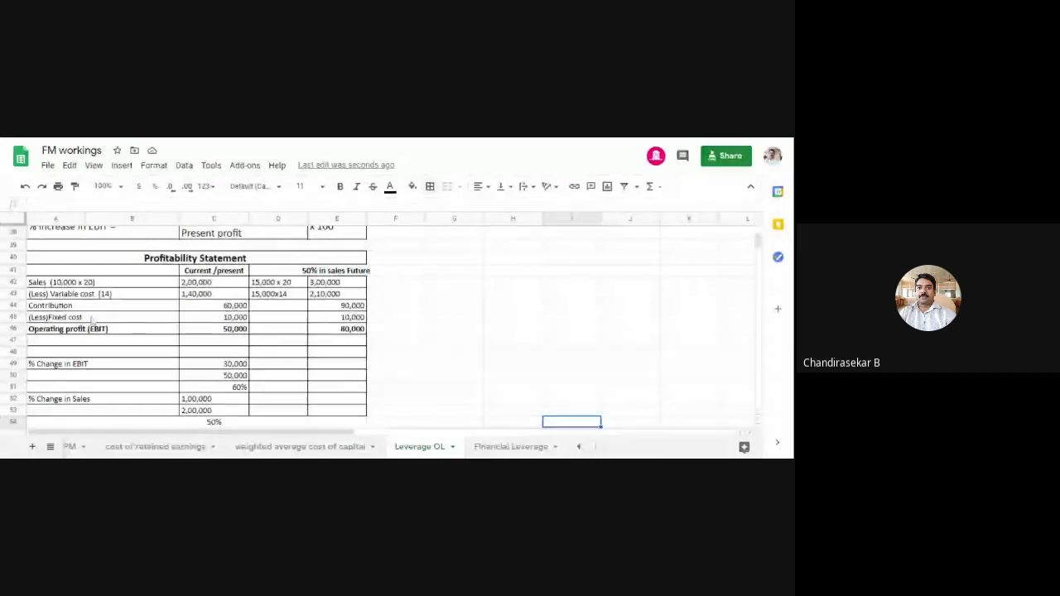
drag(49, 306, 346, 306)
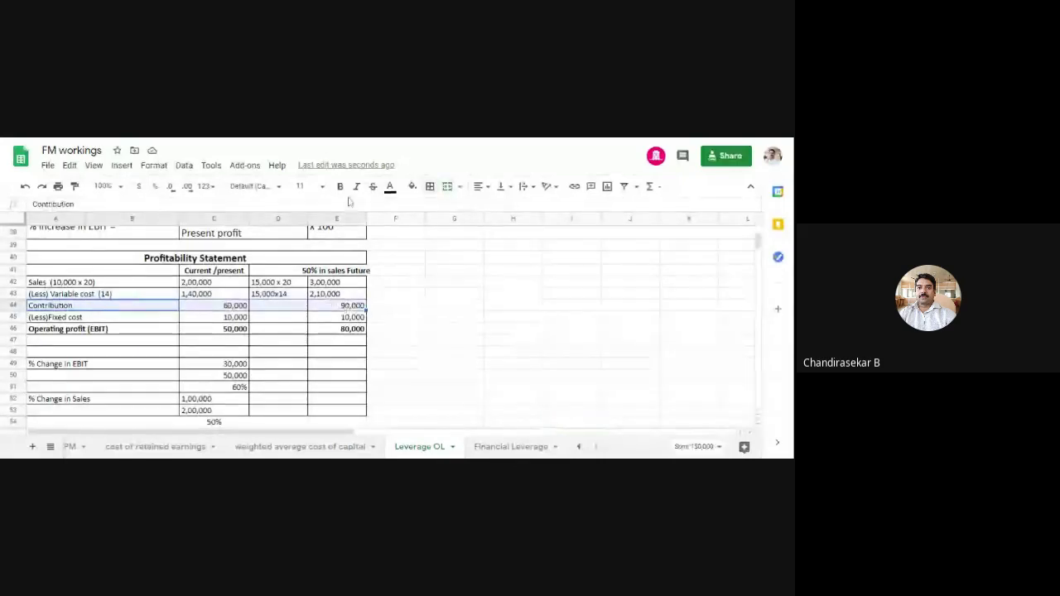
key(ctrl+b)
click(434, 321)
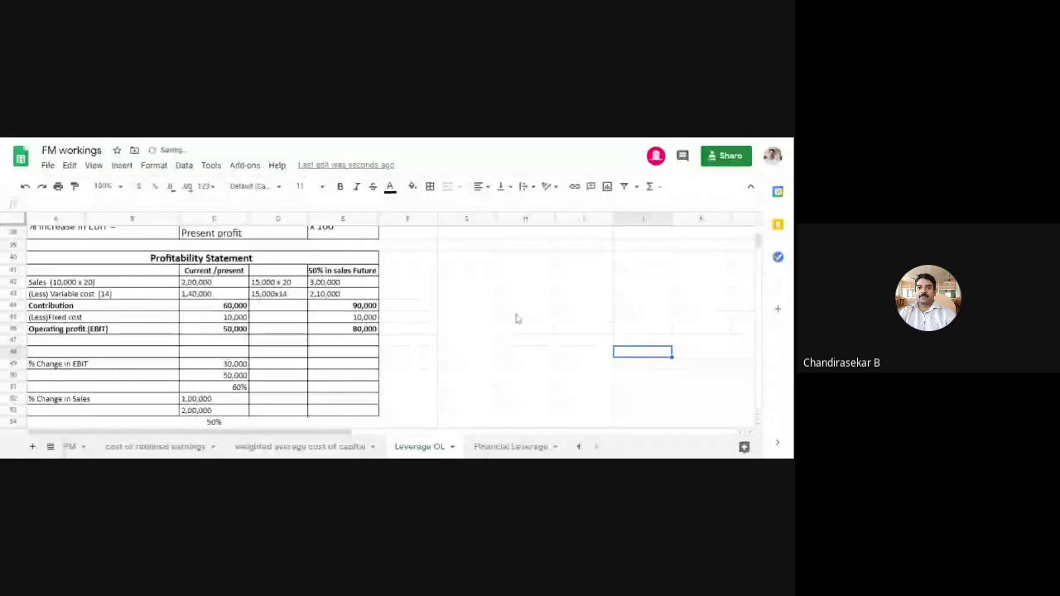
click(516, 319)
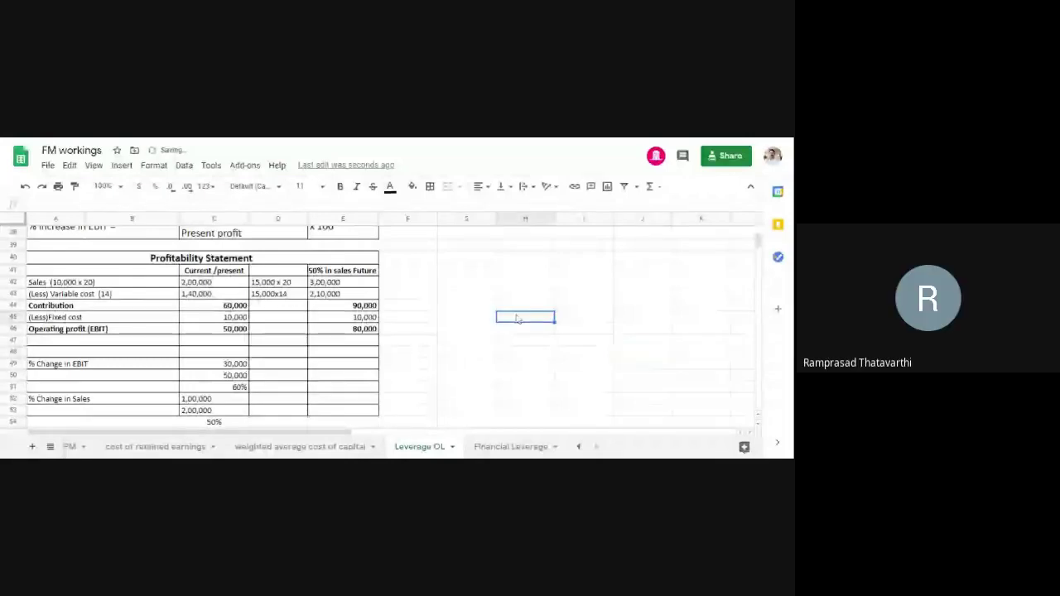
- Enter "DOL = 1 time" in I37 below the table for the case without fixed cost
scroll(580, 291, up, 2)
click(580, 287)
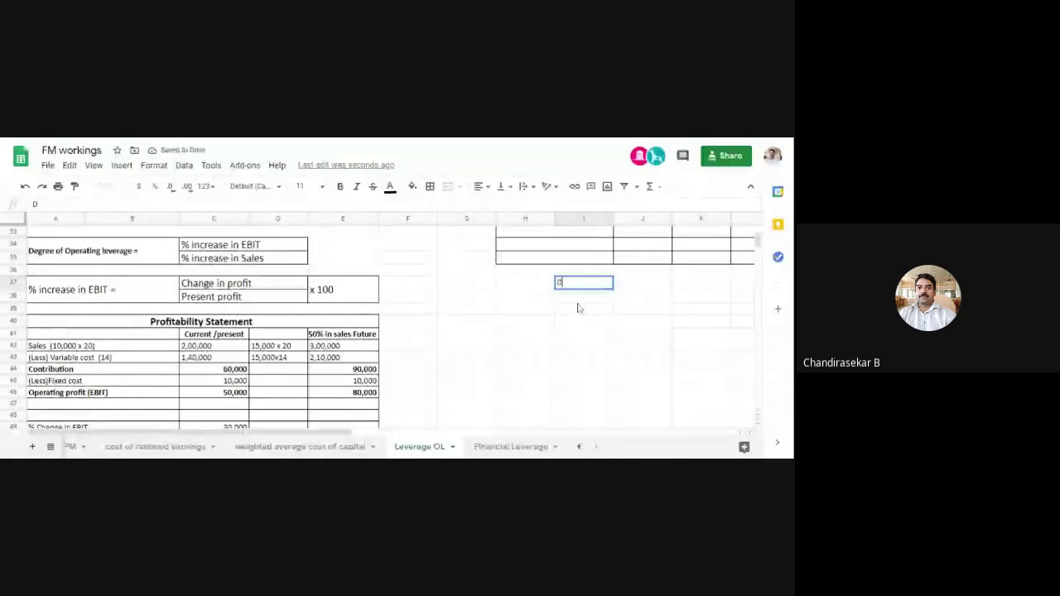
text(DOL = 1)
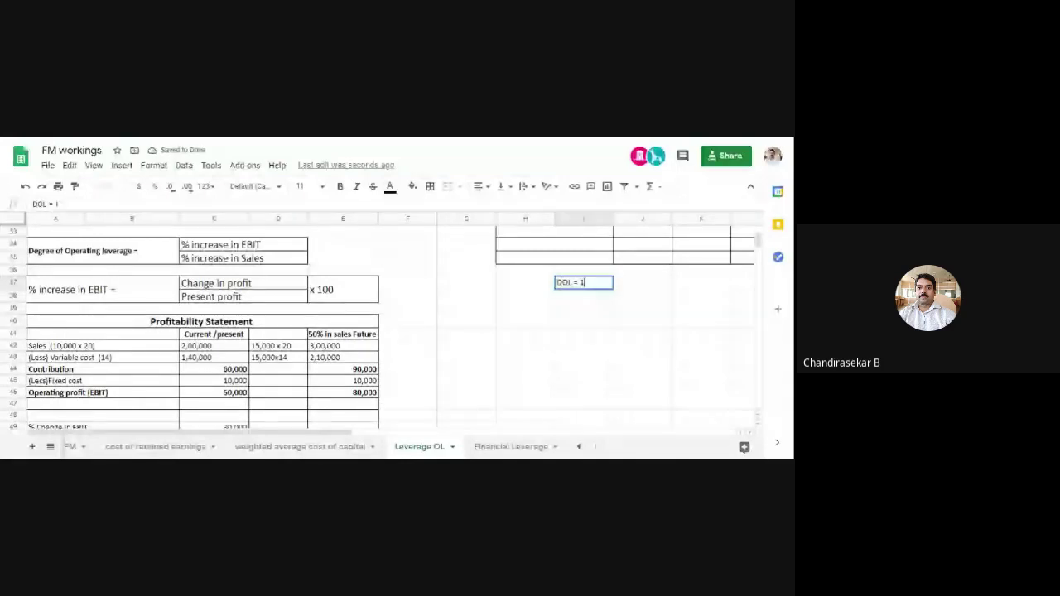
text( time)
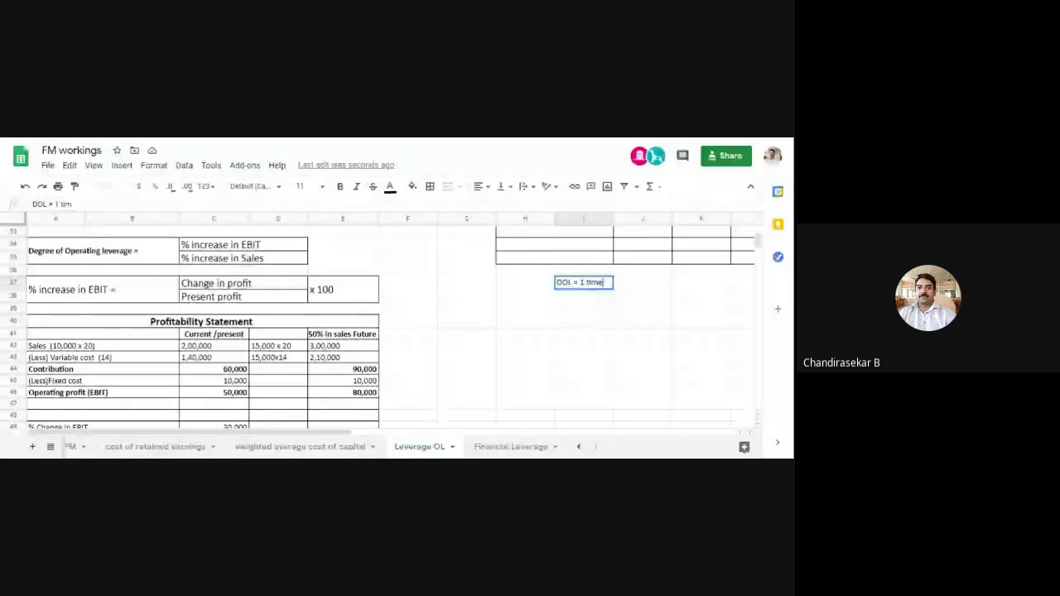
- Enter the column heading "Present" in J29 of the "b) if there is no fixed cost" table
click(642, 321)
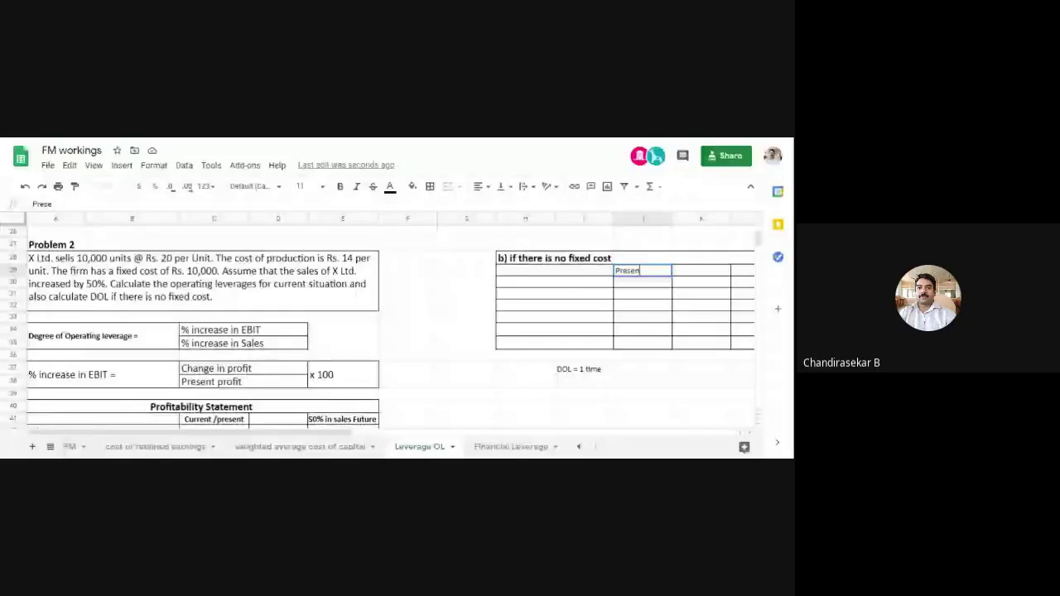
click(698, 276)
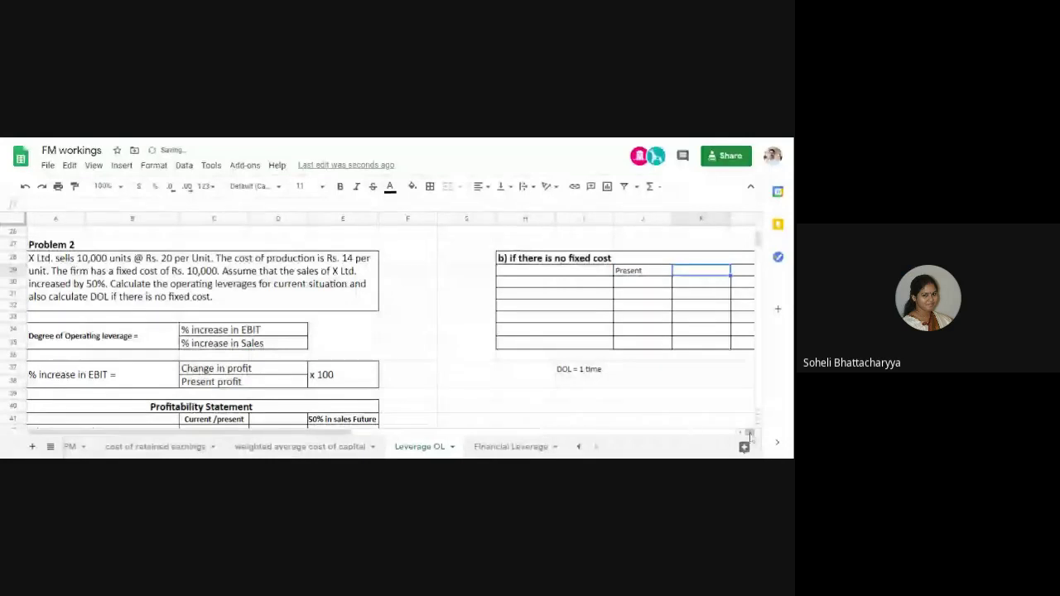
click(475, 395)
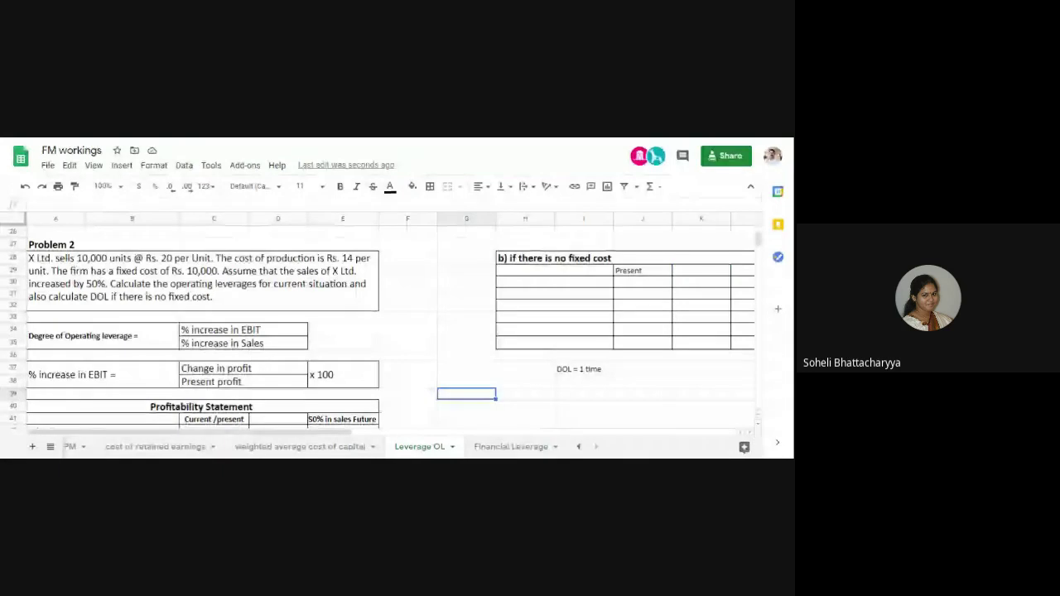
- Right-align the Profitability Statement amounts in E42:E47 and C42:C44
scroll(280, 364, down, 2)
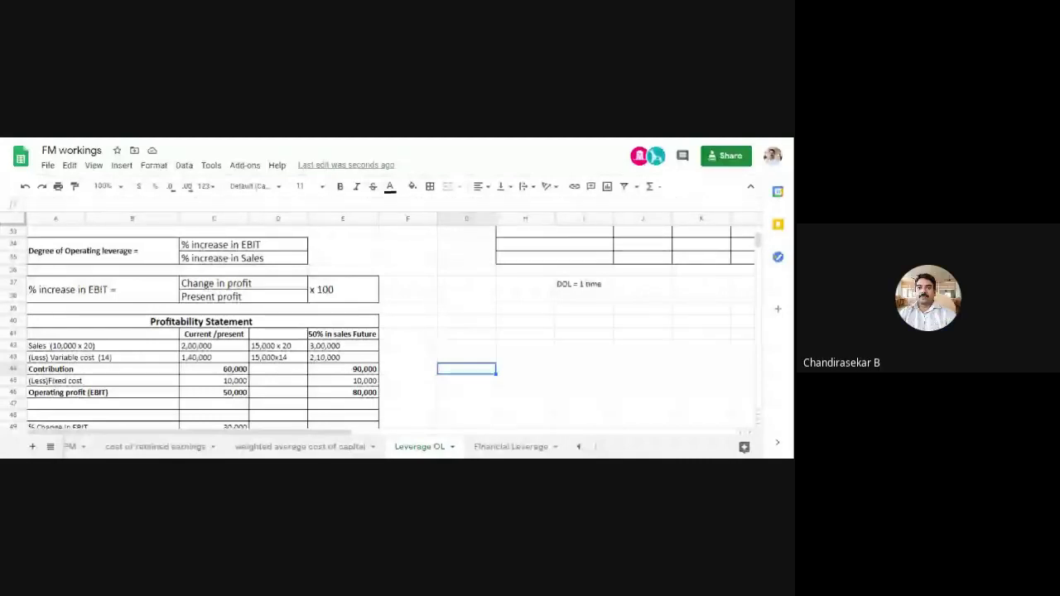
drag(342, 345, 343, 404)
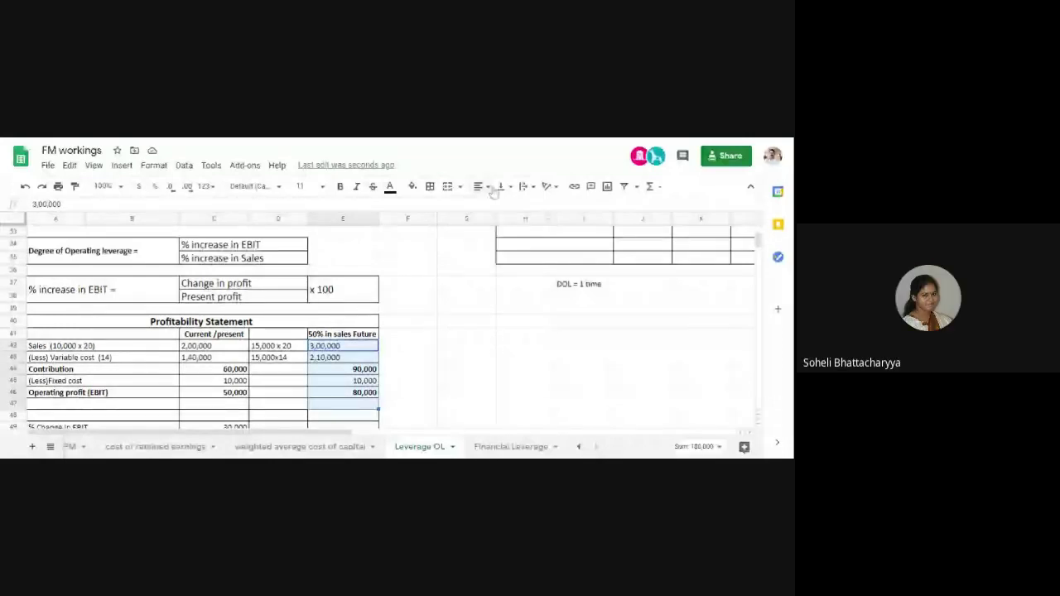
key(ctrl+shift+r)
drag(213, 345, 214, 368)
click(482, 186)
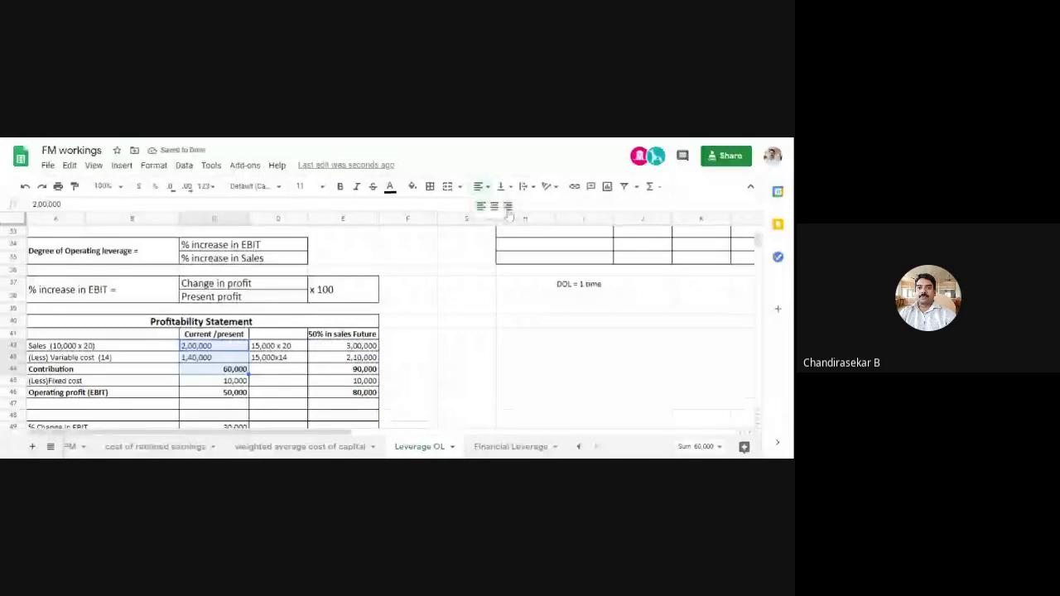
click(507, 206)
click(525, 345)
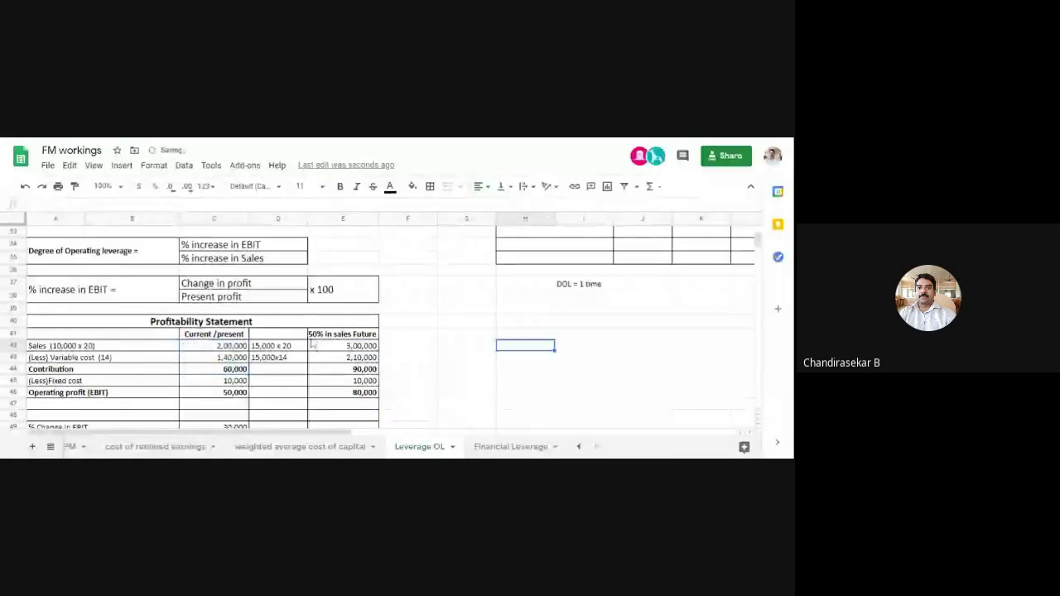
scroll(311, 342, up, 2)
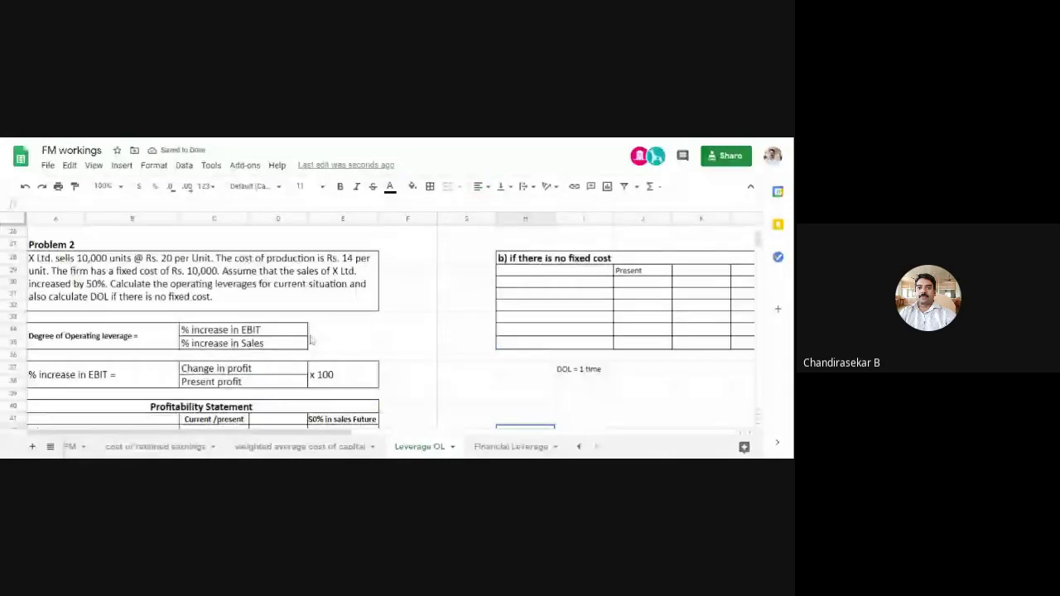
- Review the Problem 2 statement against the DOL formulas, the Profitability Statement and the table for no fixed cost
click(241, 284)
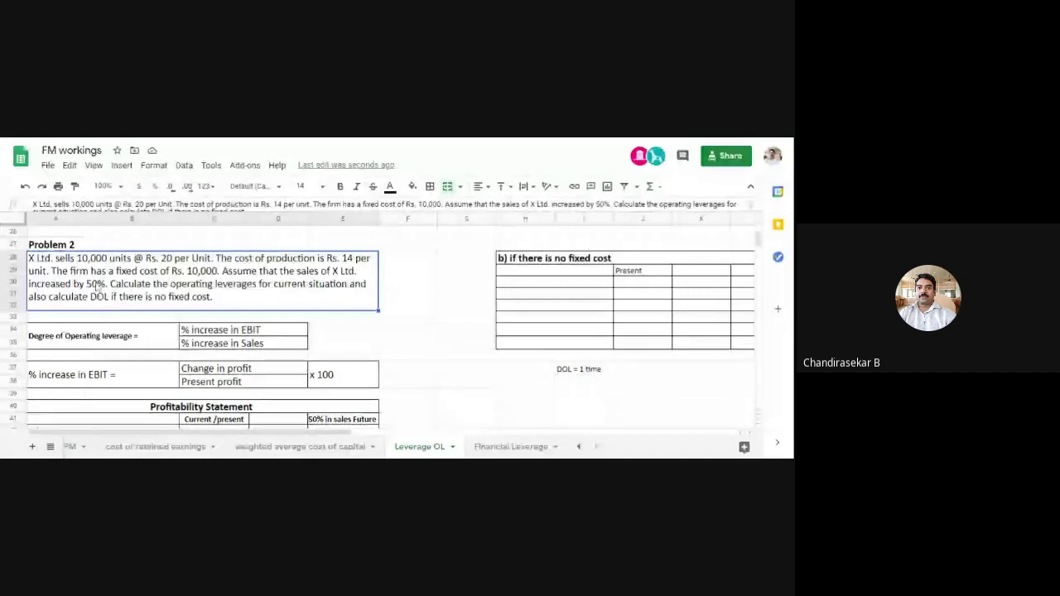
click(464, 356)
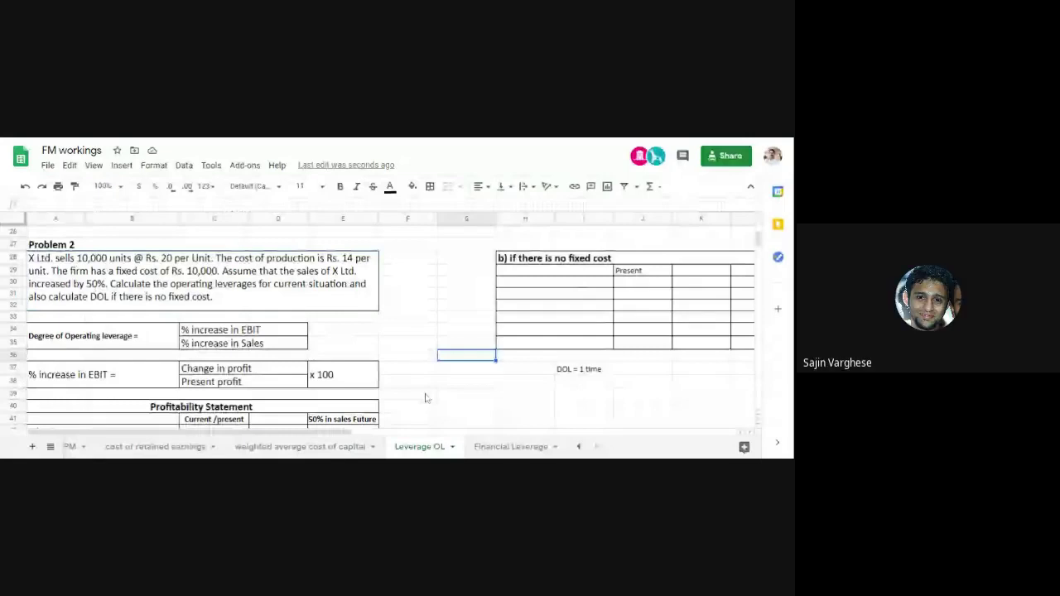
scroll(430, 404, down, 3)
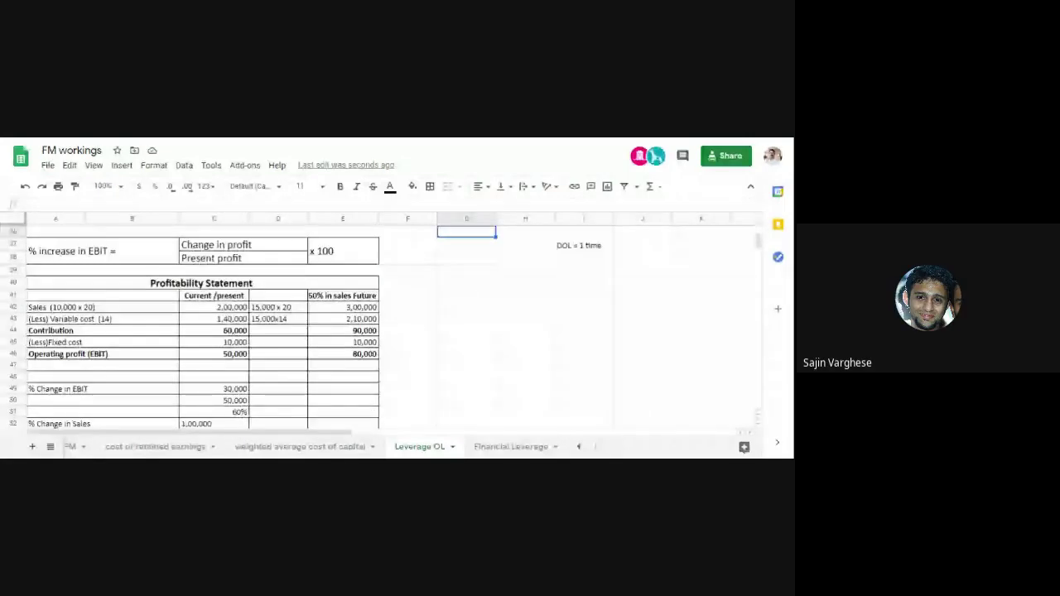
scroll(438, 410, up, 1)
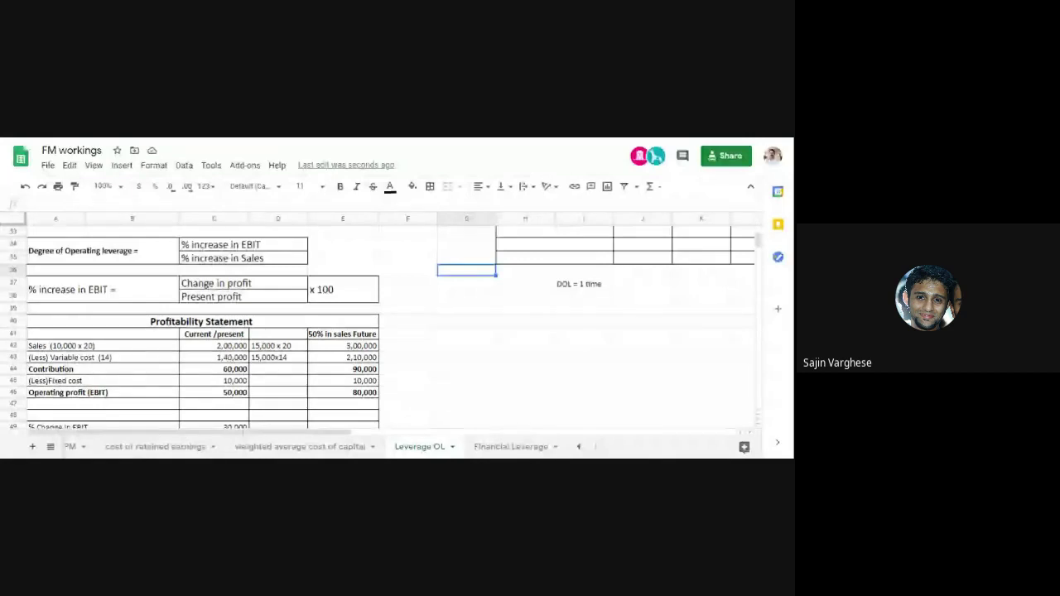
scroll(393, 342, up, 2)
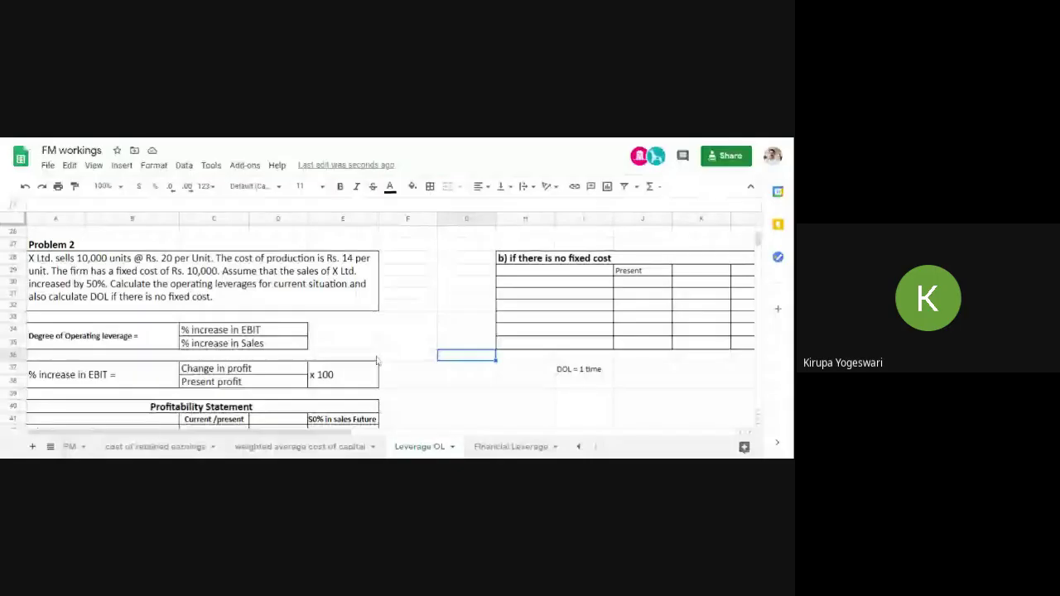
scroll(377, 360, down, 5)
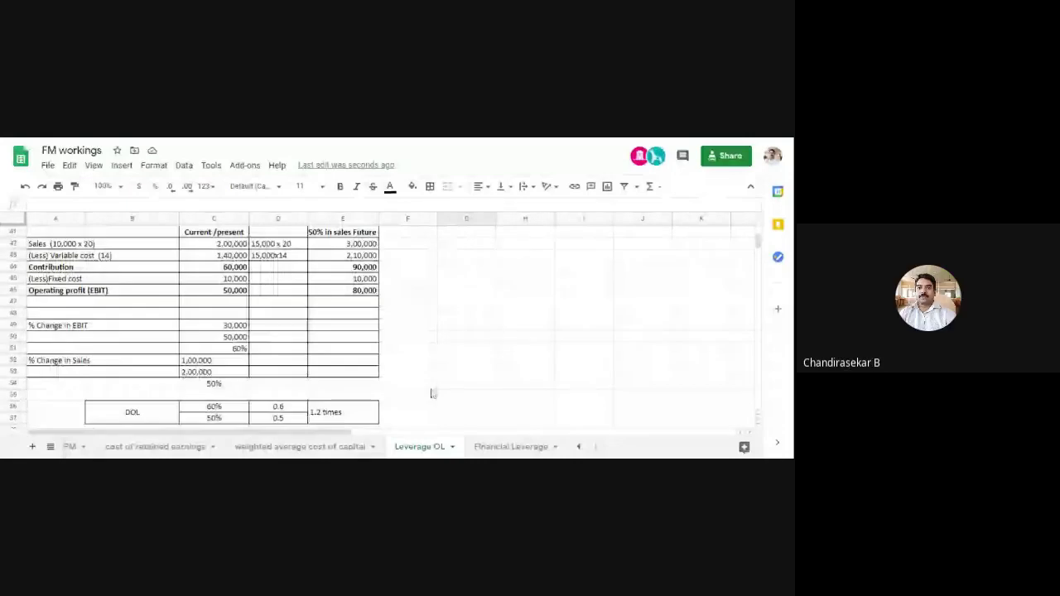
scroll(430, 393, down, 1)
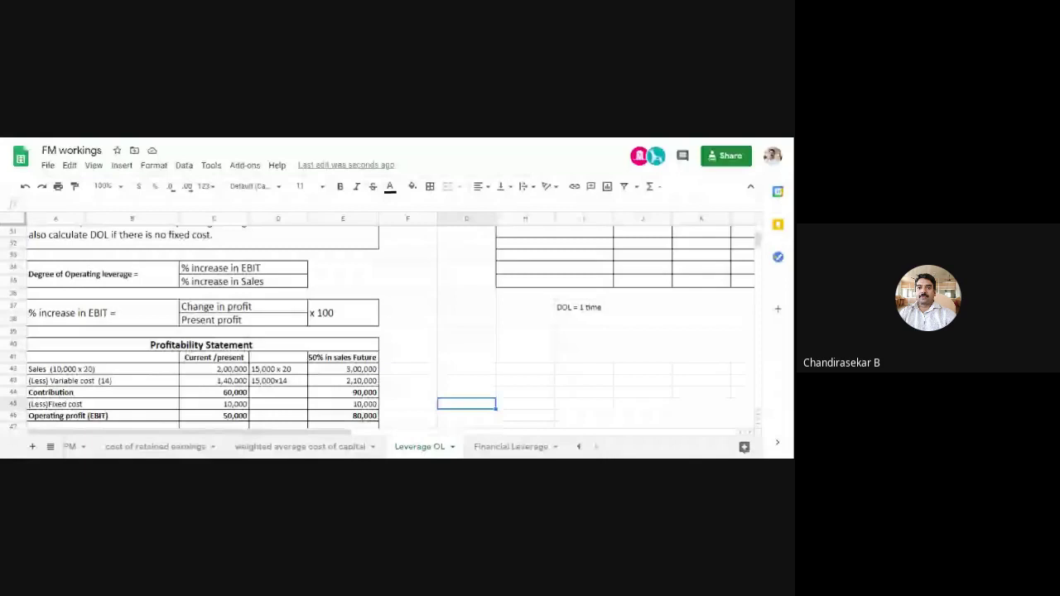
scroll(49, 269, up, 2)
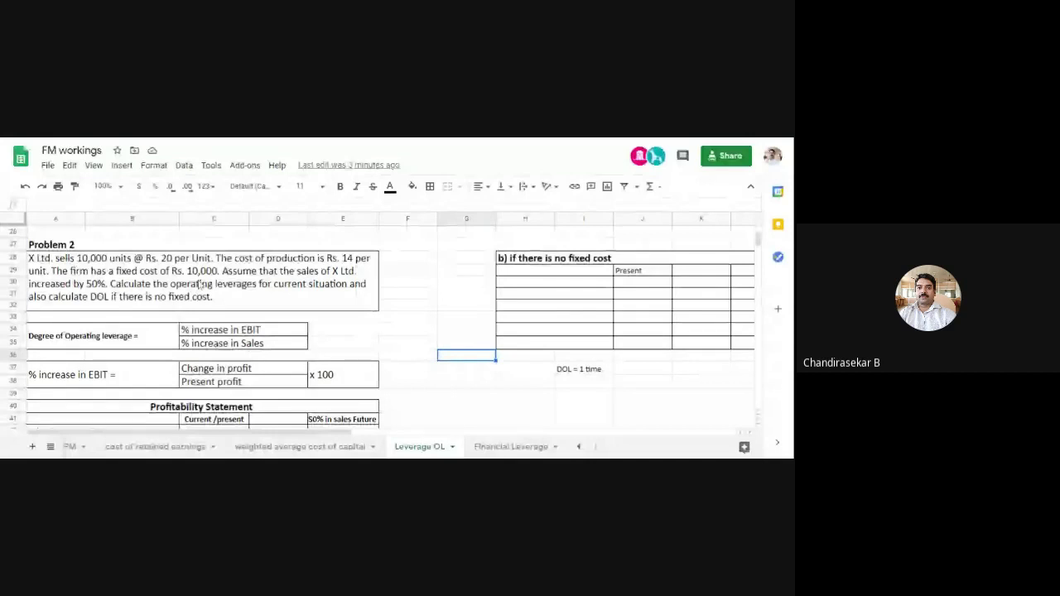
scroll(198, 284, down, 3)
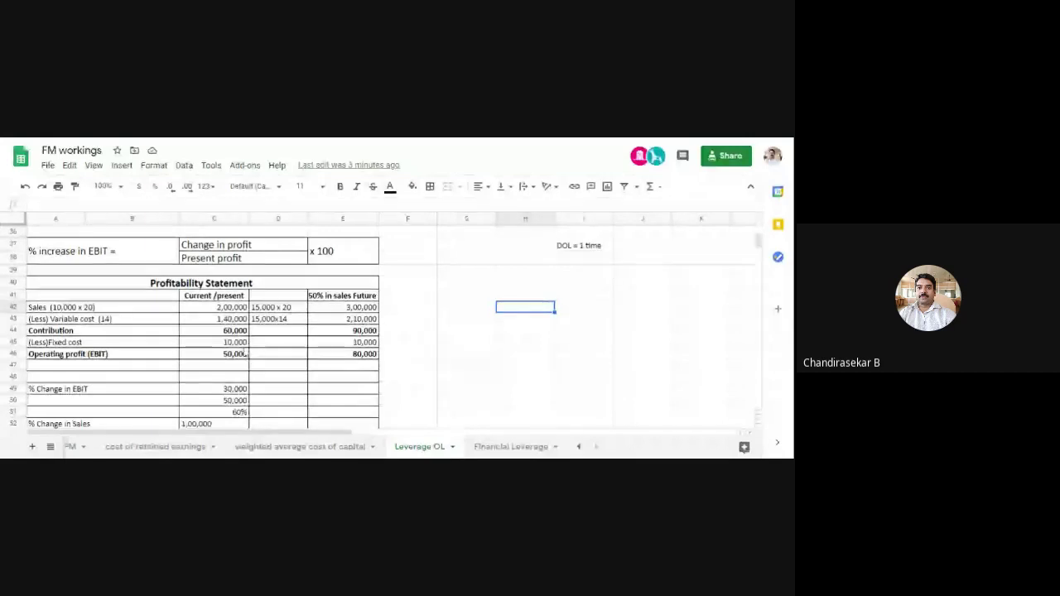
- Examine the fixed cost amounts in C45 and E45 and the percentage change and DOL workings below them
click(232, 342)
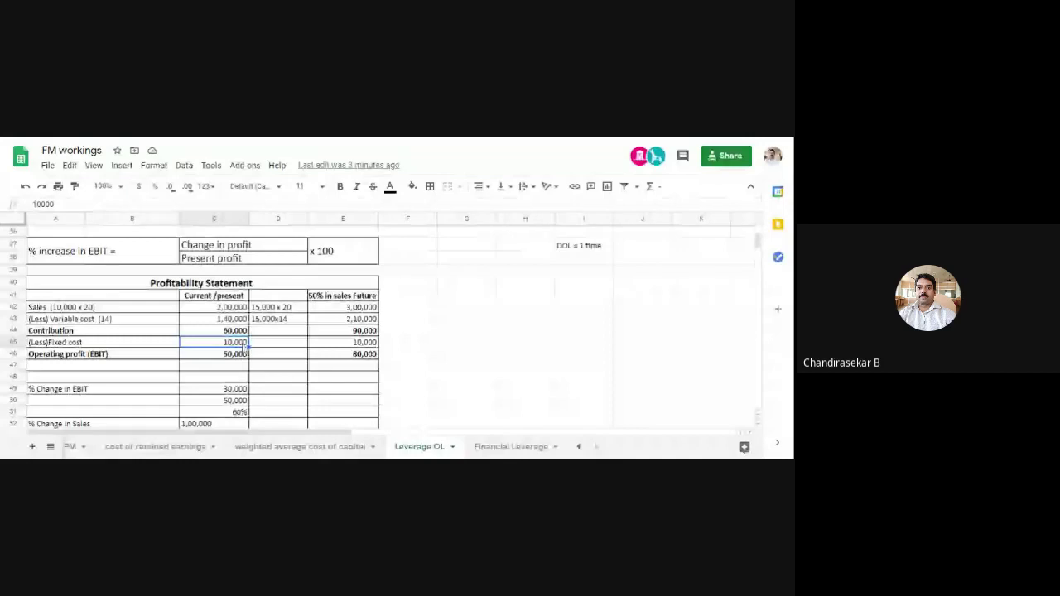
click(361, 347)
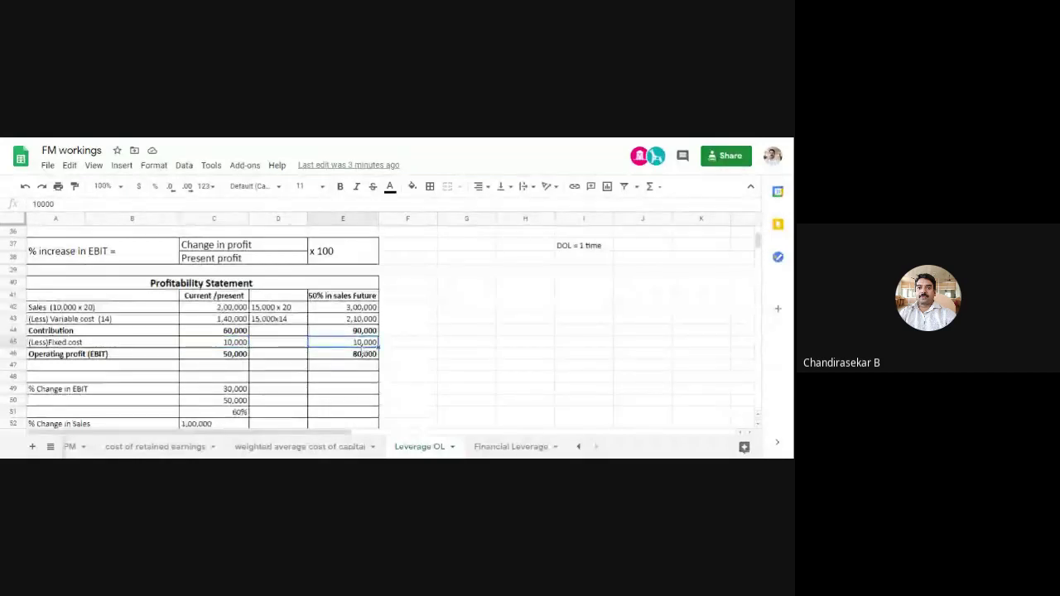
click(487, 369)
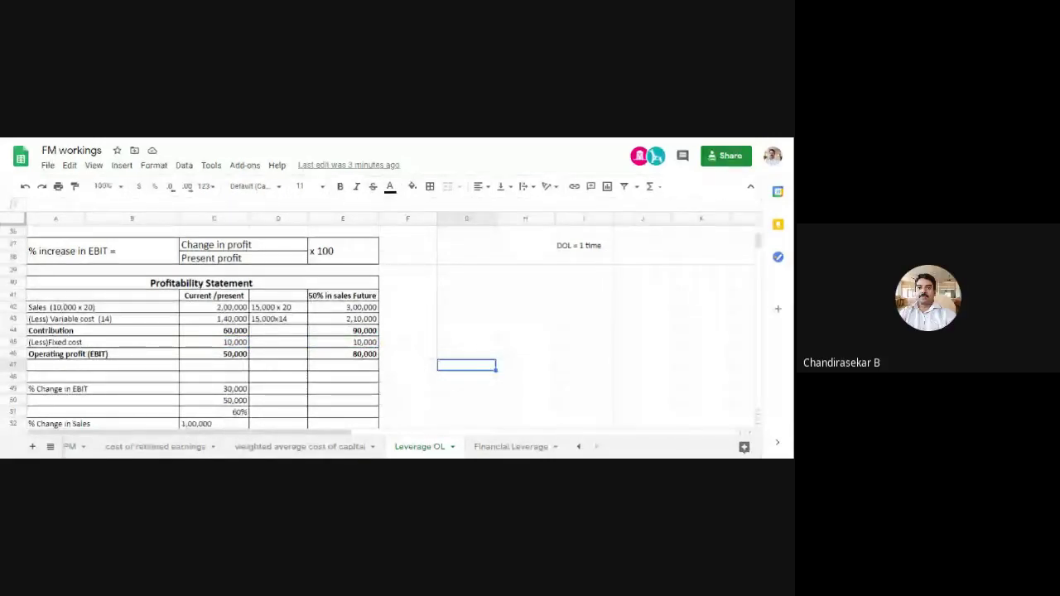
scroll(424, 395, down, 2)
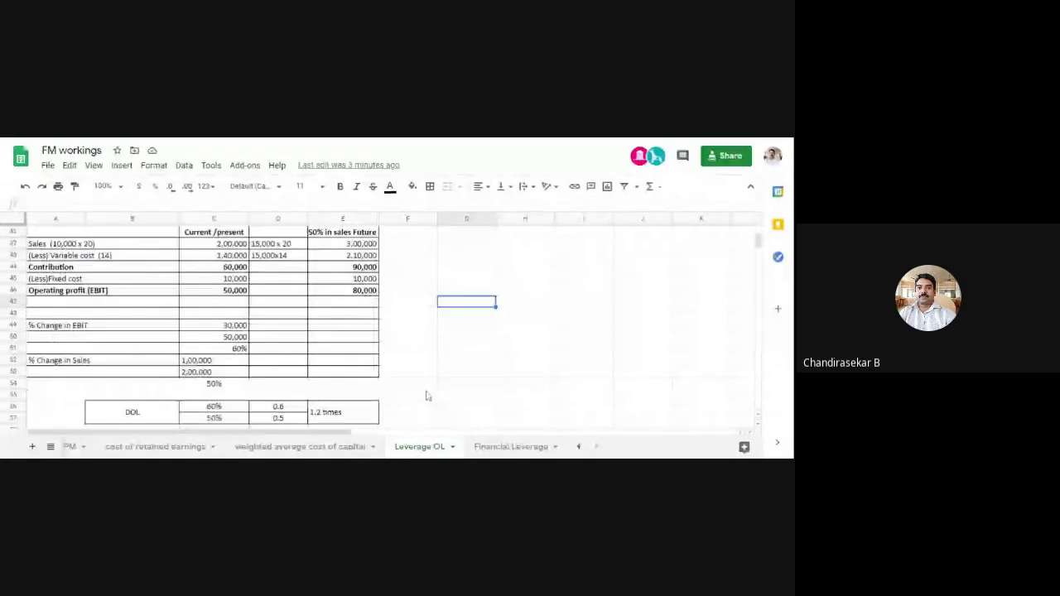
scroll(426, 396, up, 2)
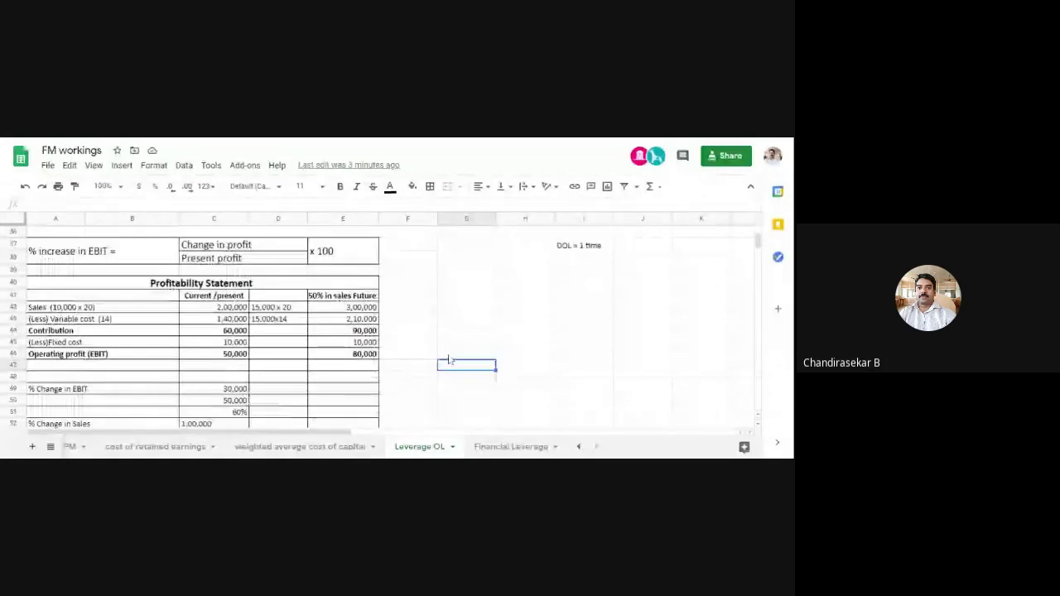
scroll(448, 360, up, 5)
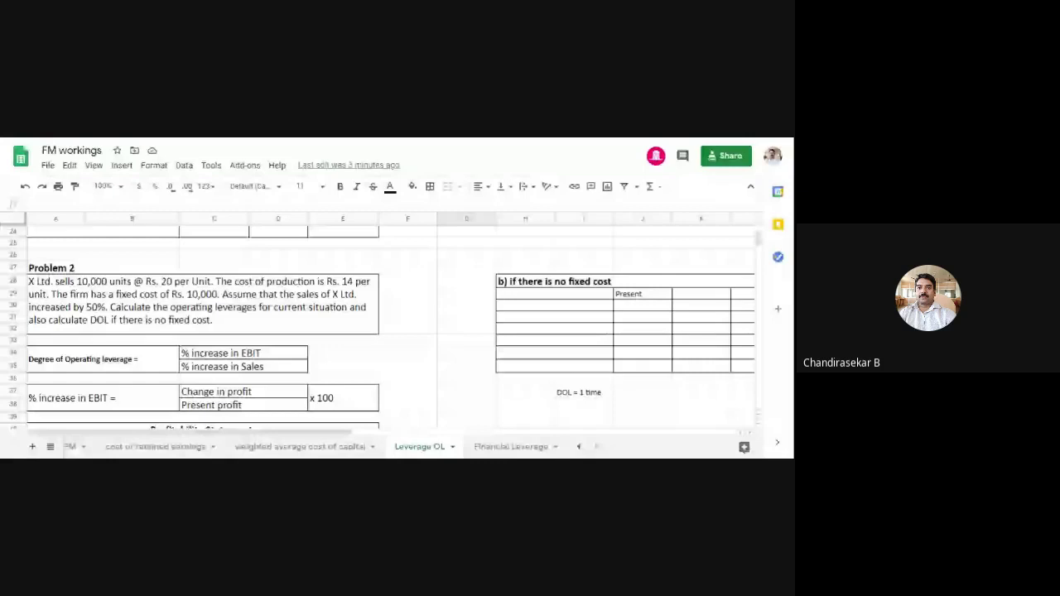
scroll(447, 397, down, 3)
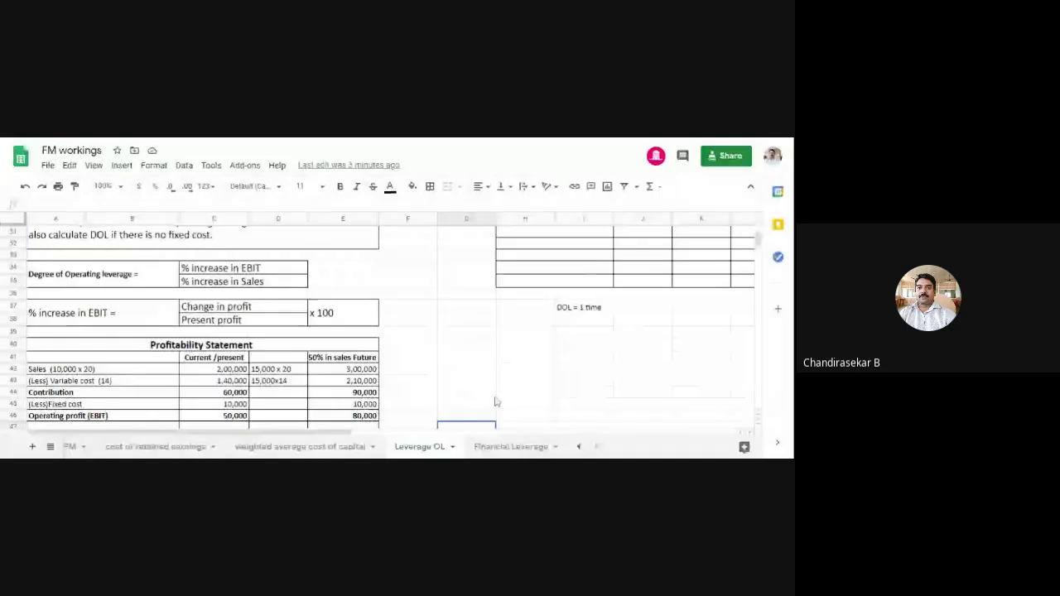
scroll(495, 402, down, 1)
- Open the Financial Leverage sheet at Problem 1 on Buddha Ltd.'s three financial plans
click(510, 447)
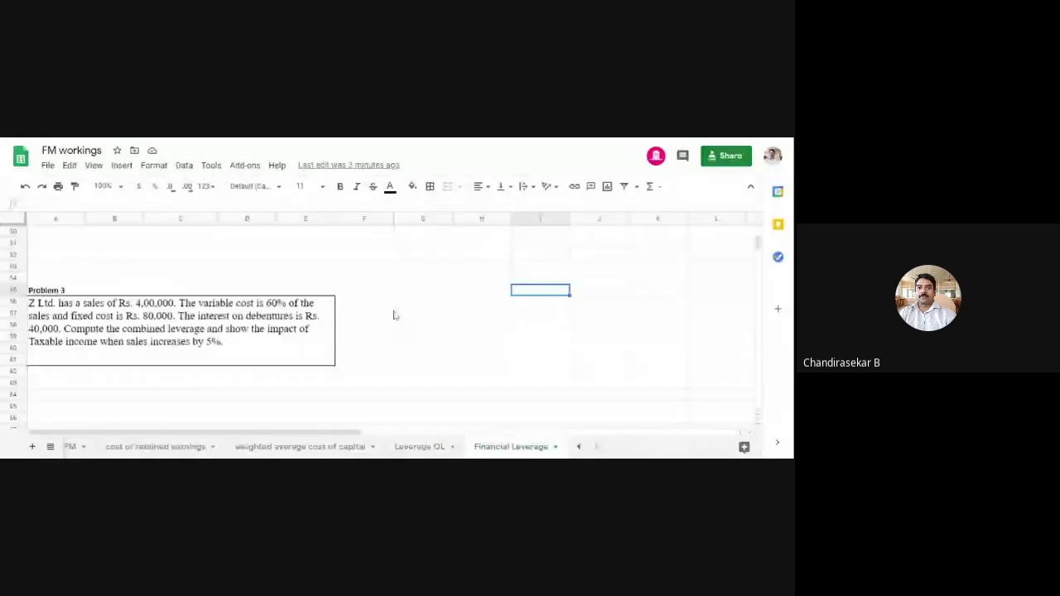
scroll(394, 315, up, 10)
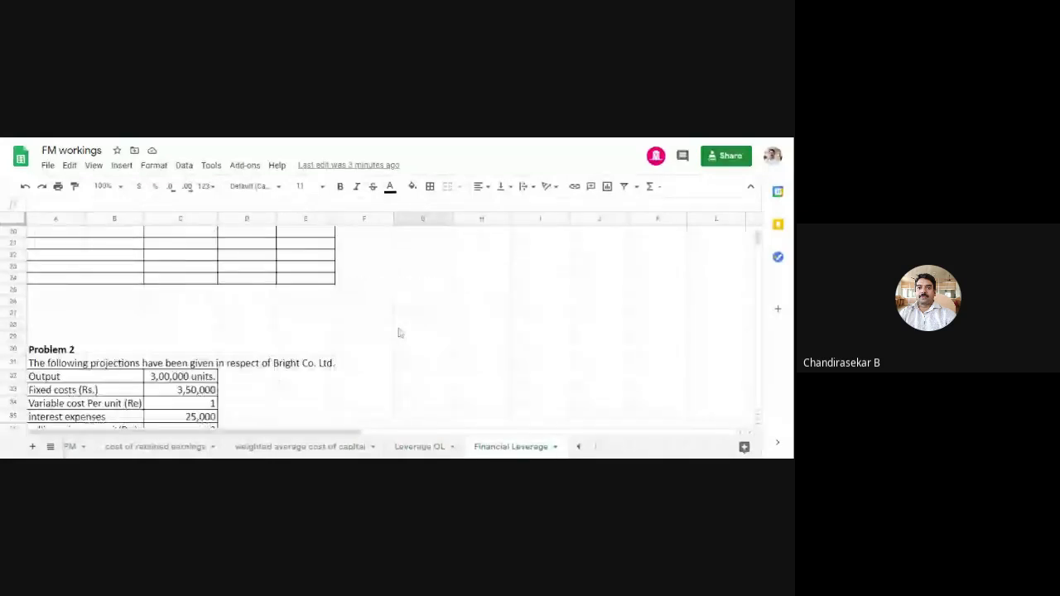
scroll(398, 333, up, 6)
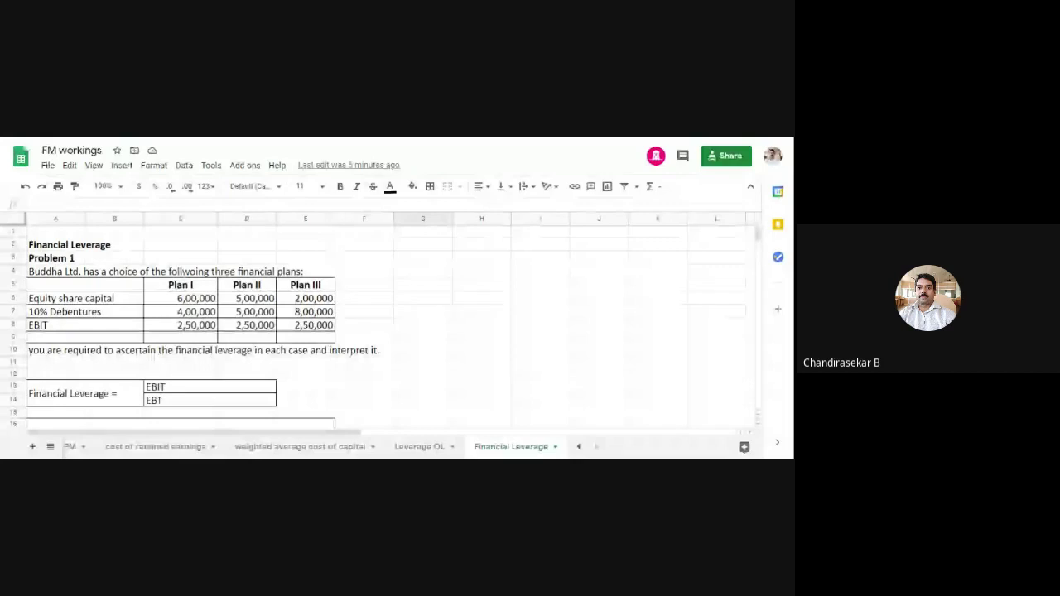
right_click(22, 326)
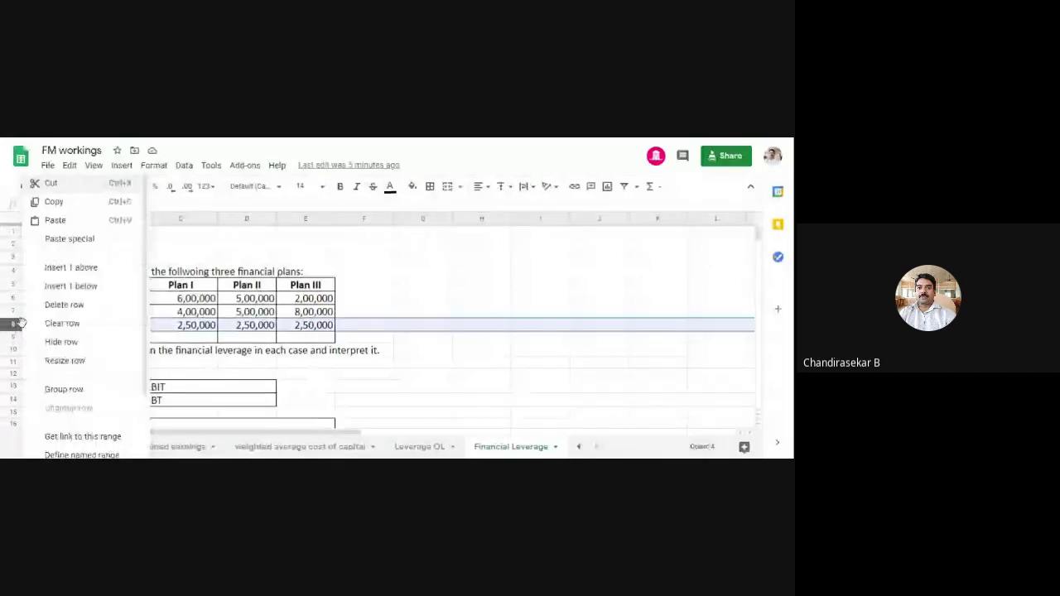
click(70, 267)
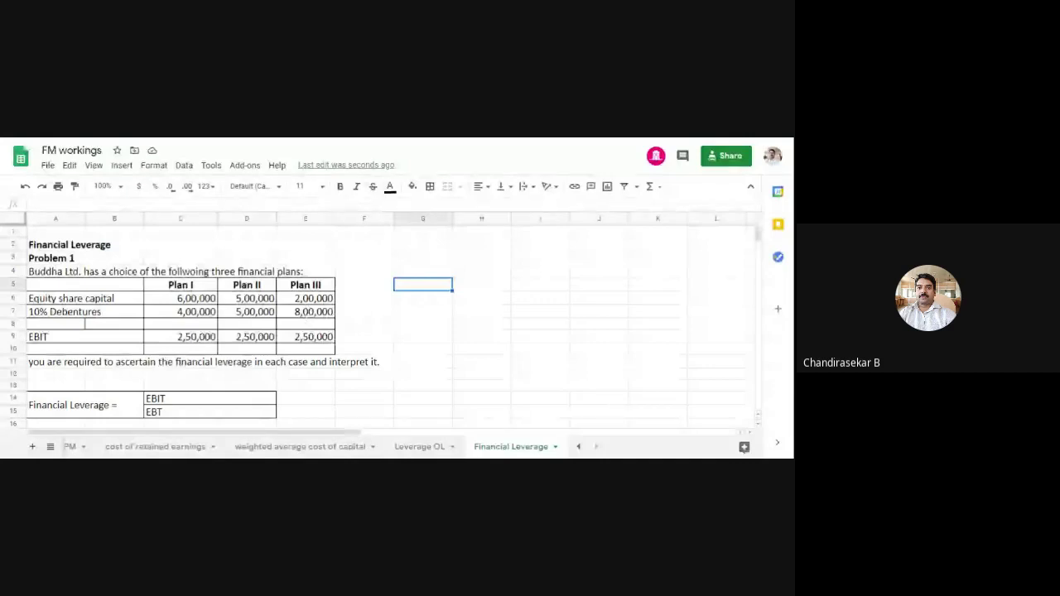
click(305, 302)
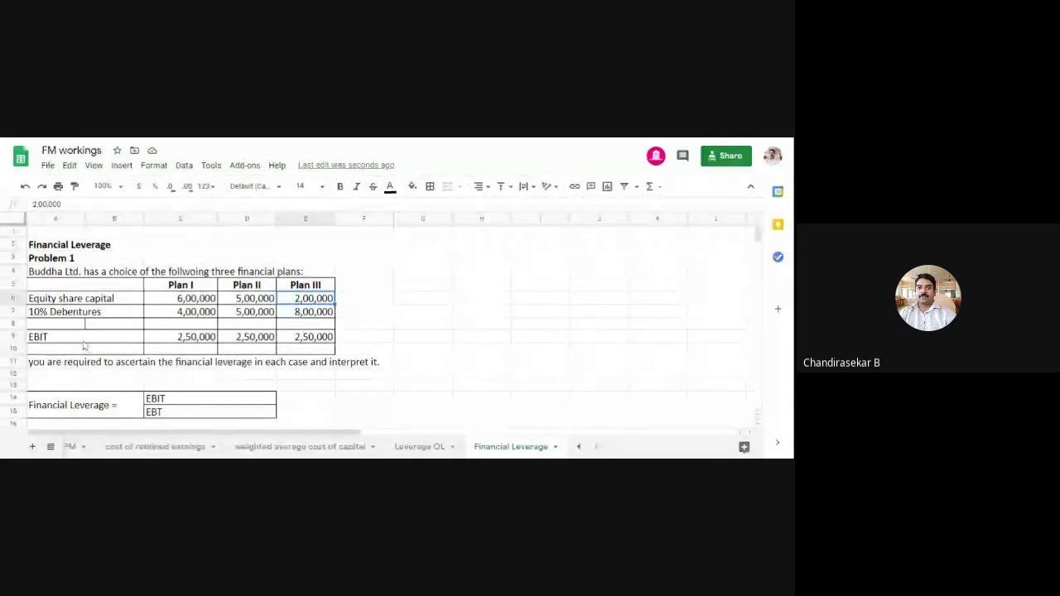
click(84, 343)
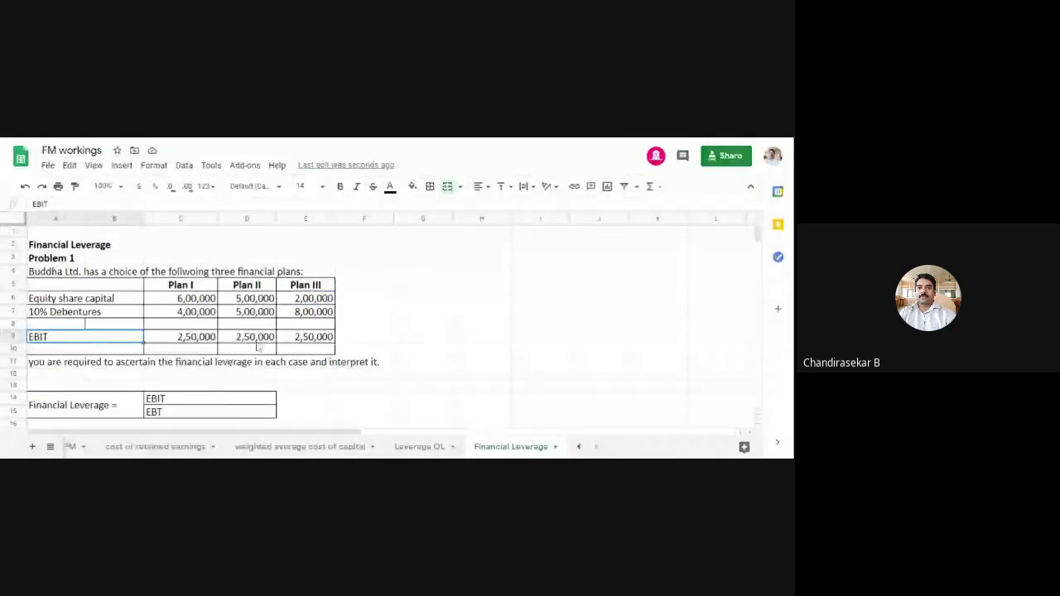
click(416, 351)
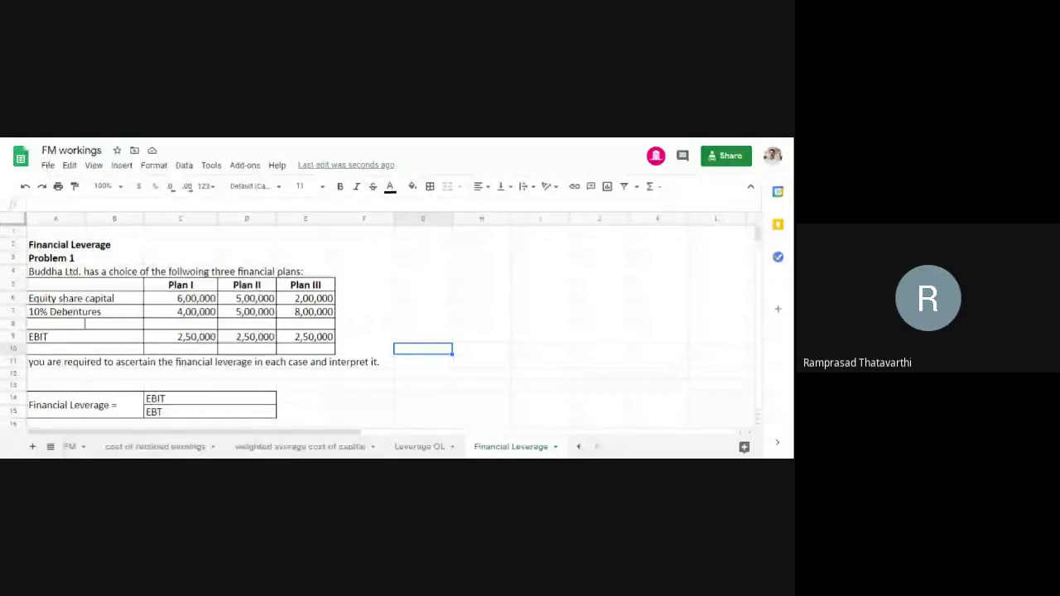
click(13, 323)
right_click(14, 324)
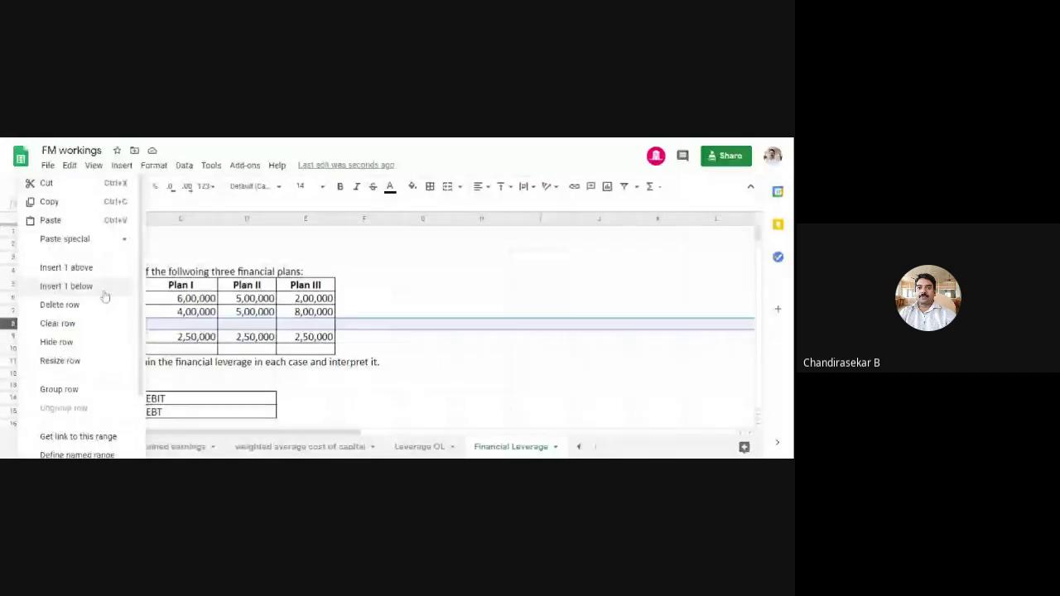
click(60, 304)
click(518, 359)
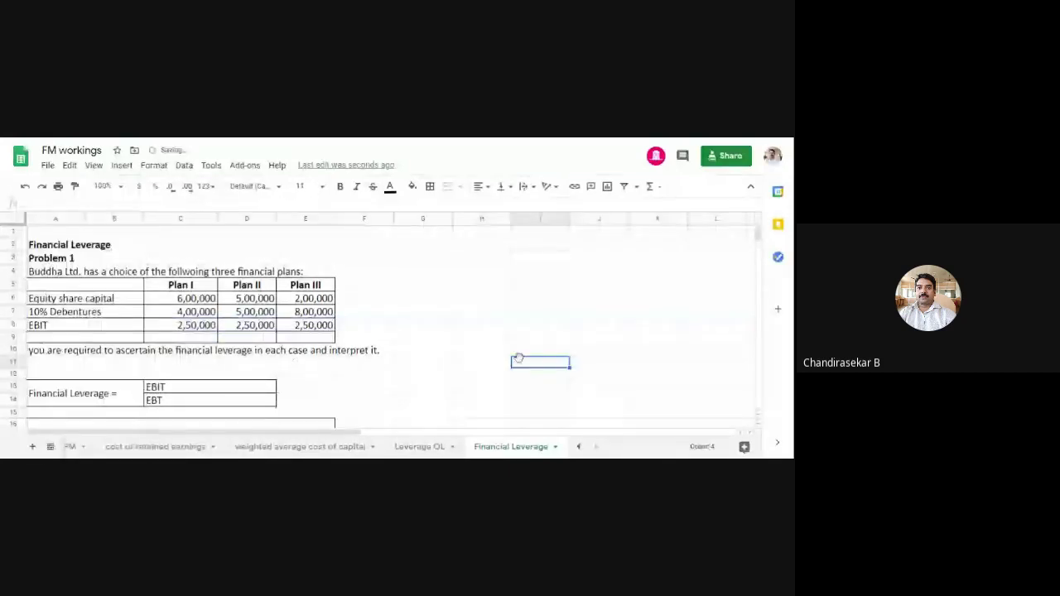
- Enter the title "Profitablity Statement" in the merged row 16 of the empty table below the Financial Leverage formula
scroll(445, 367, down, 1)
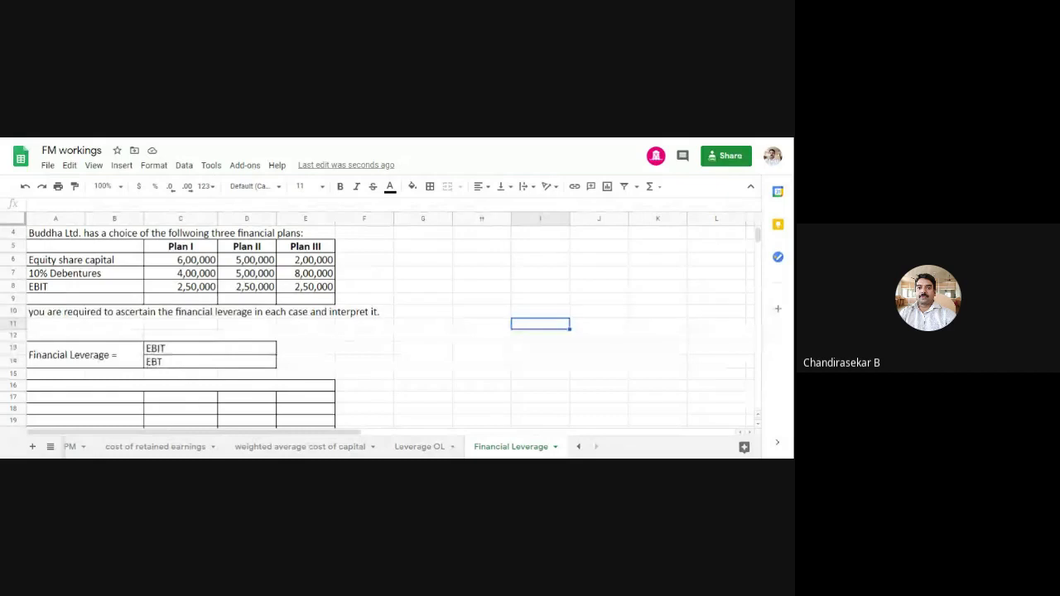
click(154, 386)
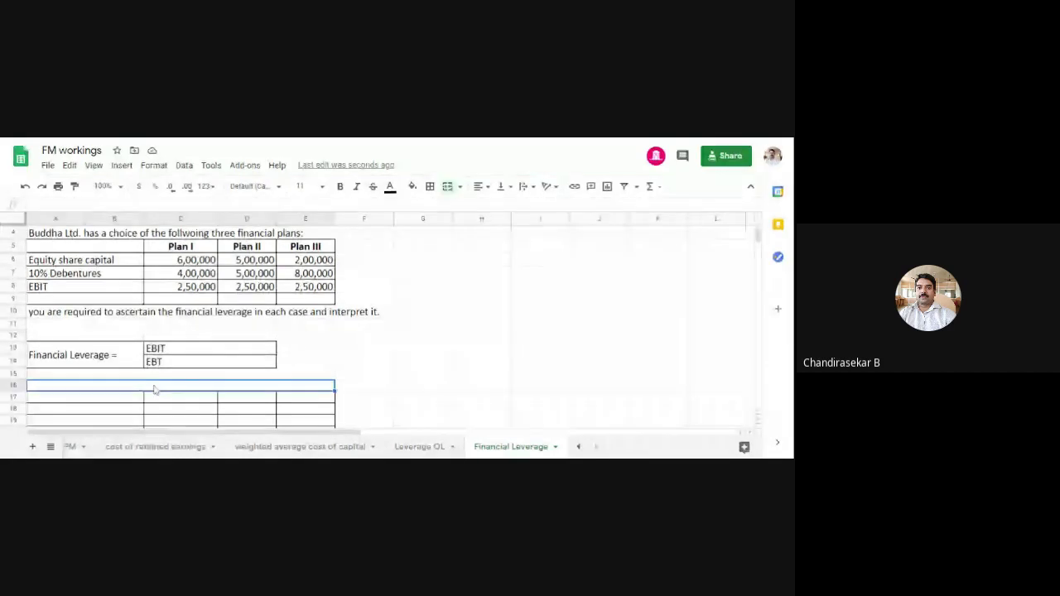
text(P)
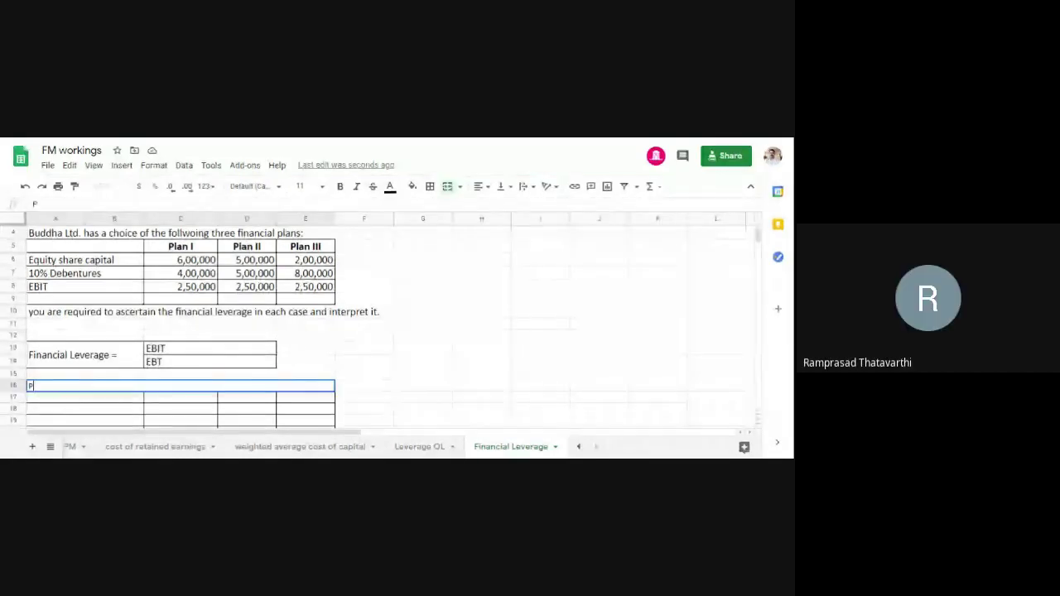
text(rofitabil)
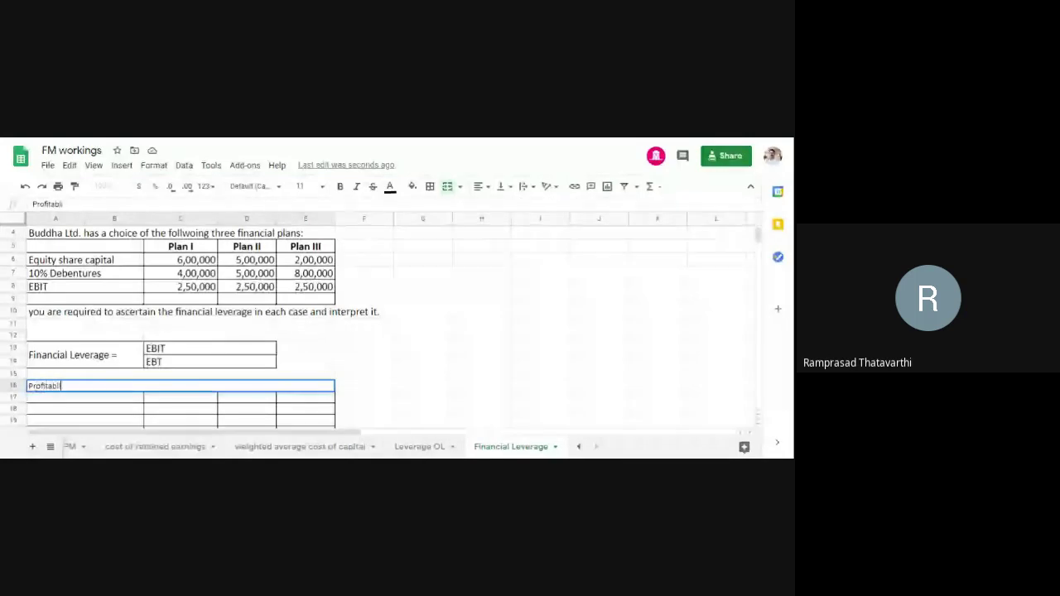
text(ty S)
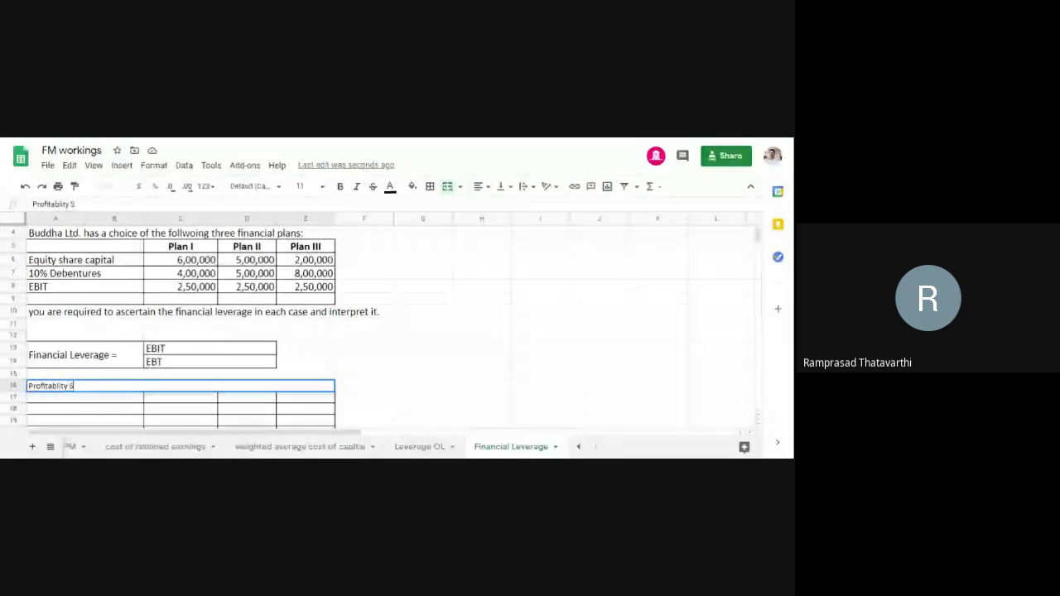
text(tatement)
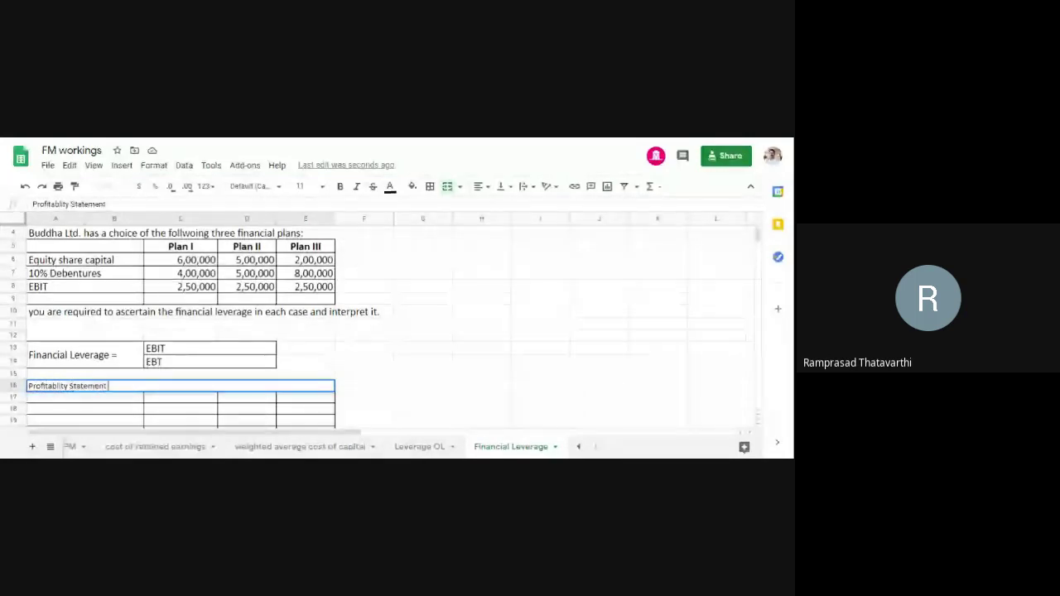
click(476, 356)
- Set the font size of the Profitability Statement table range A16:E23 to 14
click(231, 388)
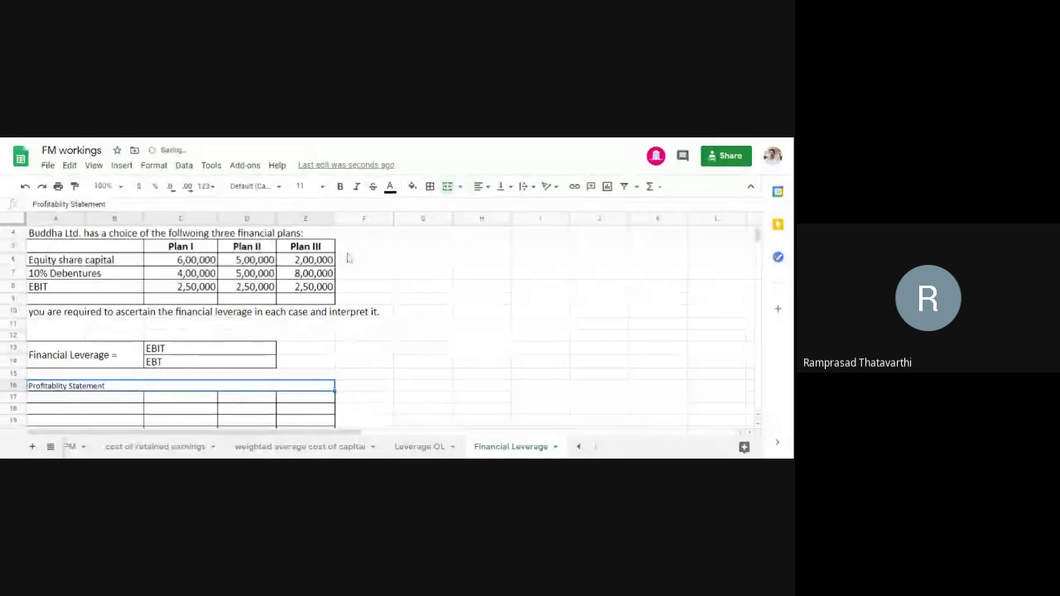
scroll(348, 258, down, 3)
drag(82, 270, 327, 351)
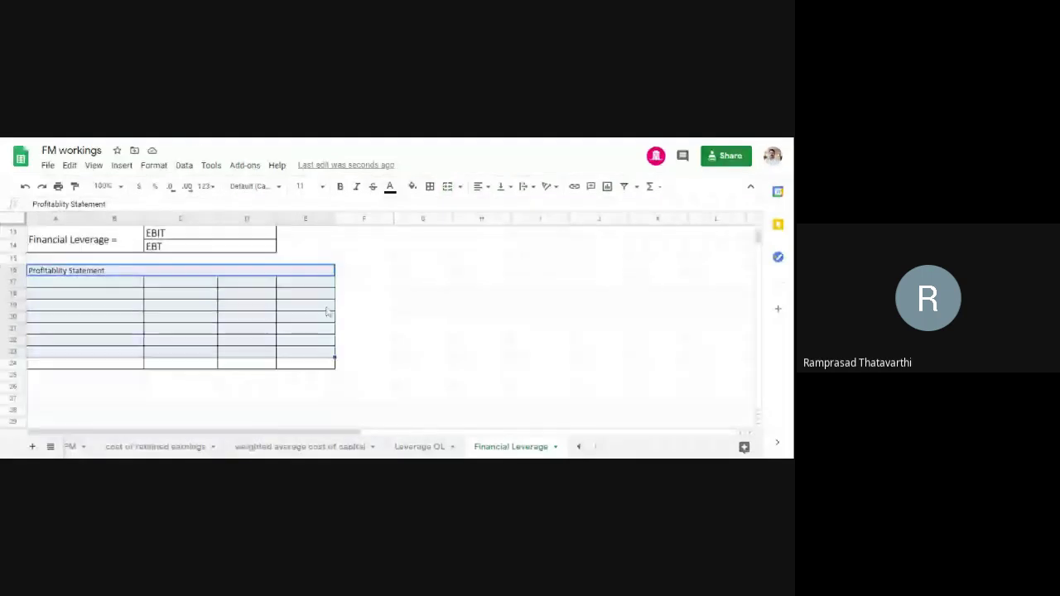
click(302, 186)
click(305, 337)
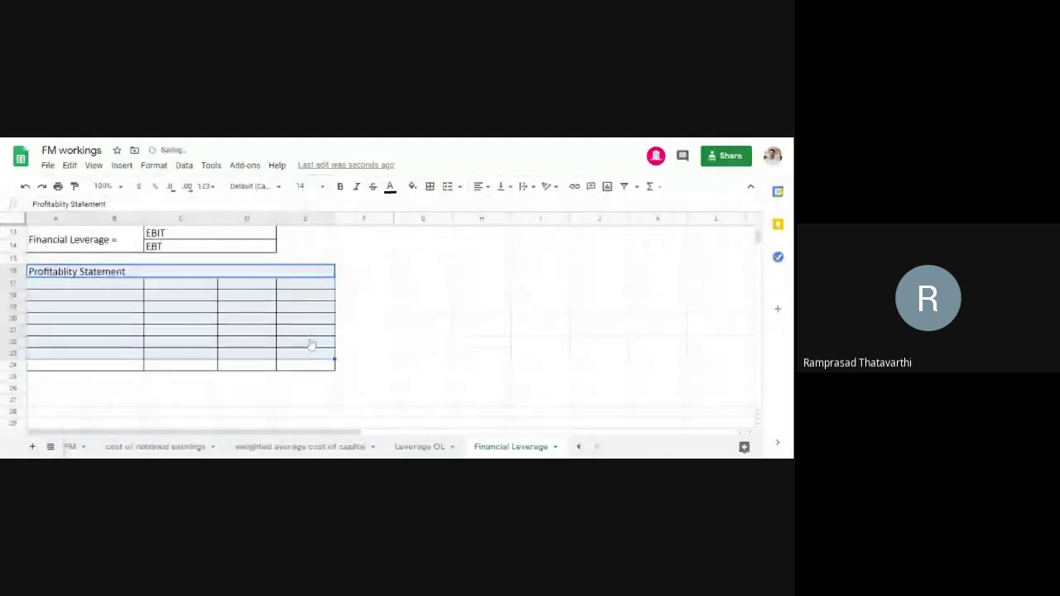
- Center the "Profitablity Statement" title horizontally in the merged row 16
click(317, 270)
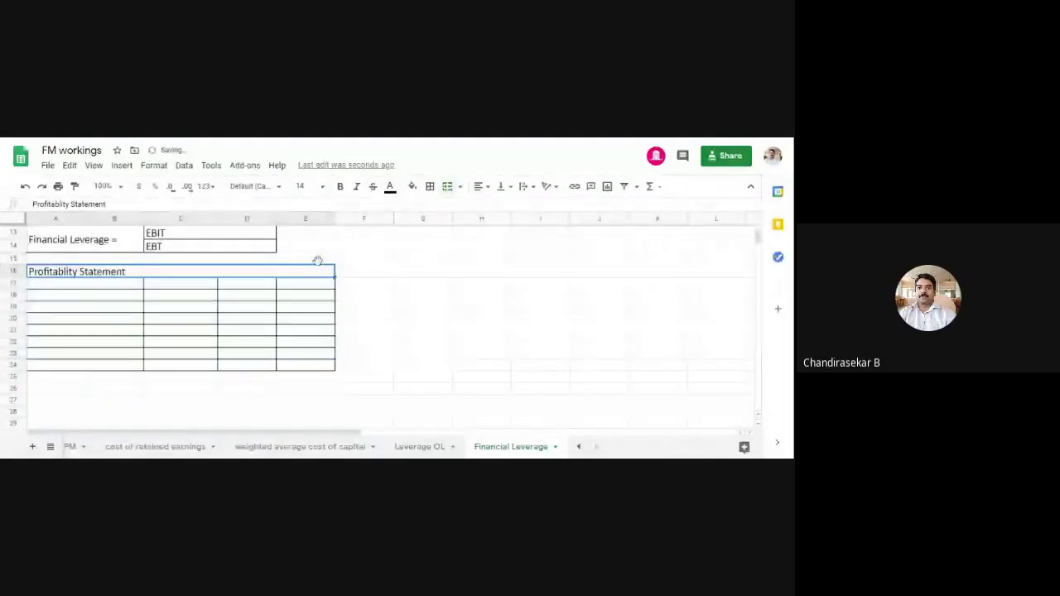
click(481, 186)
click(495, 207)
click(422, 271)
- Enter the row label "EBIT" in A18 of the Profitability Statement table
click(184, 286)
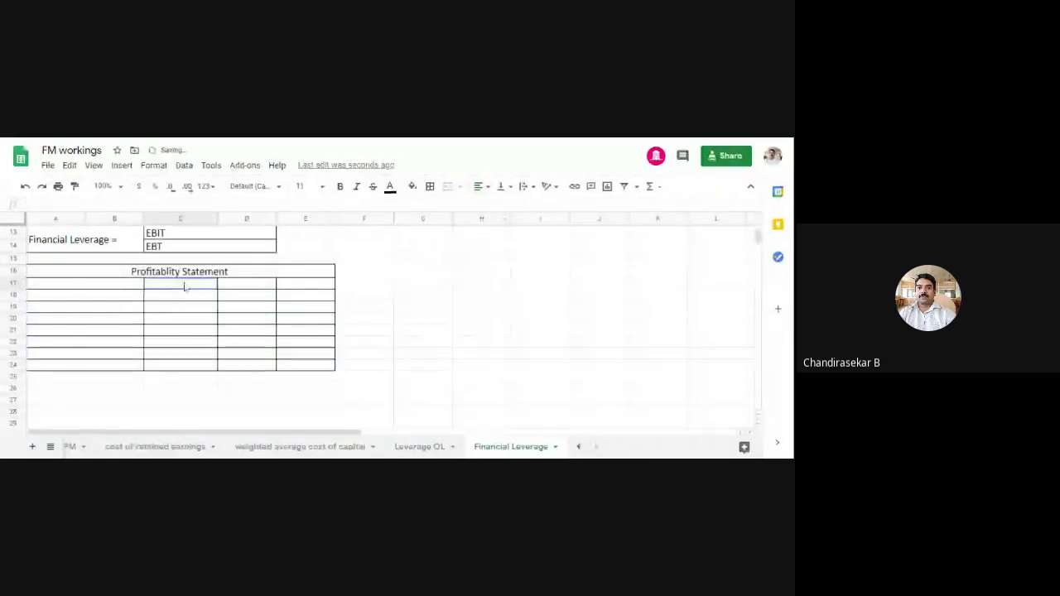
scroll(184, 285, up, 2)
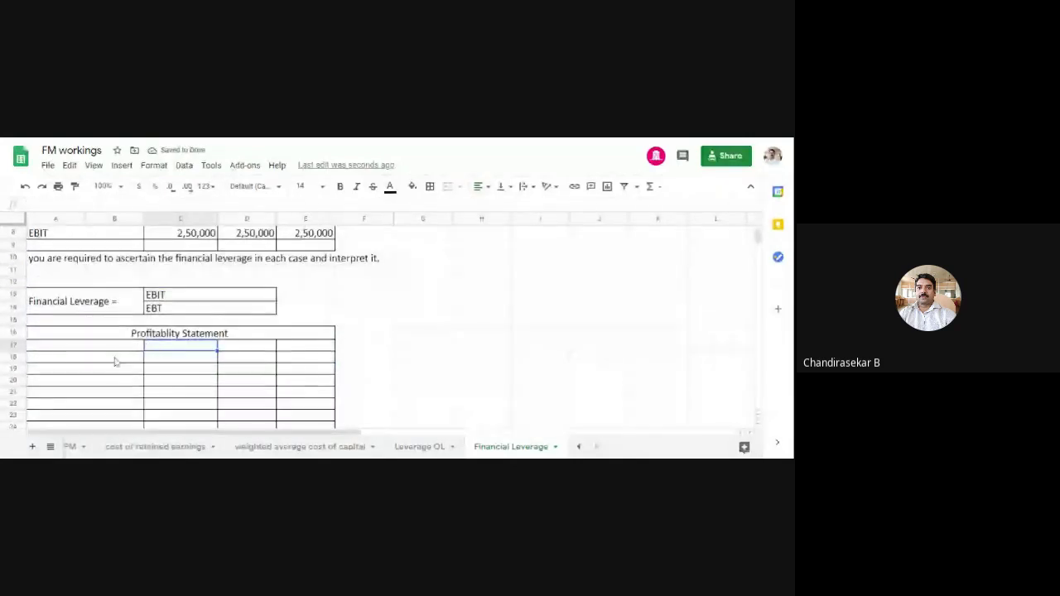
click(115, 359)
text(E)
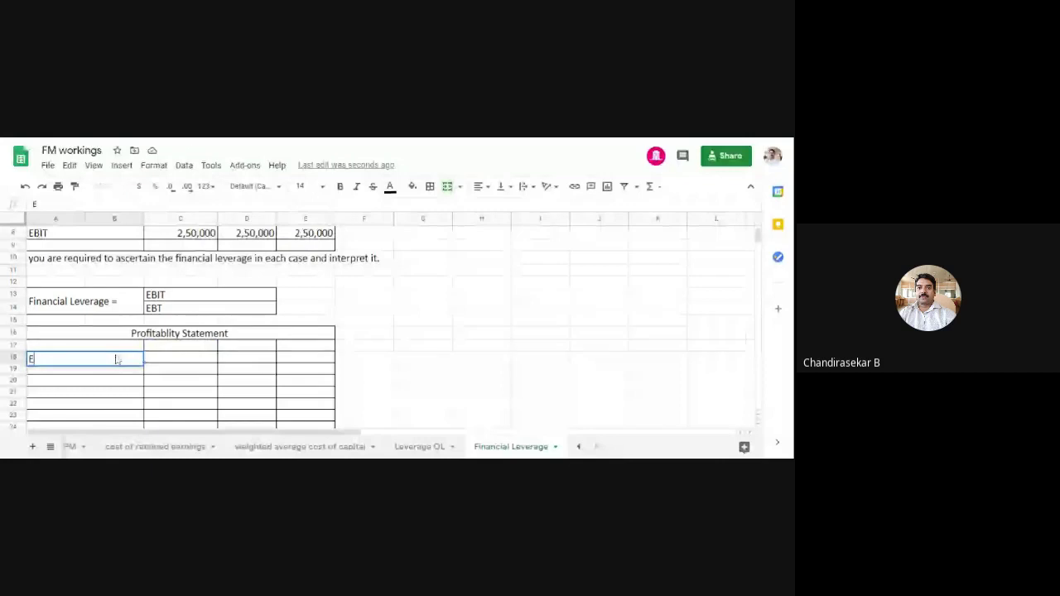
text(BIT)
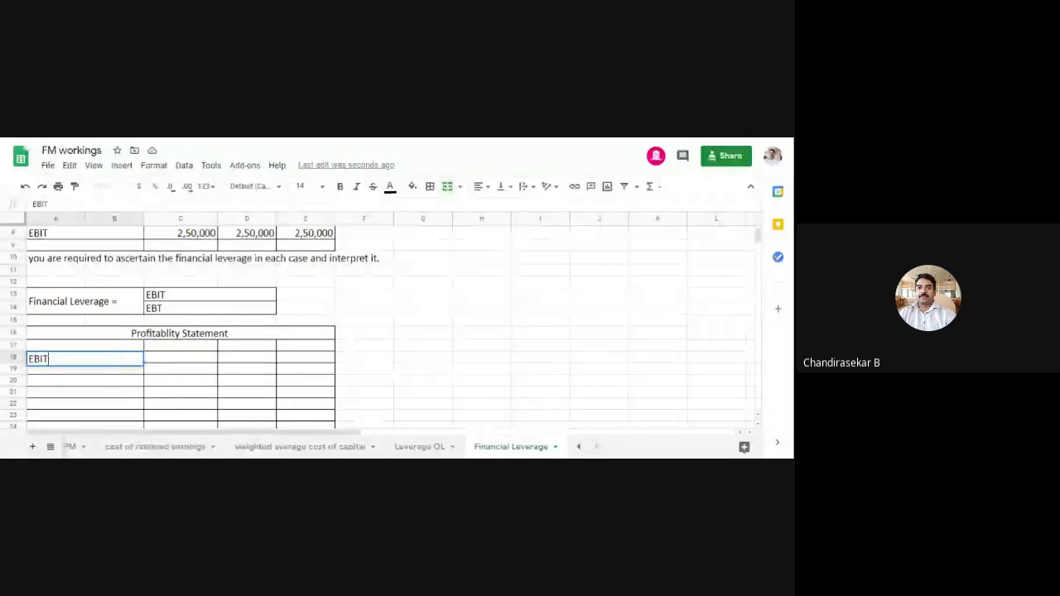
click(364, 348)
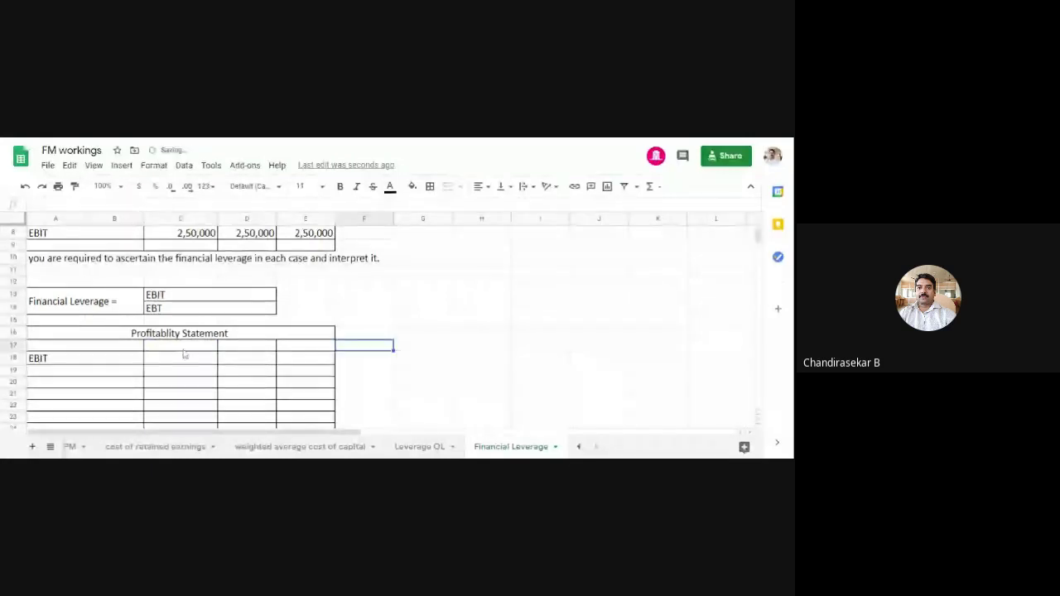
click(183, 351)
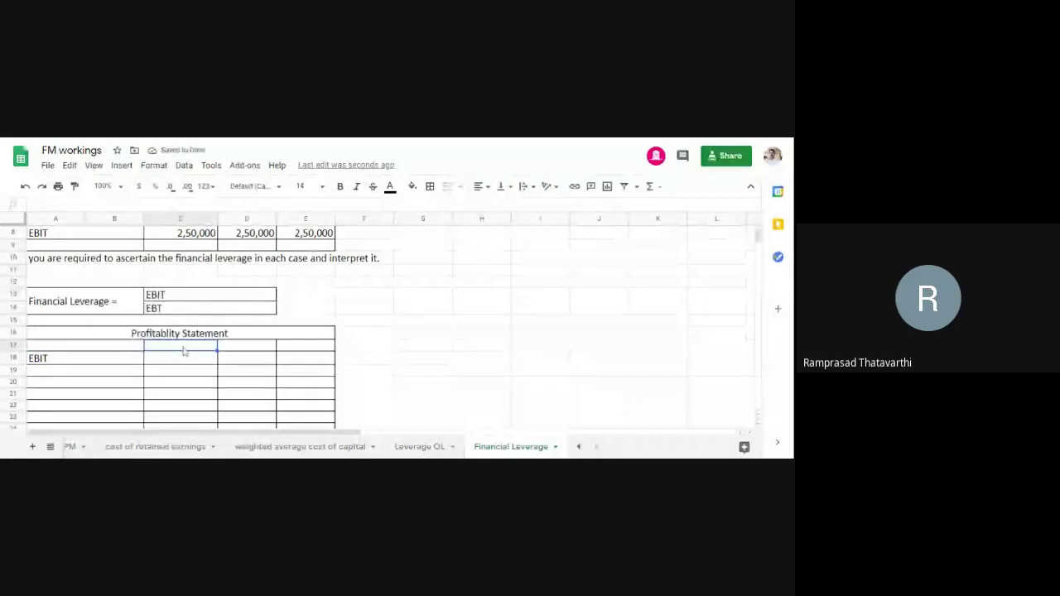
key(ctrl+i)
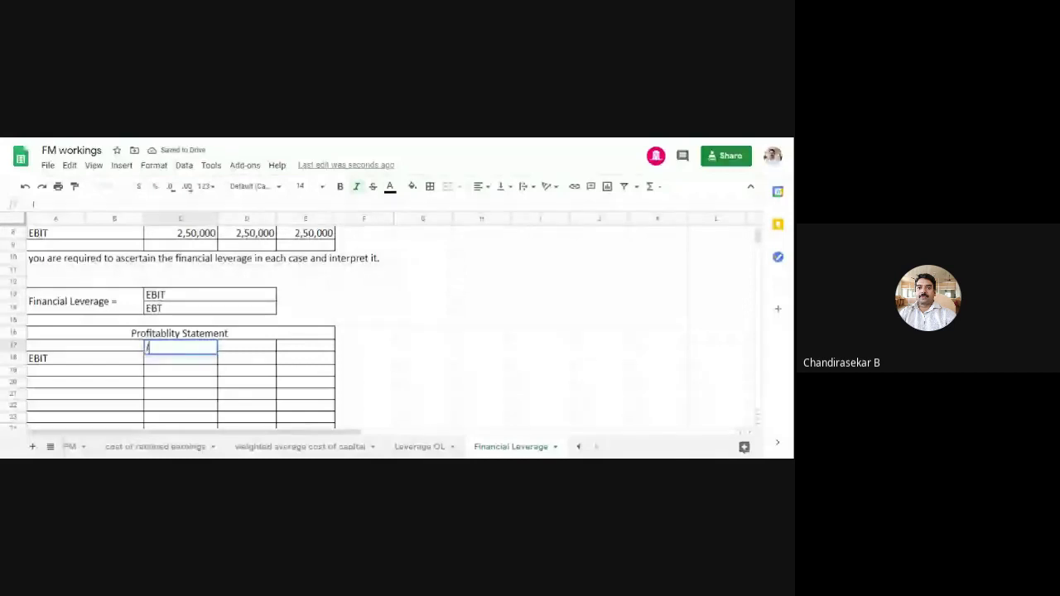
double_click(184, 349)
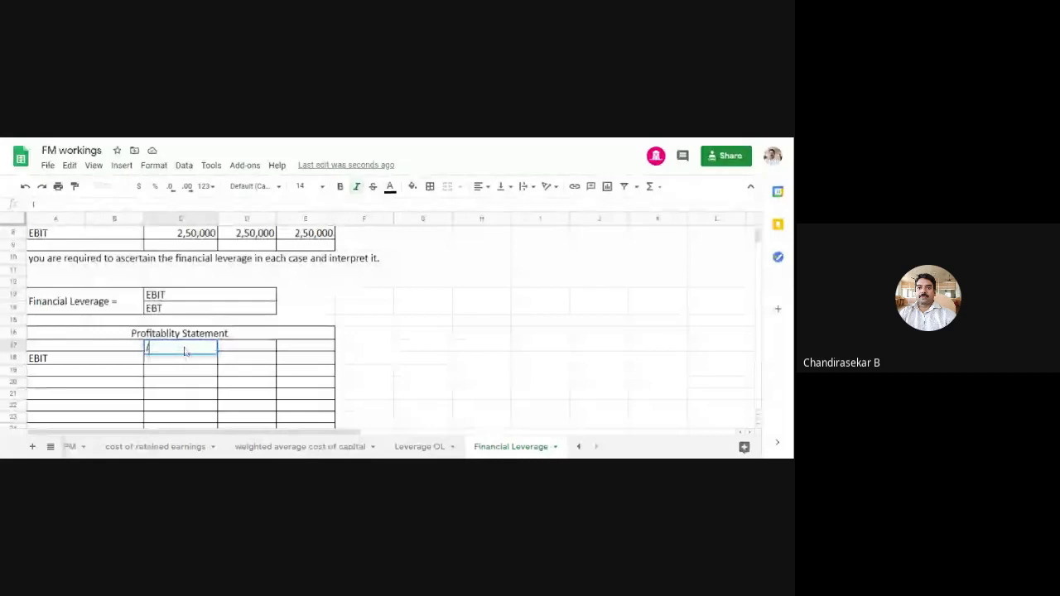
text(P)
key(BackSpace)
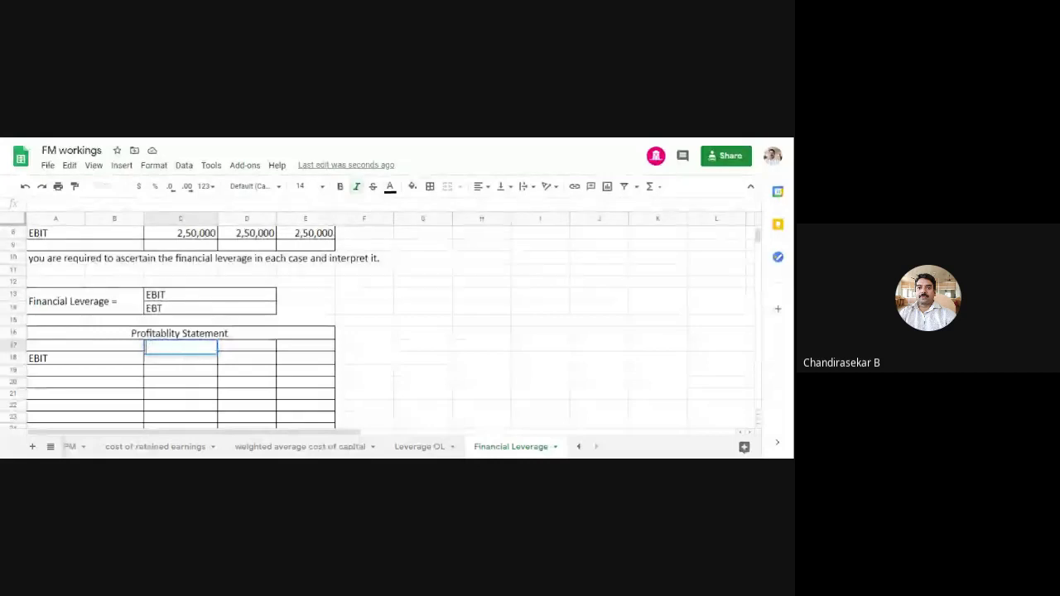
click(427, 334)
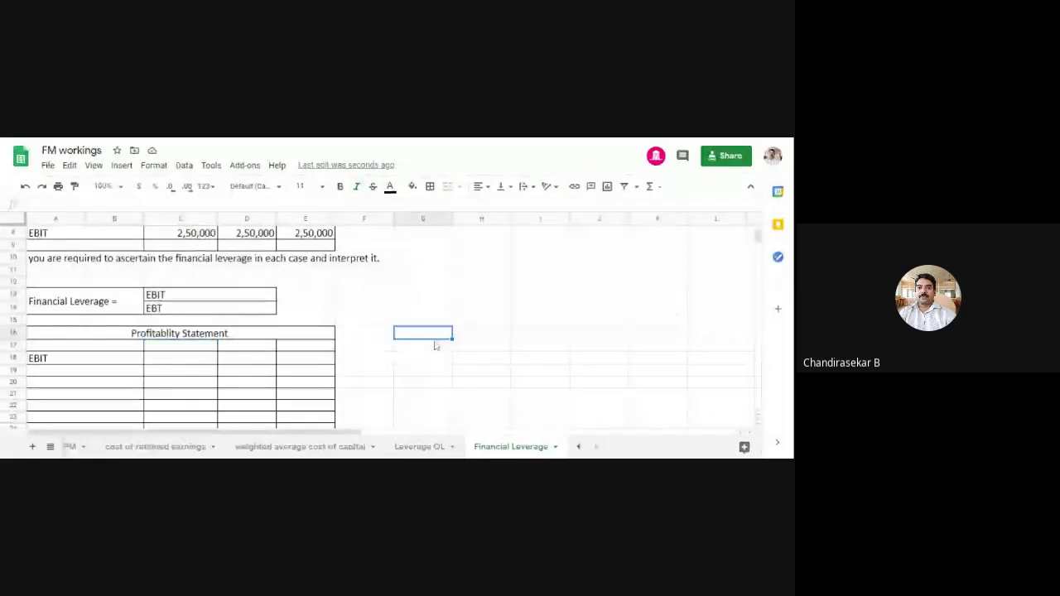
drag(181, 345, 305, 345)
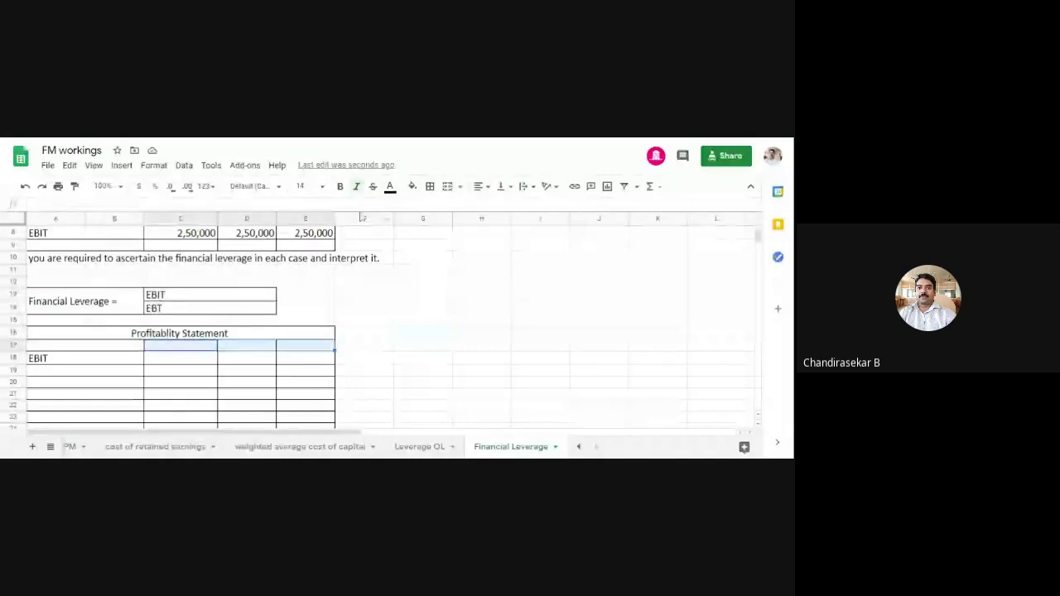
click(422, 345)
- Copy the Plan I, Plan II and Plan III headings from the problem table into C17:E17 of the Profitability Statement
scroll(362, 326, up, 2)
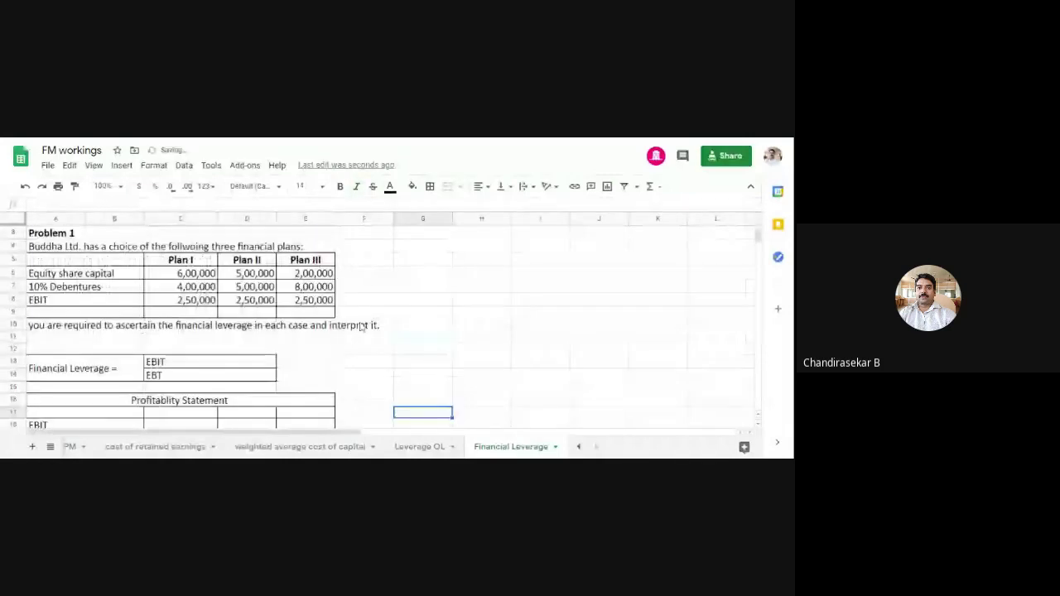
scroll(362, 326, up, 1)
drag(180, 285, 322, 289)
key(ctrl+c)
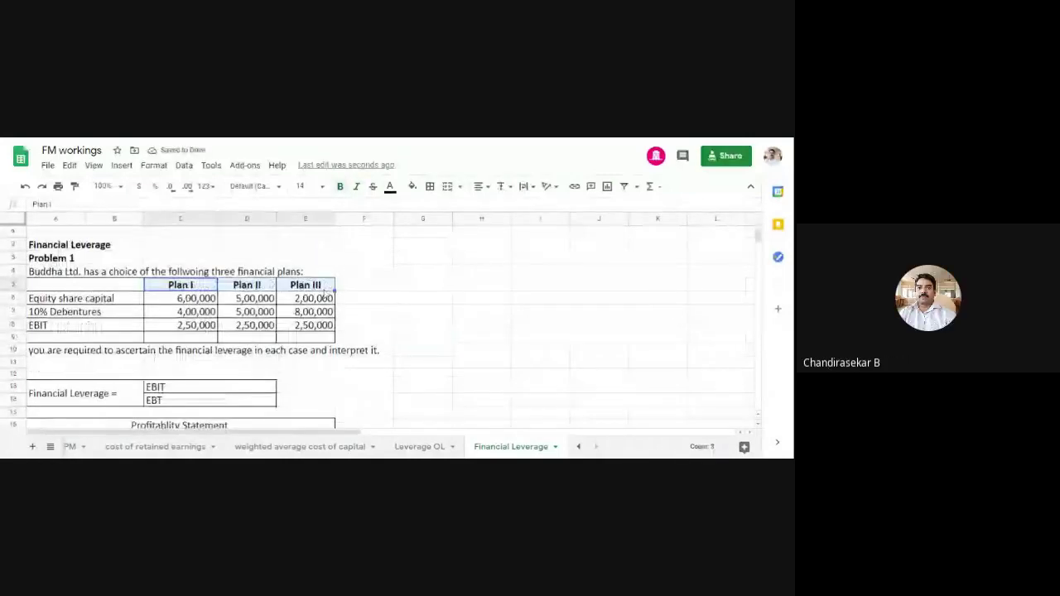
scroll(274, 353, down, 3)
click(181, 346)
key(ctrl+v)
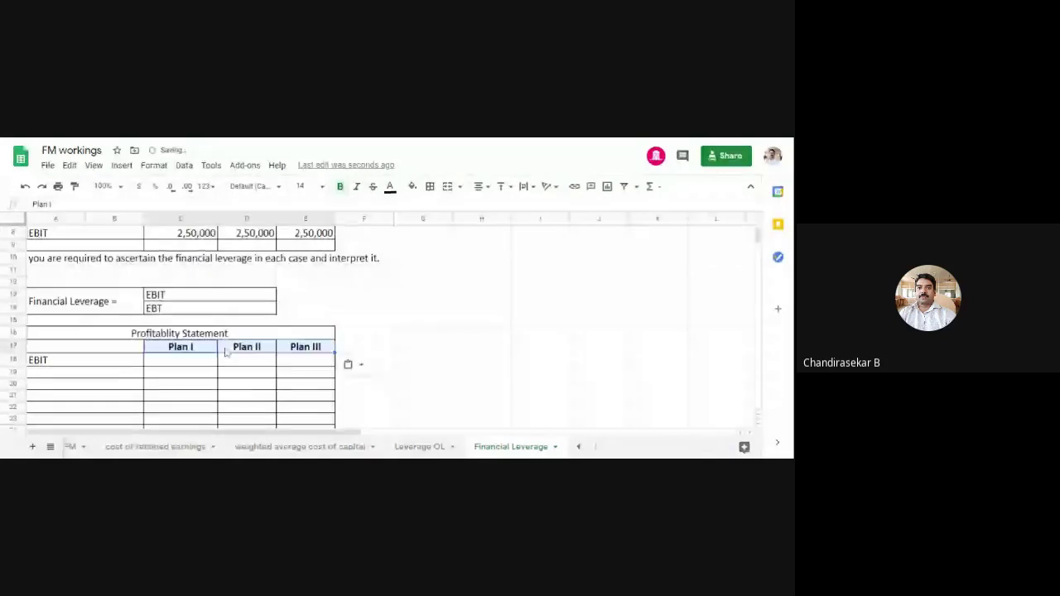
- Copy the EBIT amounts of the three plans from C8:E8 into the EBIT row at C18:E18
click(201, 363)
scroll(202, 368, up, 1)
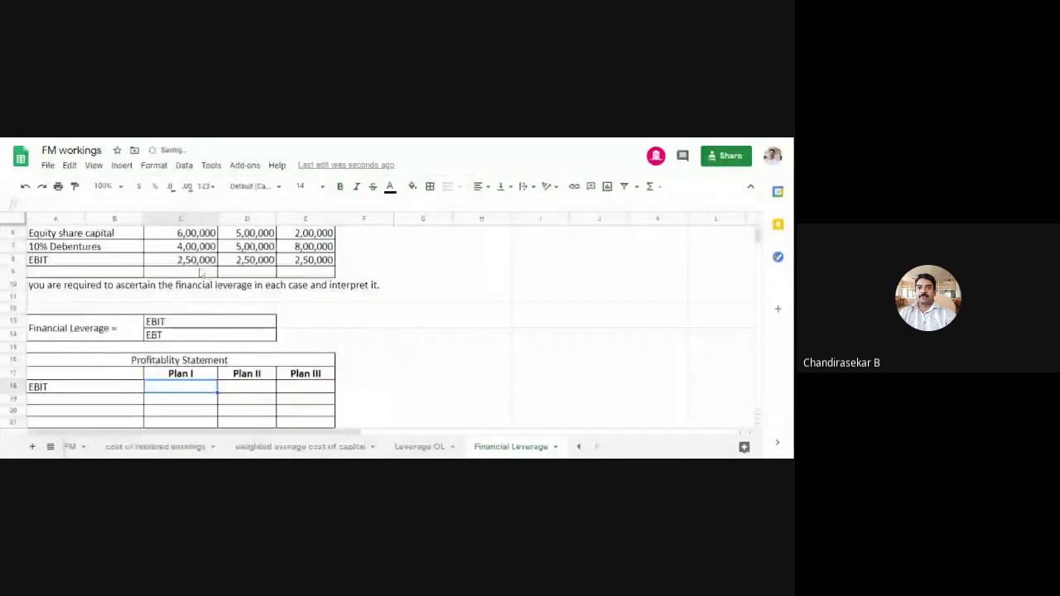
drag(181, 260, 306, 260)
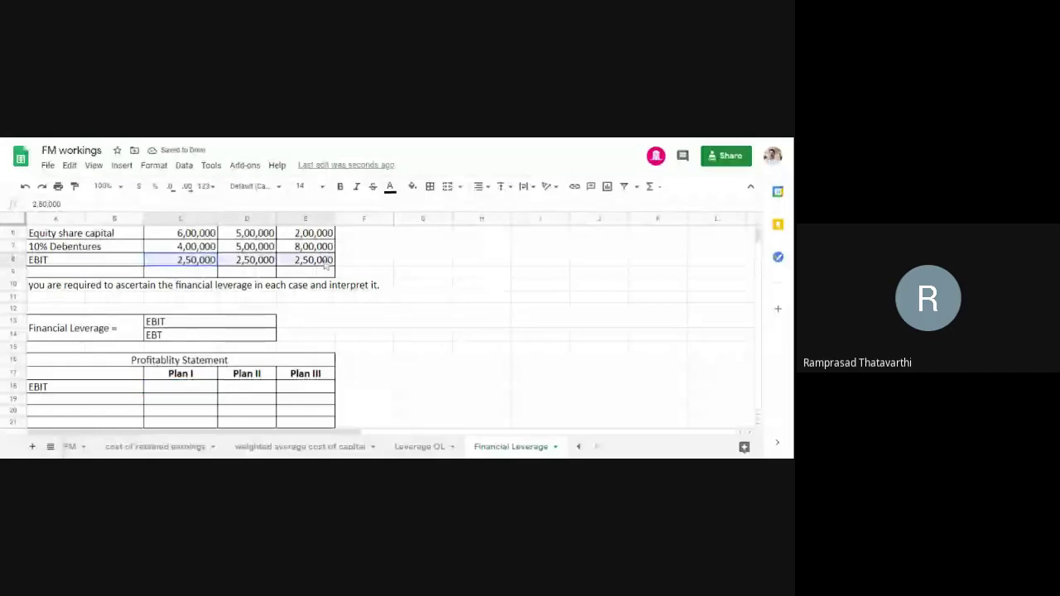
scroll(307, 306, down, 1)
key(ctrl+c)
click(182, 363)
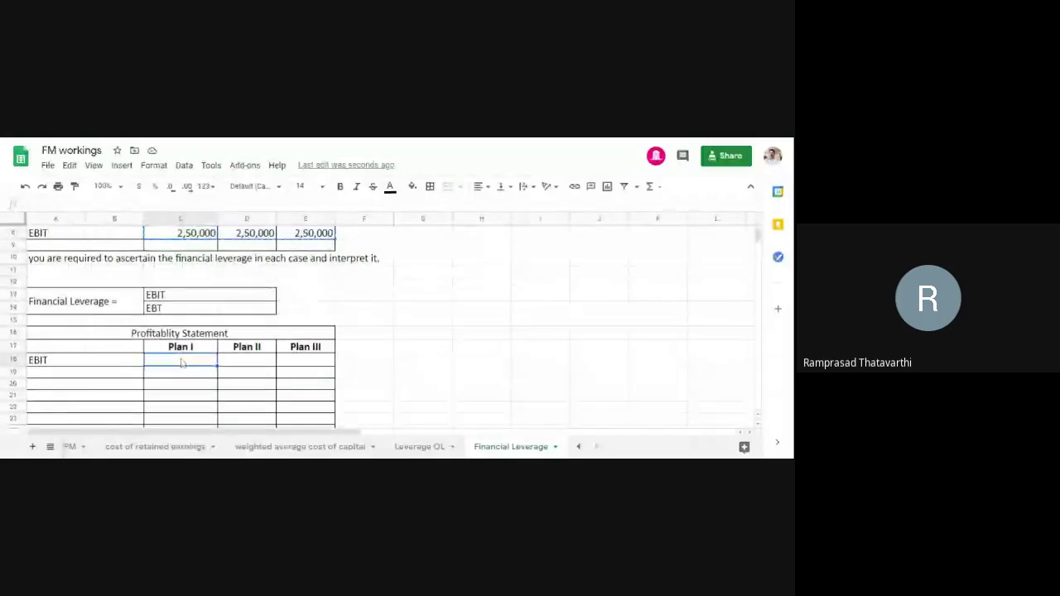
key(ctrl+v)
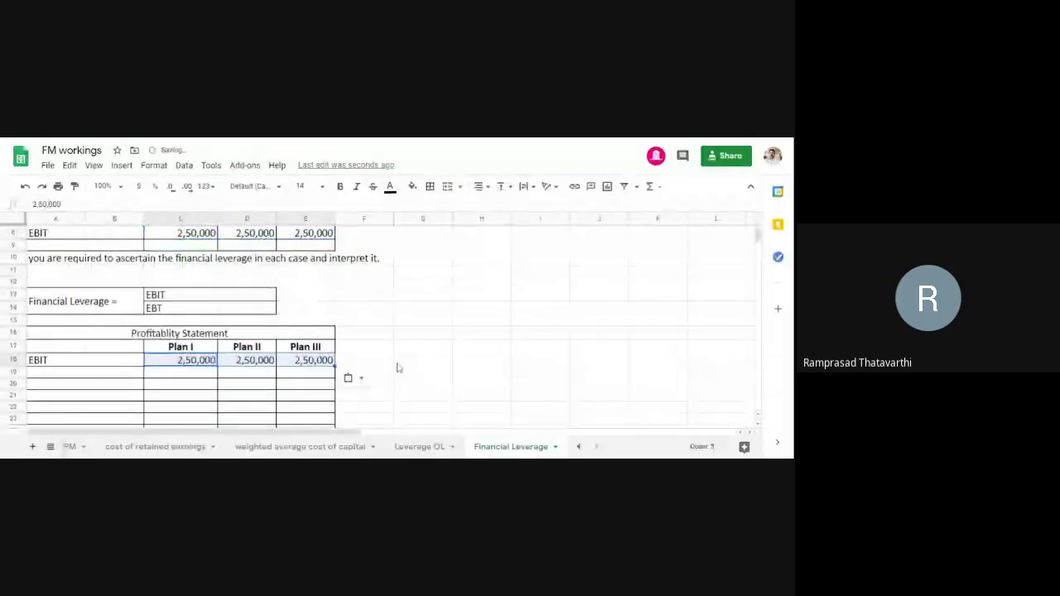
- Make the "Profitablity Statement" title in row 16 bold
click(116, 319)
click(163, 333)
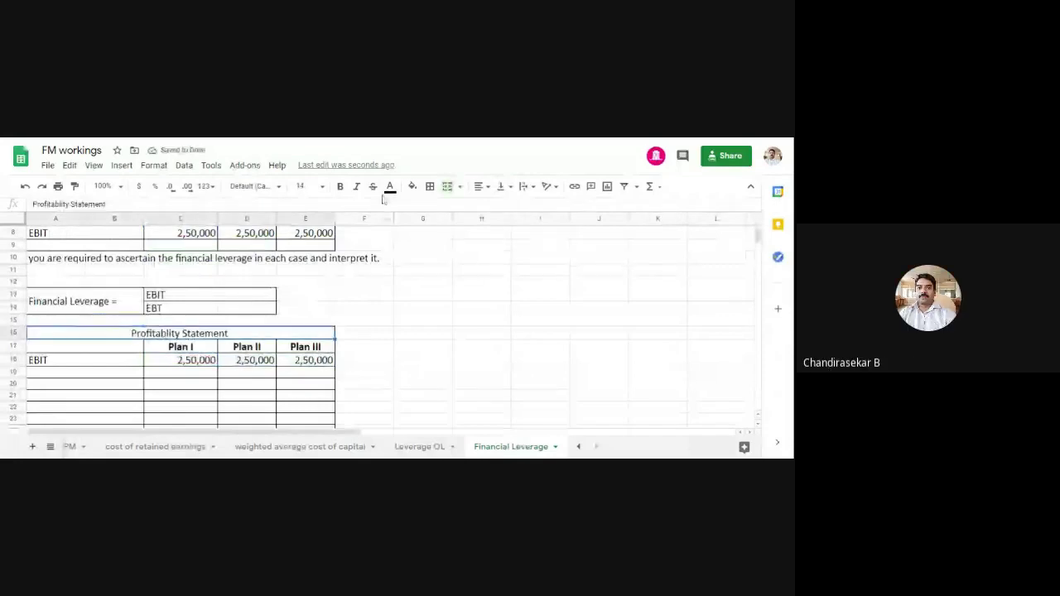
key(ctrl+b)
scroll(405, 348, down, 1)
click(422, 321)
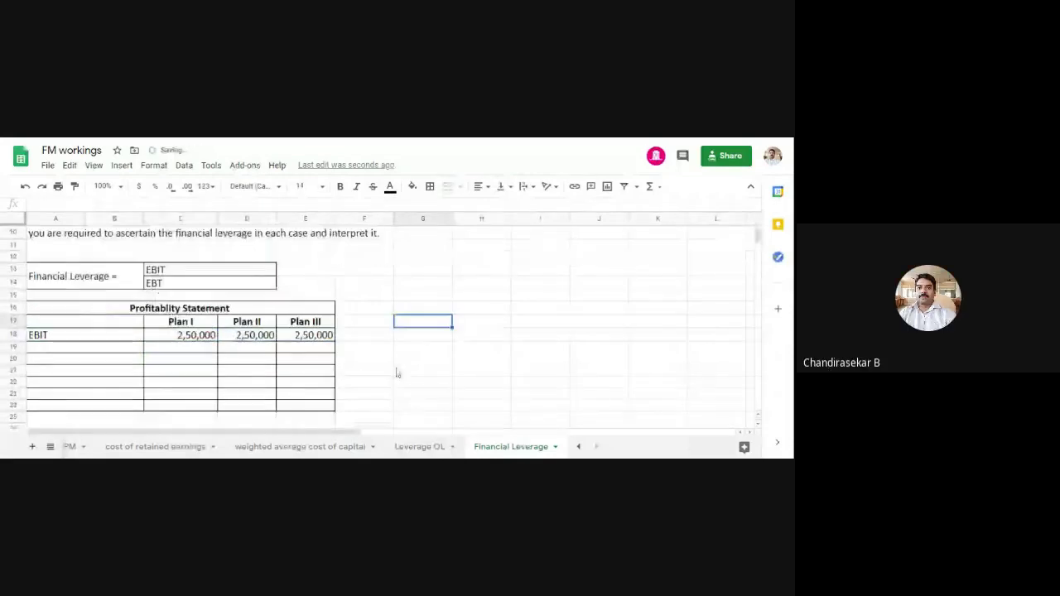
- Enter the label "(Less) Interest on debentures" in A19 and widen column B so the whole label fits
scroll(398, 374, down, 3)
click(65, 313)
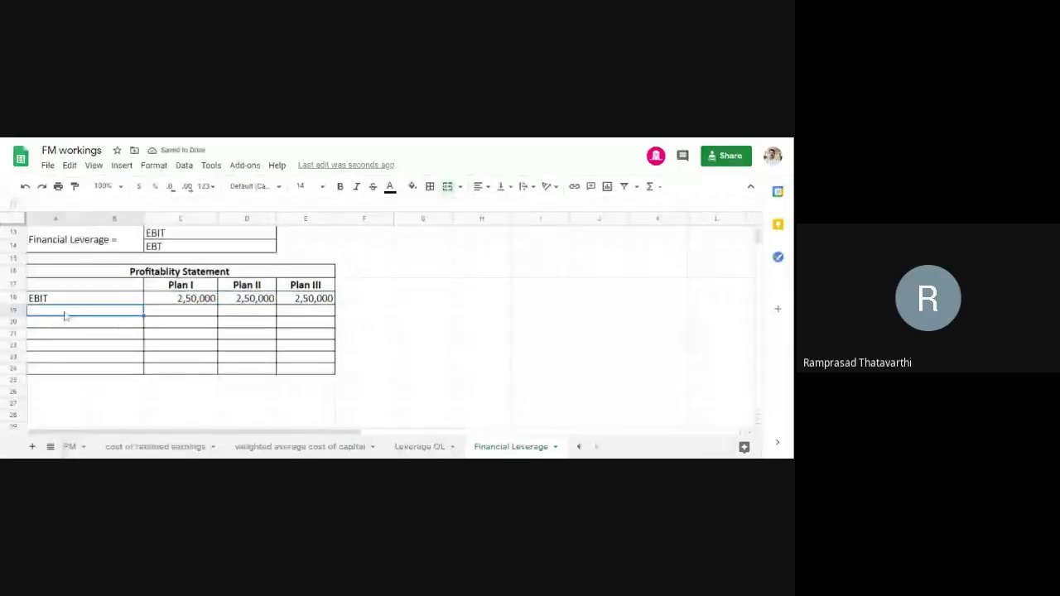
text((LE)
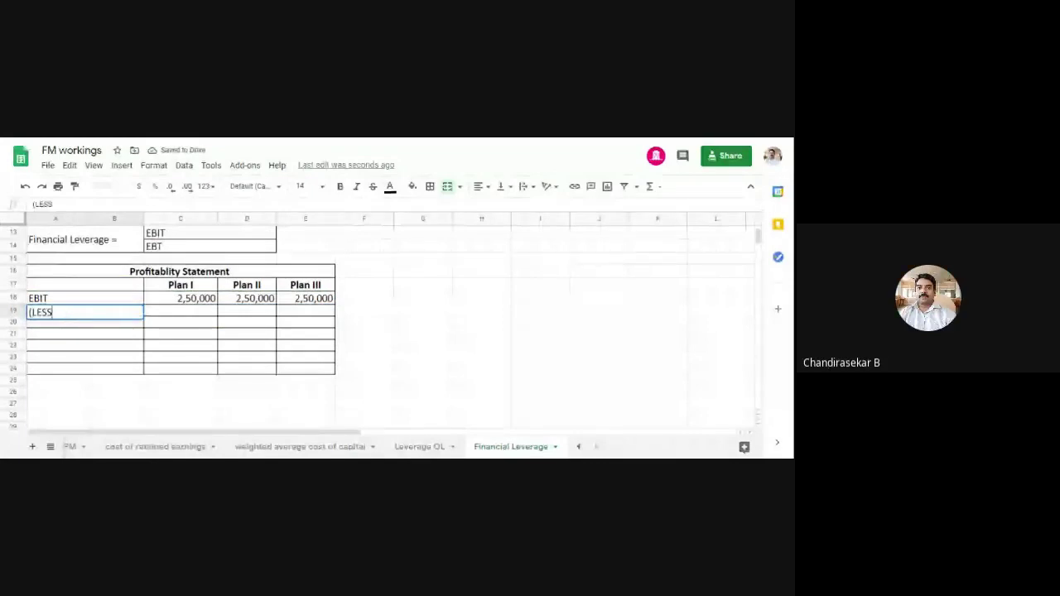
text(ss))
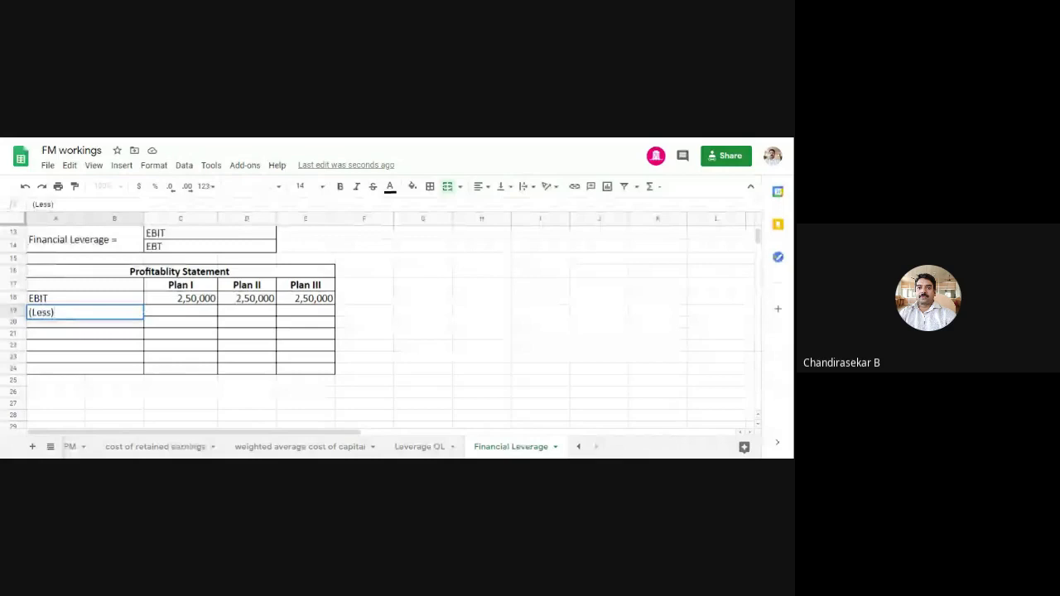
text( Interes)
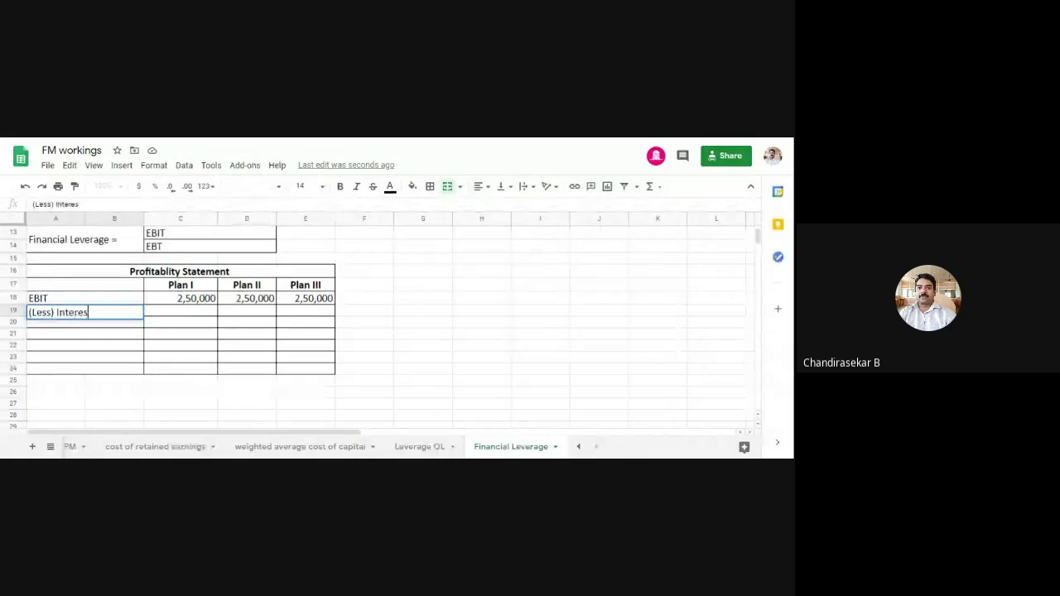
text(t on deb)
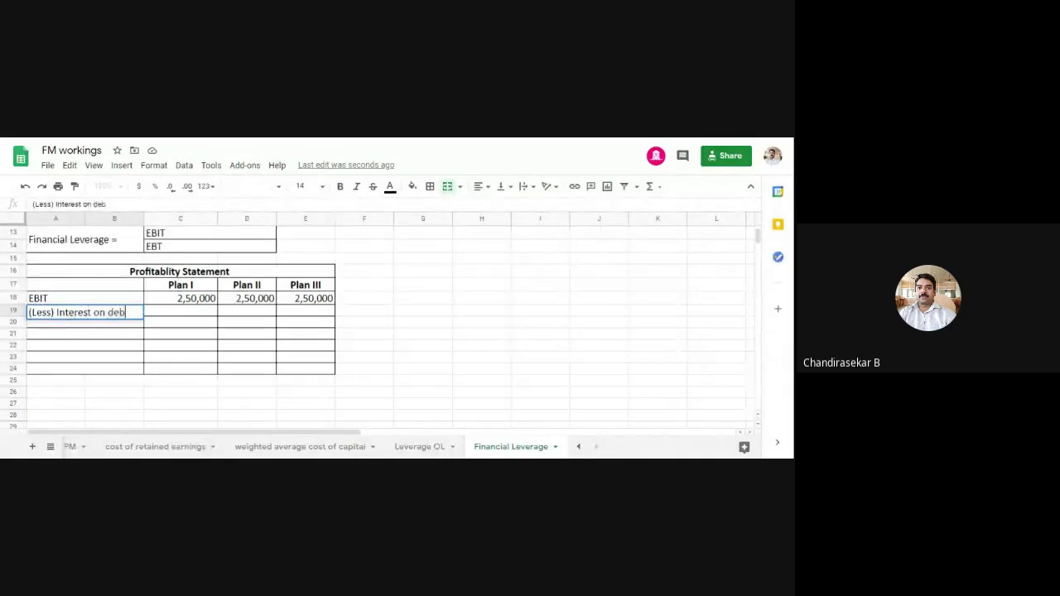
text(enture)
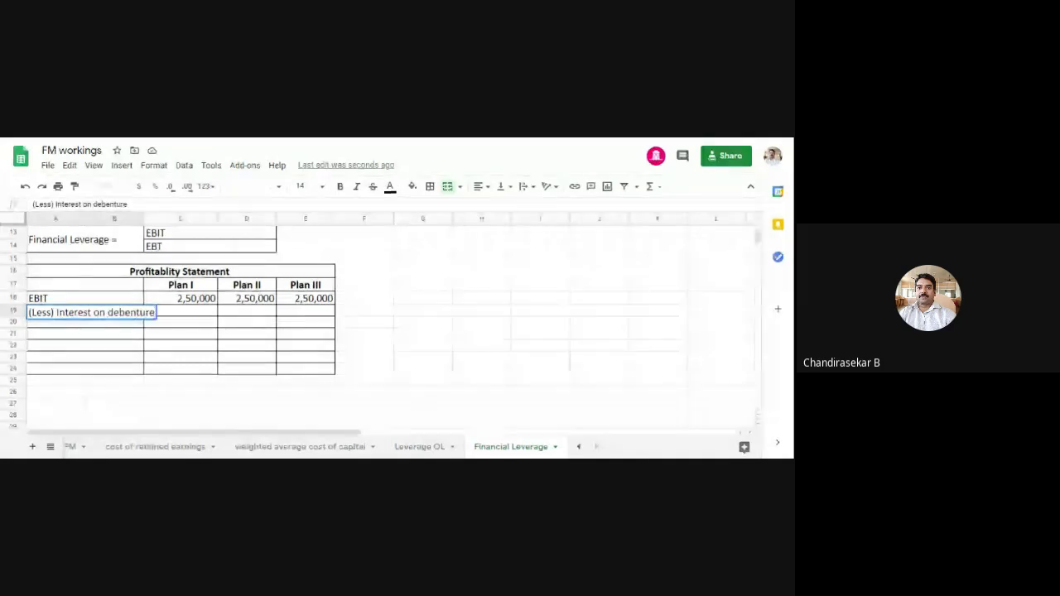
click(402, 326)
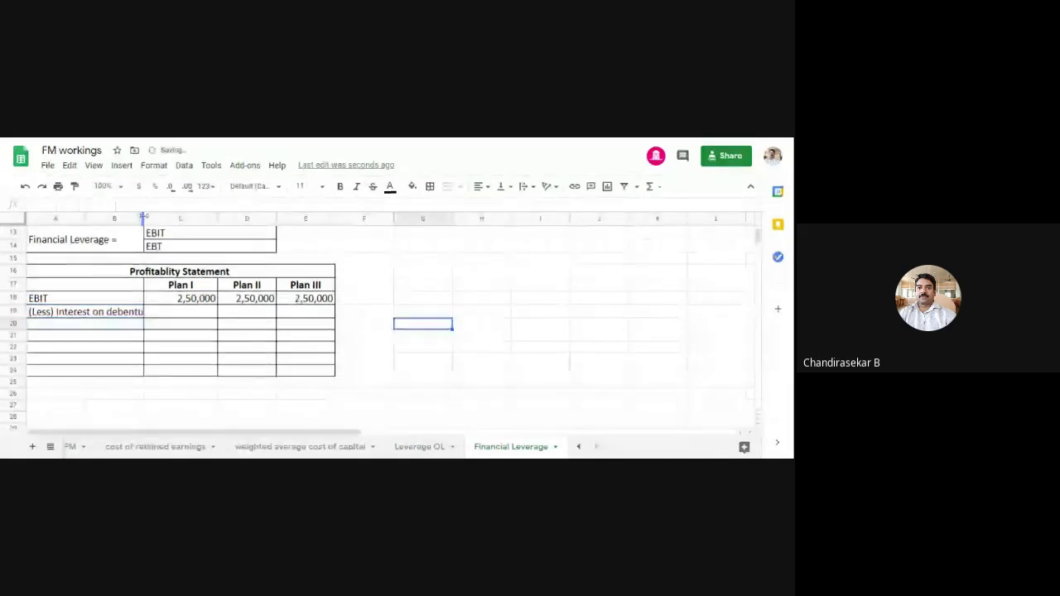
drag(143, 217, 205, 217)
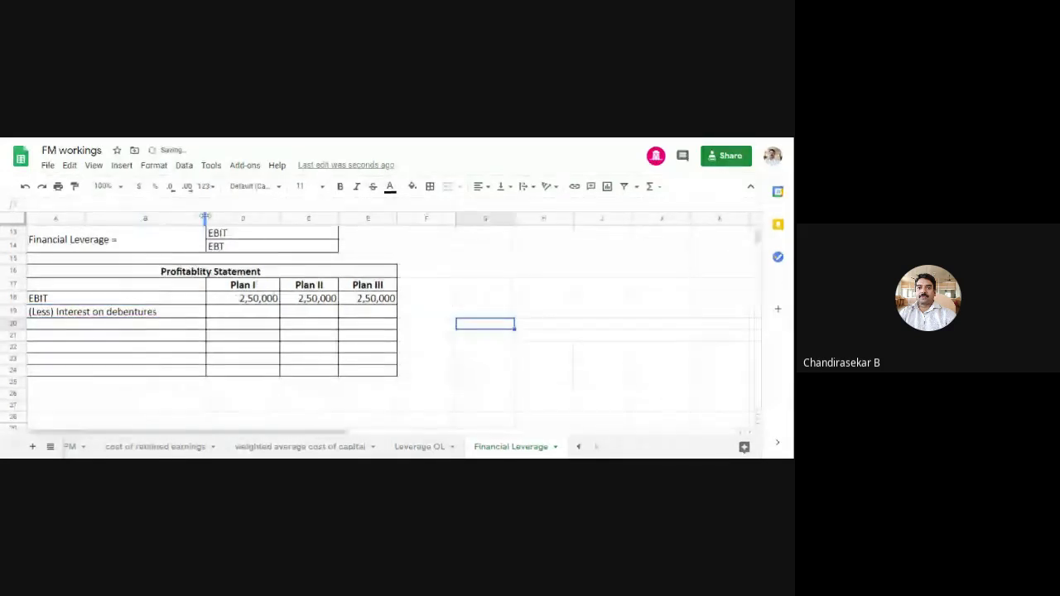
- Enter the interest on debentures as 40,000 for Plan I in C19 and 50,000 for Plan II in D19
scroll(478, 354, up, 2)
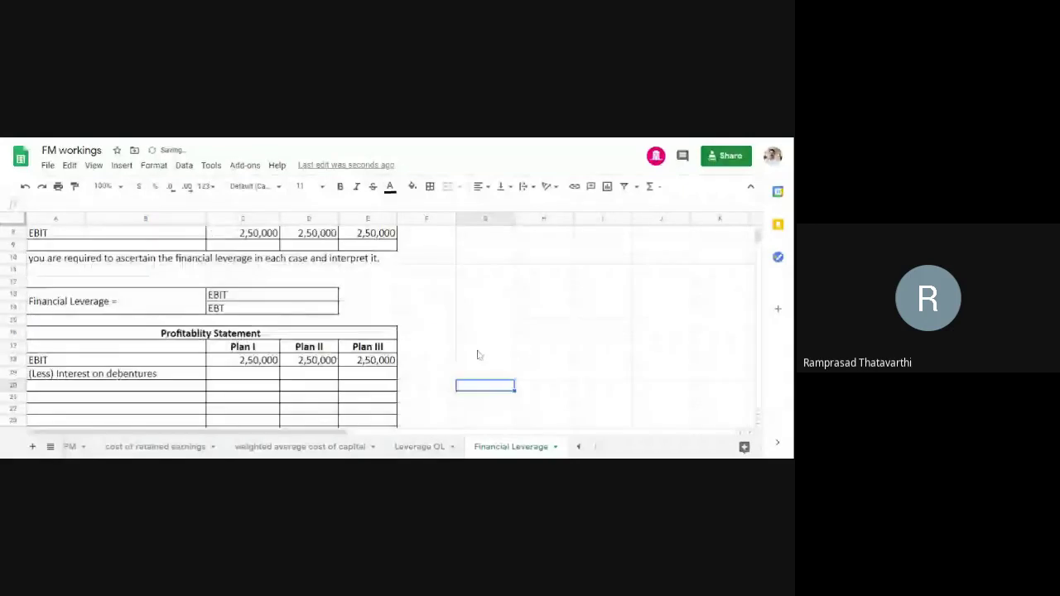
click(478, 350)
scroll(477, 352, up, 1)
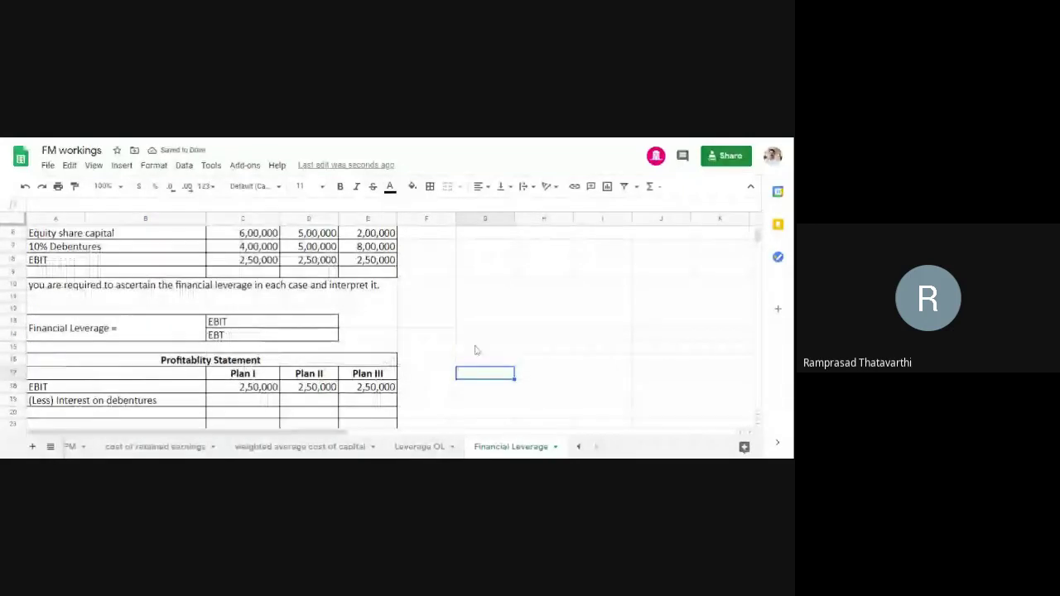
scroll(476, 350, up, 1)
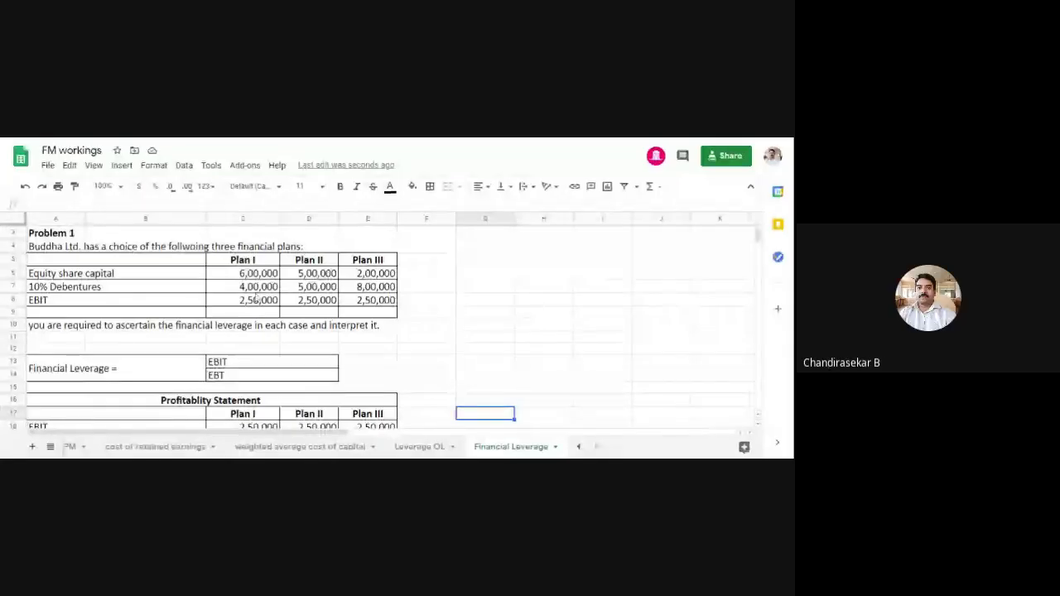
click(248, 288)
click(486, 361)
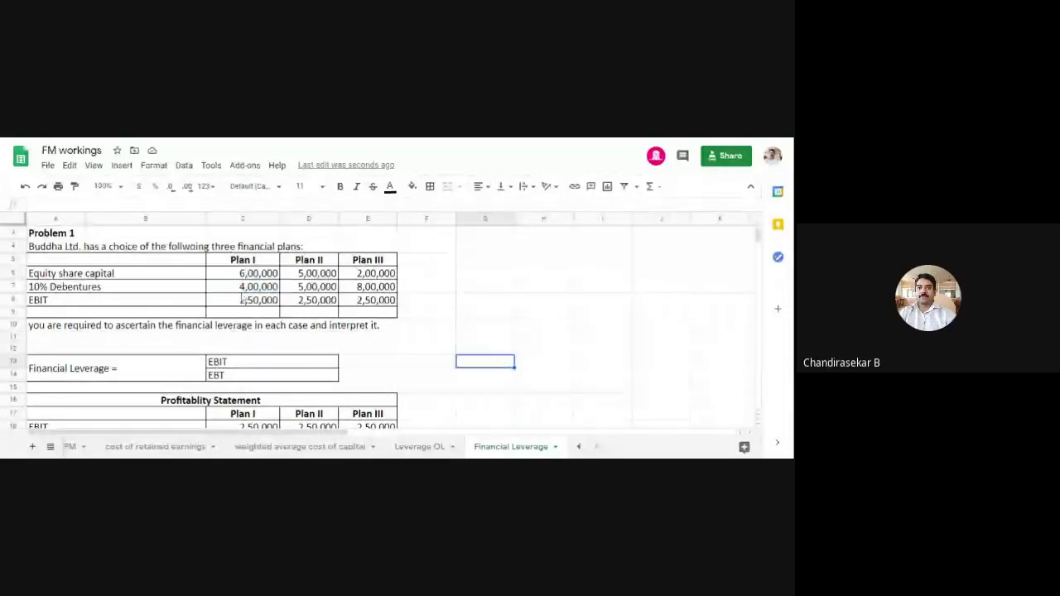
scroll(242, 300, down, 2)
click(249, 375)
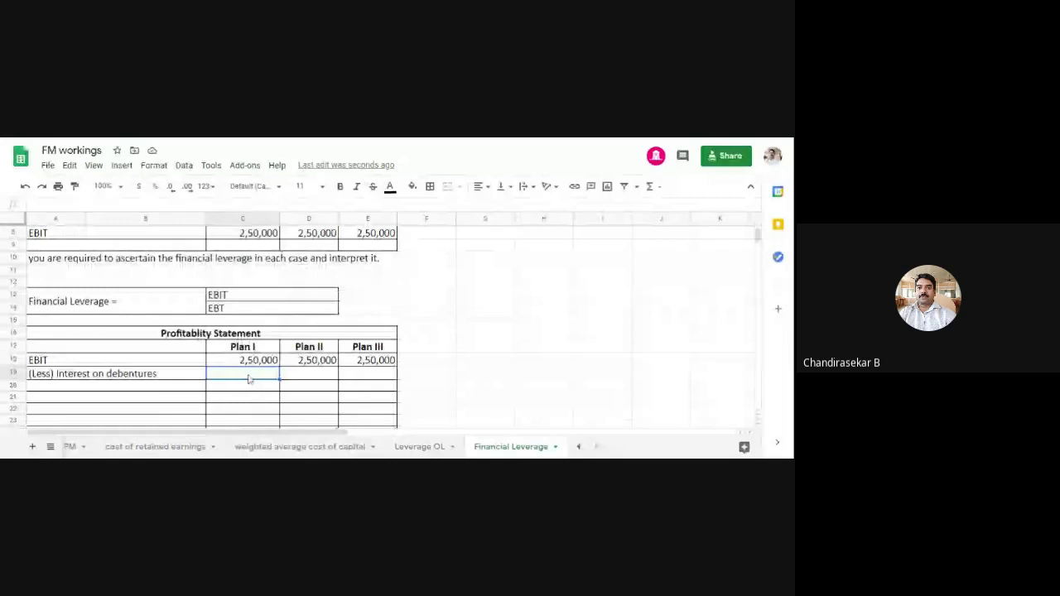
text(40,000)
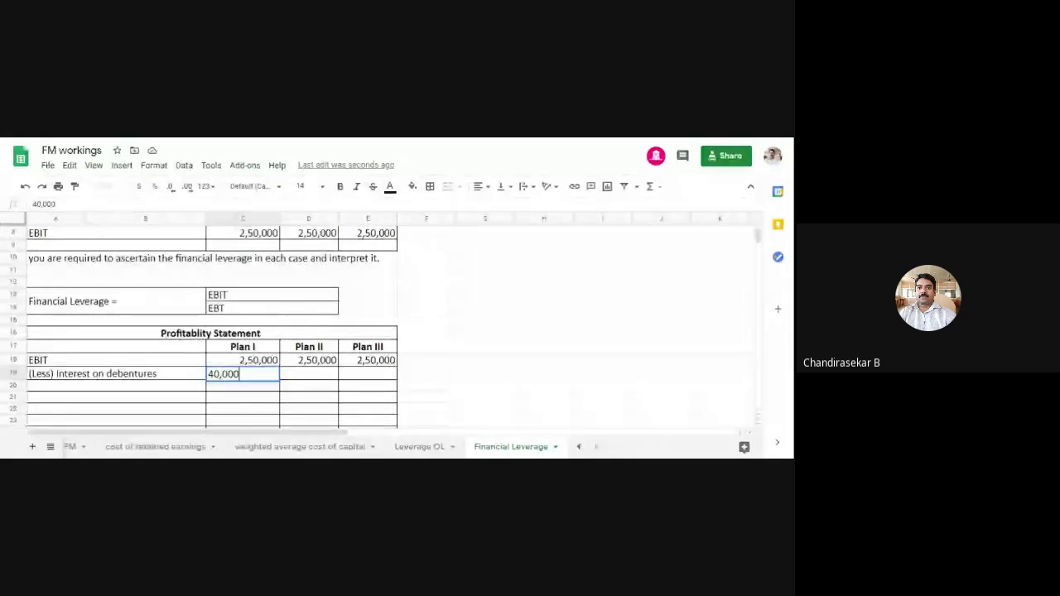
click(311, 378)
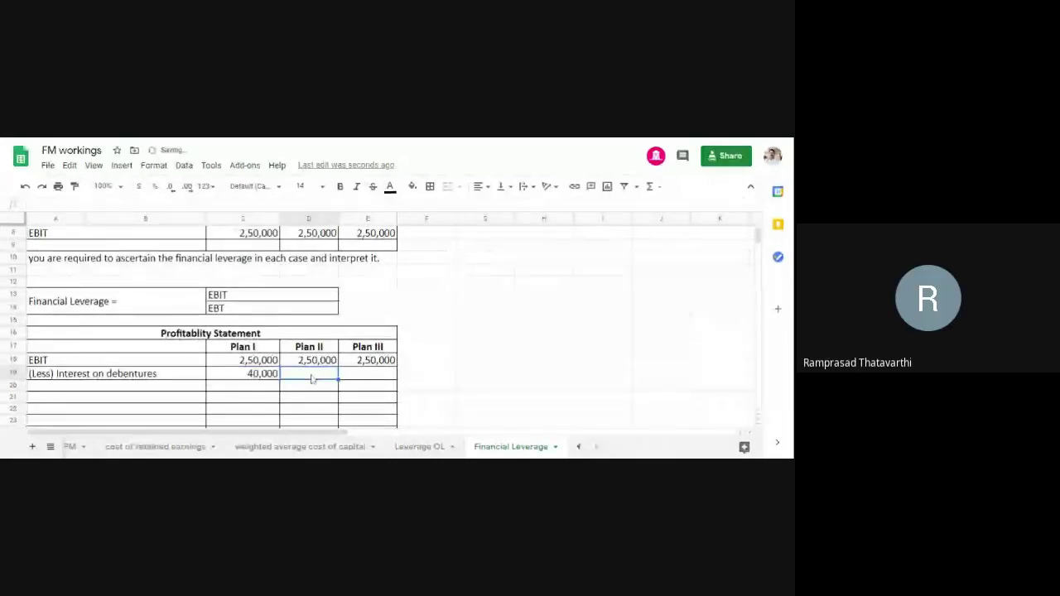
text(50,000)
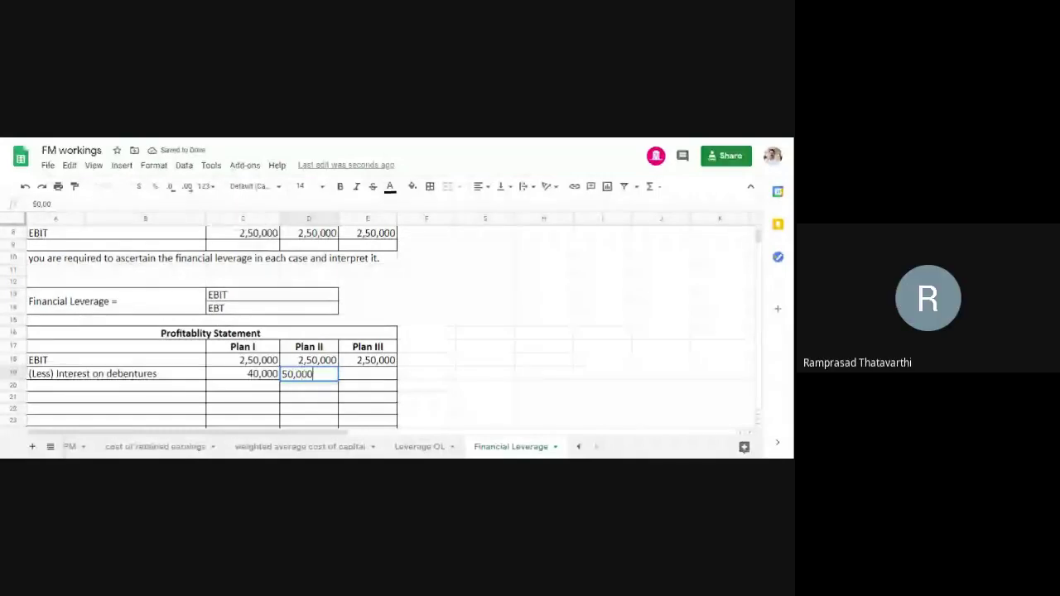
- Extend the interest label in A19 to read "(Less) Interest on debentures @ 10%"
click(175, 375)
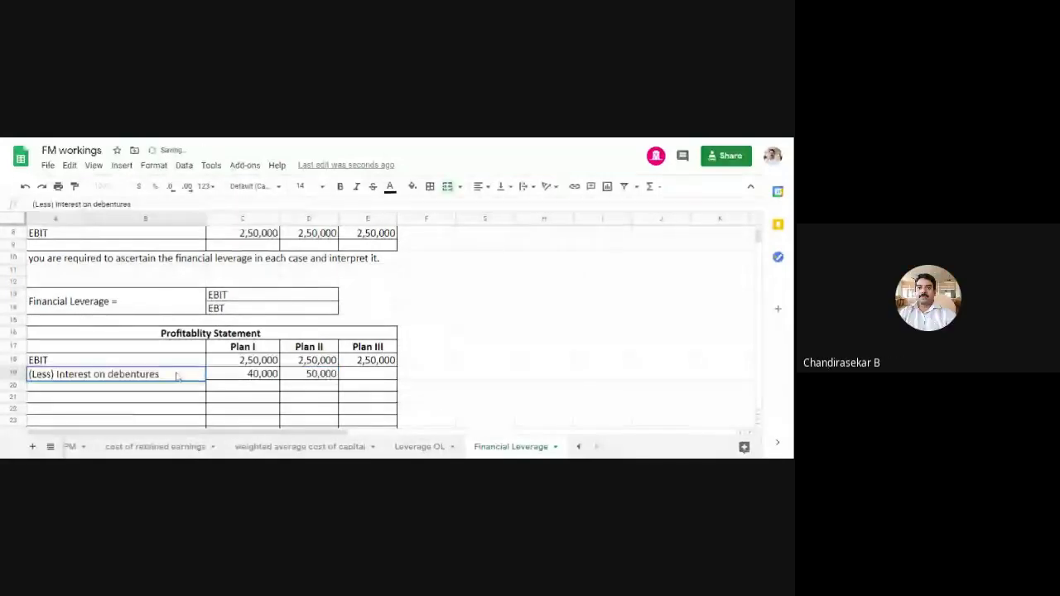
text(@)
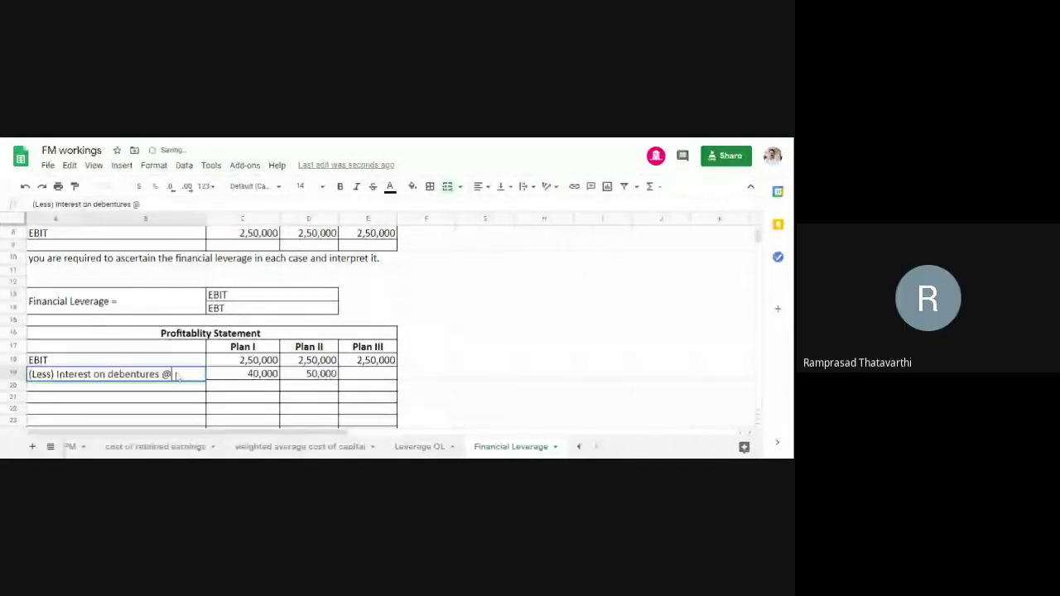
text( 10%)
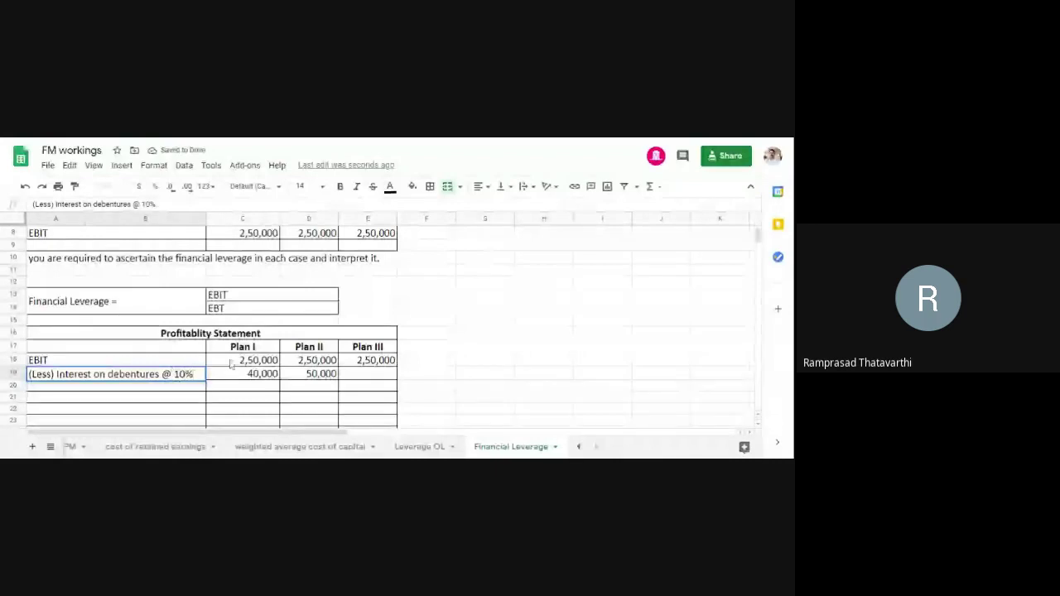
click(484, 360)
- Enter 80,000 as the Plan III interest on debentures in E19
click(377, 375)
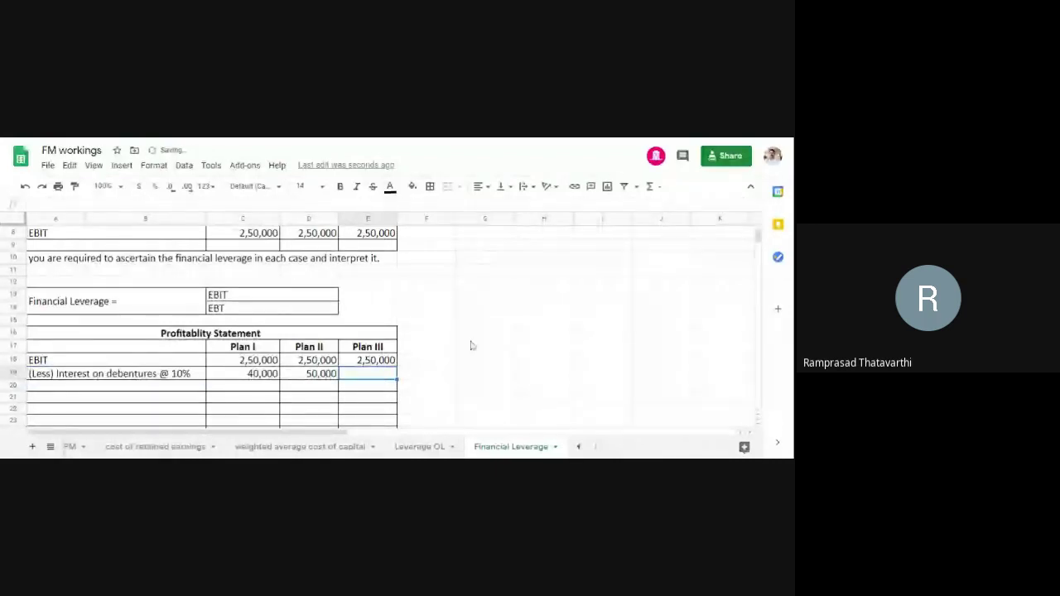
text(80,000)
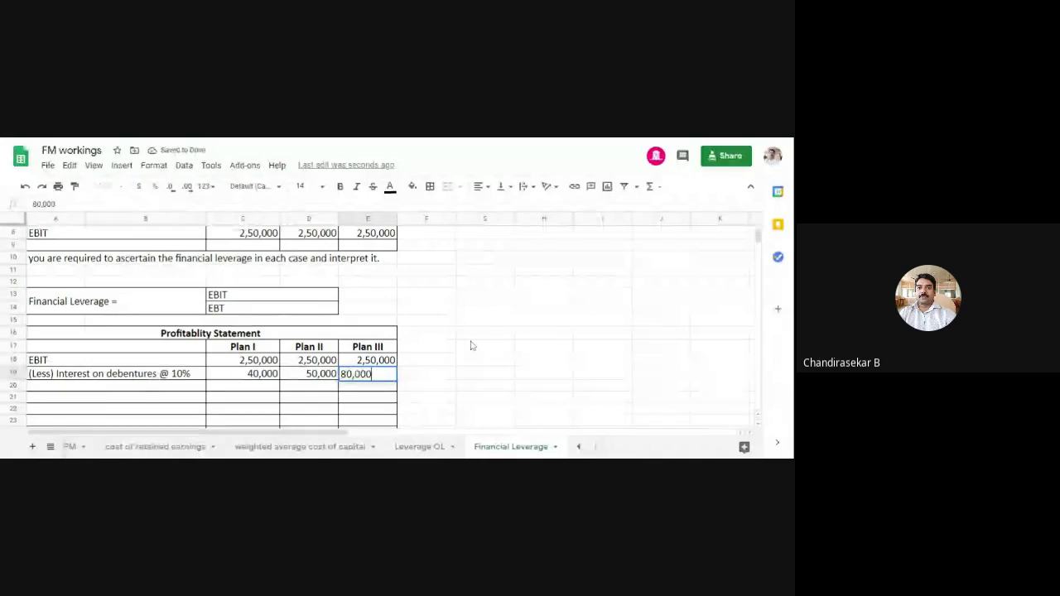
click(478, 333)
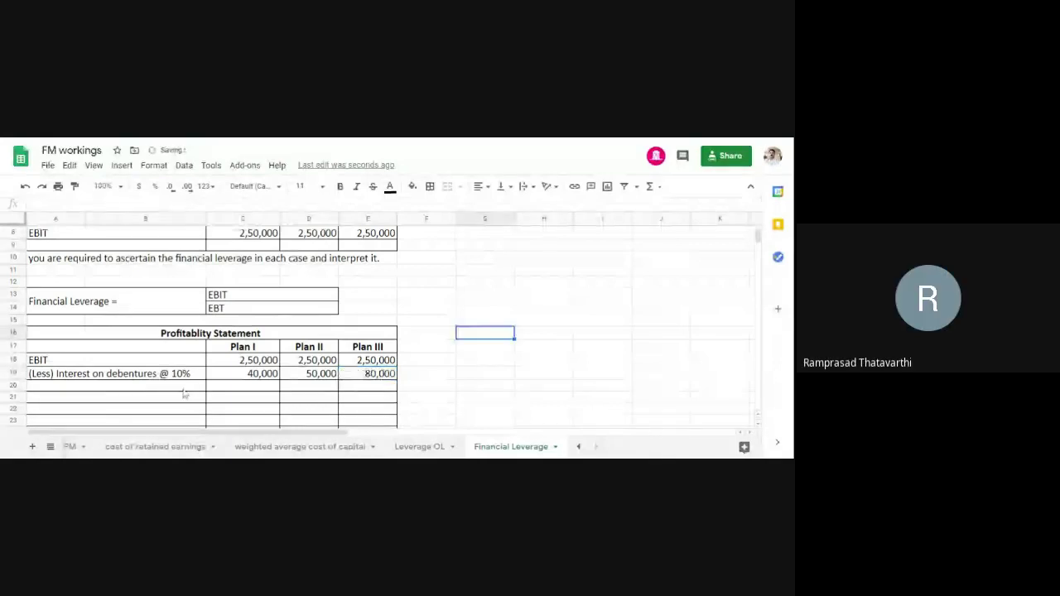
- Add the row label "EBT" in A20 and enter 2,10,000 as the Plan I amount in C20
click(184, 389)
text(E)
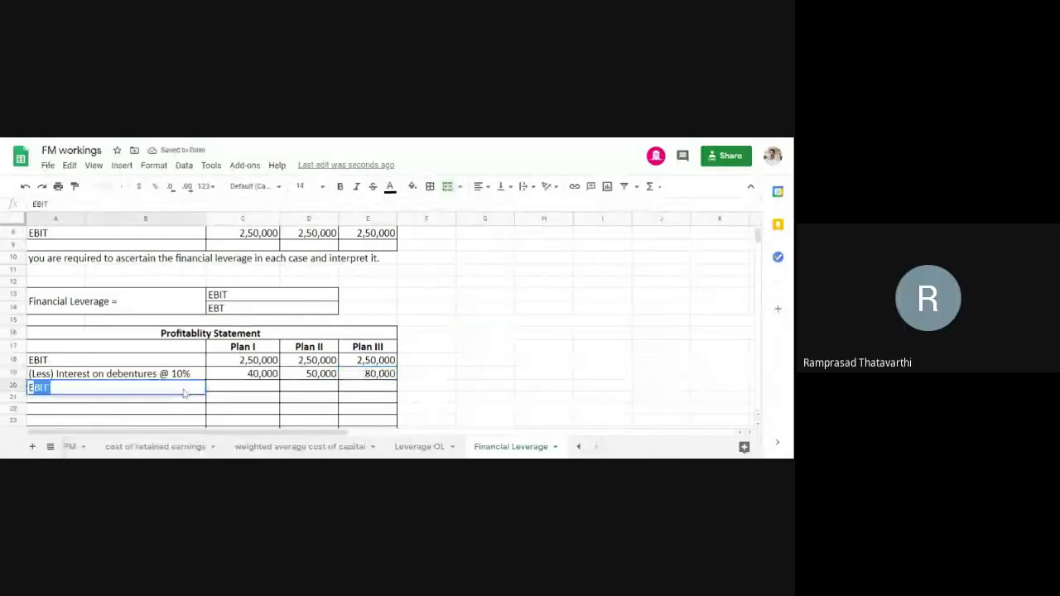
text(BT)
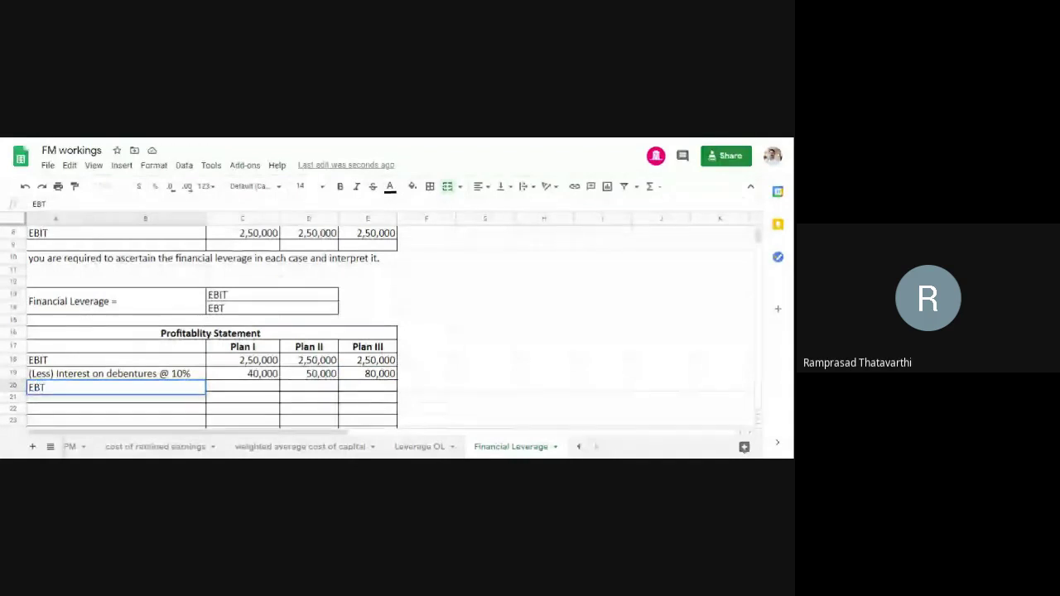
click(251, 389)
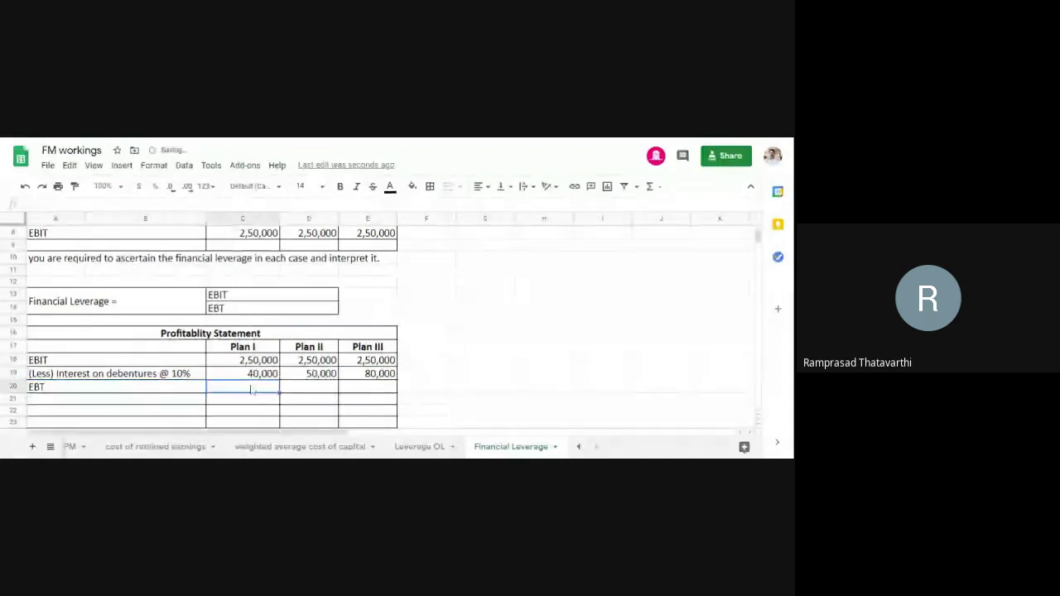
text(2,10,)
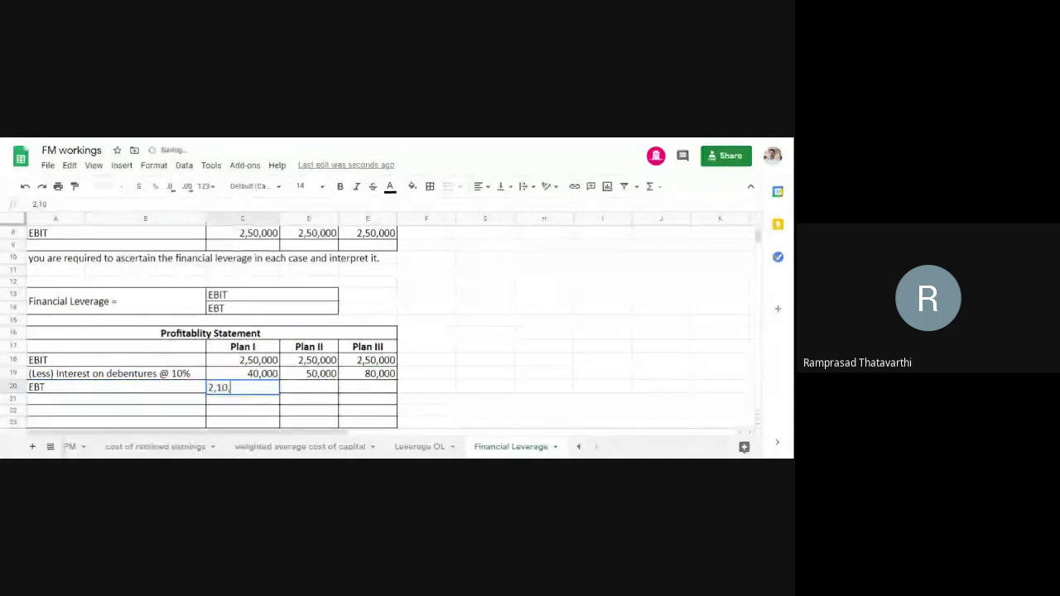
text(000)
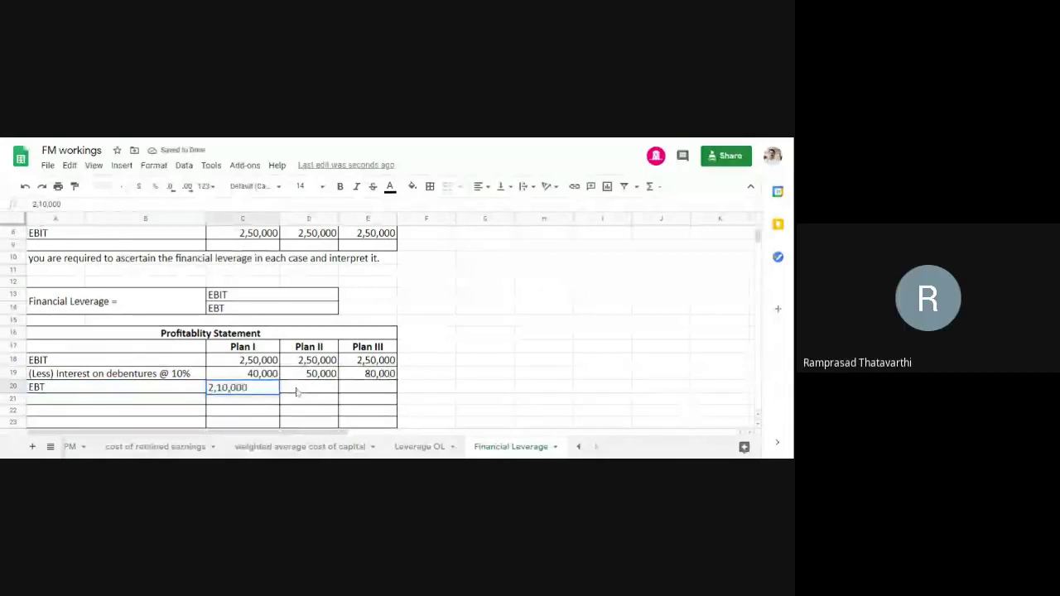
click(296, 391)
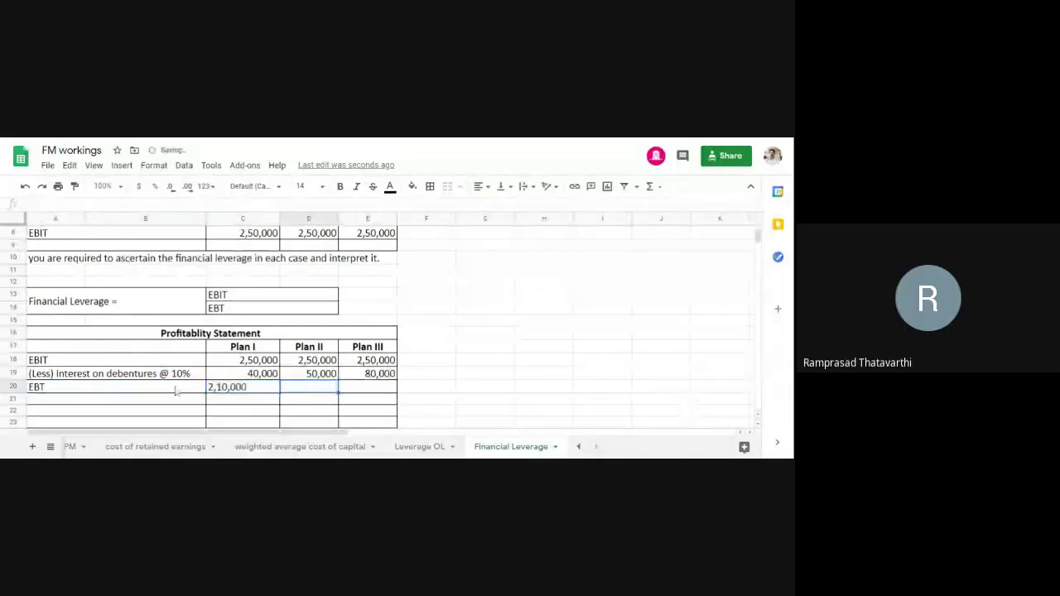
- Make the EBT row bold from its label across to the Plan III column
drag(176, 390, 377, 389)
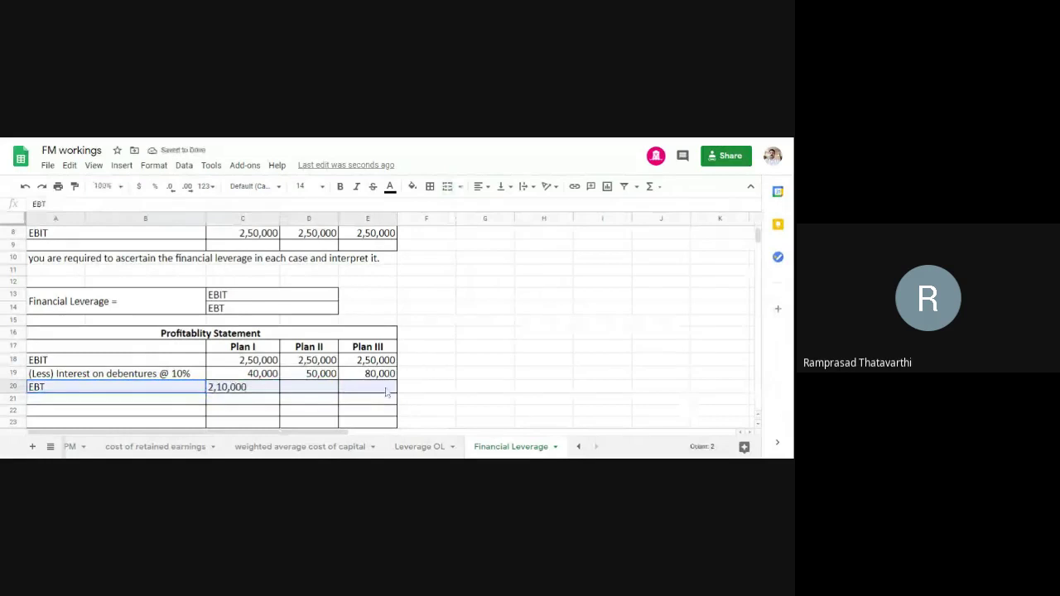
click(340, 187)
click(485, 333)
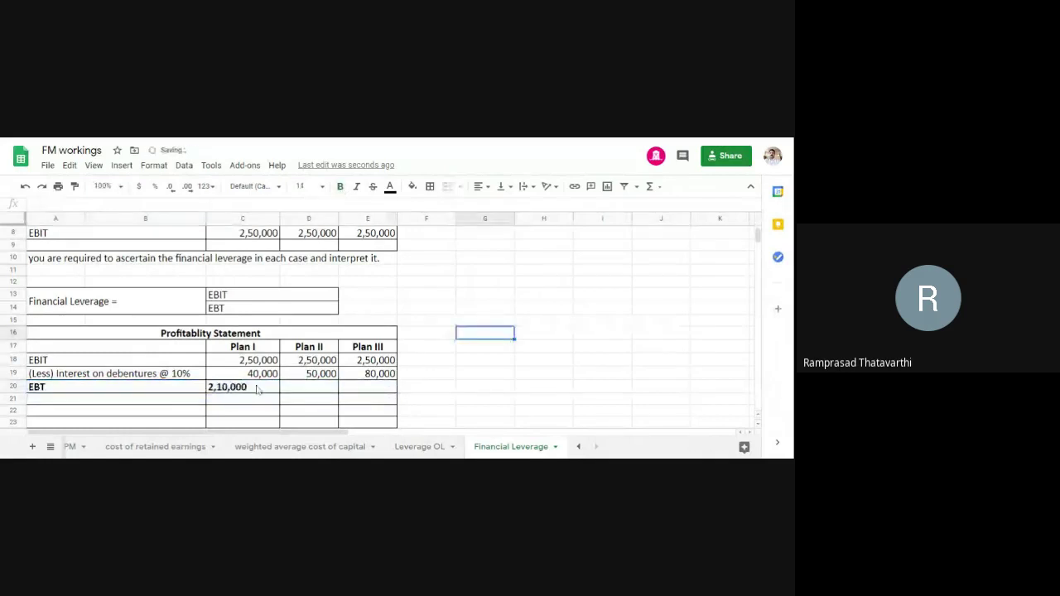
- Right-align the EBT amount cells C20:E20
drag(240, 387, 373, 389)
click(482, 186)
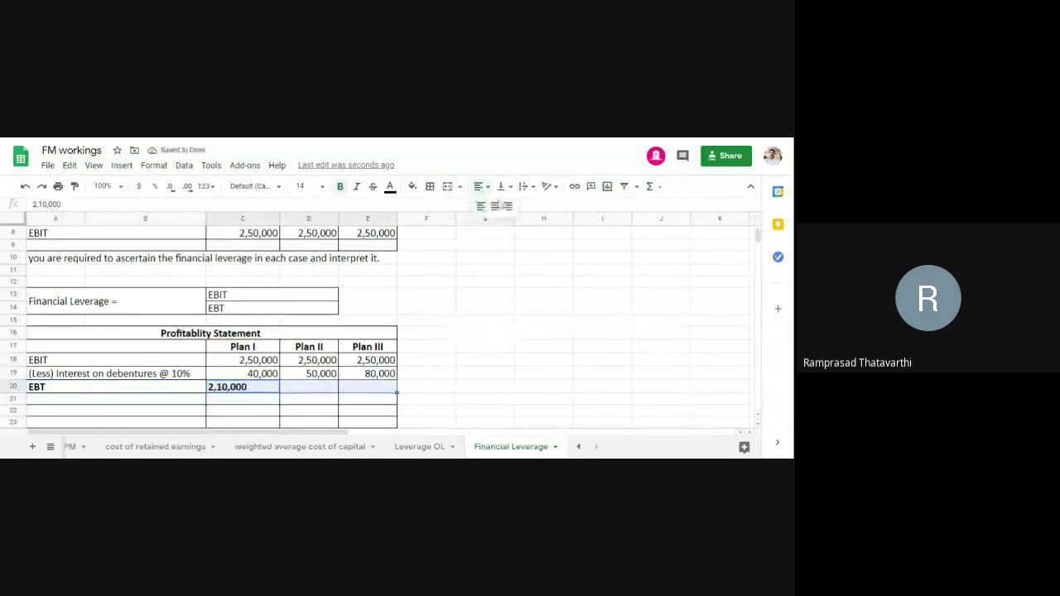
click(502, 205)
click(543, 295)
- Enter the EBT amounts 2,00,000 for Plan II in D20 and 1,70,000 for Plan III in E20
click(315, 388)
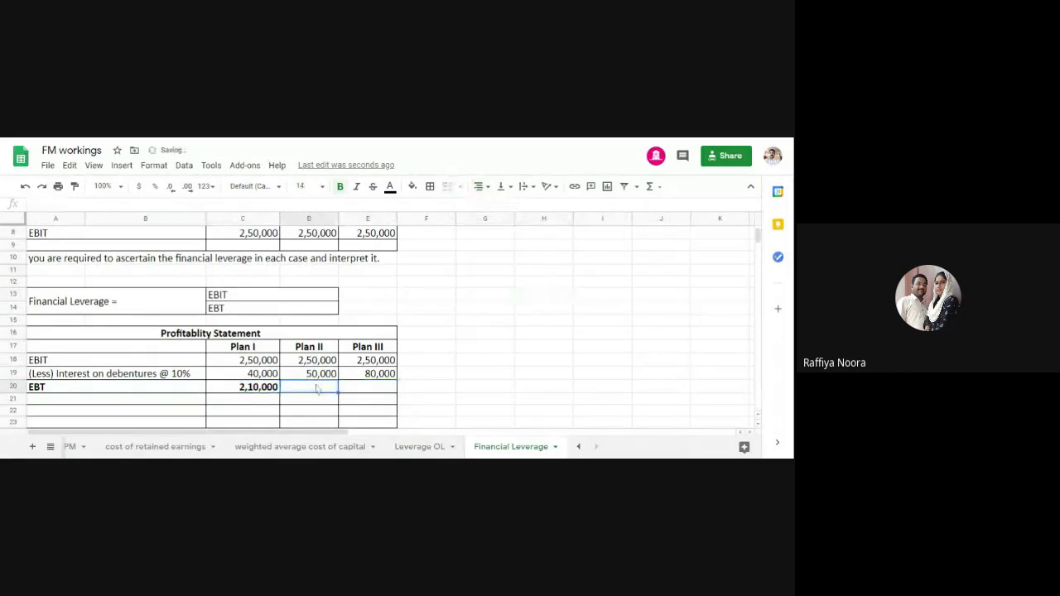
text(2,00,000)
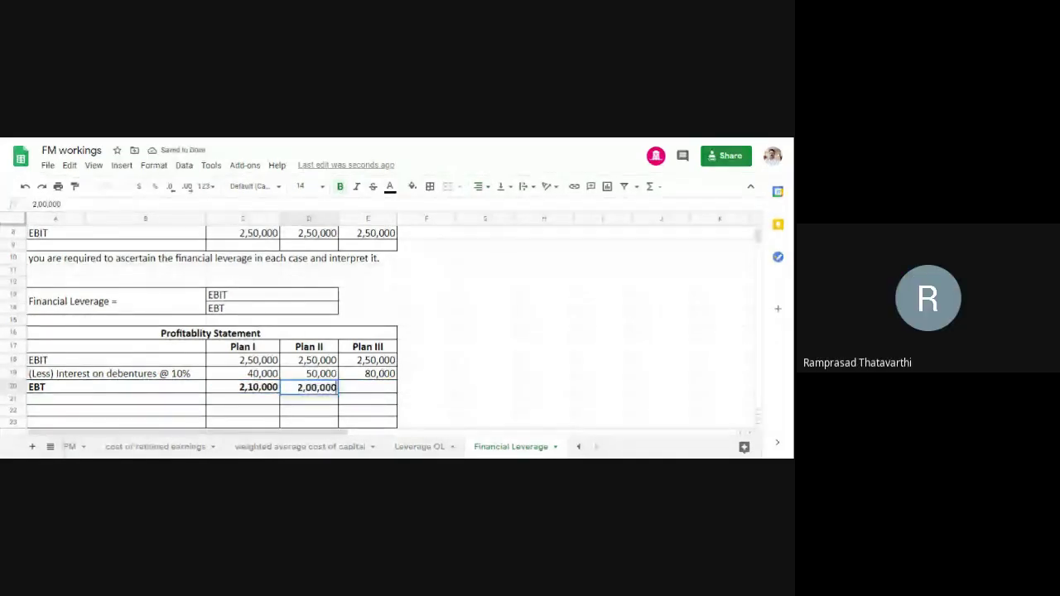
click(383, 392)
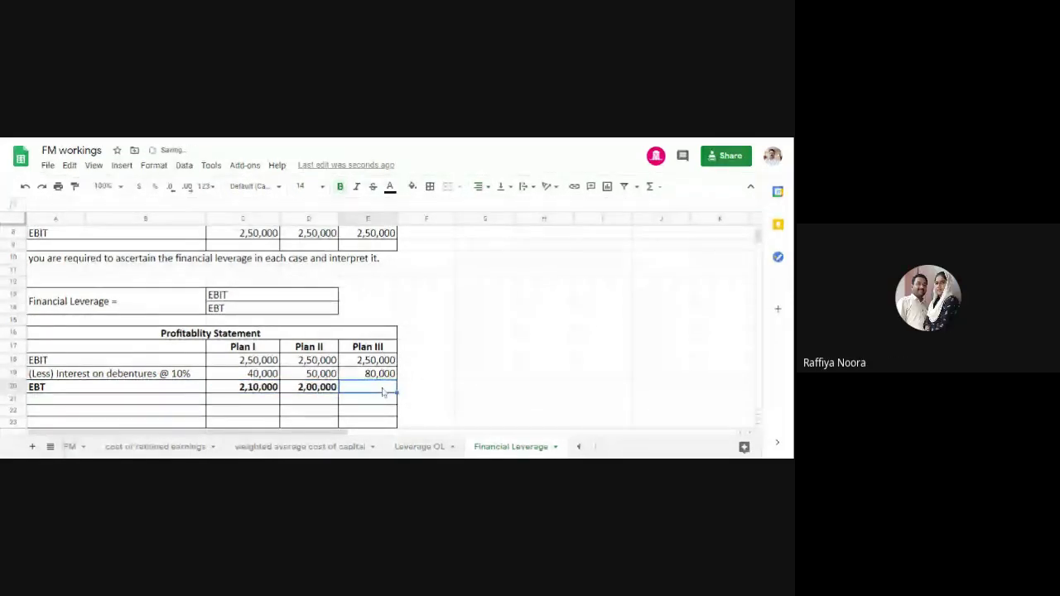
text(1,70,00)
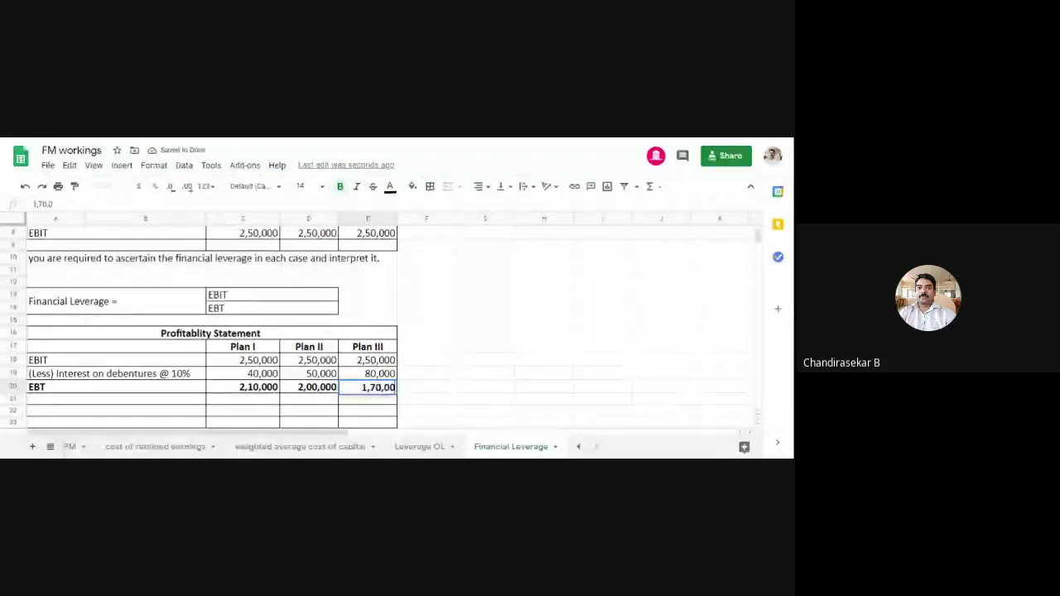
text(0)
click(480, 361)
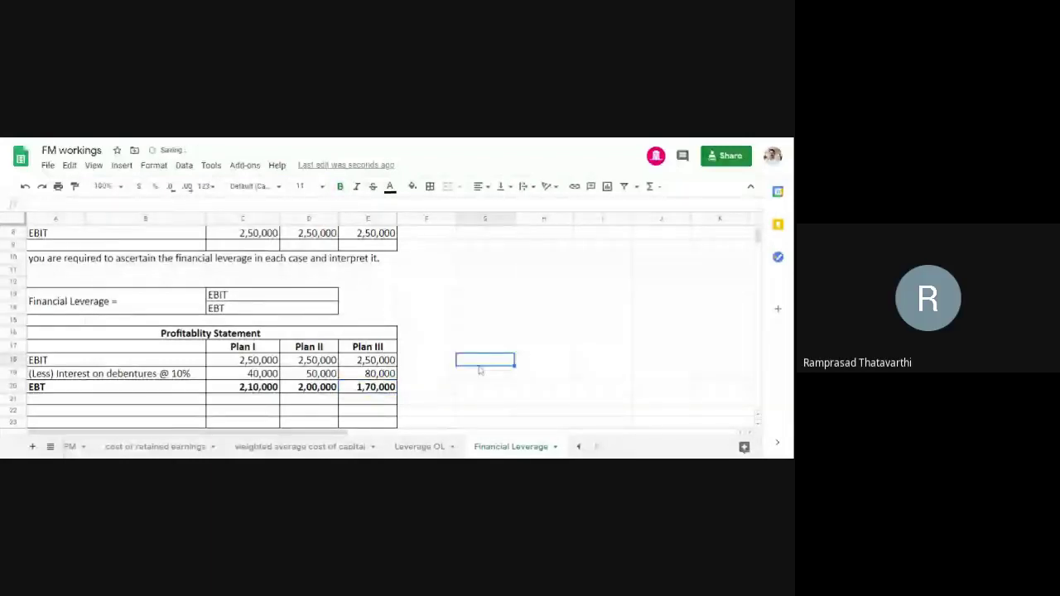
- Enter the label "Financial Leverage" in A22, leaving row 21 blank below the EBT row
scroll(405, 384, down, 1)
click(105, 389)
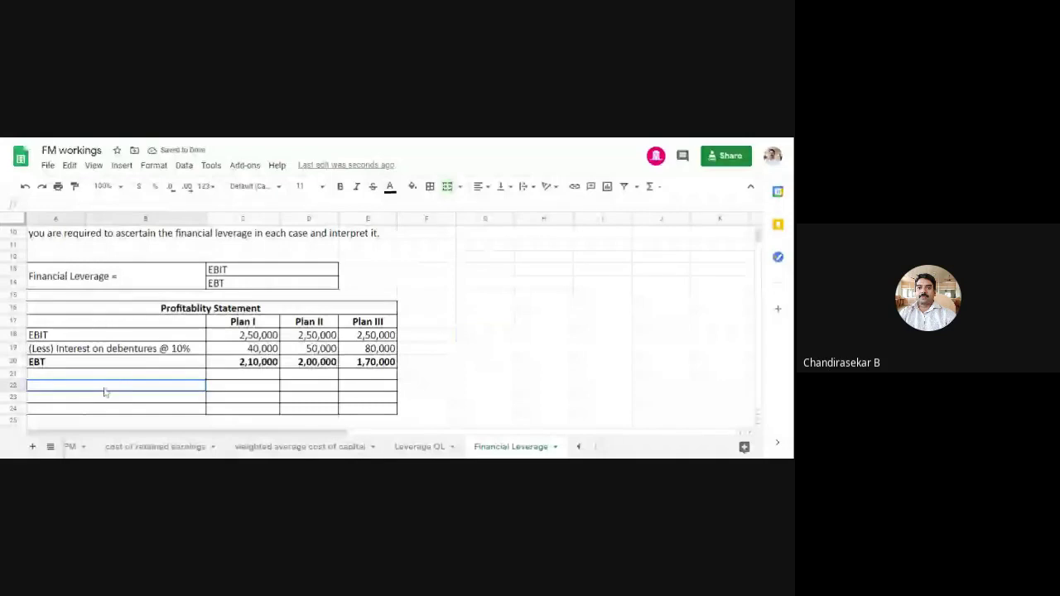
scroll(132, 332, up, 1)
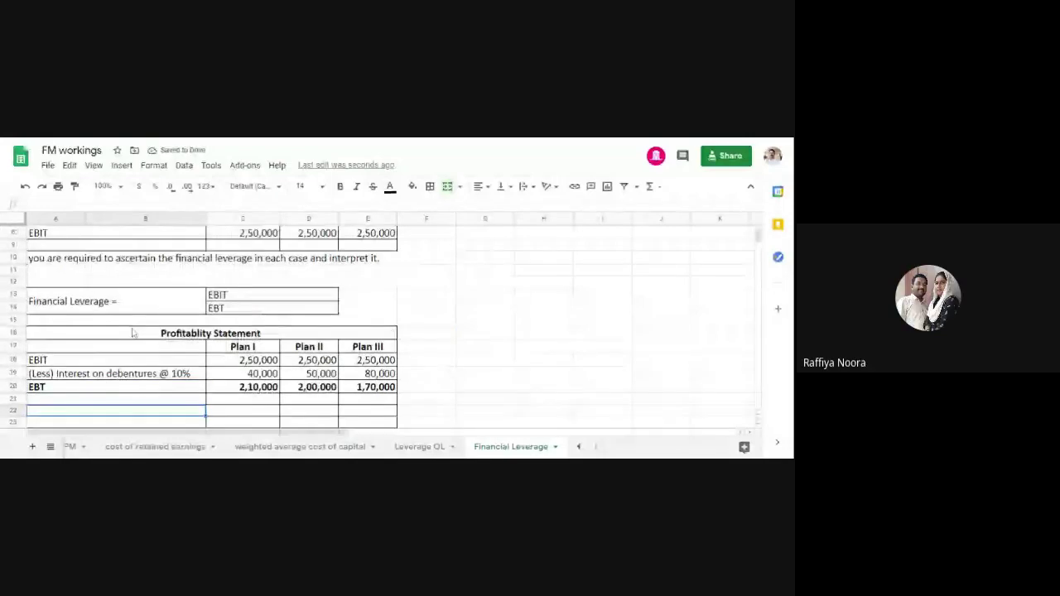
scroll(116, 360, down, 1)
text(F)
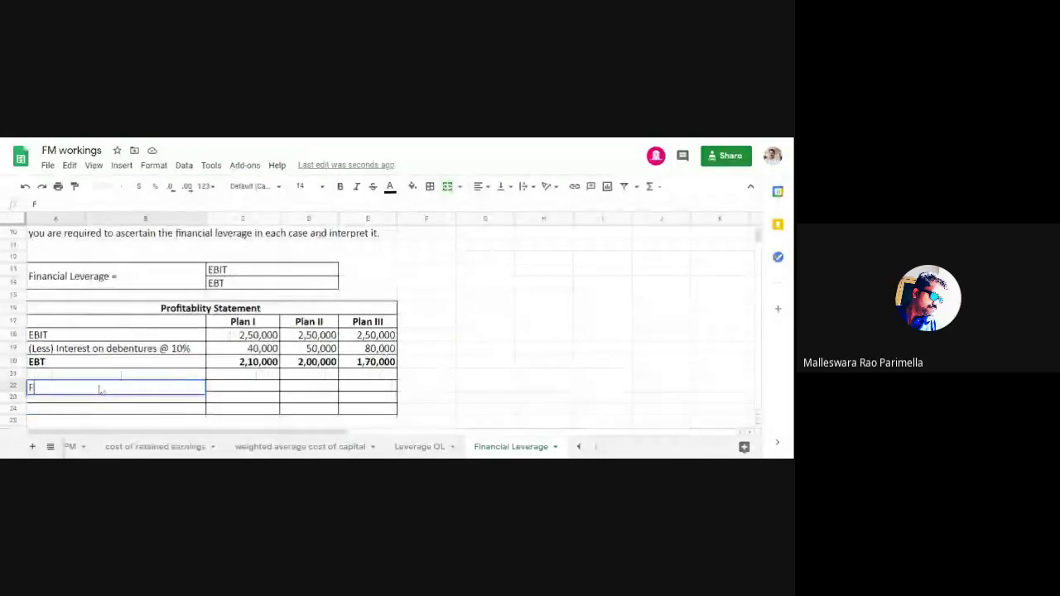
text(inancial Leve)
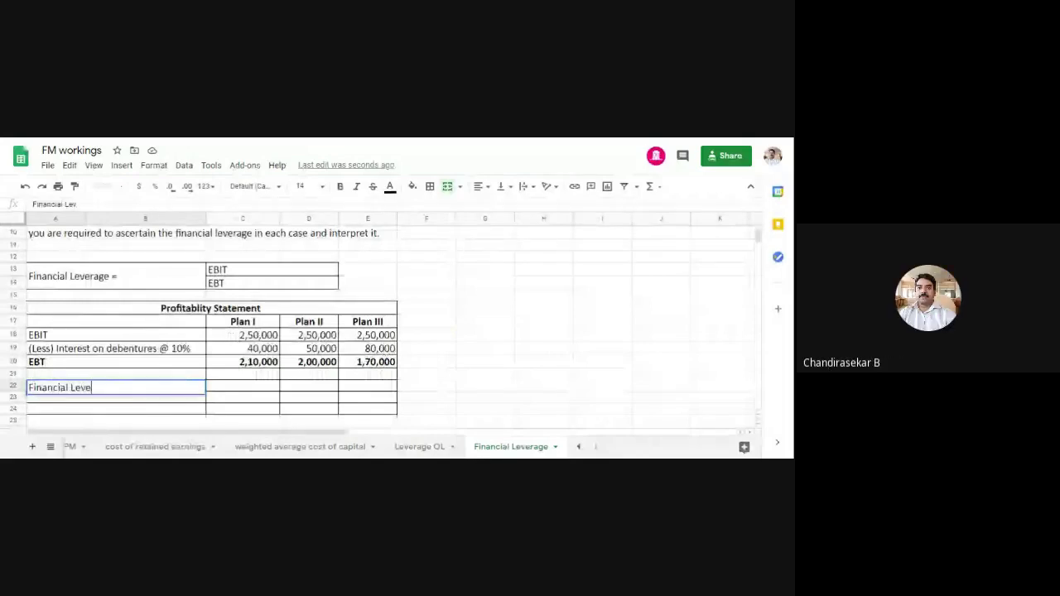
text(rage)
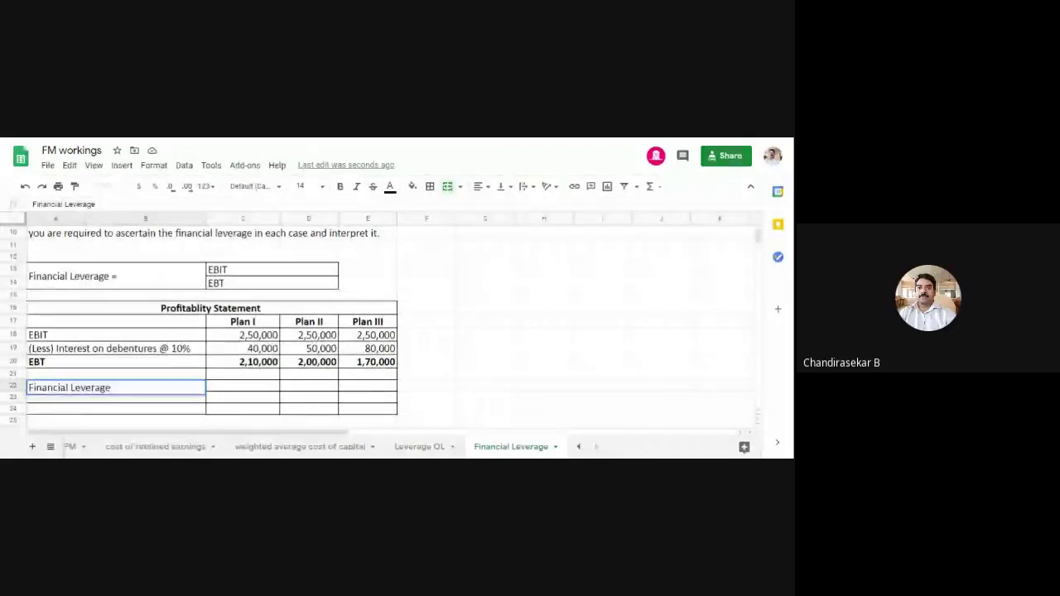
- Enter Plan I's financial leverage figures in the Financial Leverage row: 2,50,000 in C22 with 2,10,000 below it in C23
click(256, 394)
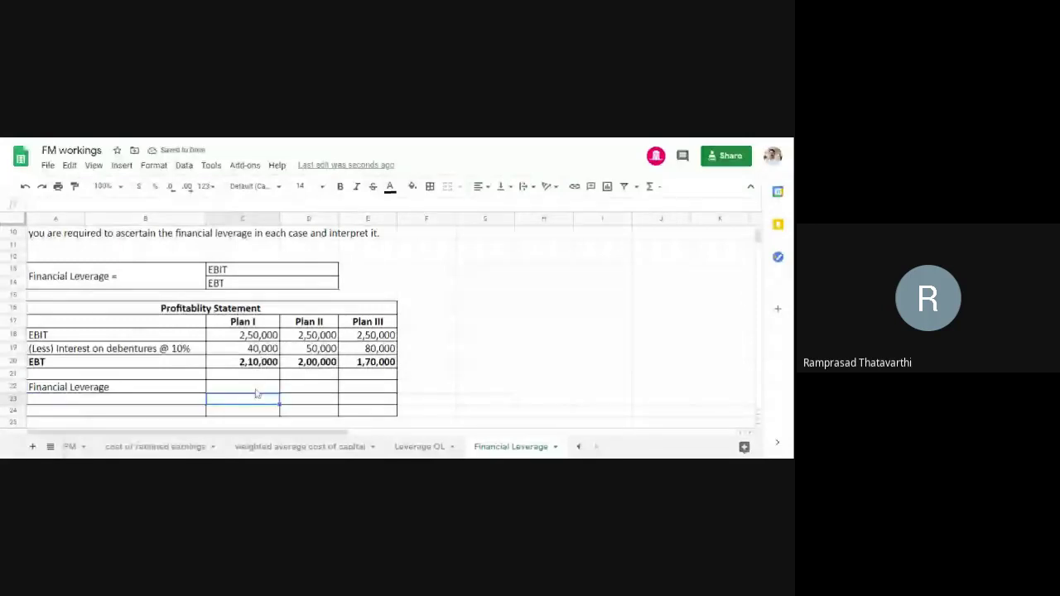
click(255, 391)
text(2,50,000)
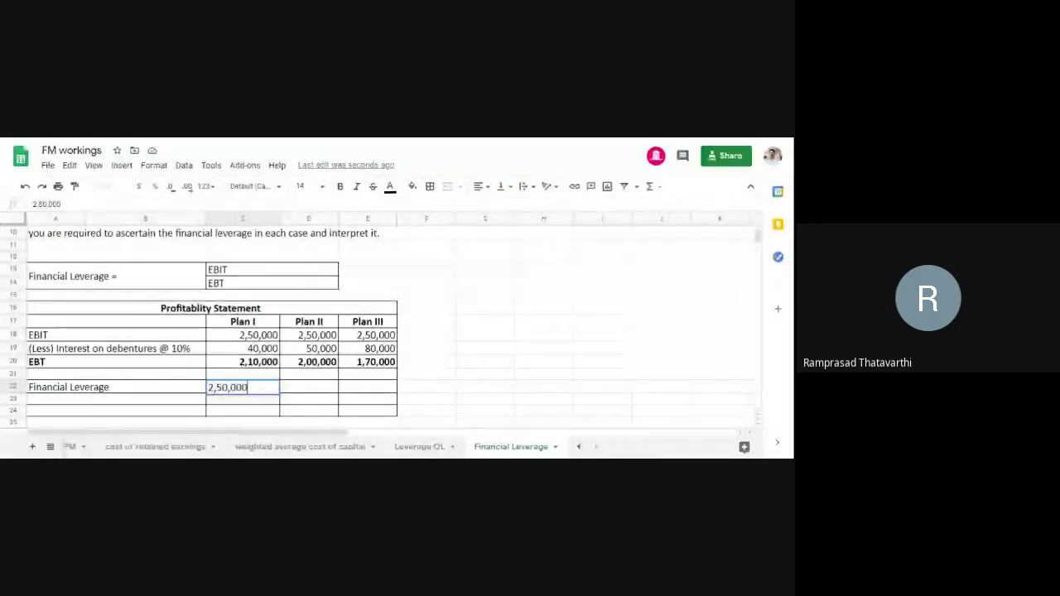
key(Return)
text(2,1)
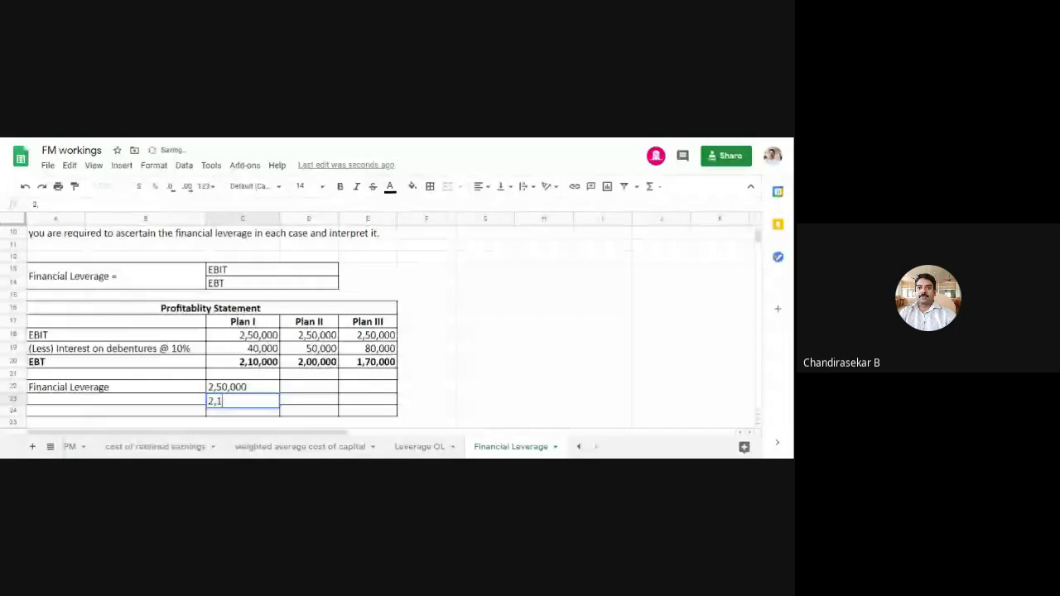
text(0,000)
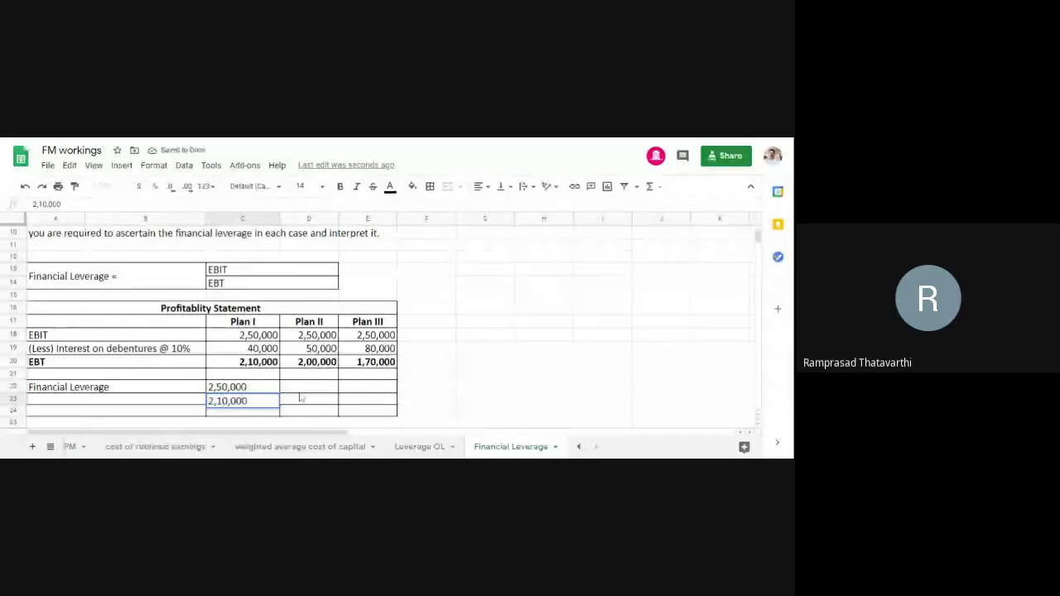
- Enter Plan II's financial leverage figures, 2,50,000 in D22 and 2,00,000 in D23
click(308, 386)
text(2)
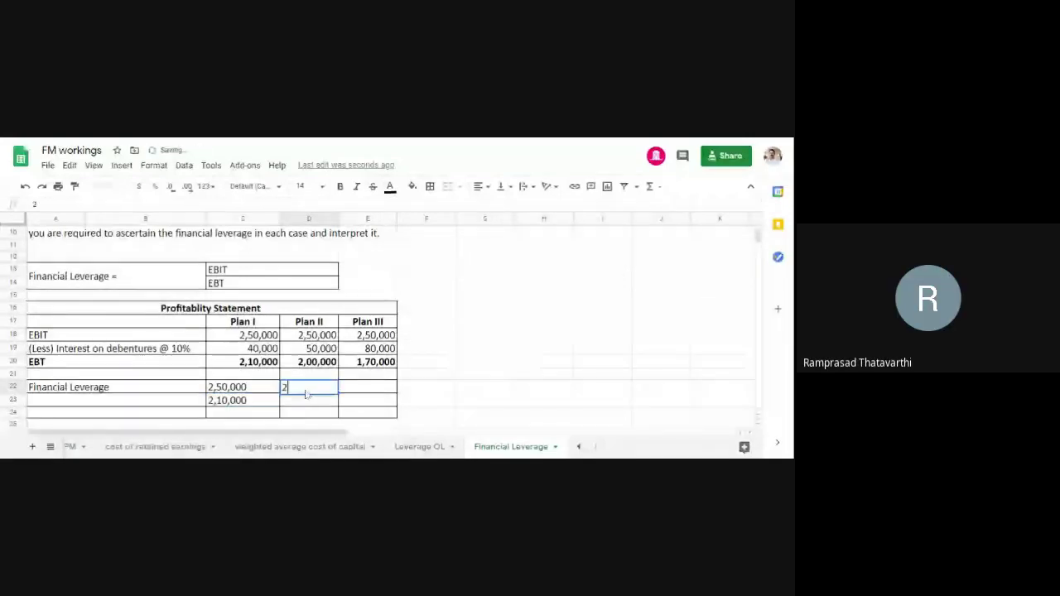
text(,50,000)
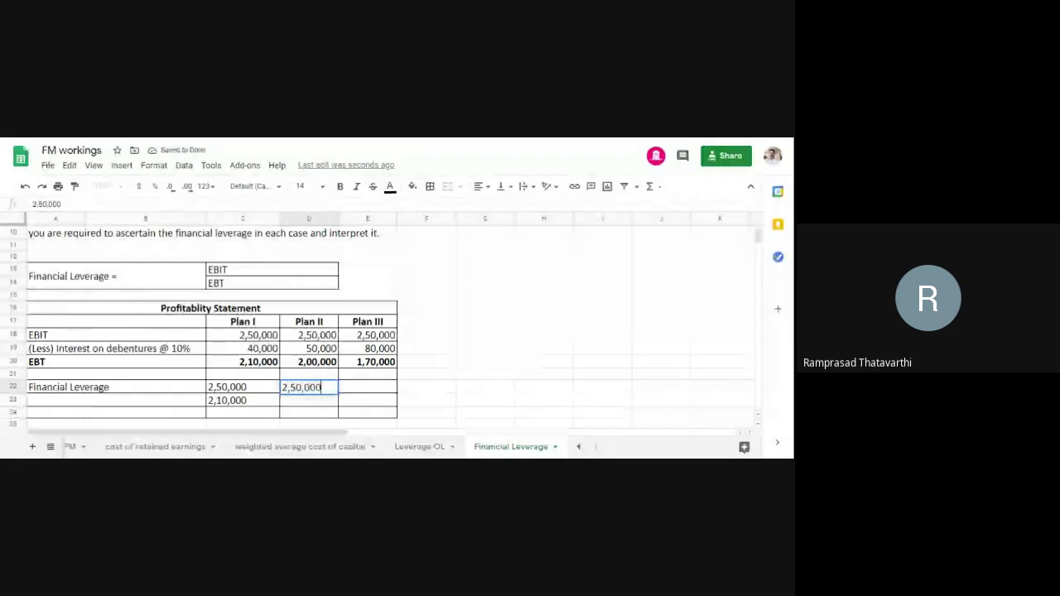
key(Return)
text(2,00,000)
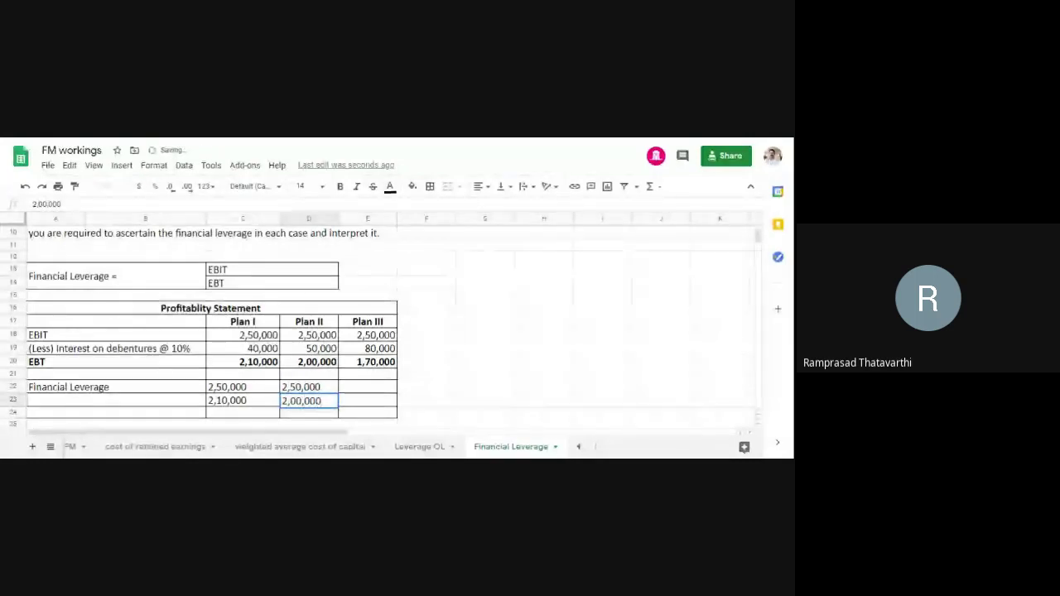
- Enter Plan III's financial leverage figures, 2,50,000 in E22 and 1,70,000 in E23
click(370, 393)
text(2,5)
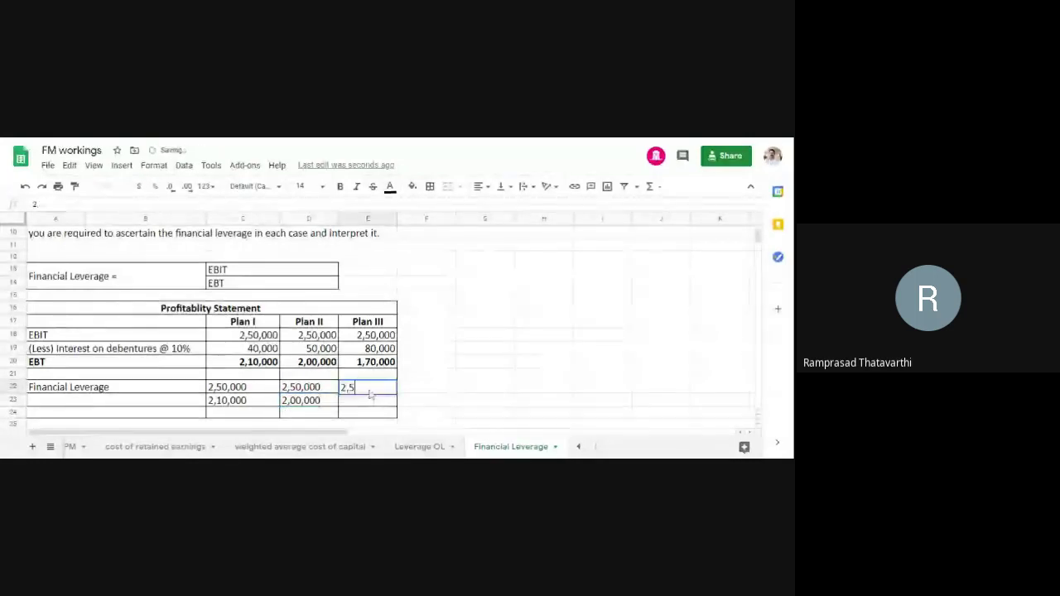
text(0,000)
key(Return)
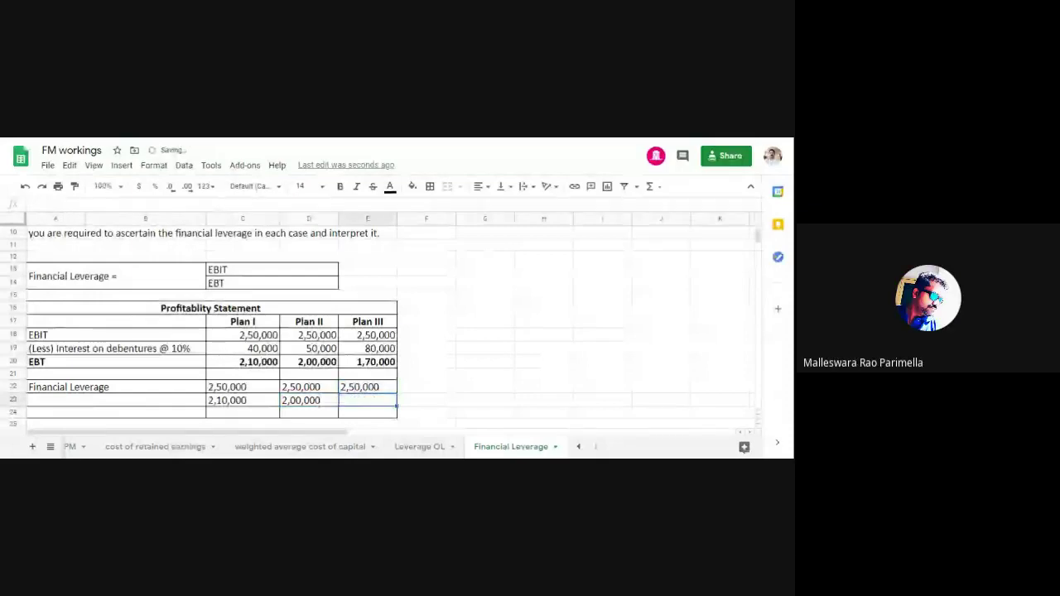
text(1,70,0)
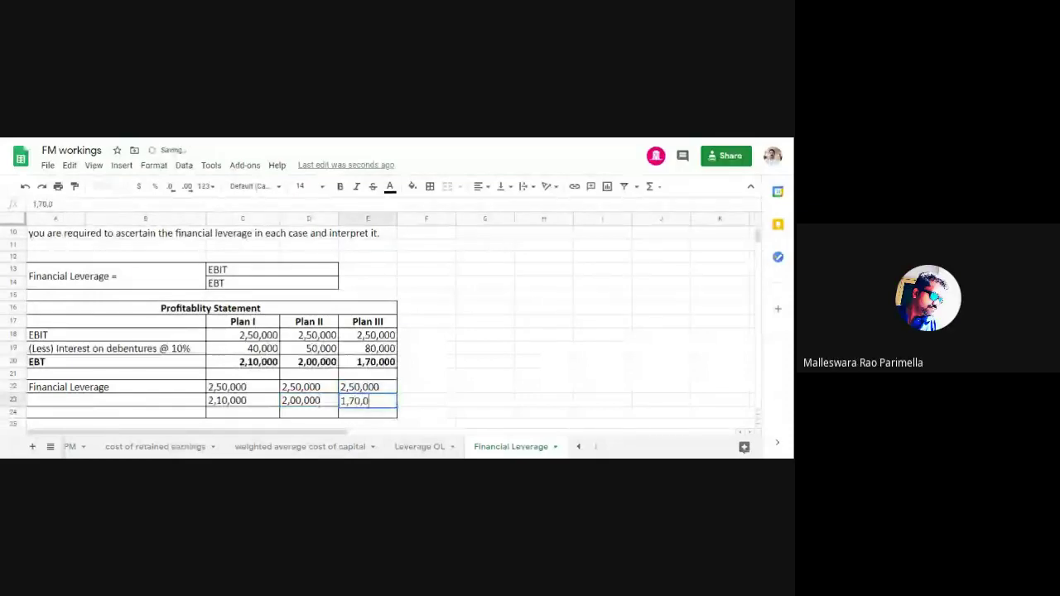
text(00)
key(Tab)
- Enter the leverage results in row 24: 1.19 for Plan I, 1.25 for Plan II and 1.47 for Plan III
click(245, 414)
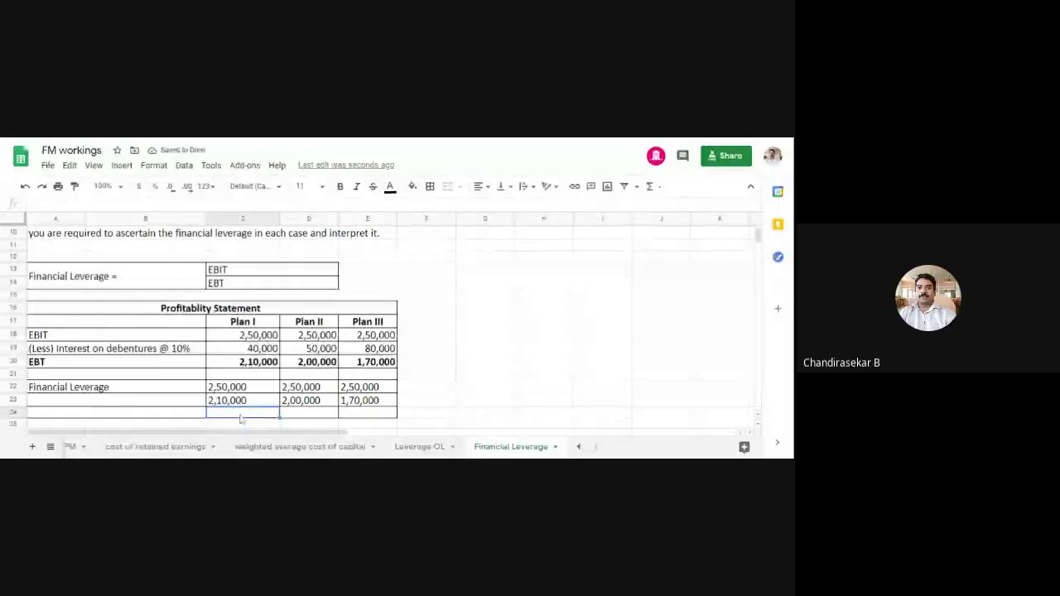
text(1)
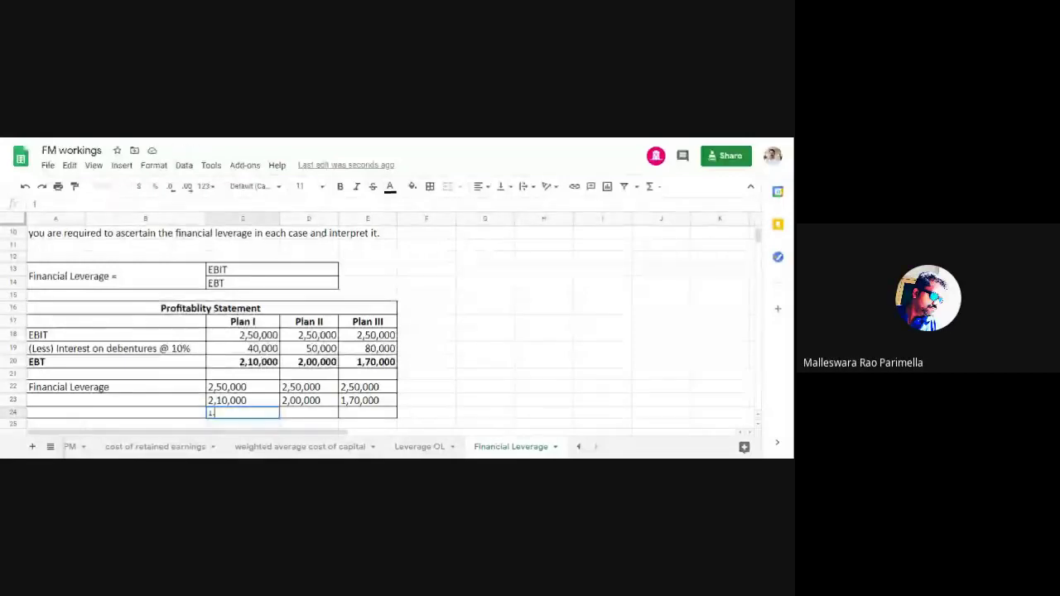
text(.19)
key(Tab)
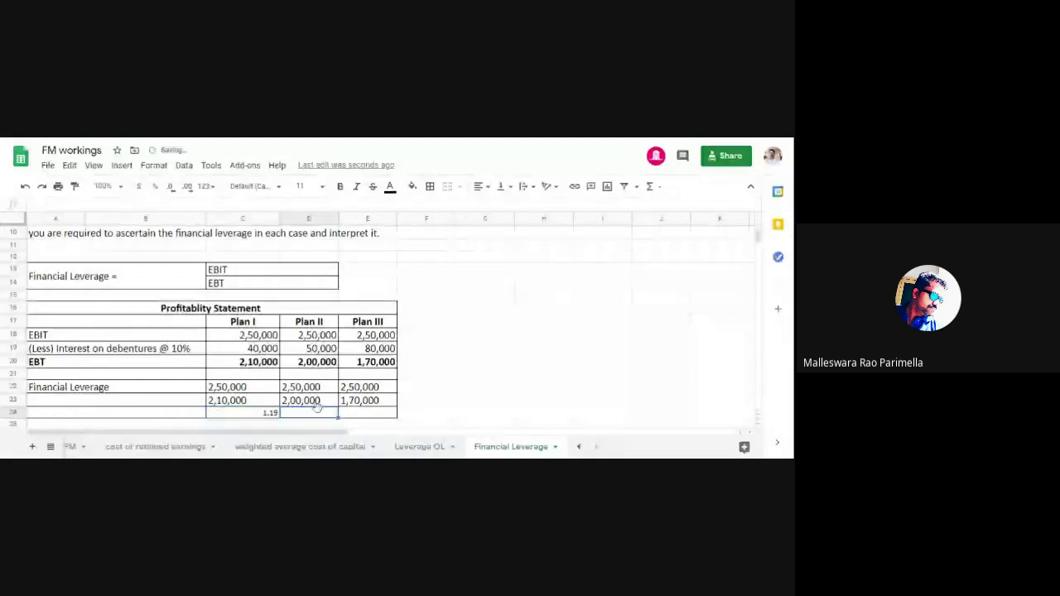
text(1.25)
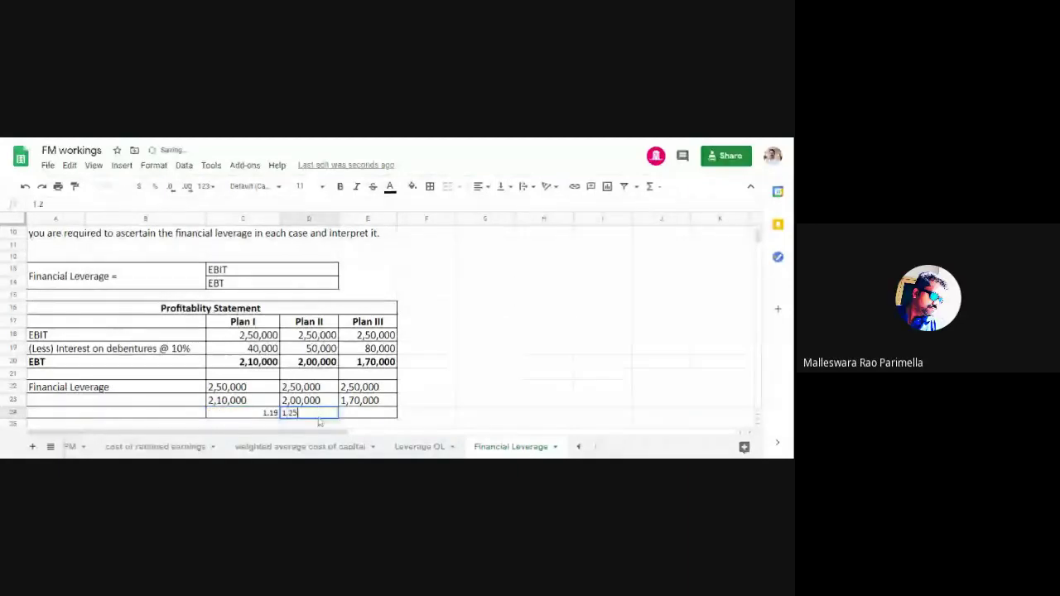
key(Tab)
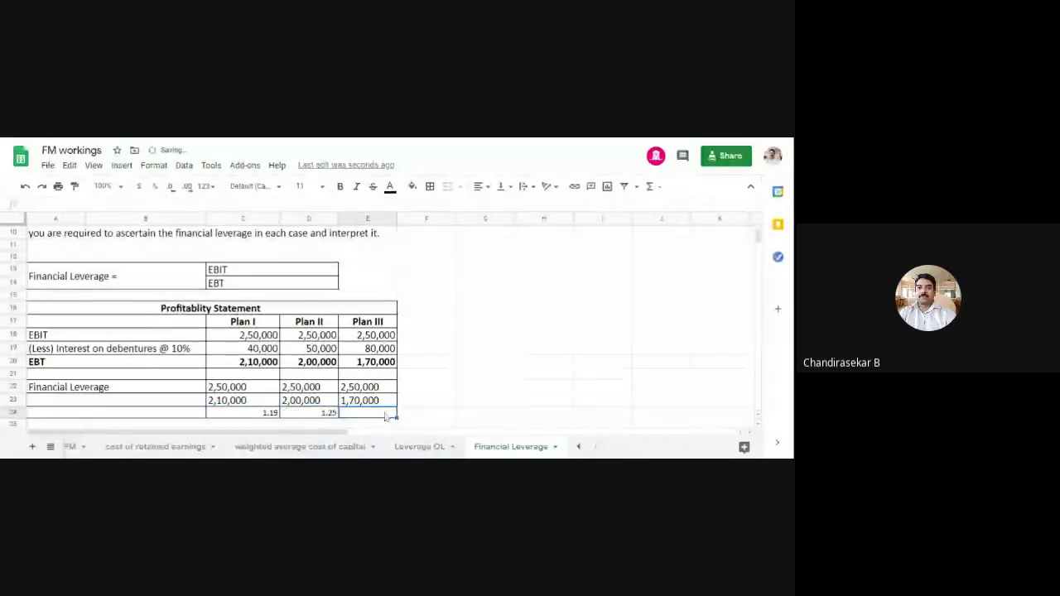
text(1.47)
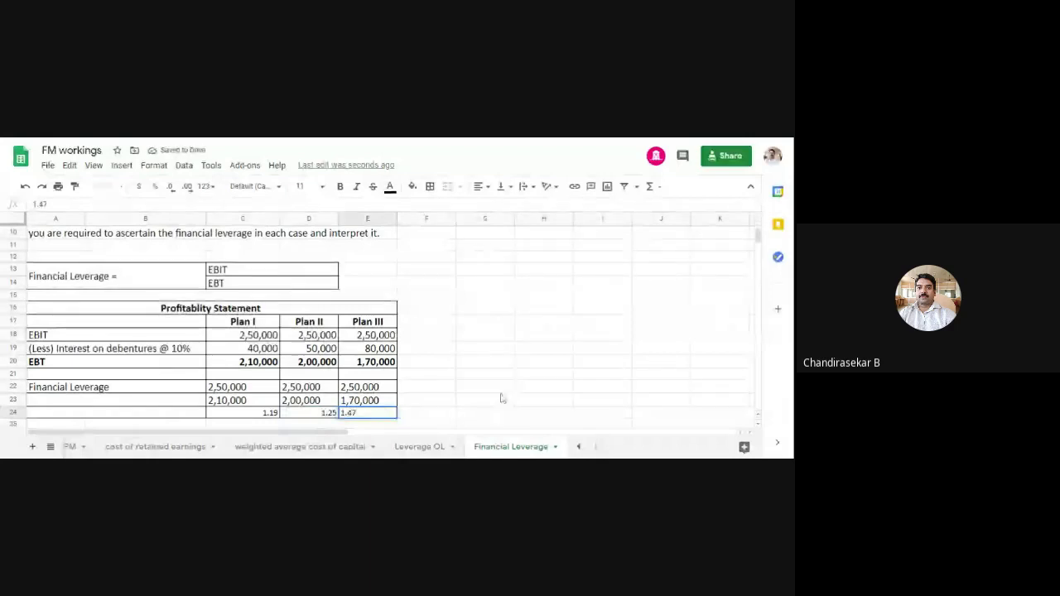
key(Return)
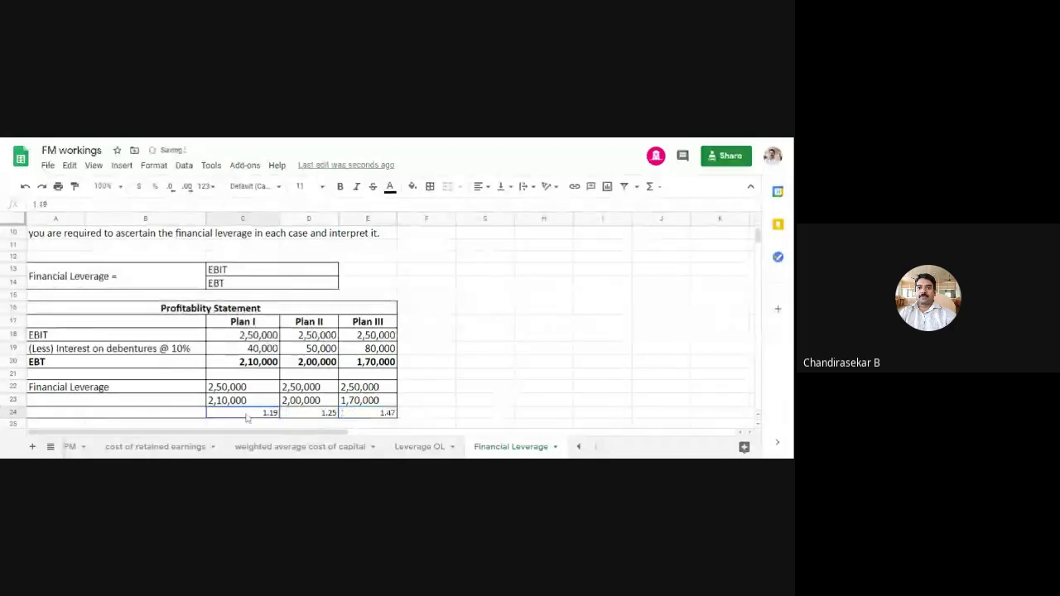
- Make the leverage results in C24:E24 bold and set their font size to 14
key(Up)
key(shift+Right)
key(shift+Right)
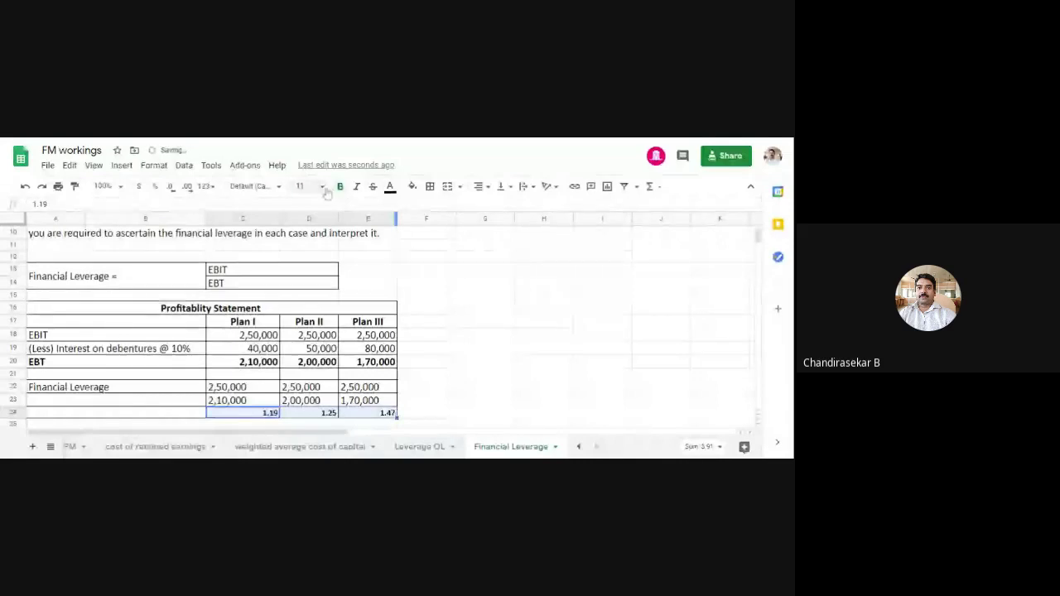
click(322, 186)
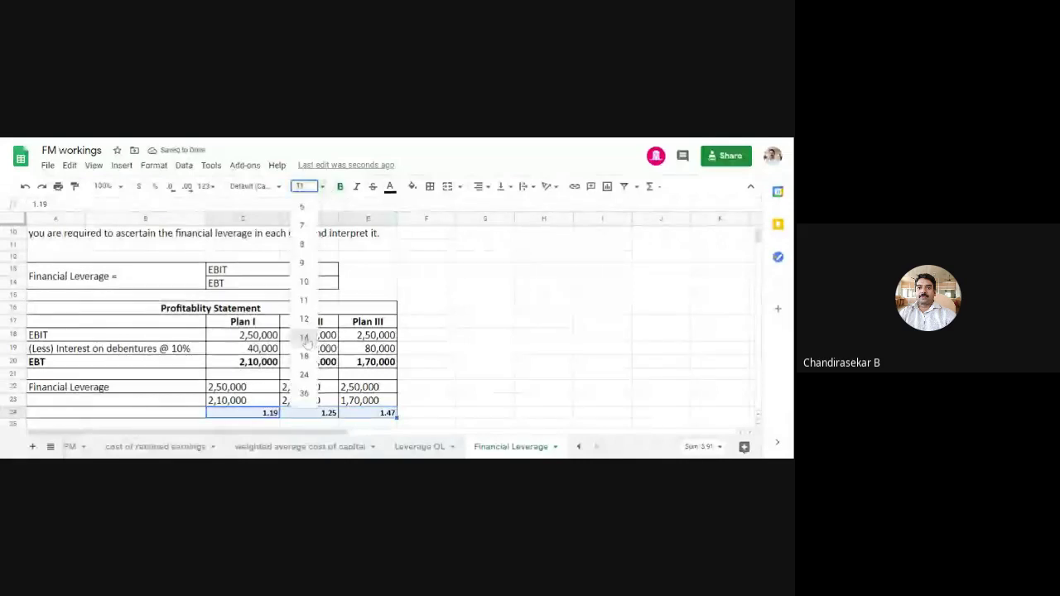
click(304, 337)
click(543, 347)
- Enter the label "Financial Leverage" in A24, beside the leverage results
scroll(759, 425, down, 1)
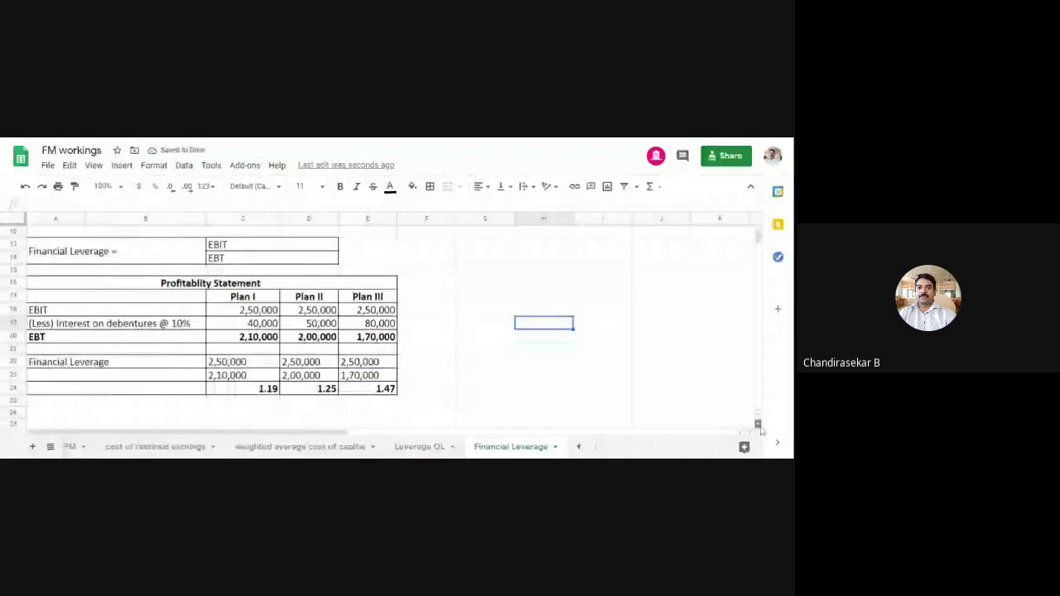
scroll(758, 424, down, 1)
click(124, 381)
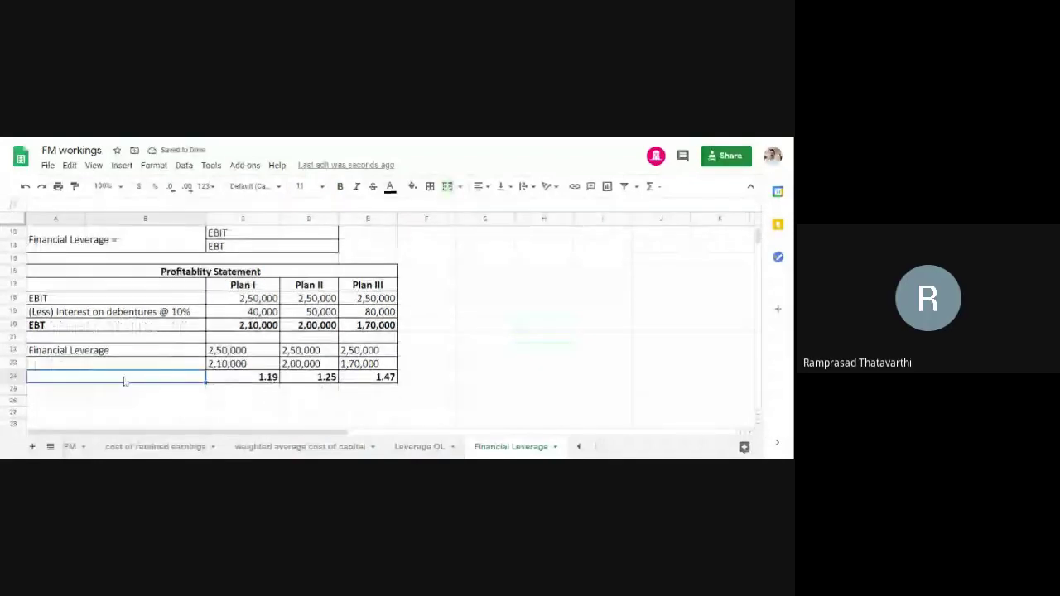
text(Fin)
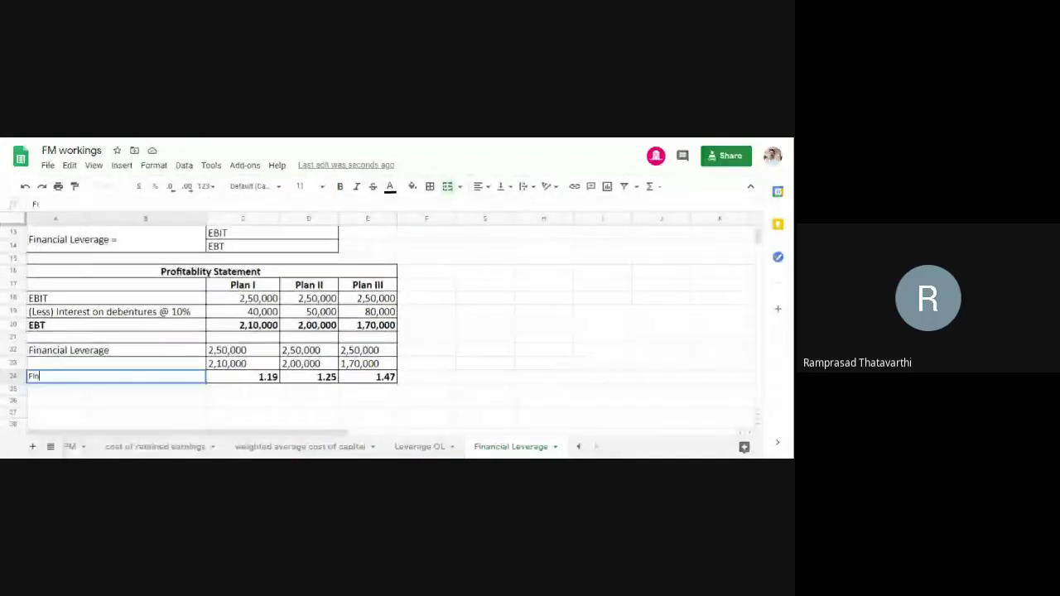
text(ancial)
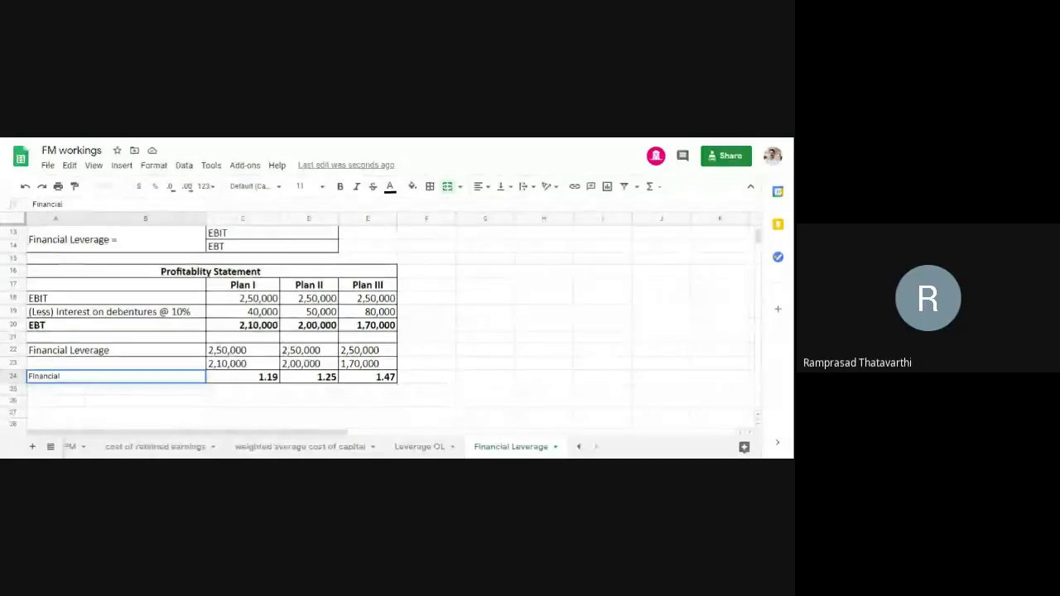
text(Lever)
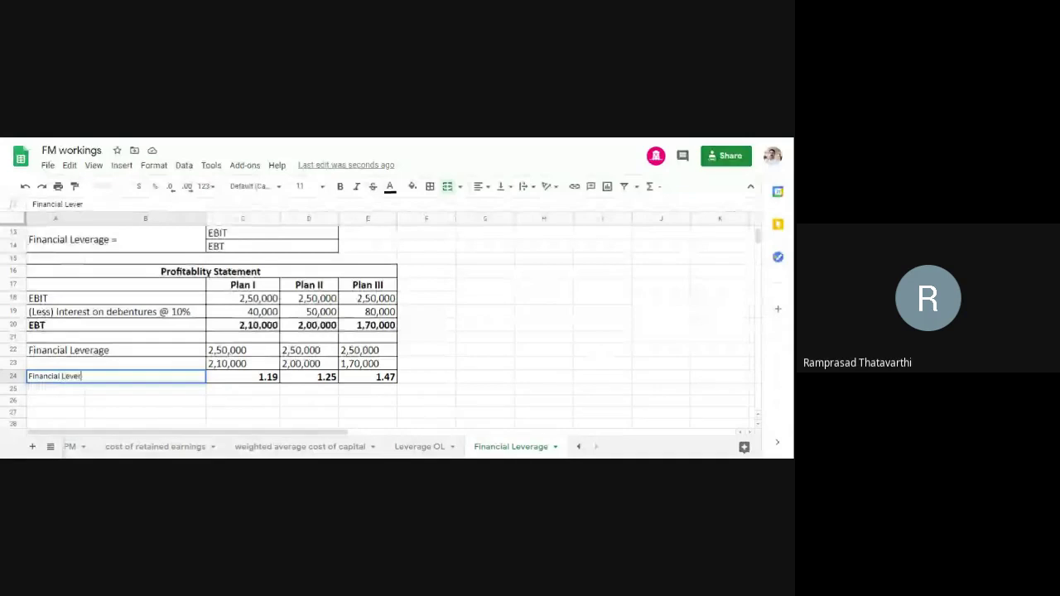
text(age)
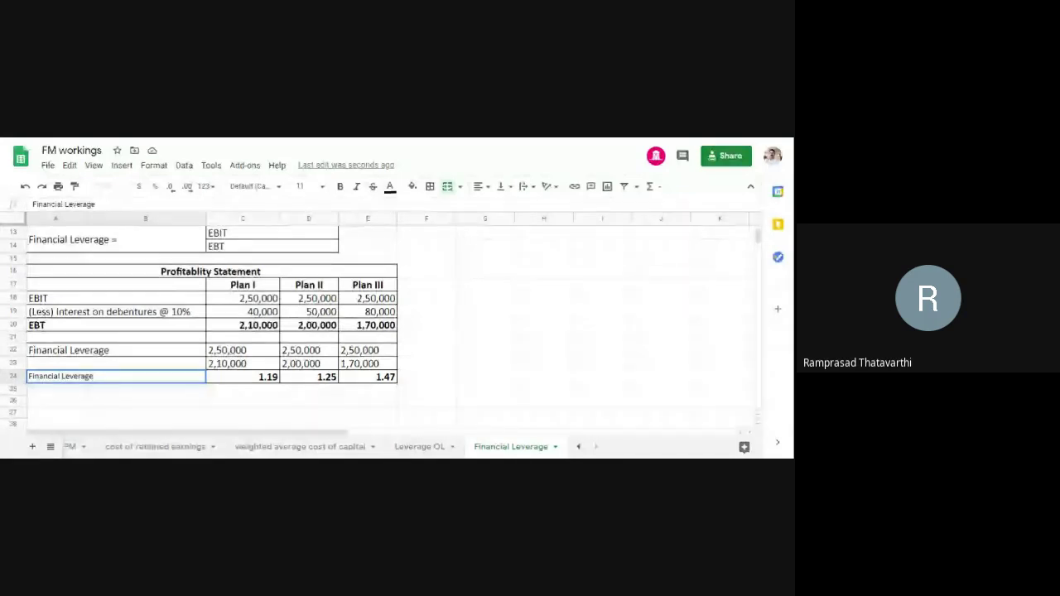
- Set the font size of the "Financial Leverage" label in A24 to 14
click(132, 413)
click(133, 378)
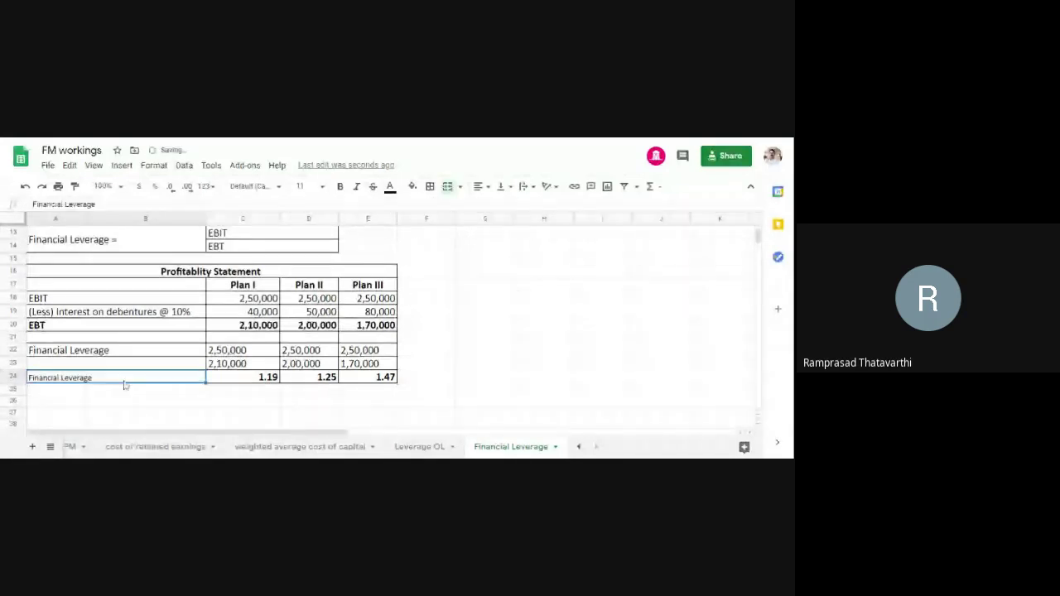
click(322, 186)
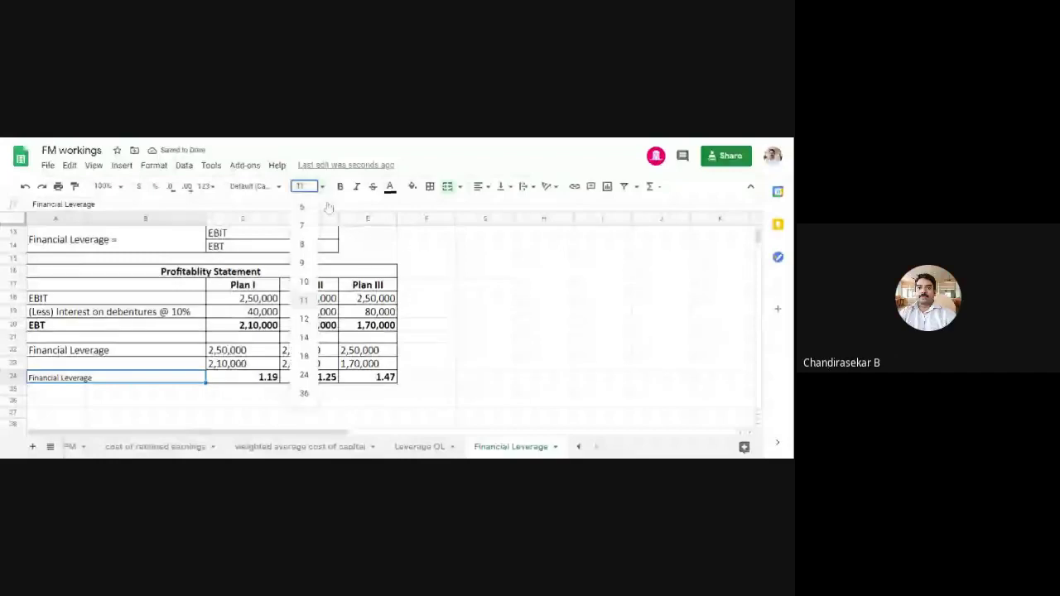
click(304, 337)
click(474, 351)
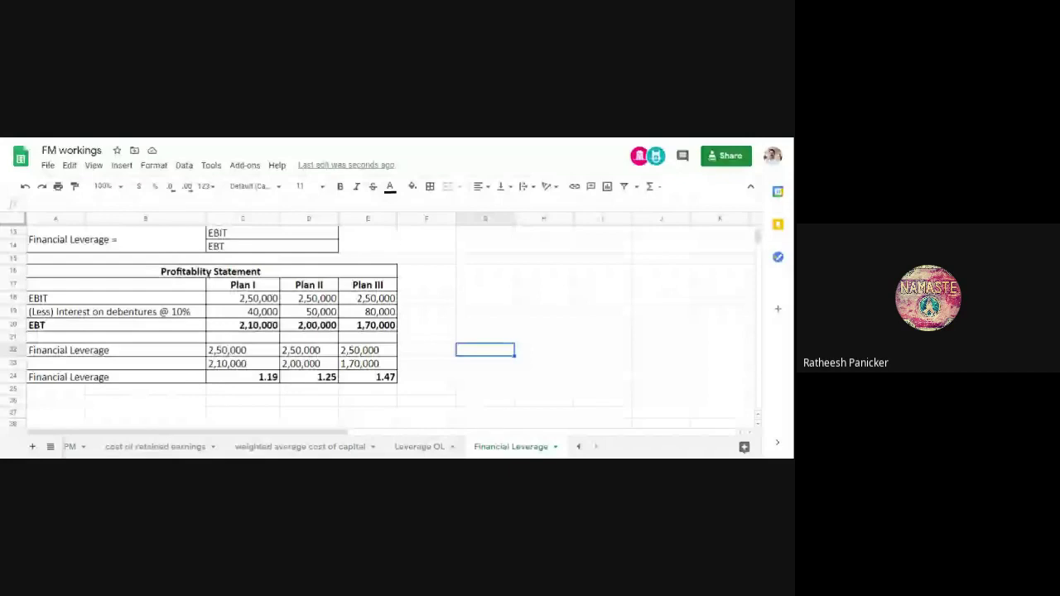
- Review Buddha Ltd.'s equity, debenture and EBIT data for the three plans against the profitability statement
click(484, 377)
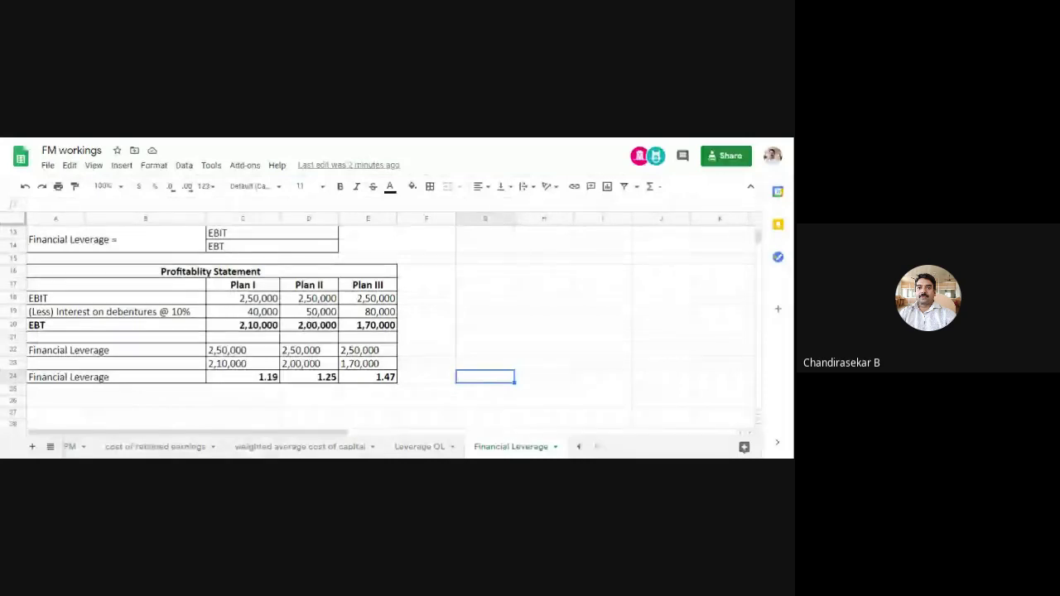
scroll(455, 312, up, 2)
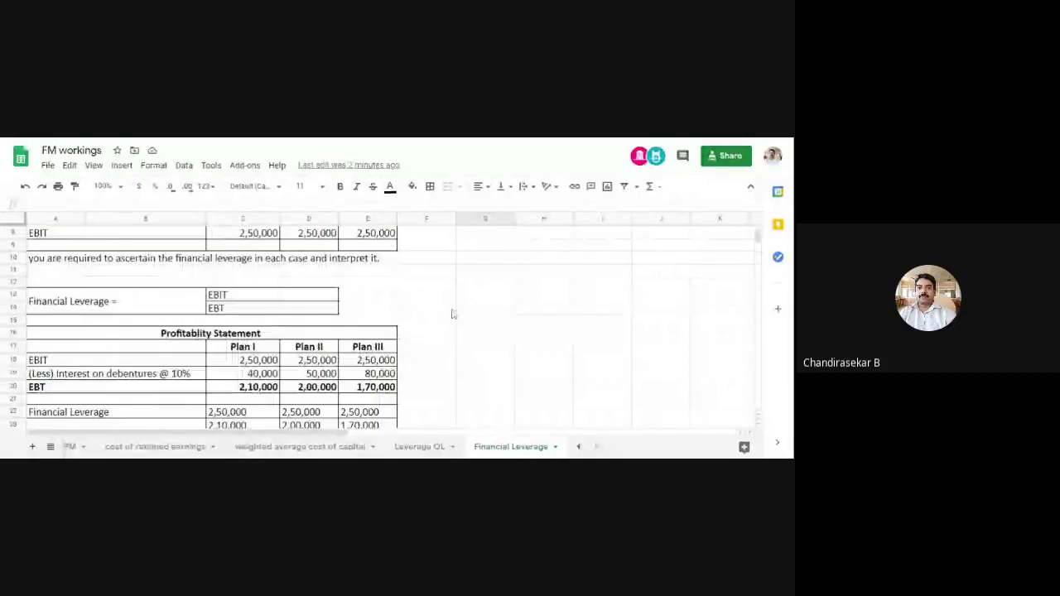
scroll(239, 307, up, 3)
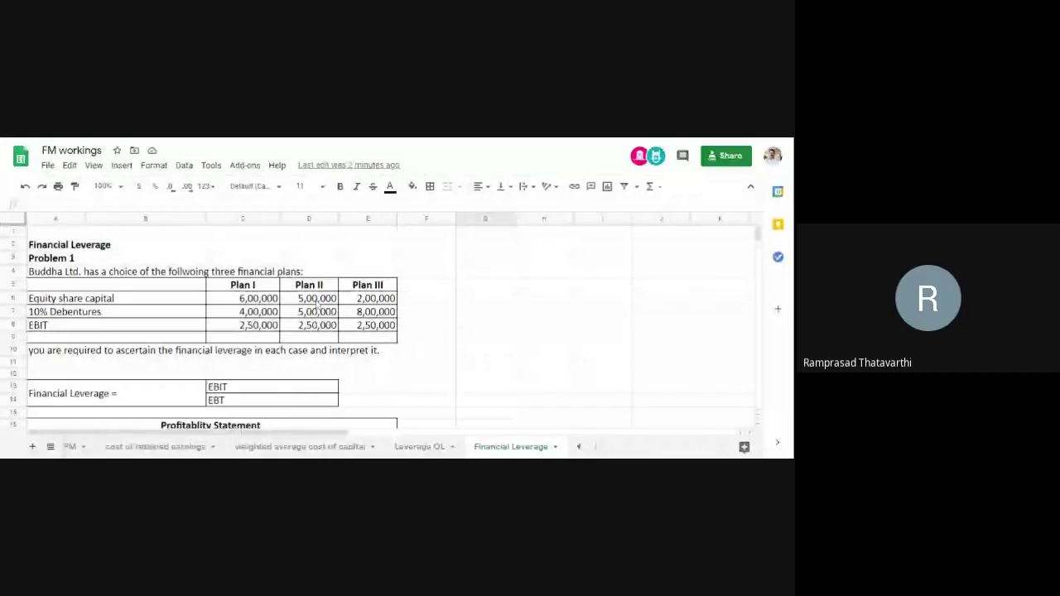
click(317, 312)
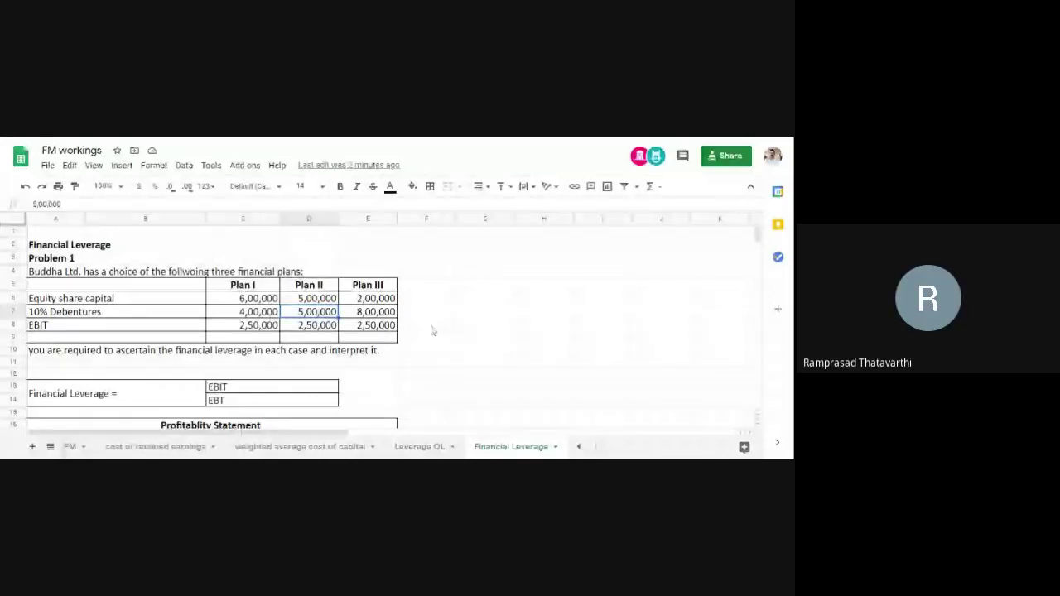
click(482, 327)
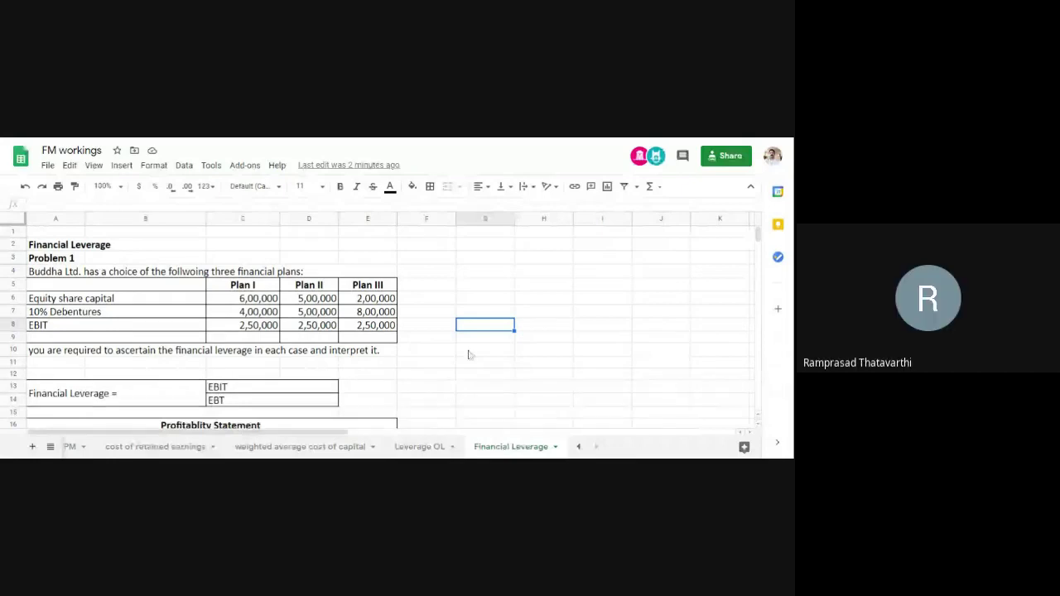
click(430, 365)
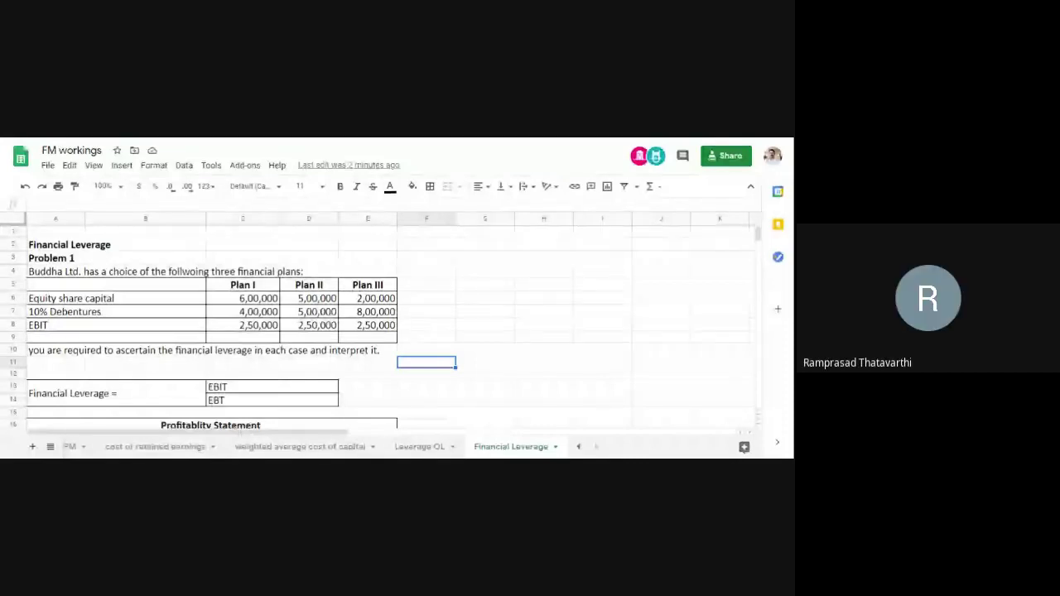
scroll(505, 365, down, 3)
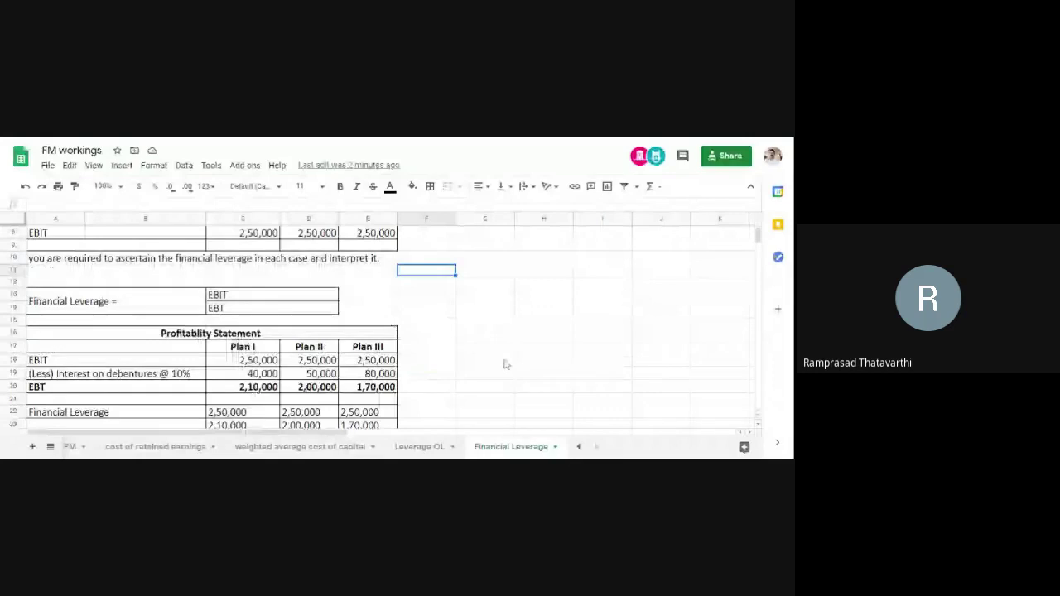
- Examine the profitability statement and the financial leverage results of the three plans against the EBIT/EBT formula
scroll(505, 364, down, 2)
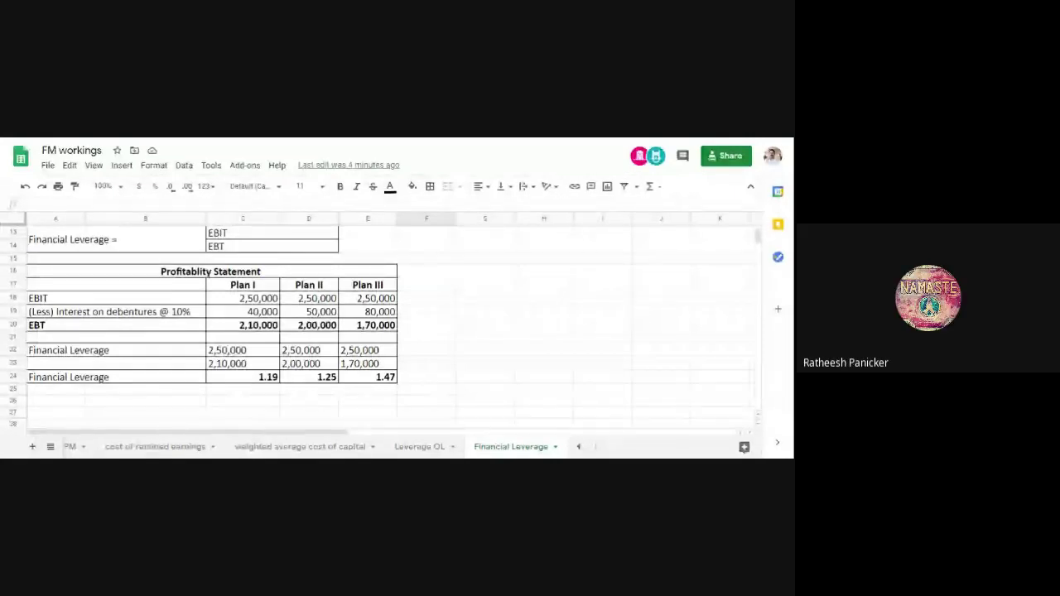
scroll(453, 365, up, 1)
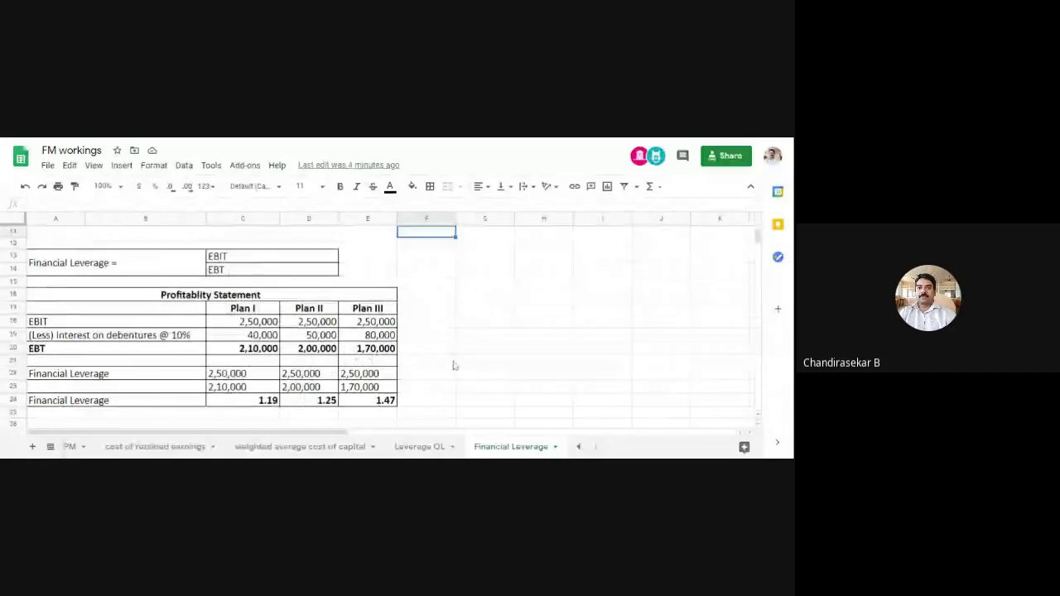
scroll(454, 365, up, 2)
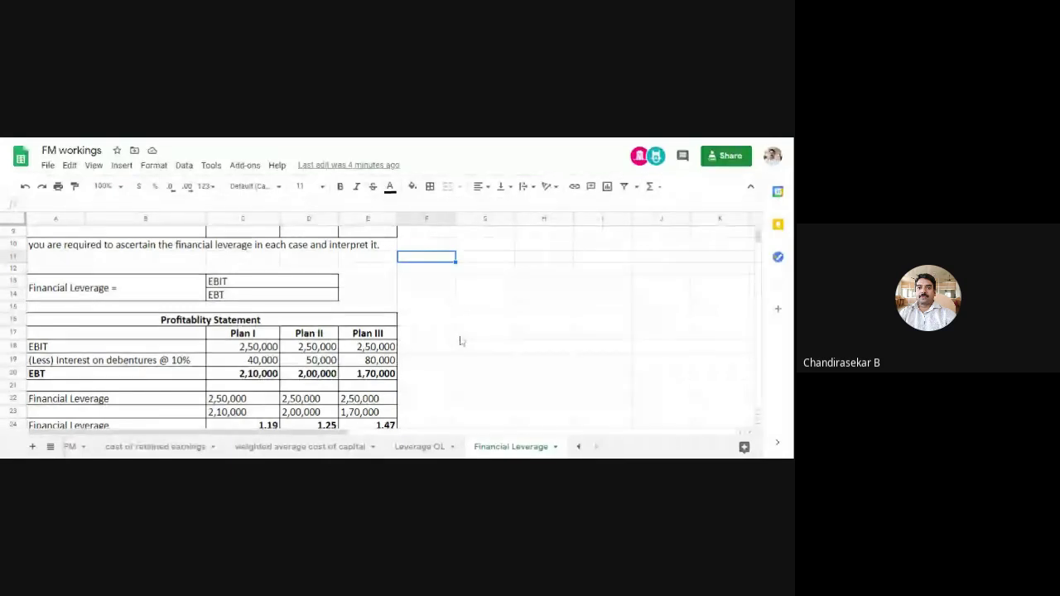
scroll(461, 341, down, 2)
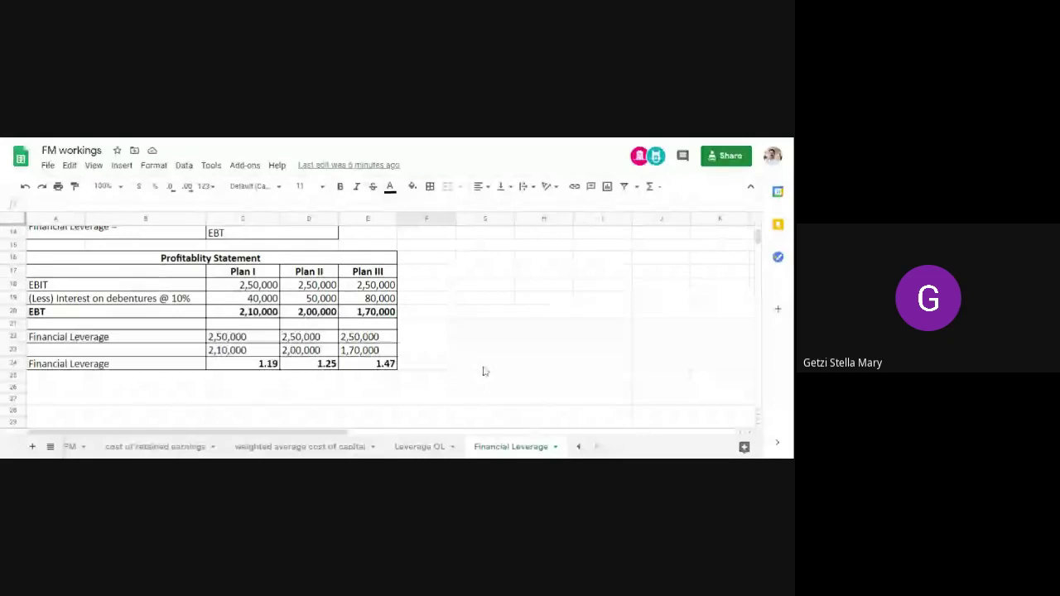
scroll(483, 369, up, 1)
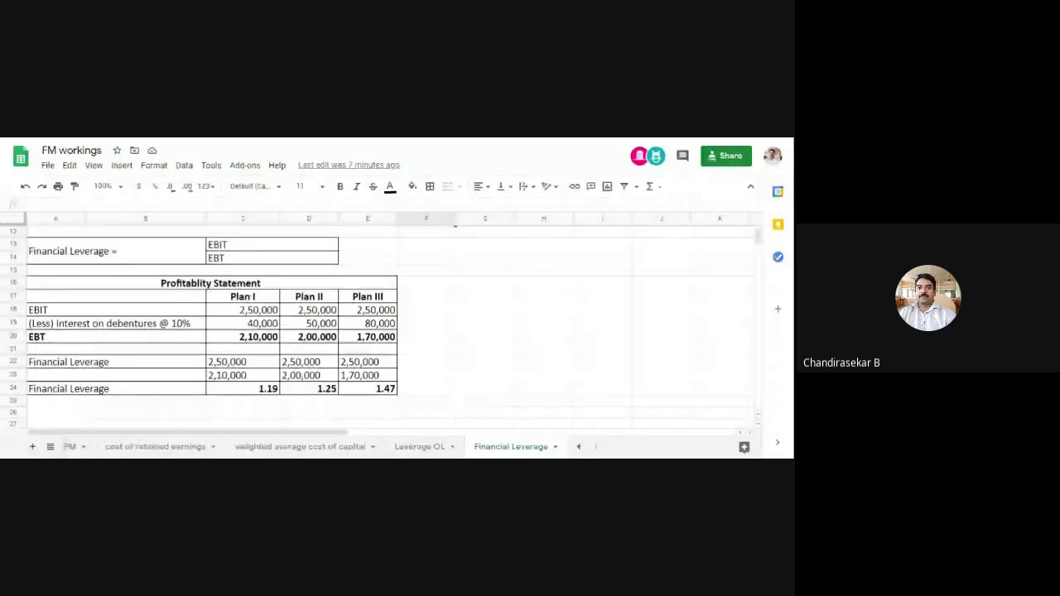
click(483, 323)
- Read Problem 2's projections for Bright Co. Ltd. and the operating, financial and combined leverage calculations it requires
scroll(449, 351, down, 2)
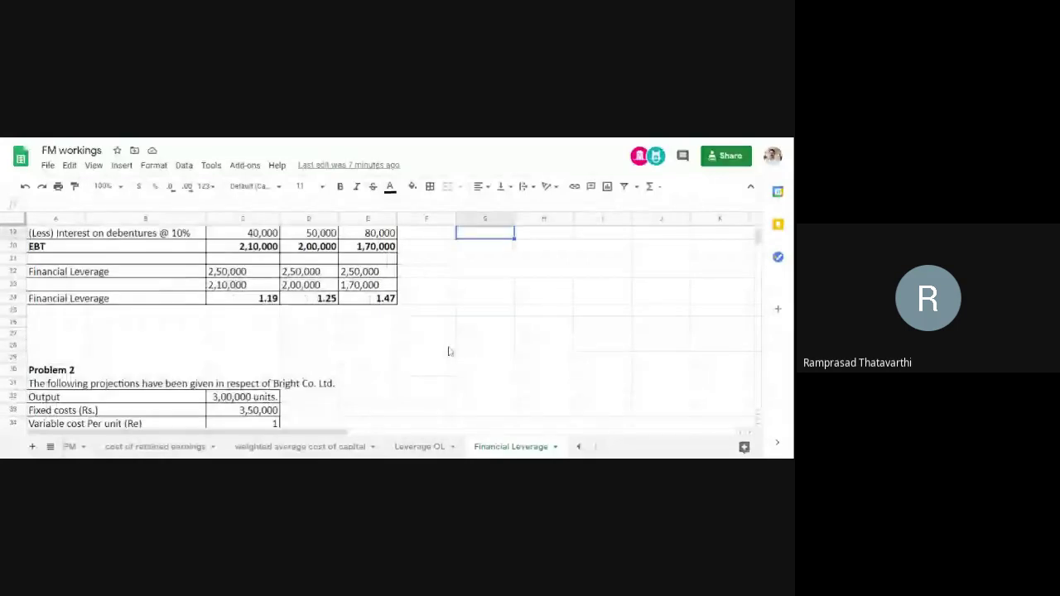
scroll(450, 352, down, 5)
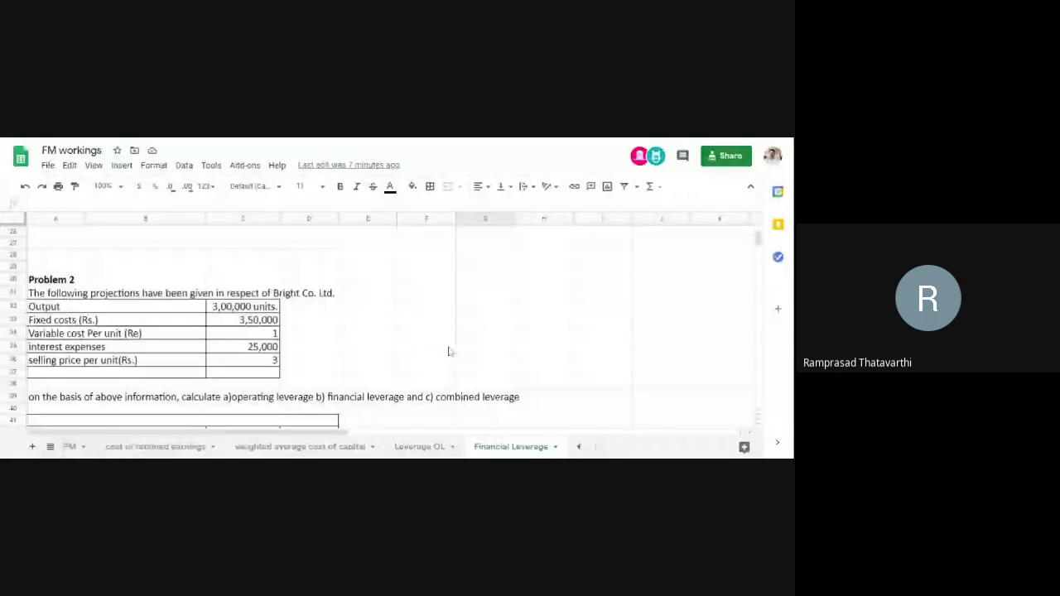
scroll(450, 352, up, 3)
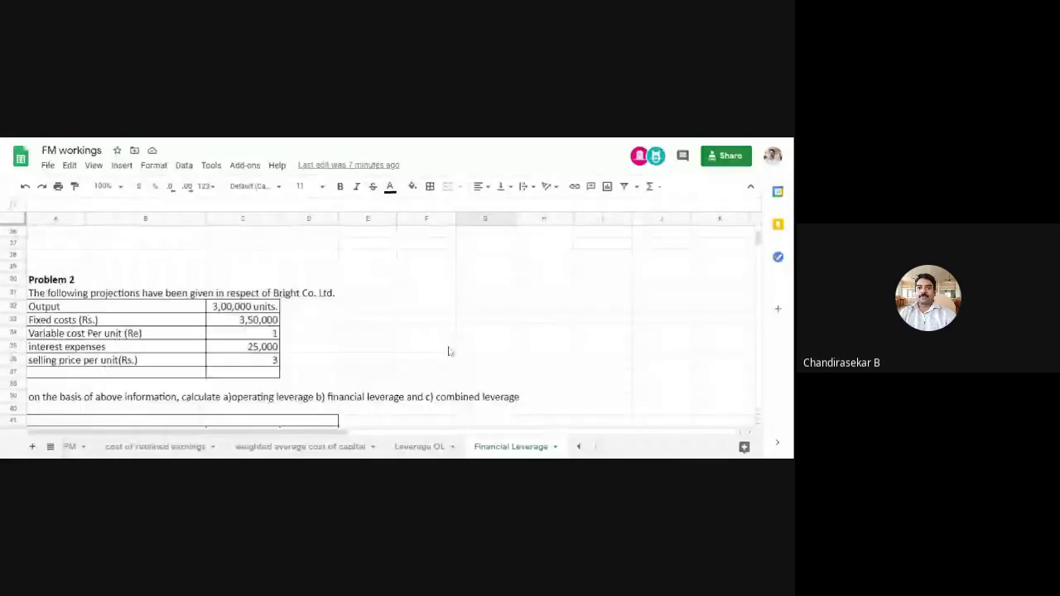
scroll(450, 351, down, 2)
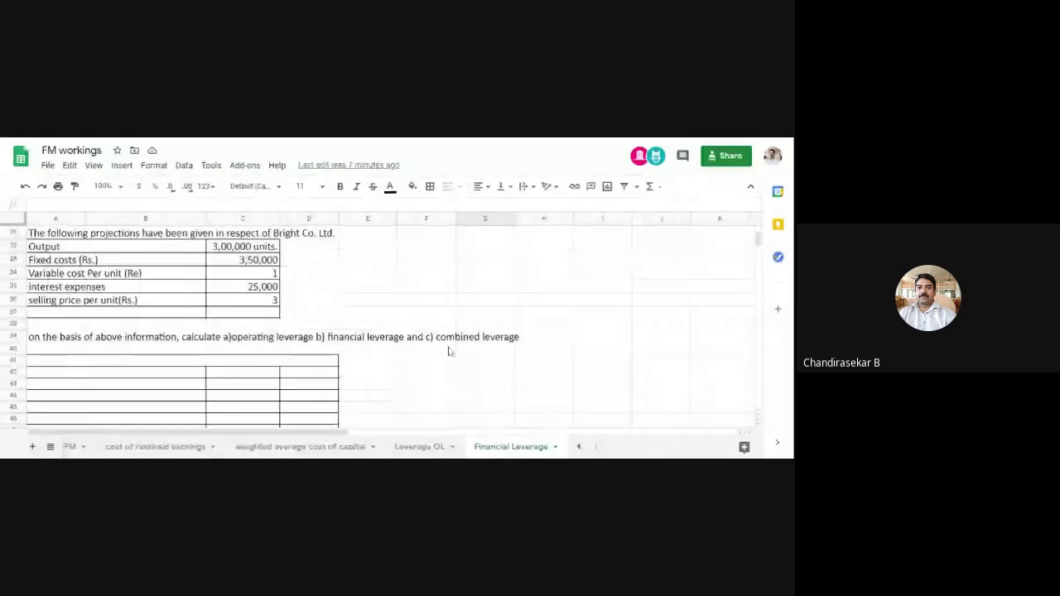
scroll(323, 319, up, 2)
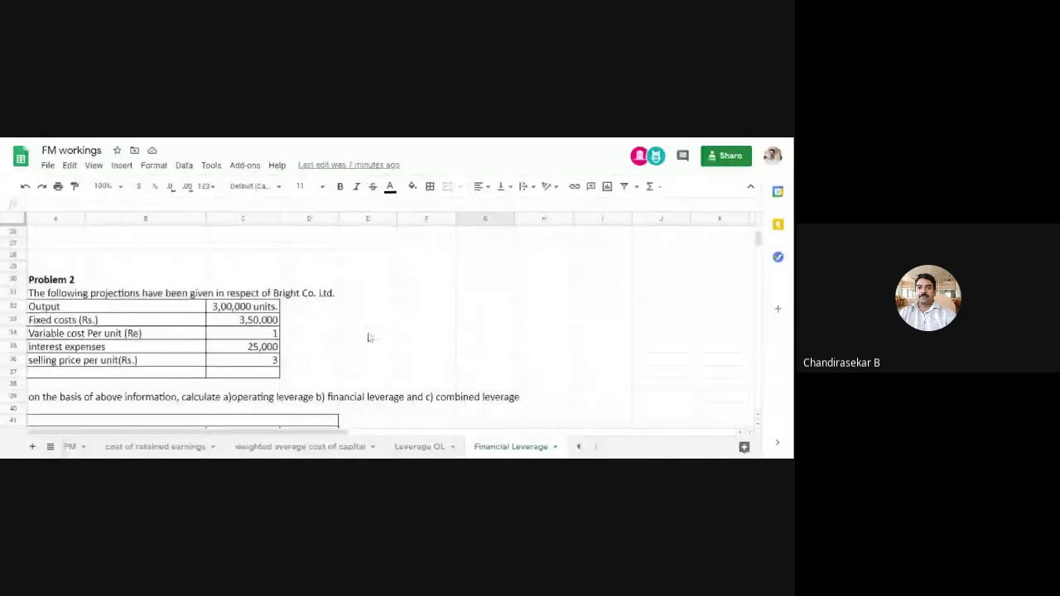
scroll(369, 337, down, 5)
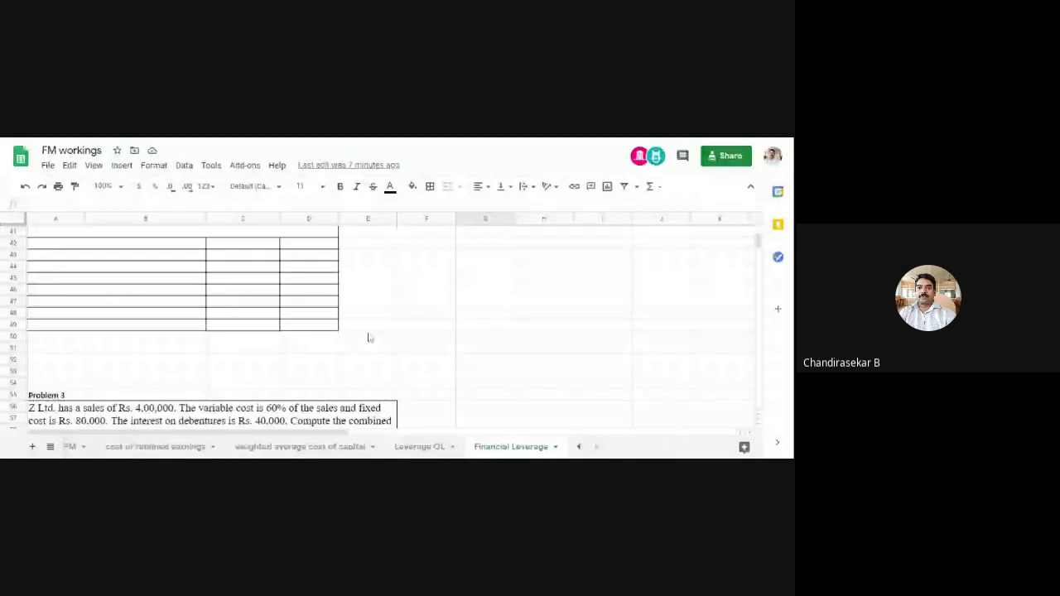
scroll(369, 337, up, 3)
scroll(369, 337, up, 2)
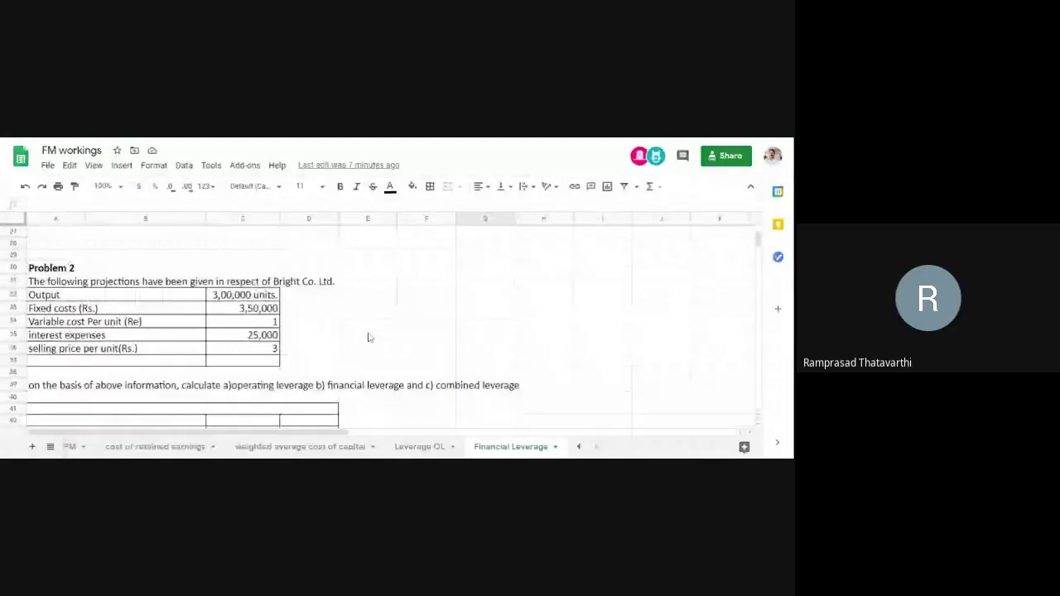
scroll(369, 337, down, 4)
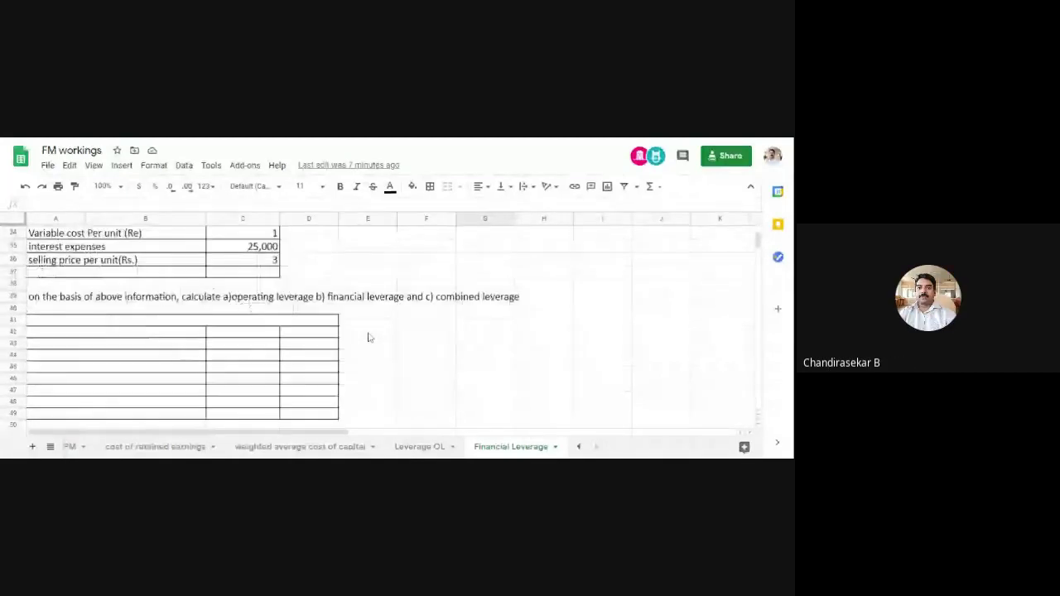
scroll(369, 337, up, 4)
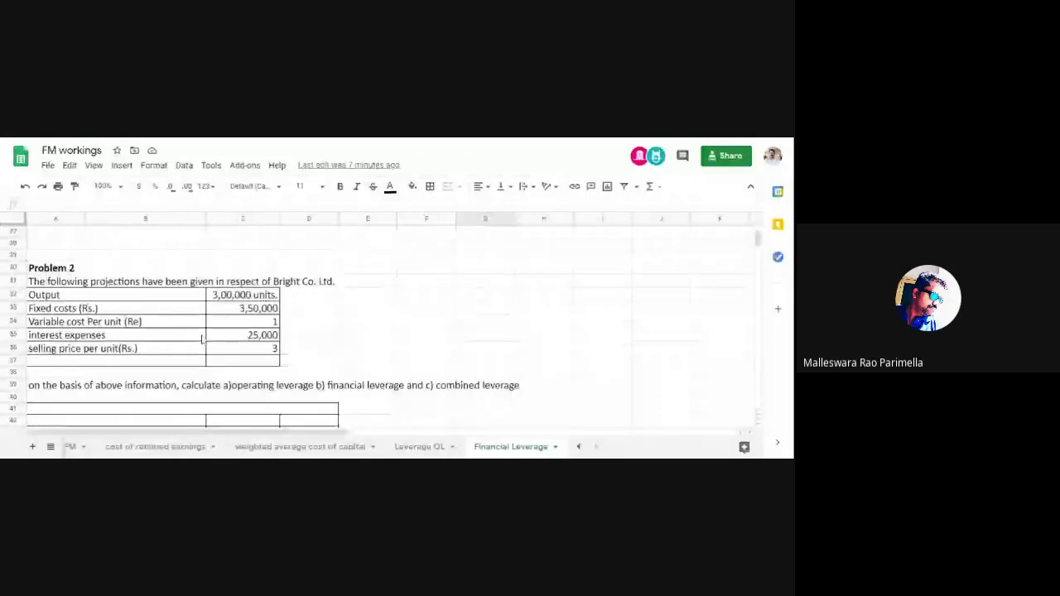
scroll(202, 338, down, 4)
scroll(202, 338, up, 3)
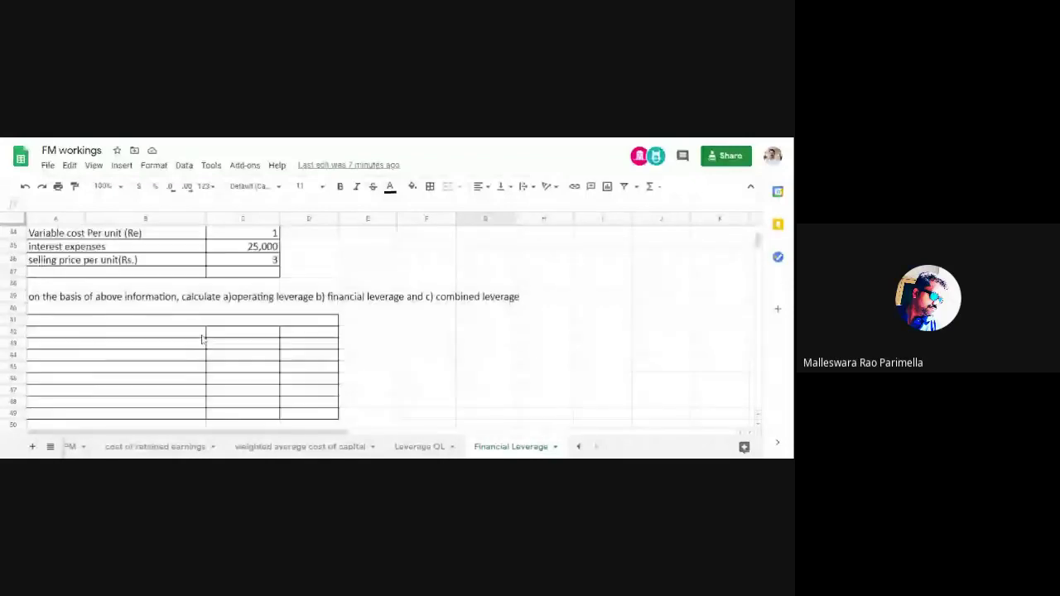
scroll(202, 339, up, 1)
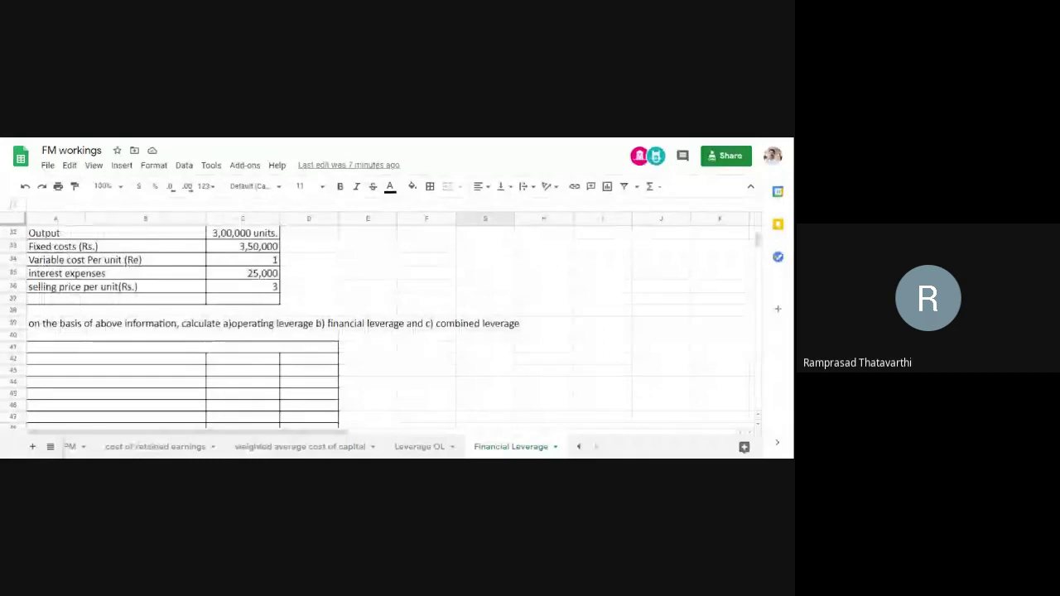
scroll(215, 333, up, 3)
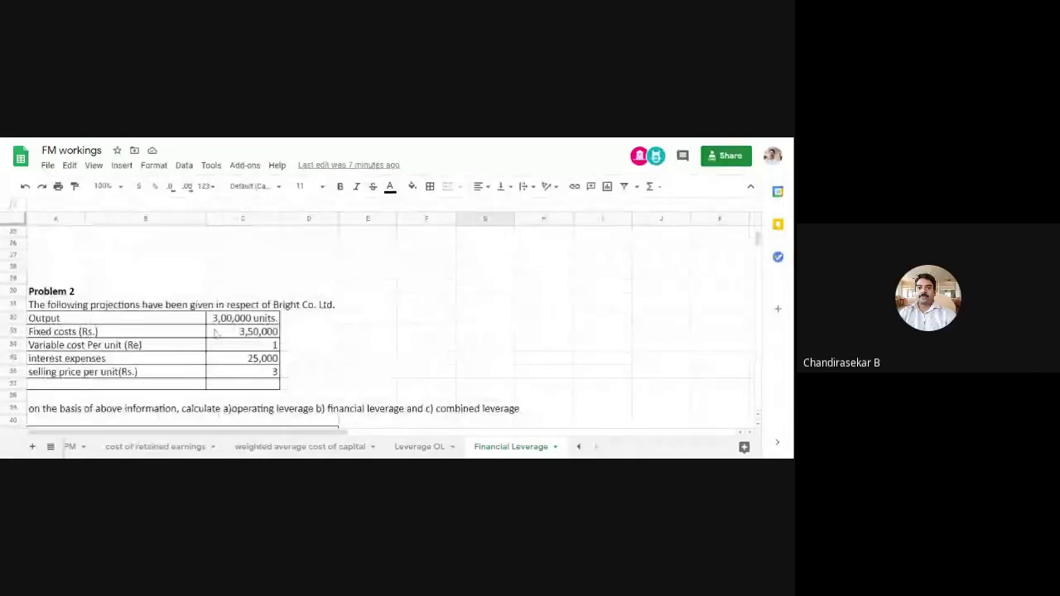
scroll(420, 336, up, 6)
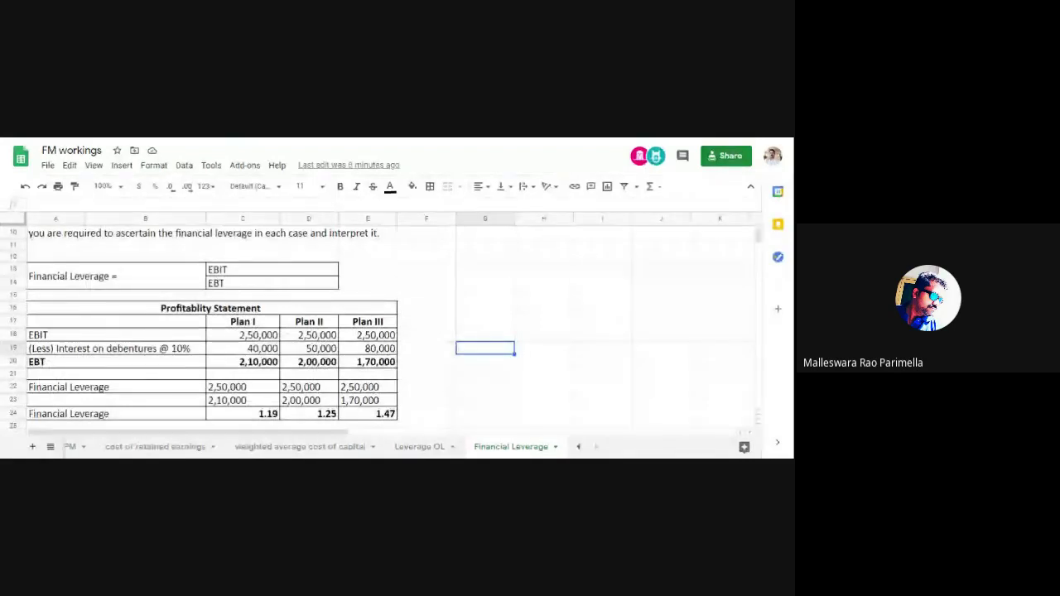
- Copy the spreadsheet's sharing link that lets anyone edit, and close the sharing settings
click(729, 154)
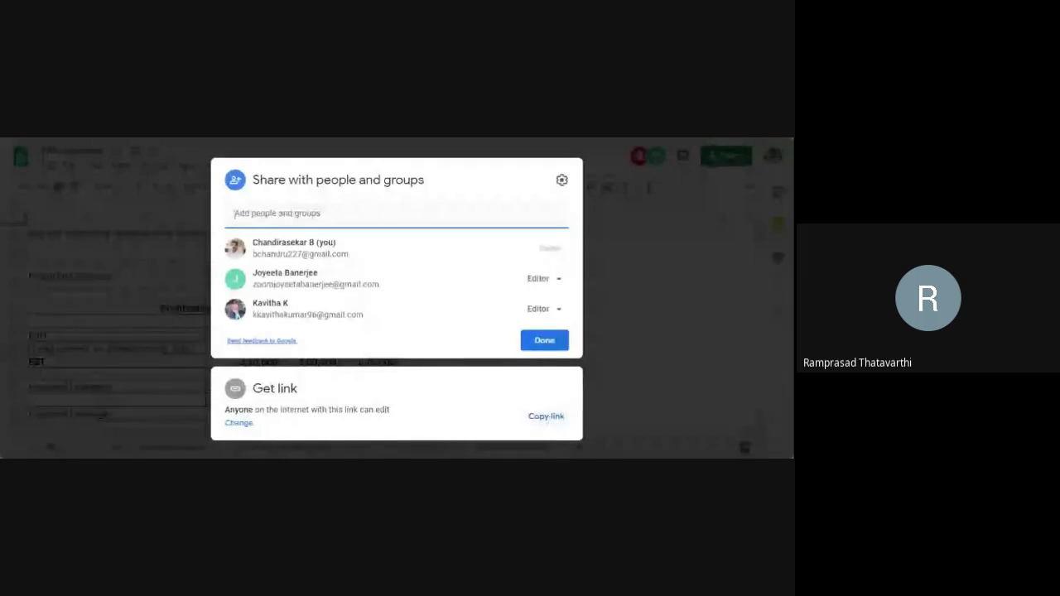
click(547, 417)
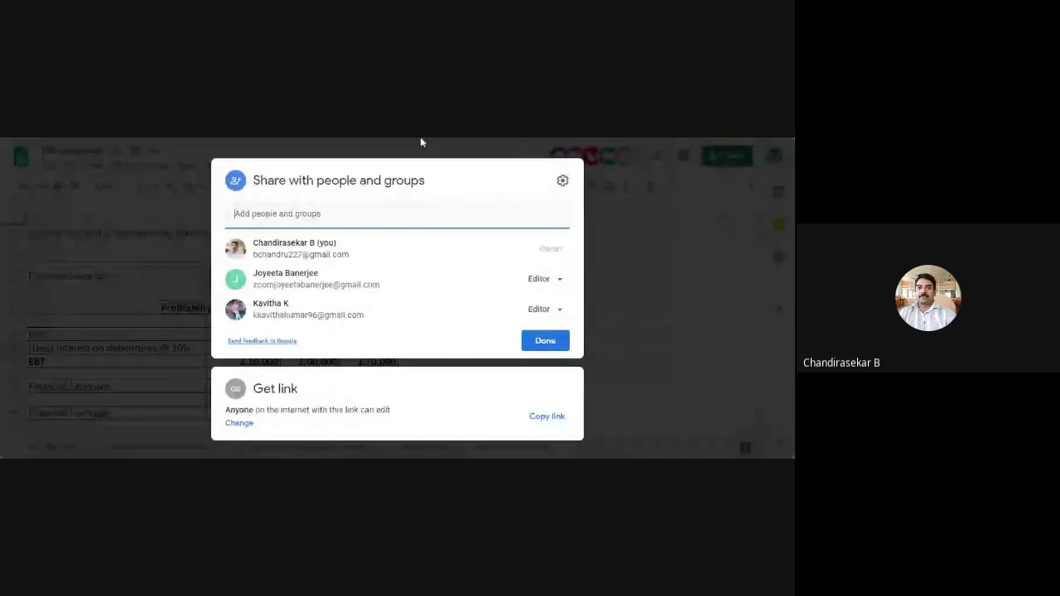
click(539, 343)
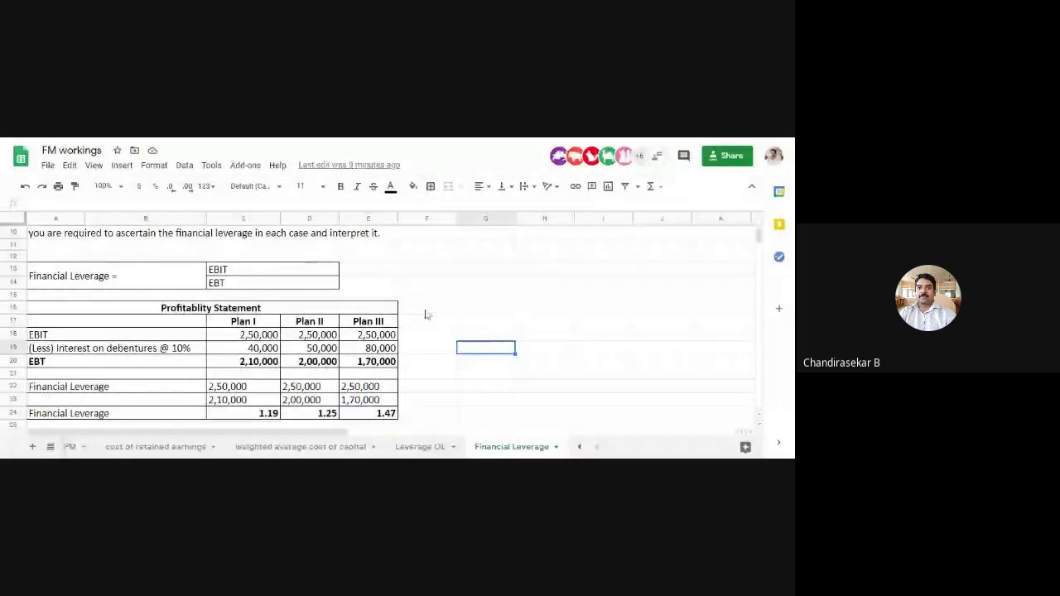
- Return to Problem 2 and check its given data together with the empty working table below the question
key(Up)
key(Up)
key(Up)
key(Up)
key(Up)
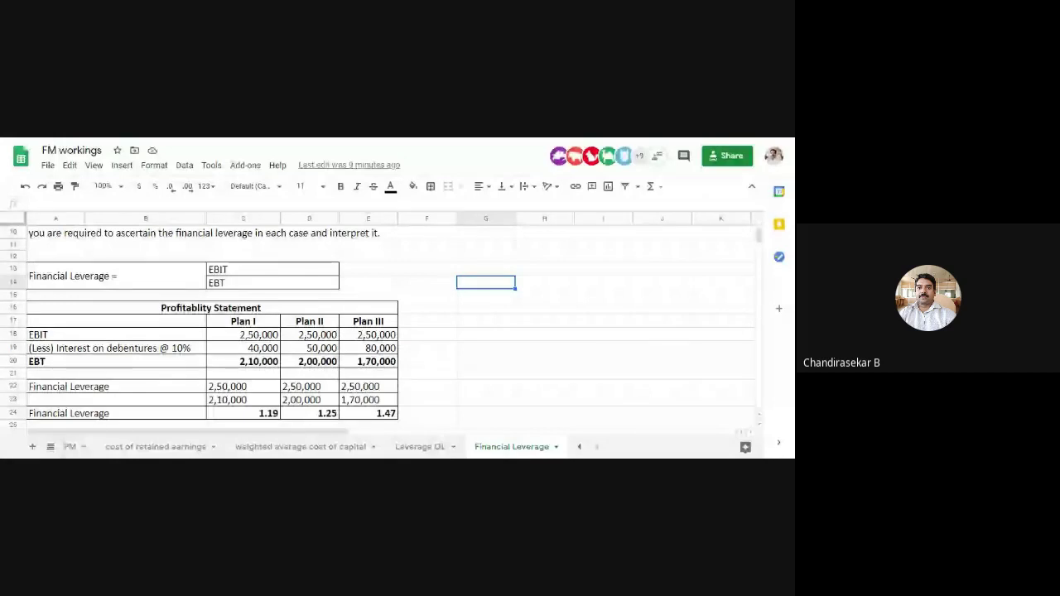
scroll(495, 332, down, 2)
scroll(495, 332, down, 4)
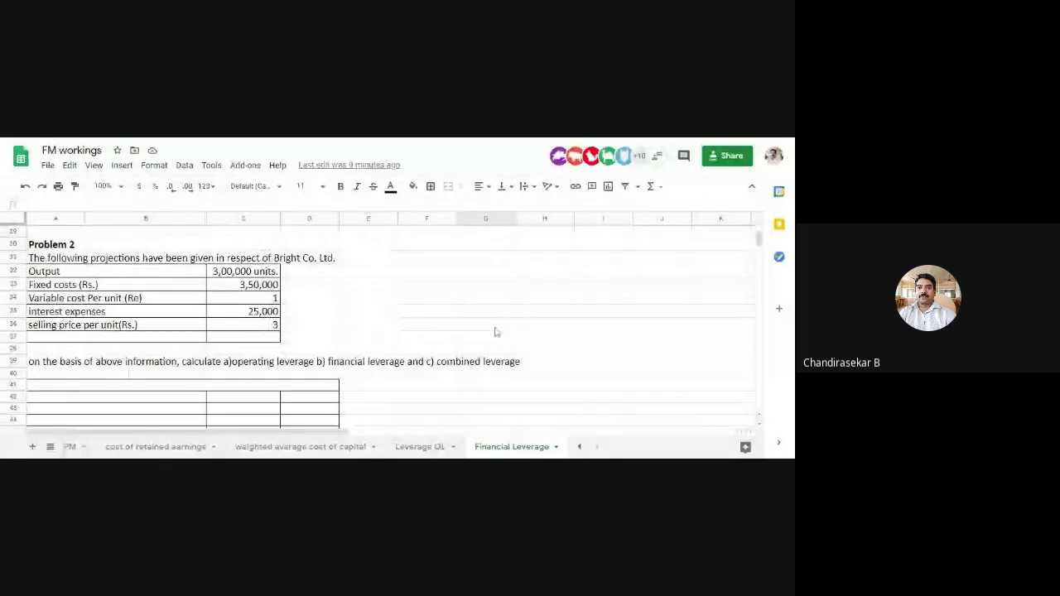
scroll(495, 332, down, 2)
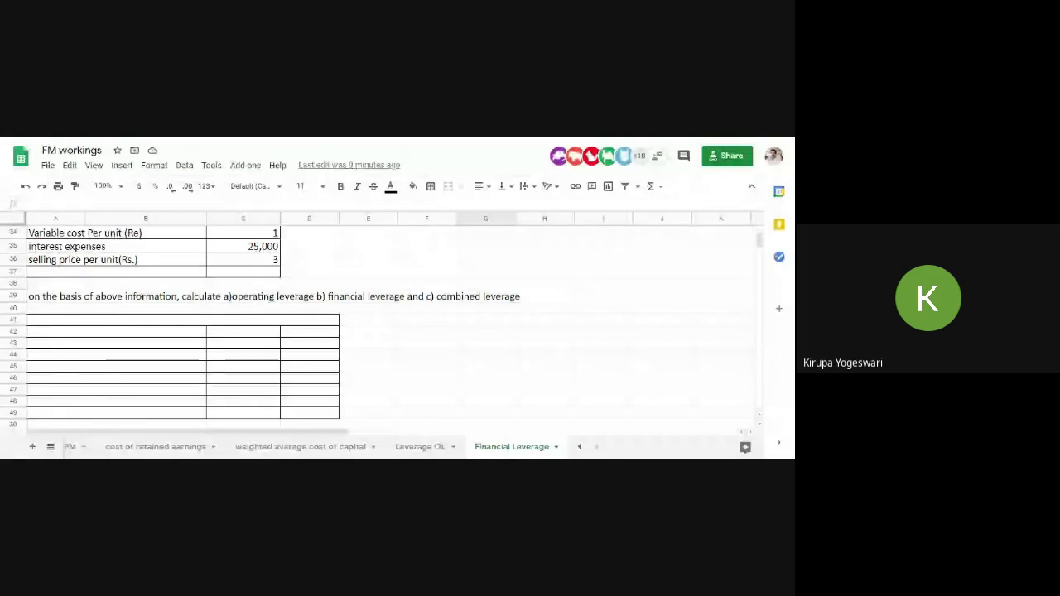
scroll(496, 332, up, 3)
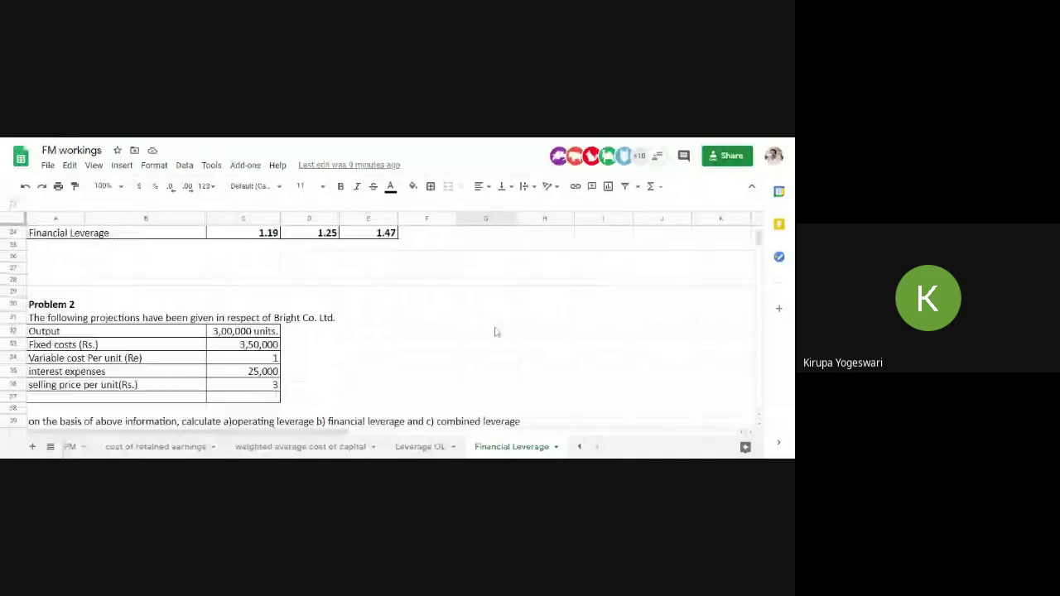